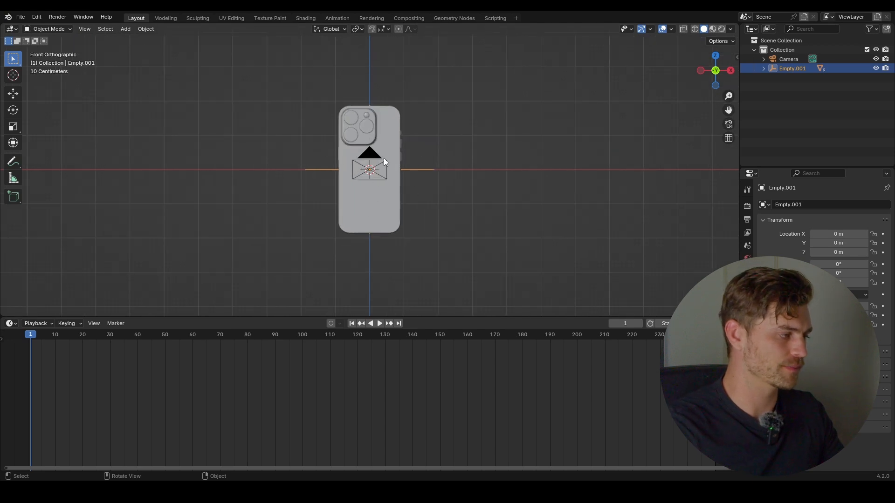
- Switch the viewport to the camera view and enable Screencast Keys
key("KP_0")
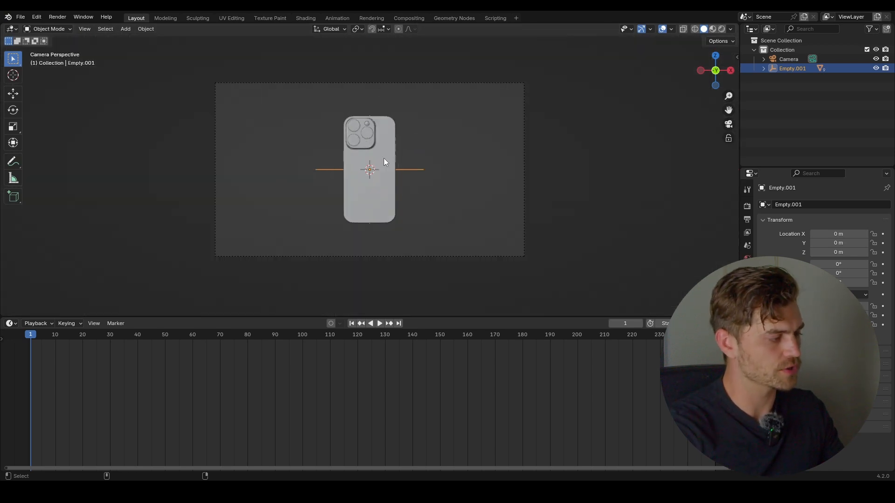
key("n")
left_click(734, 172)
left_click(625, 54)
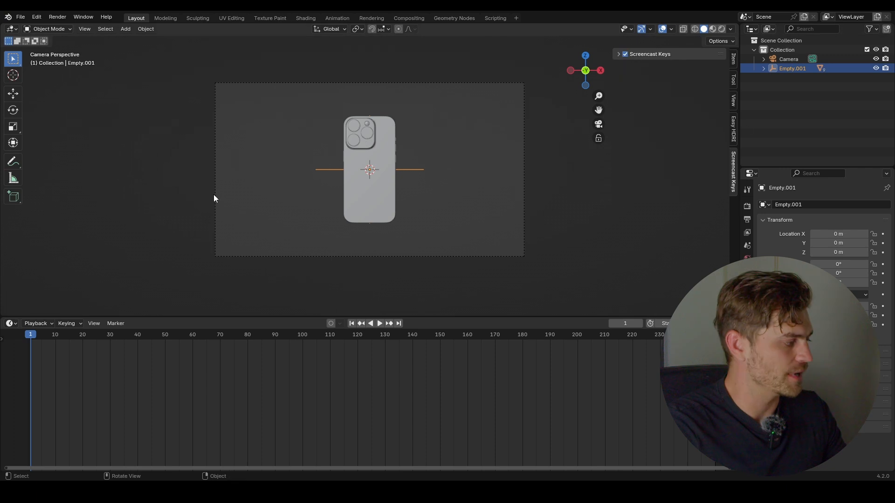
key("f")
key("ctrl+z")
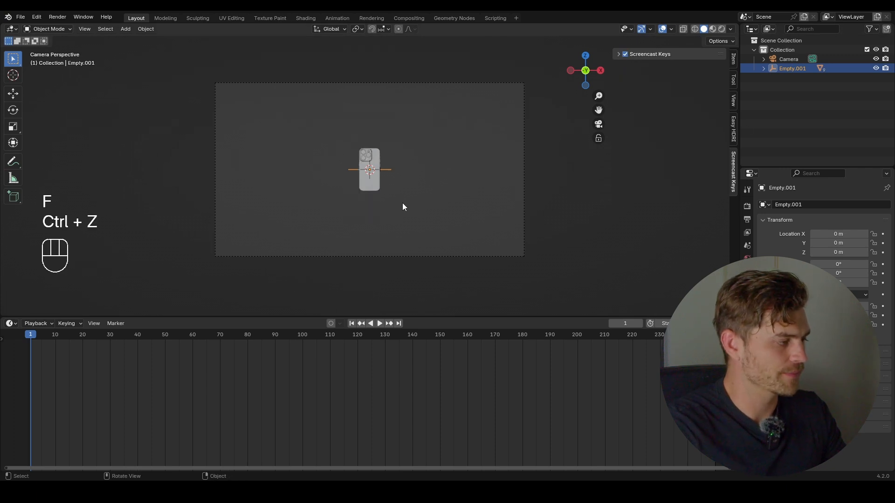
key("ctrl+shift+z")
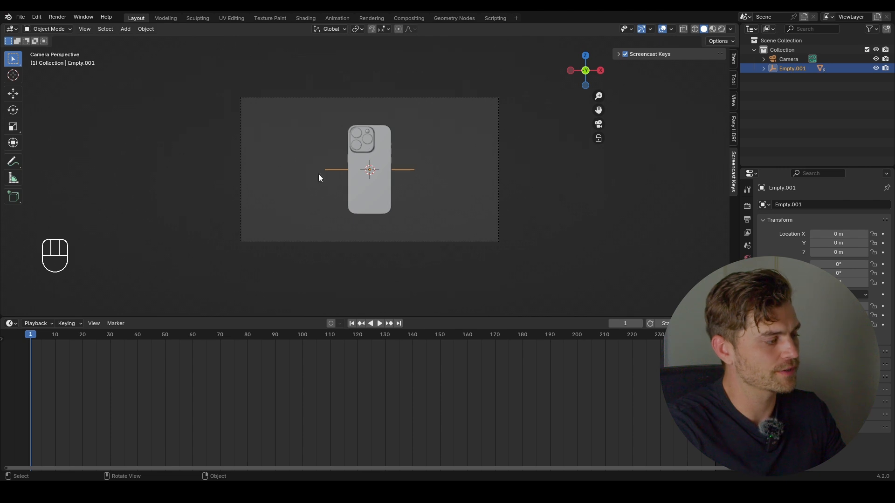
scroll(363, 208, "down", 1)
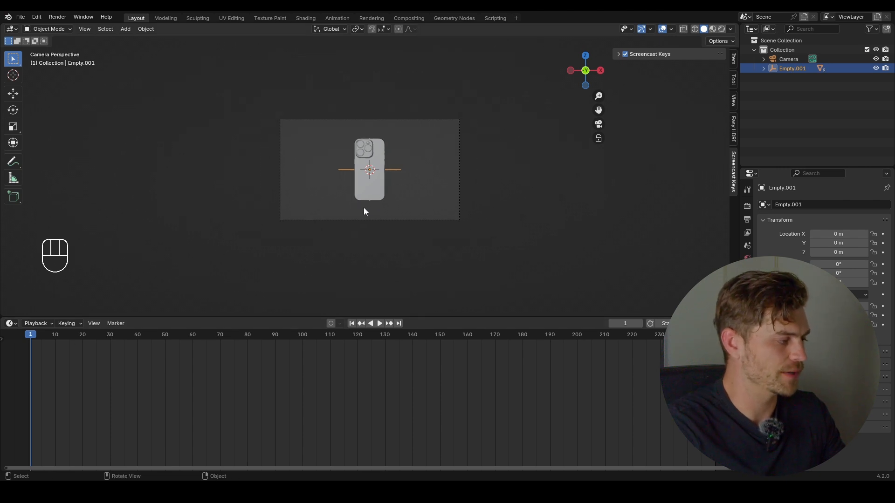
scroll(379, 203, "up", 1)
key("r")
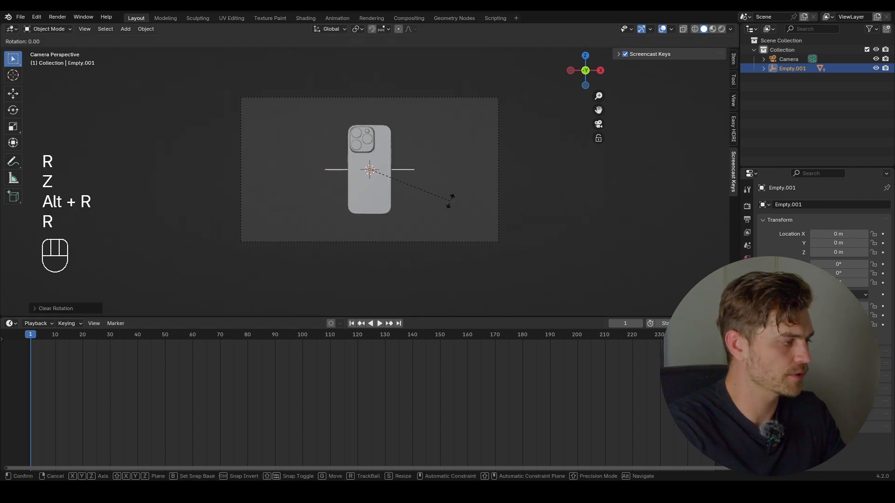
key("z")
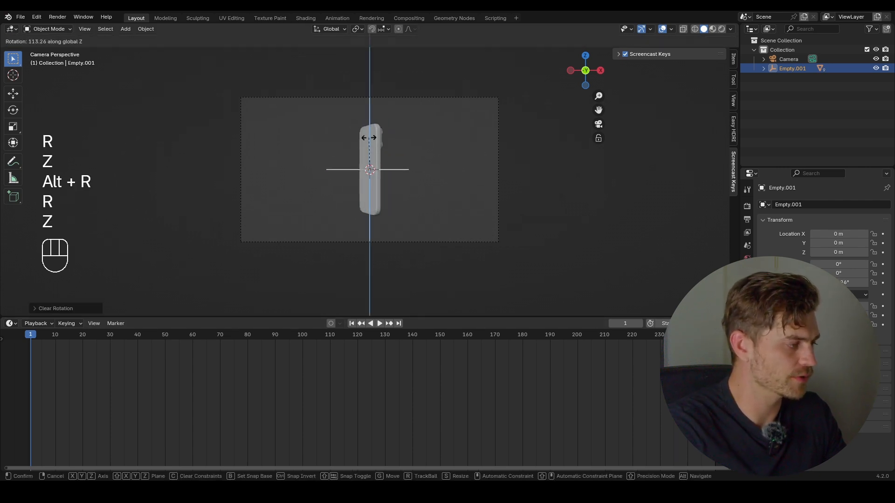
left_click(390, 177)
- Rotate the phone's parent empty 180° around Z and lower it about 5 m, just below the camera frame
type("rz180")
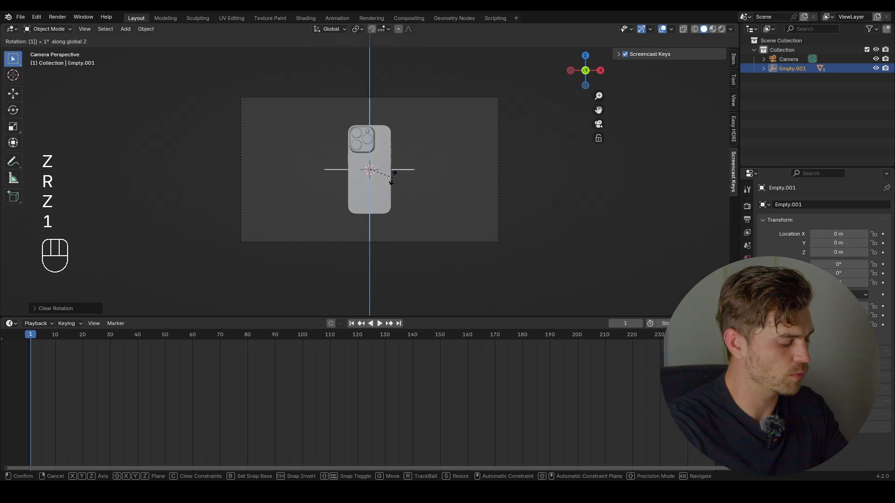
left_click(393, 178)
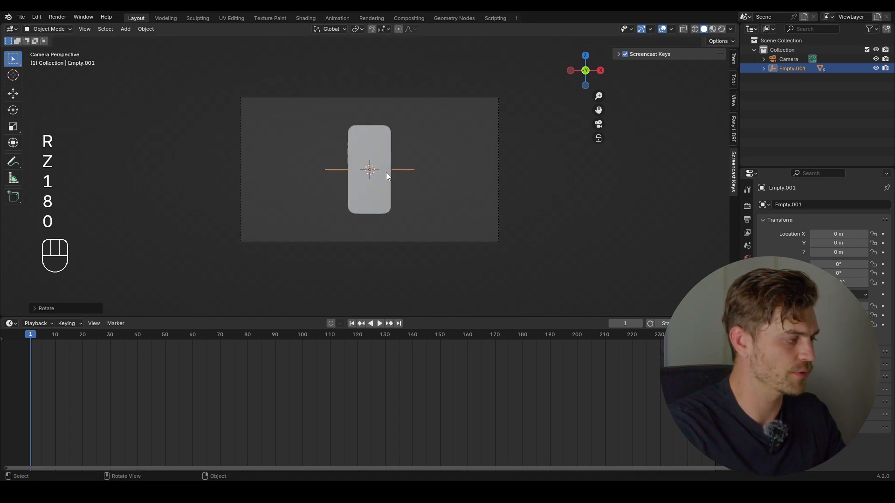
key("g")
key("z")
left_click(424, 310)
- Tilt the phone about 5°, turn it around the global Z axis, and insert a keyframe at frame 1
key("r")
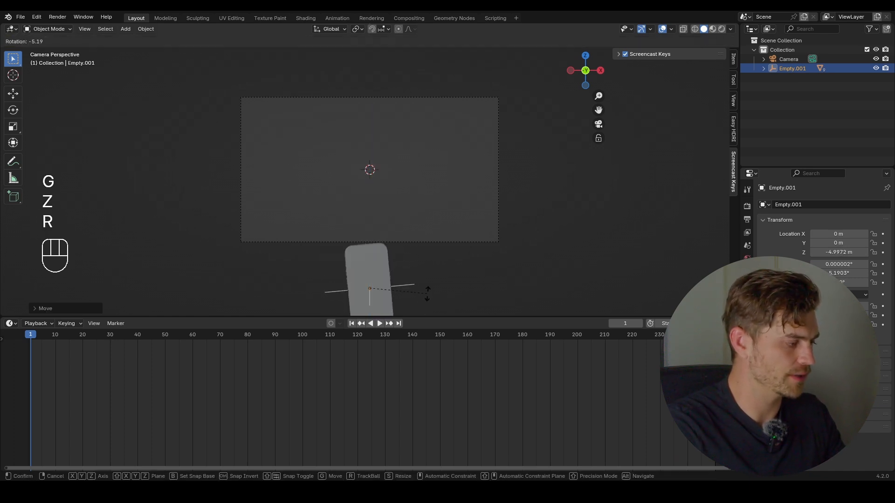
key("r")
key("z")
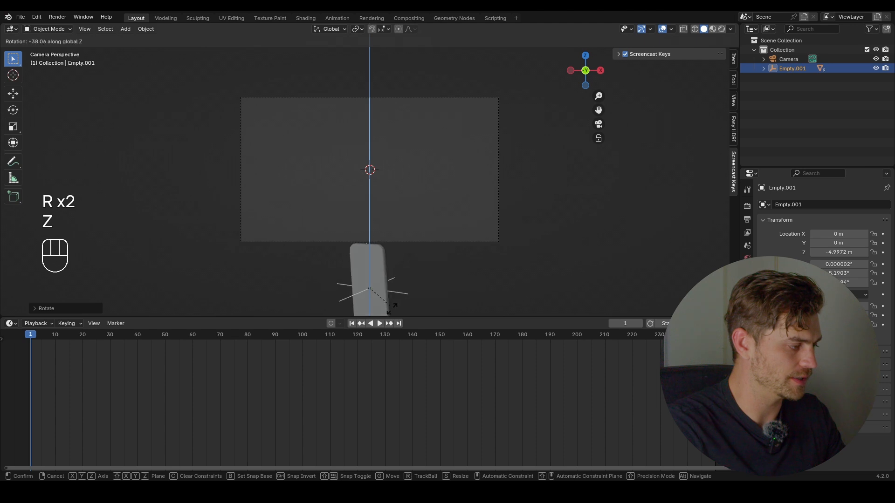
left_click(402, 284)
key("i")
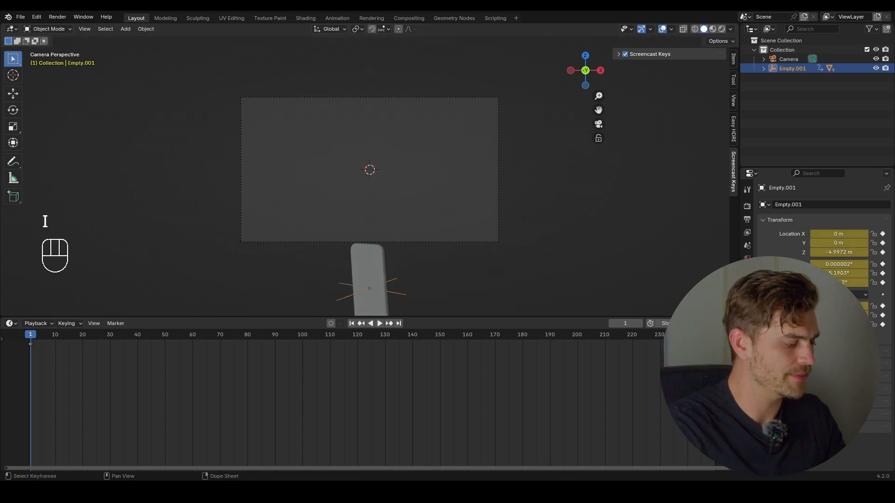
- Shift the phone's frame 1 keyframe position to about X 1.12 m and Z -5.04 m, and save the file
key("g")
left_click(475, 287)
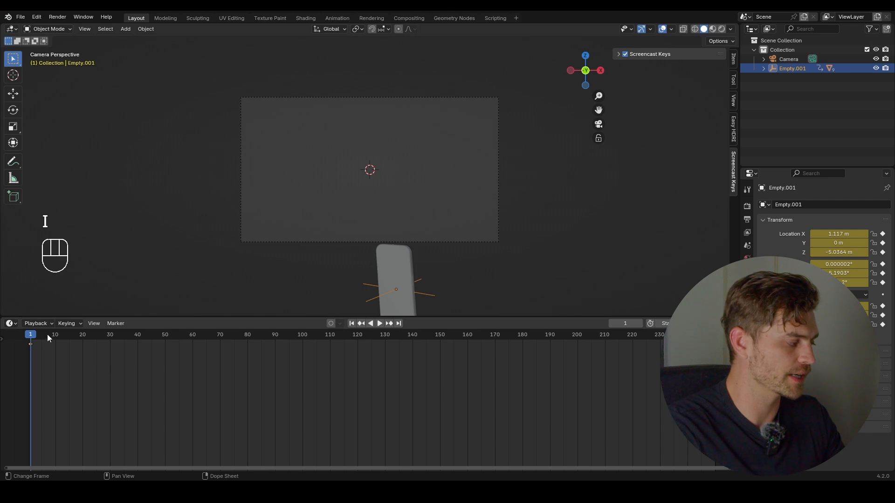
key("ctrl+s")
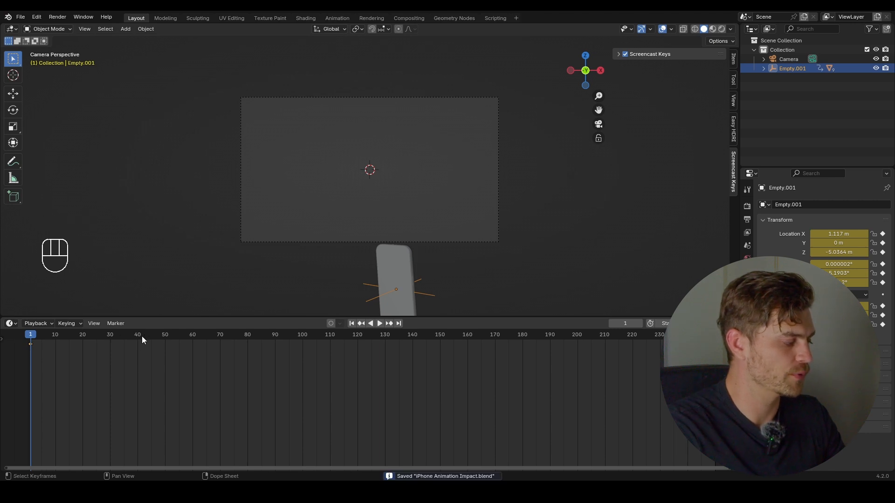
- At frame 20, move the phone up into the camera frame to about X 0.25 m and Z -0.12 m
left_click(83, 335)
key("g")
key("z")
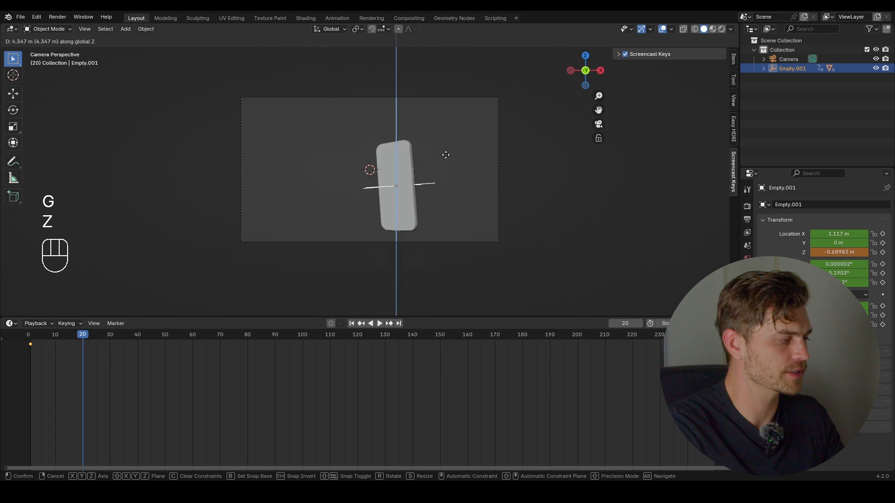
left_click(446, 144)
key("g")
- Spin the phone around its local Z axis until its back faces the camera, and insert a keyframe at frame 20
key("r")
key("z")
key("z")
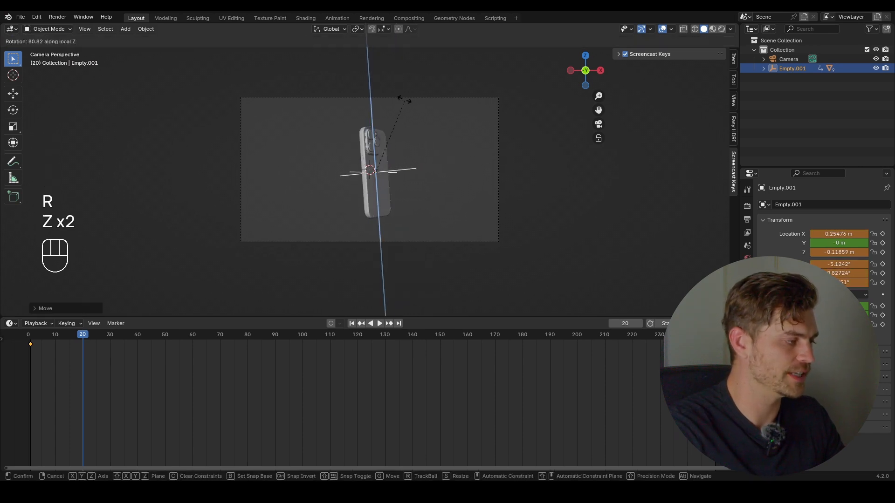
left_click(353, 83)
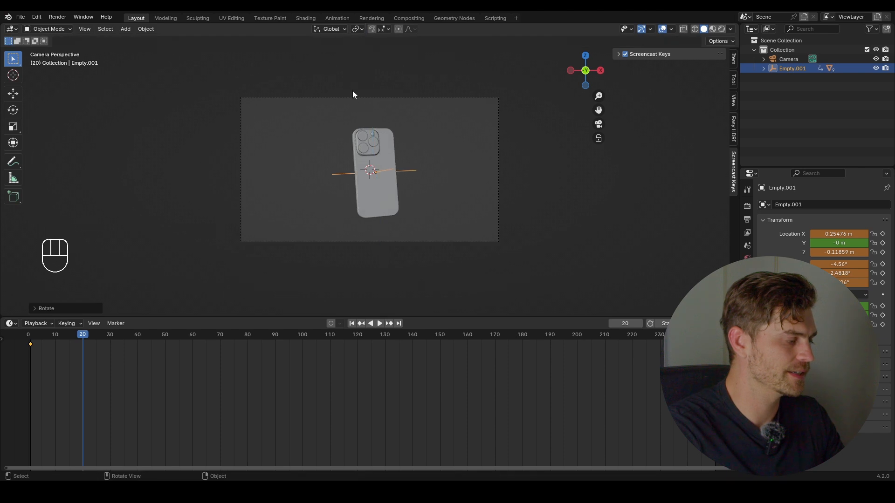
key("i")
- Play back the phone's entrance animation from near the first keyframe
left_click_drag(92, 334, 37, 342)
key("shift+space")
key("shift+space")
key("shift+space")
key("shift+space")
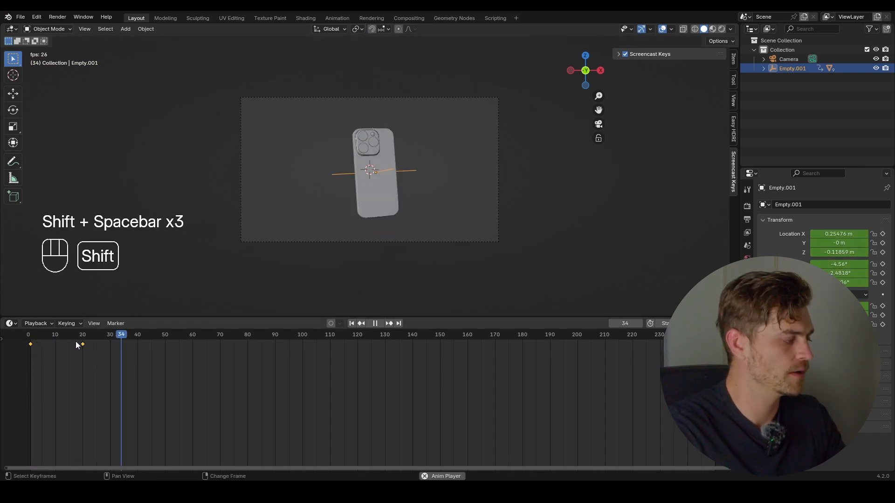
- At frame 55, turn the phone moderately around its local Z axis and adjust its tilt slightly in the camera view
left_click_drag(122, 338, 180, 333)
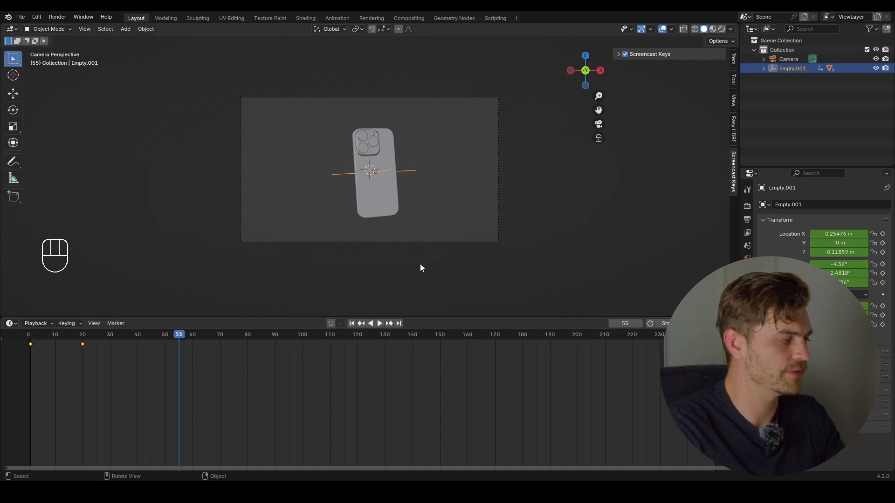
key("r")
key("z")
key("z")
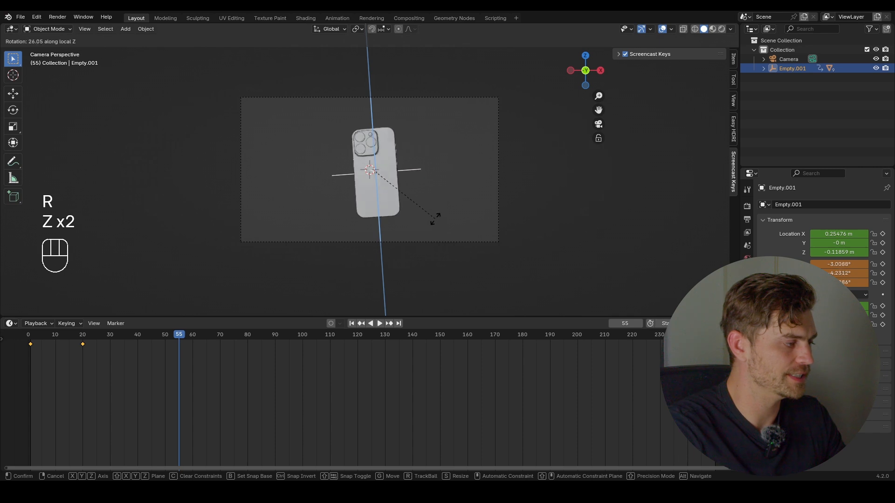
left_click(437, 212)
key("r")
left_click(437, 211)
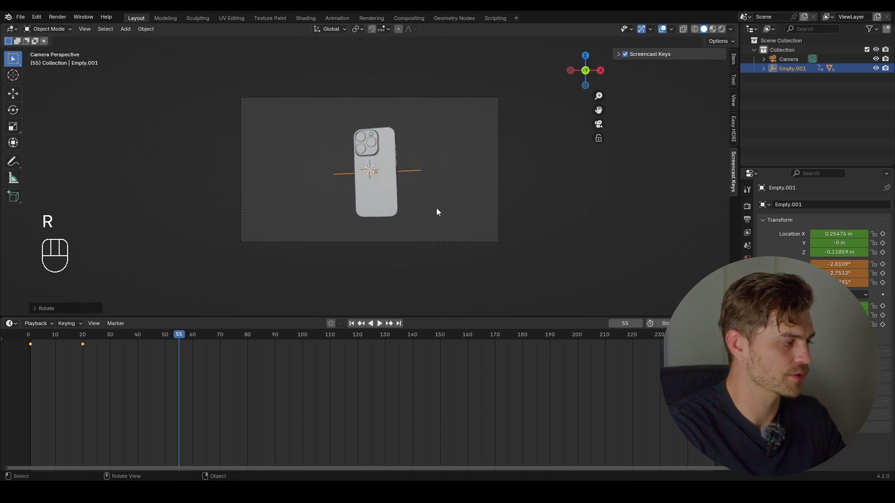
- Rotate the phone about -3° around global Y and -6° around global X, and insert a keyframe at frame 55
key("r")
key("y")
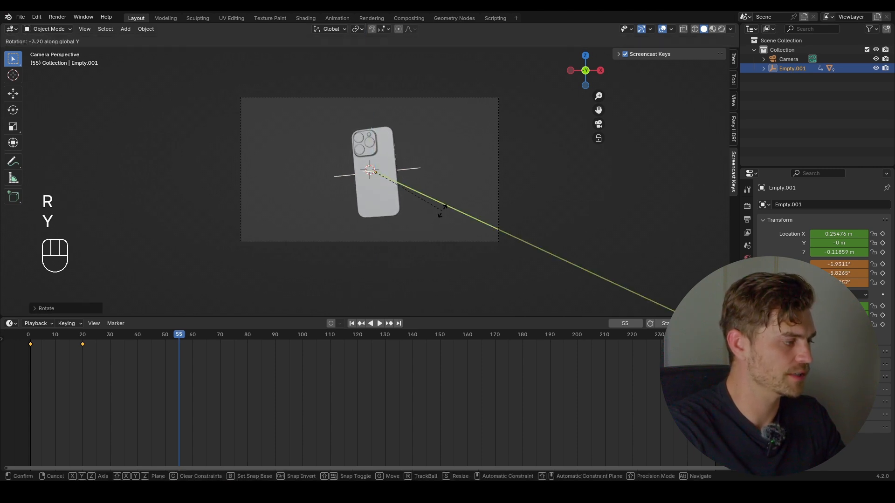
left_click(442, 212)
key("r")
key("x")
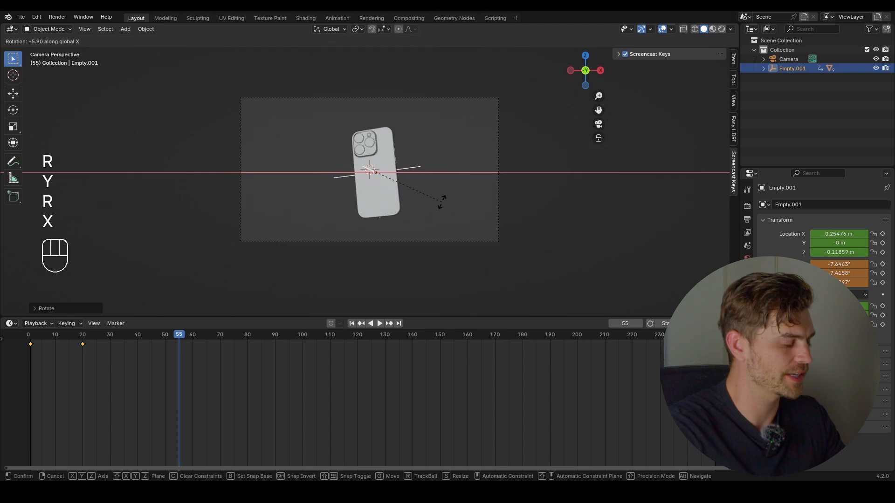
left_click(441, 202)
key("i")
- Replay the animation from the start to check the slow turn between frames 20 and 55
left_click_drag(178, 336, 55, 339)
key("shift+space")
key("shift+space")
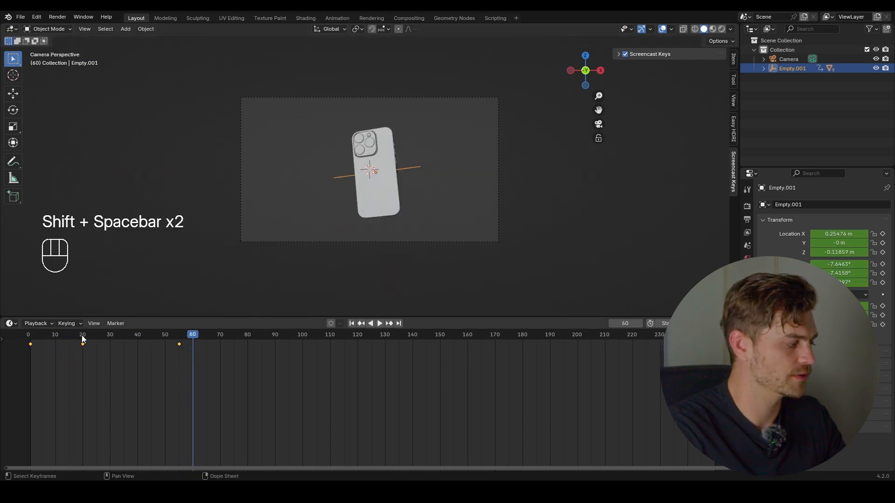
left_click(31, 336)
key("shift+space")
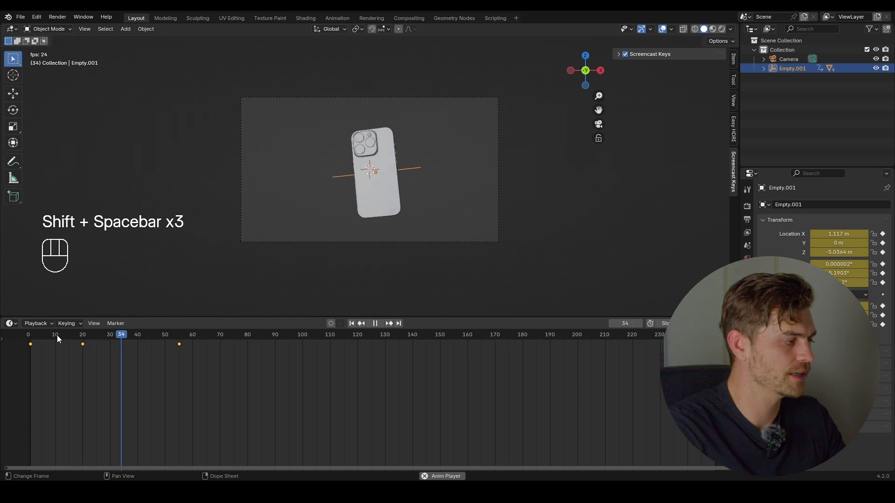
key("shift+space")
- At frame 80, spin the phone around its local Z axis until its screen side faces the camera
left_click_drag(172, 337, 248, 340)
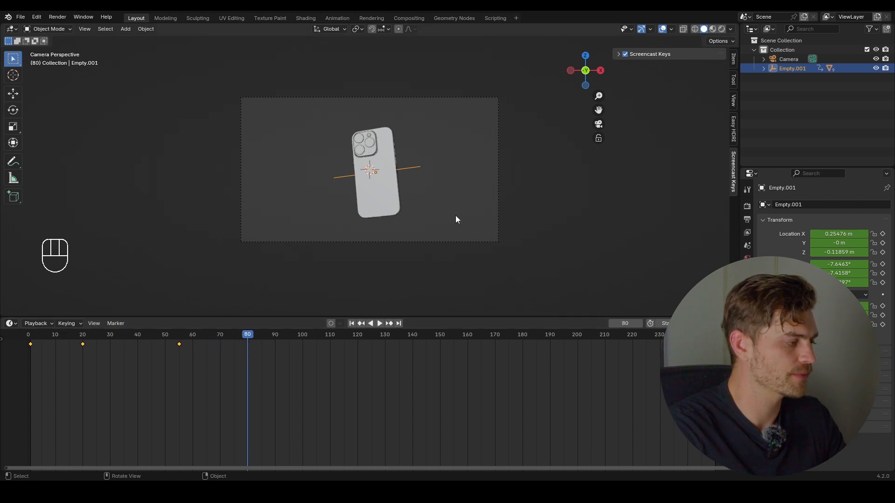
left_click_drag(182, 337, 247, 338)
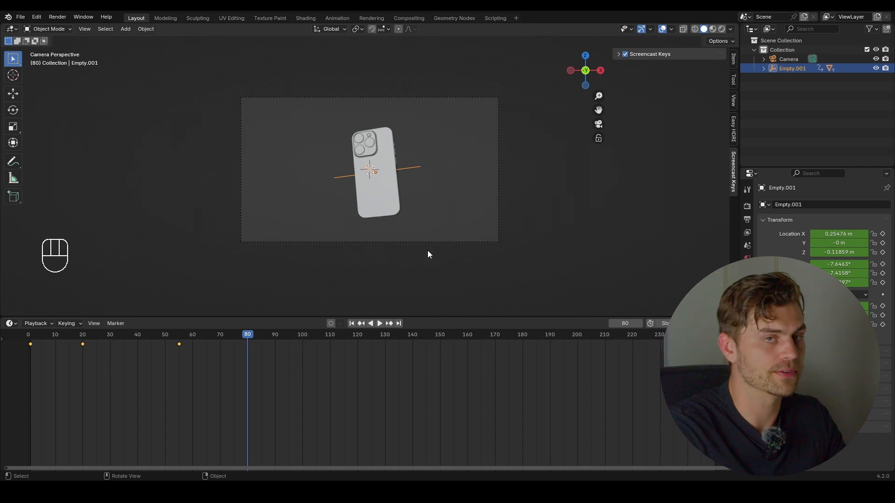
key("r")
key("z")
key("z")
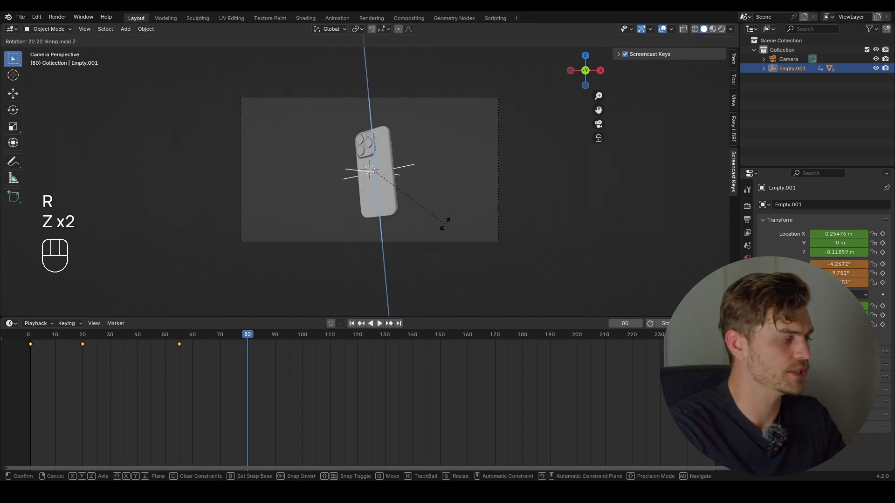
left_click(376, 99)
- Fine-tune the phone's rotation around global X, global Y, local Z and the view axis, and insert a keyframe at frame 80
key("r")
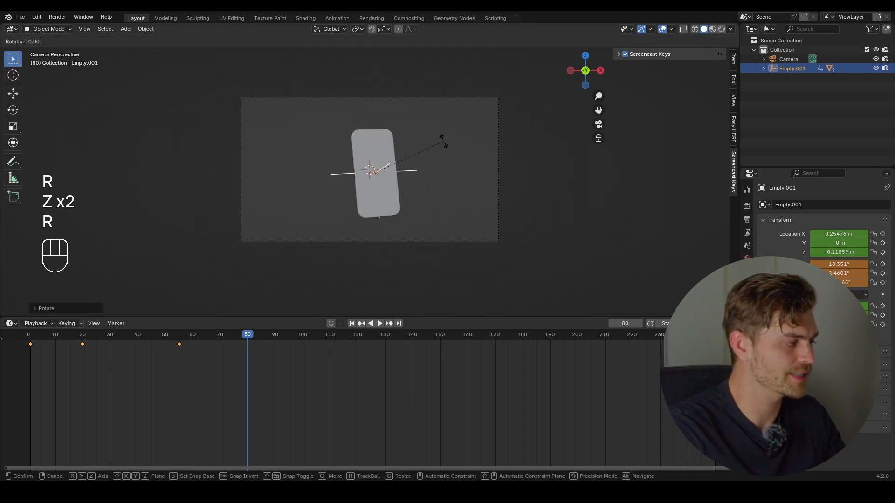
key("x")
key("r")
key("y")
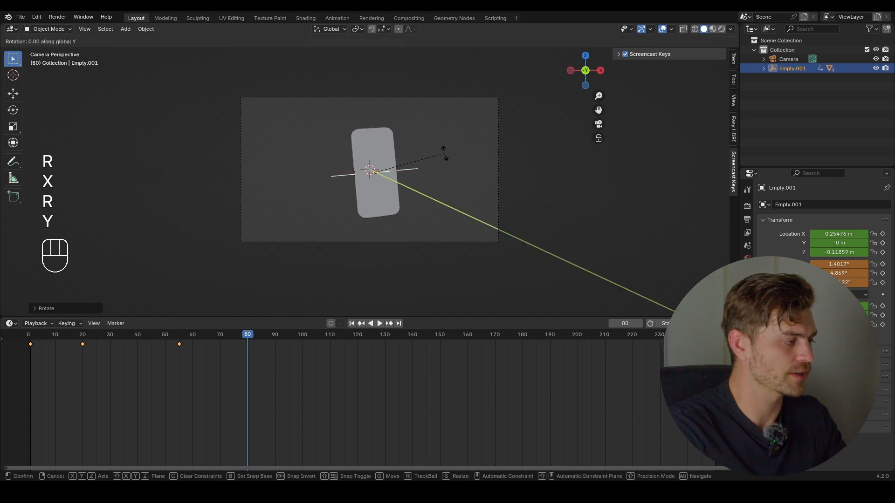
key("r")
key("z")
key("z")
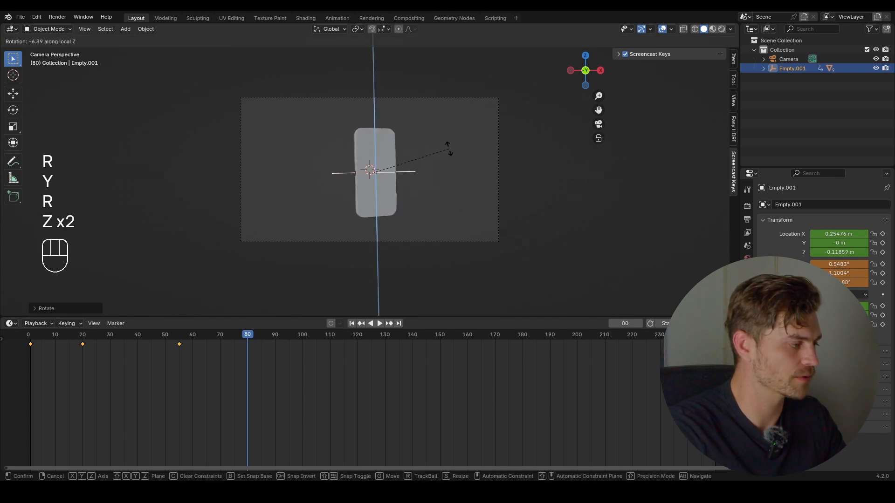
key("r")
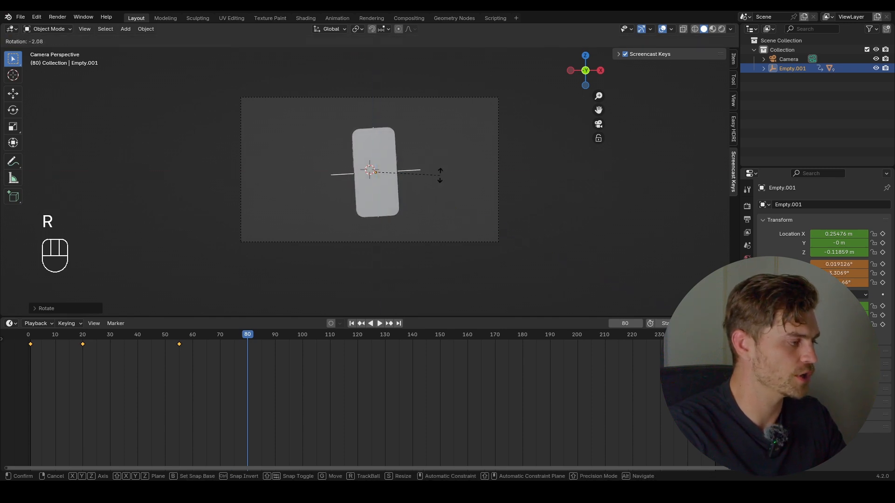
left_click(439, 175)
key("i")
- Play back the phone's spin to its front side between frames 55 and 80
left_click_drag(230, 337, 141, 344)
key("shift+space")
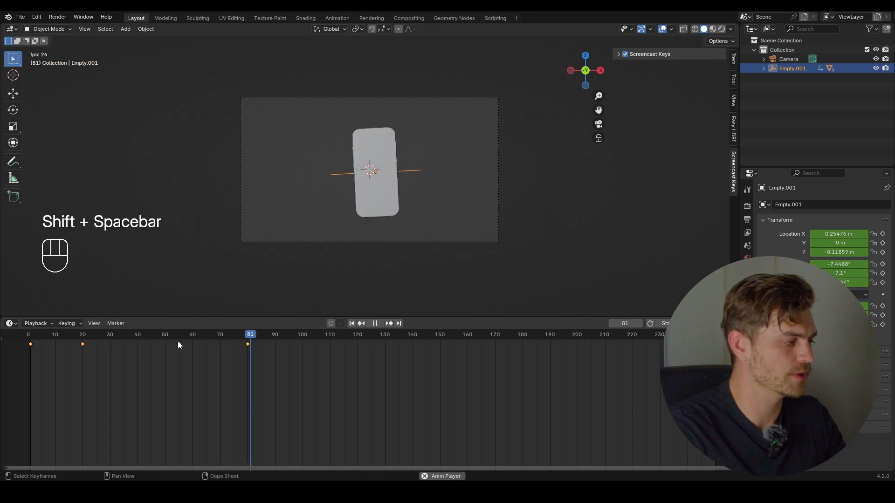
key("shift+space")
- At frame 100, rotate the phone slightly around its local Z axis and insert a keyframe
left_click_drag(325, 337, 303, 336)
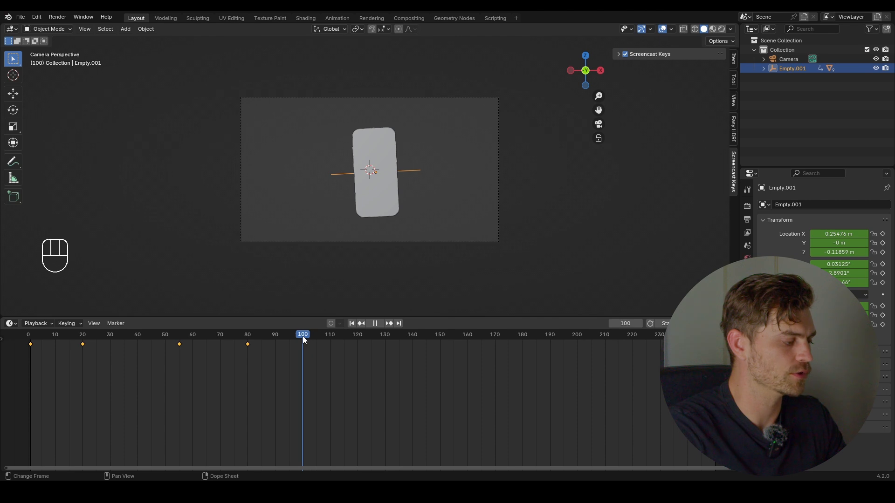
key("r")
key("z")
key("z")
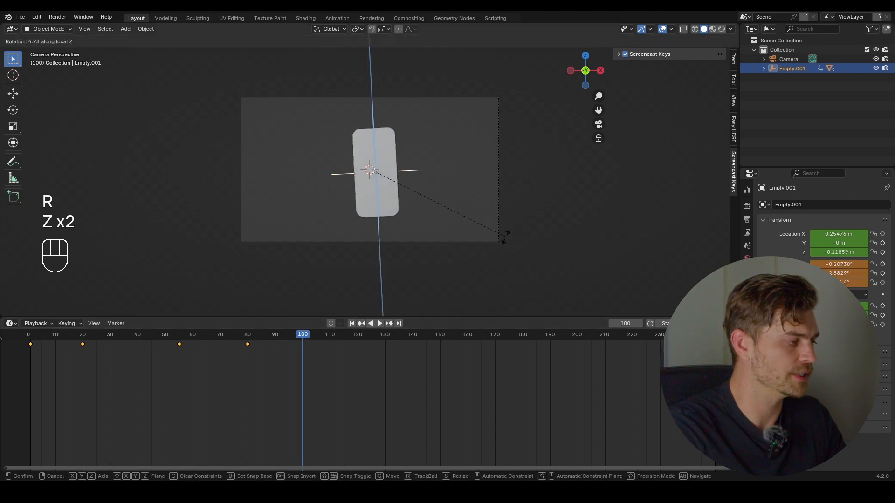
left_click(477, 264)
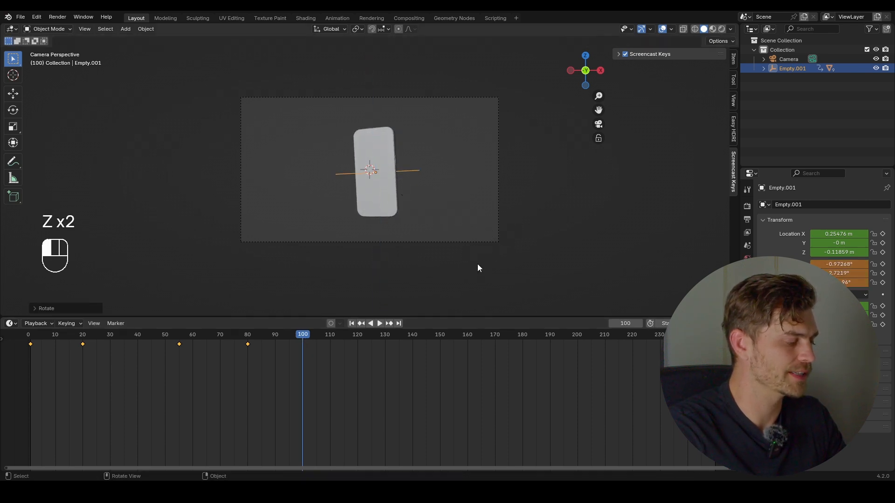
key("i")
- Slow the subtle front-side turn by moving its frame 100 keyframe to frame 117, and play back the result
key("shift+space")
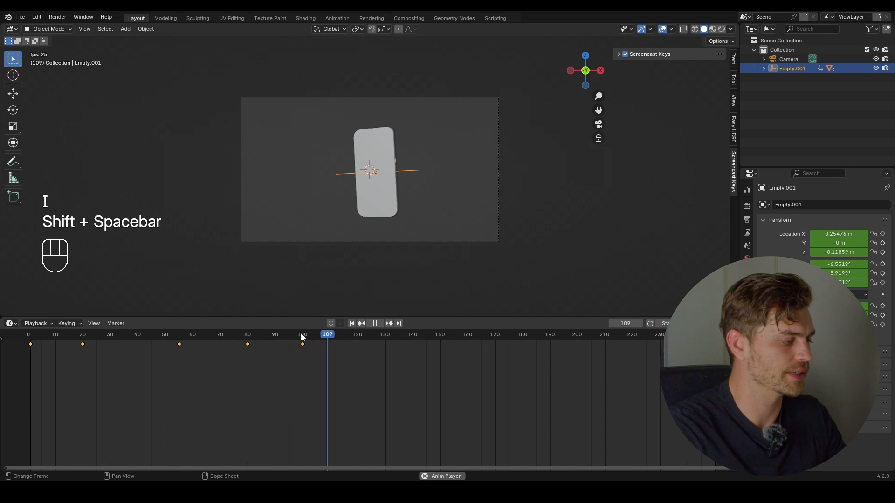
key("shift+space")
left_click_drag(328, 345, 284, 348)
key("g")
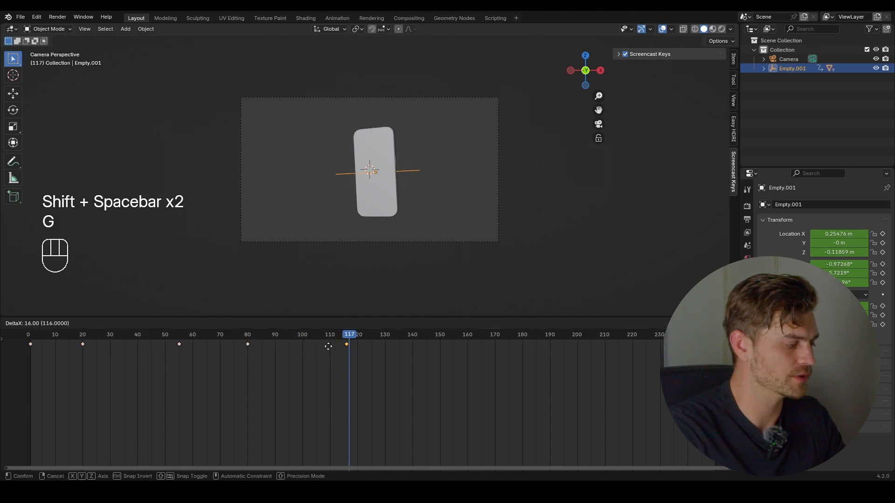
left_click(331, 345)
left_click(235, 332, "shift")
key("shift+space")
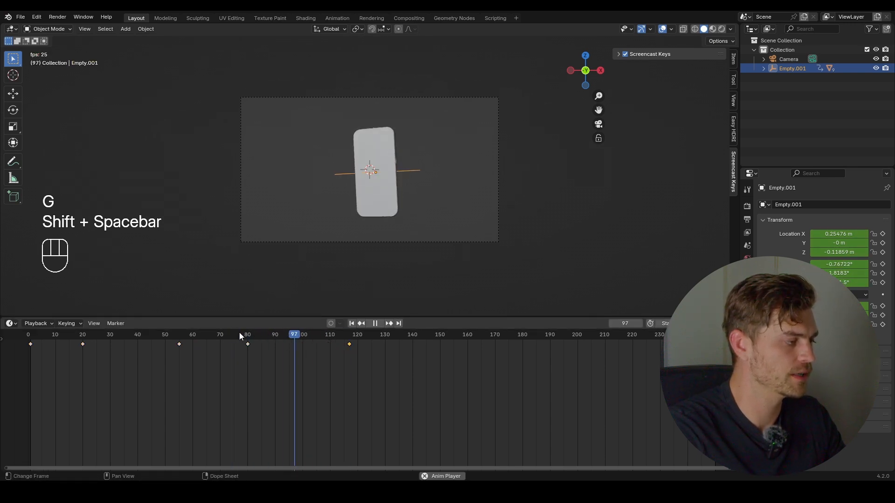
key("shift+space")
- At frame 132, move the phone down toward the camera frame's lower edge and tilt it around the view and local X axes
left_click_drag(343, 337, 390, 338)
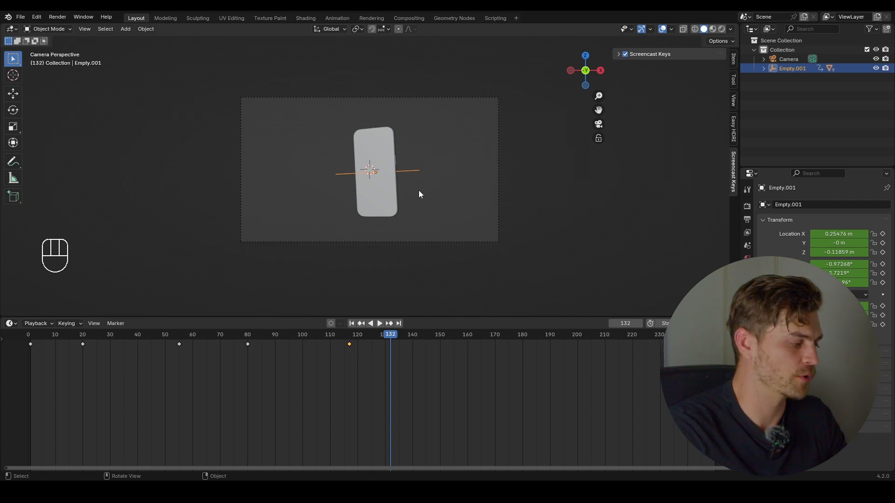
key("g")
key("z")
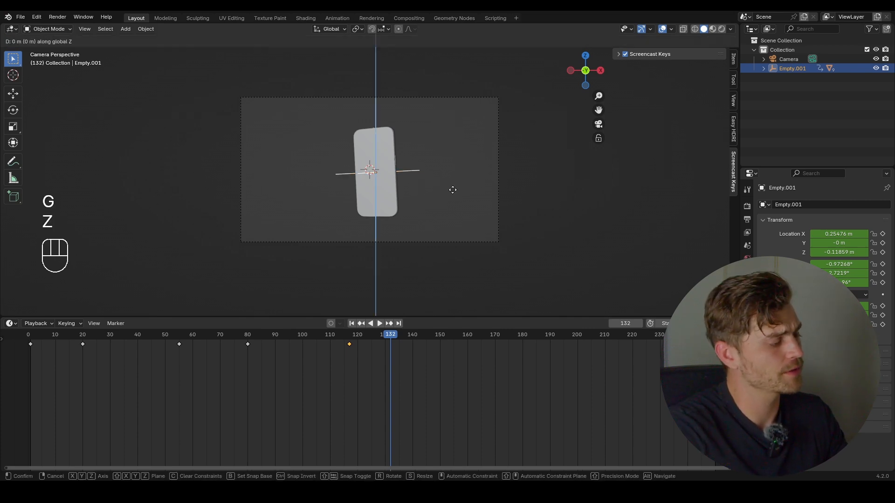
key("g")
key("r")
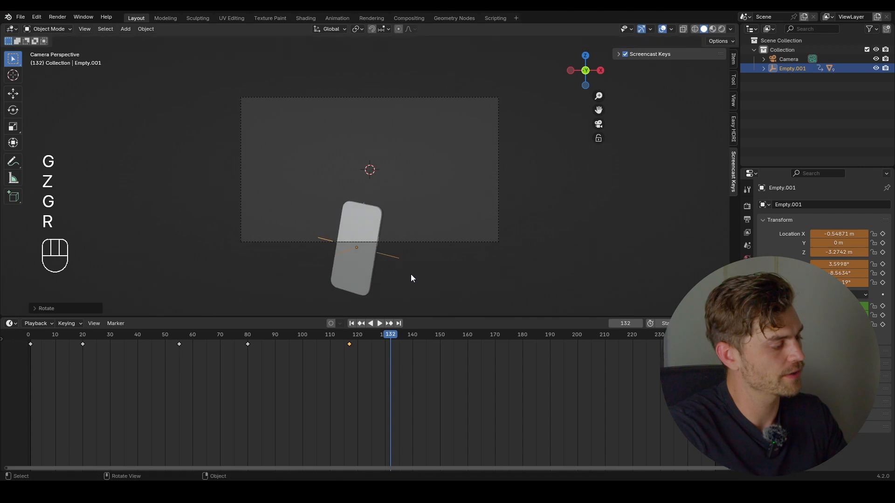
key("r")
key("x")
key("x")
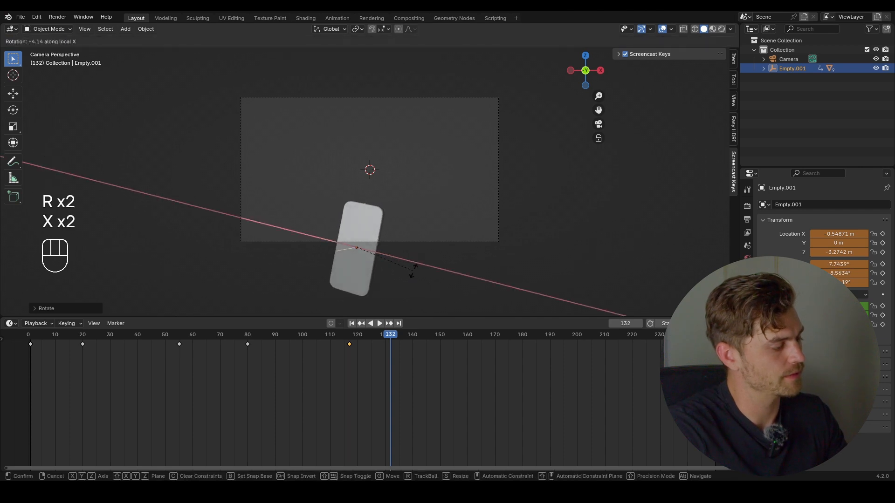
- Move the tilted phone completely below the camera frame and insert a keyframe at frame 132
key("g")
key("z")
left_click(405, 264)
key("g")
left_click(390, 284)
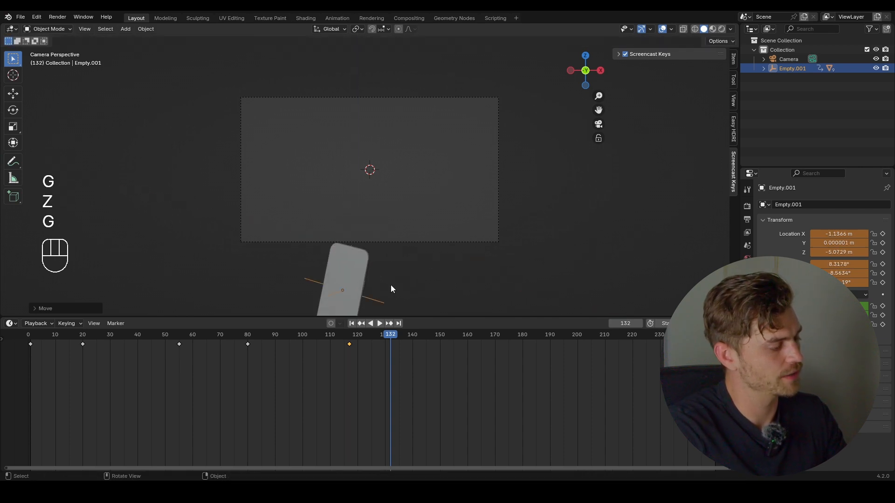
key("g")
left_click(391, 286)
key("i")
- Play the whole animation from the start to check the phone's exit, and save the file
right_click_drag(391, 338, 24, 343, "shift")
key("shift+space")
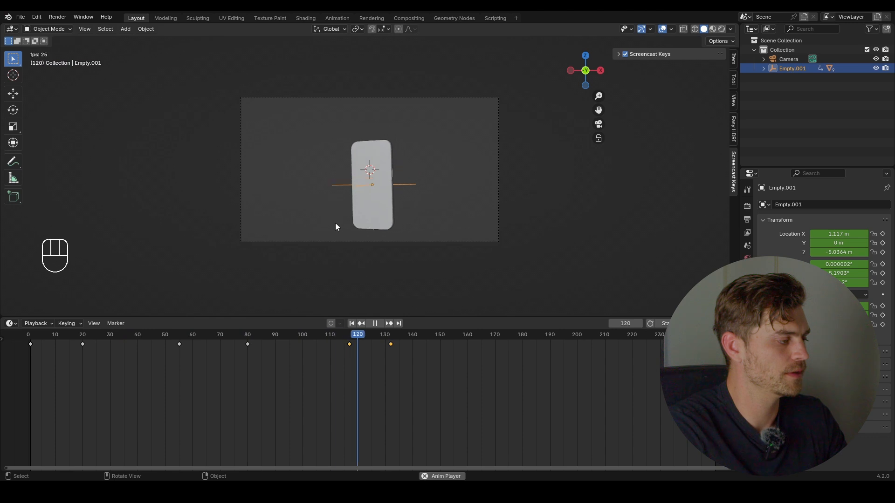
key("shift+space")
key("ctrl+s")
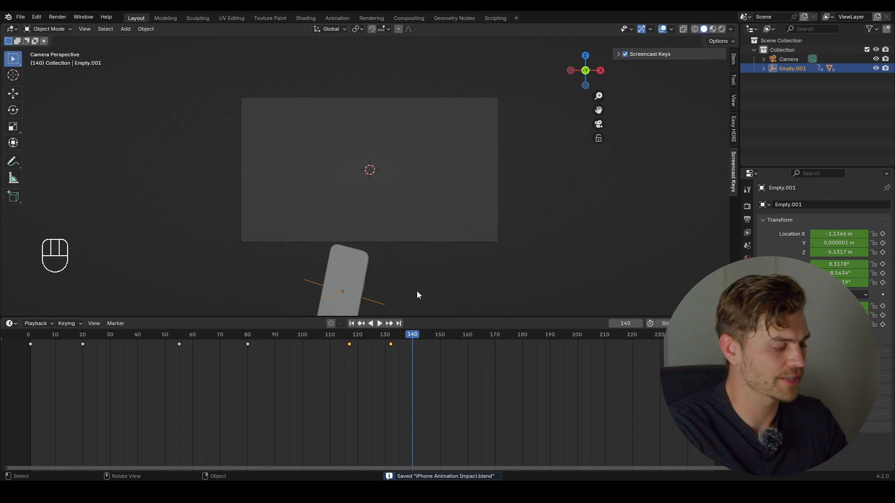
- Play the phone's entrance and speed it up by moving the keyframe at frame 20 to frame 10
left_click_drag(295, 340, 88, 348)
key("shift+space")
key("shift+space")
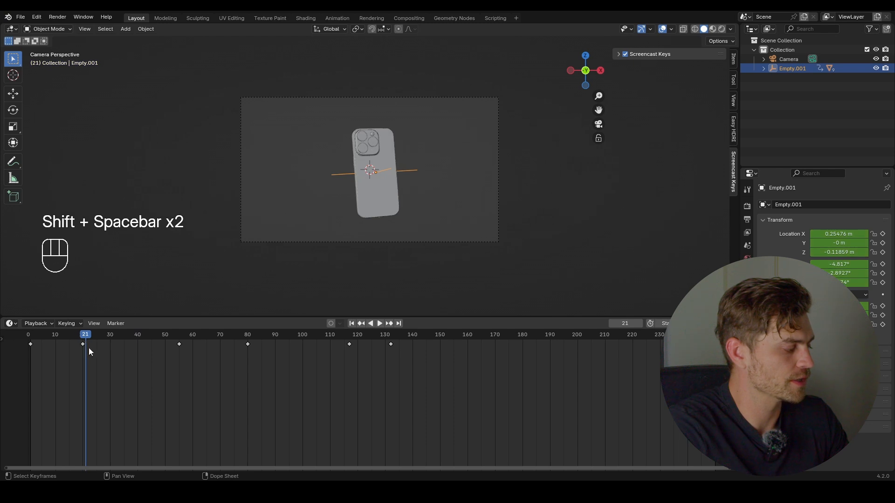
left_click(82, 344)
key("g")
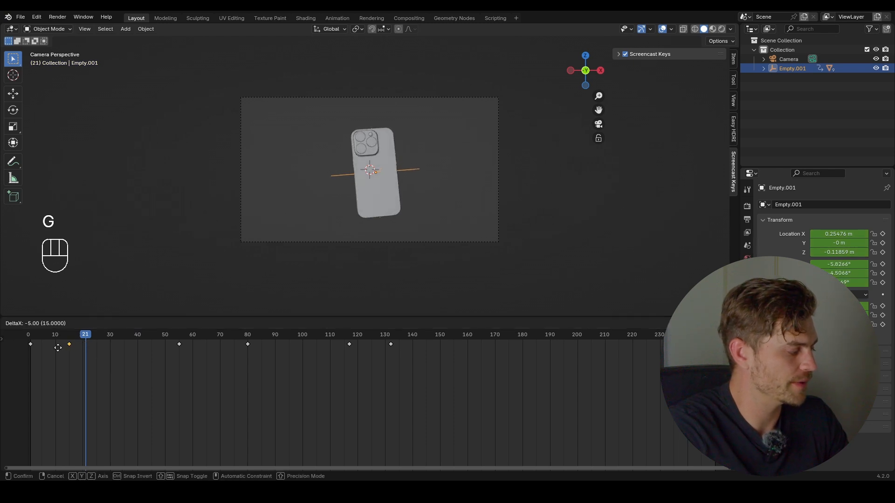
left_click(51, 342)
key("g")
left_click(56, 349)
- Replay the entrance and set its end keyframe to frame 12
left_click(33, 336)
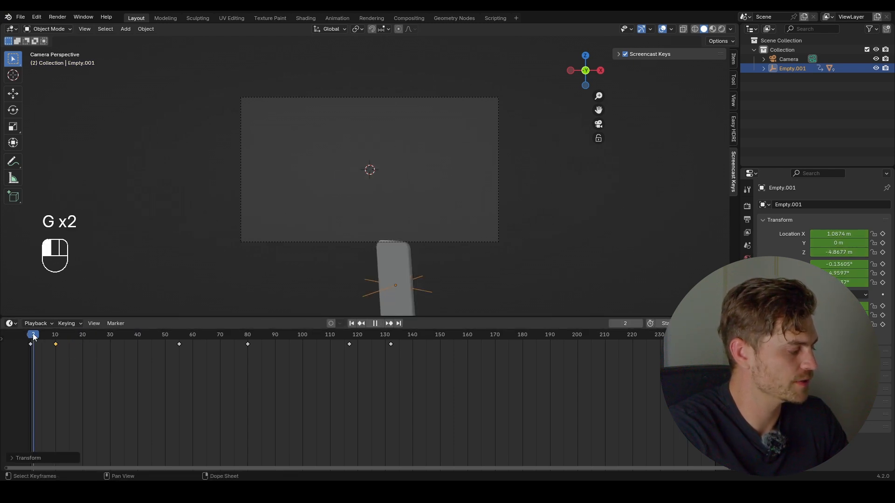
key("shift+space")
key("shift+space")
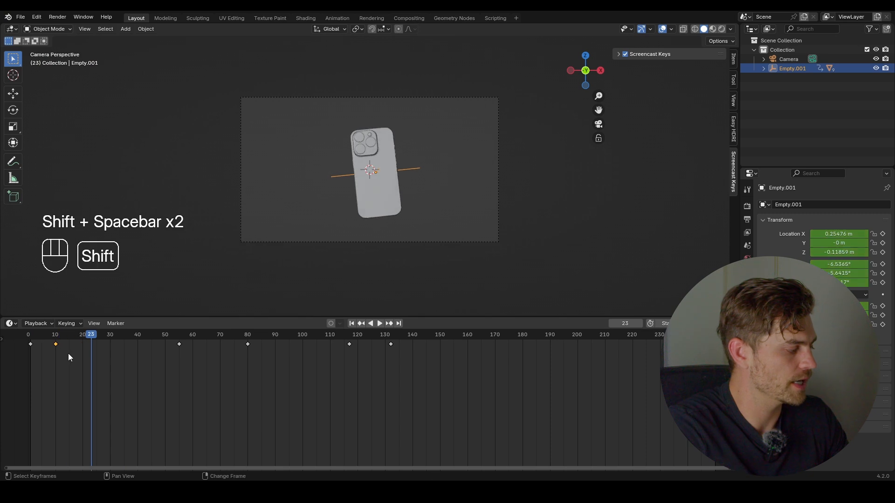
key("g")
left_click(71, 353)
- Replay the animation from frame 1 and check the timing of the spin after frame 55
left_click(30, 335)
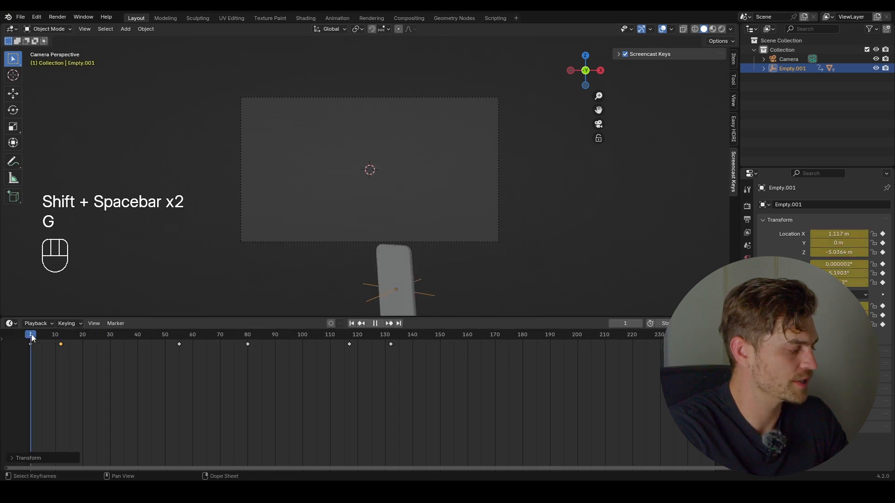
key("shift+space")
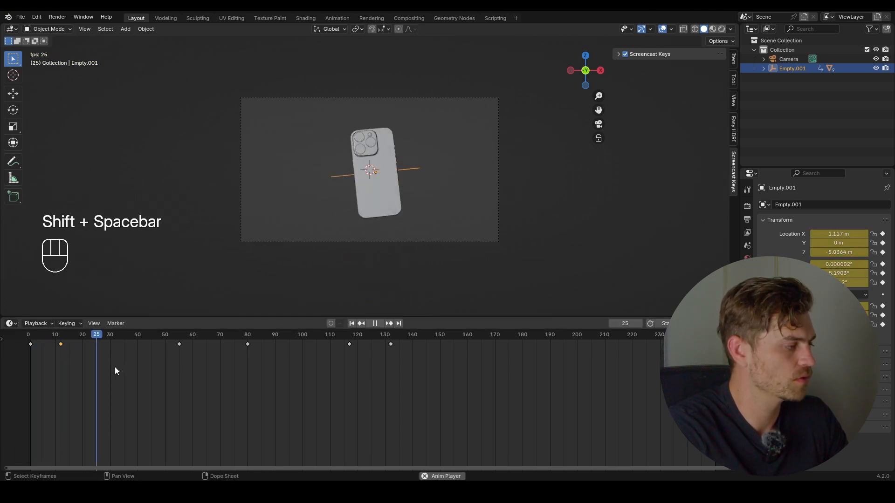
key("shift+space")
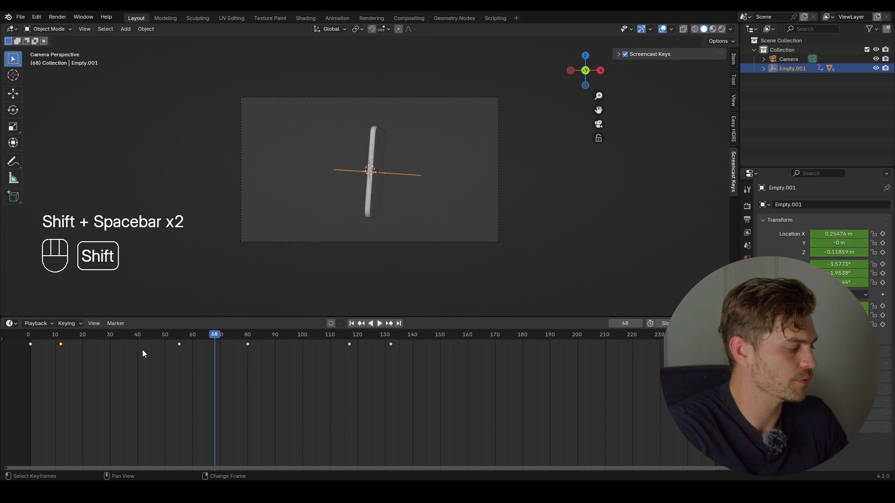
left_click(87, 334)
key("shift+space")
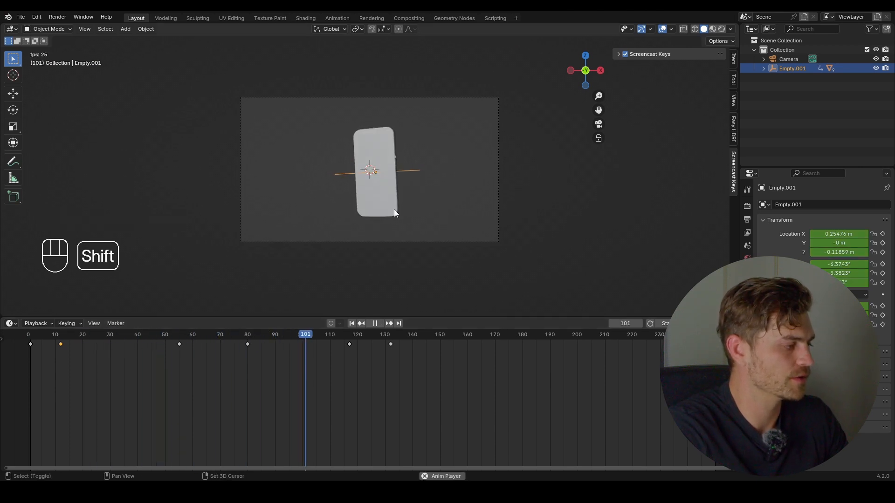
key("shift+space")
left_click(186, 335)
key("shift+space")
key("shift+space")
- Shorten the back-to-front spin by moving the keyframe at frame 80 to frame 65, and play it back
left_click_drag(269, 362, 232, 341)
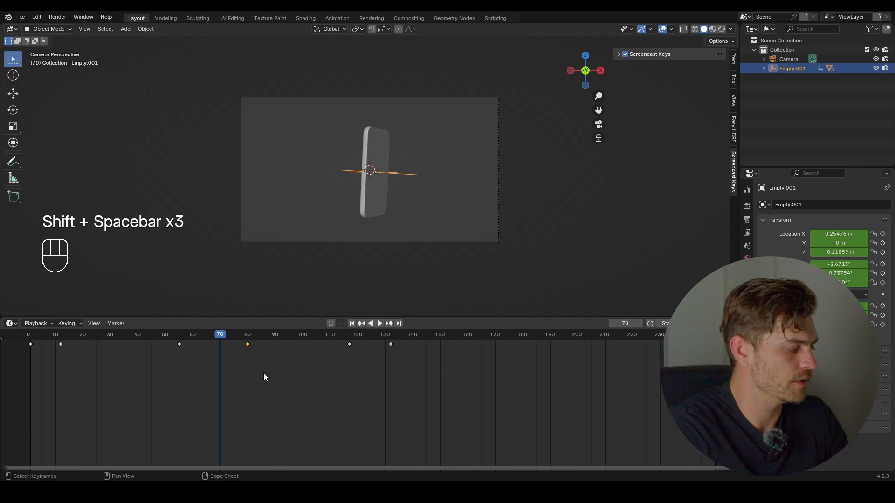
left_click(180, 334)
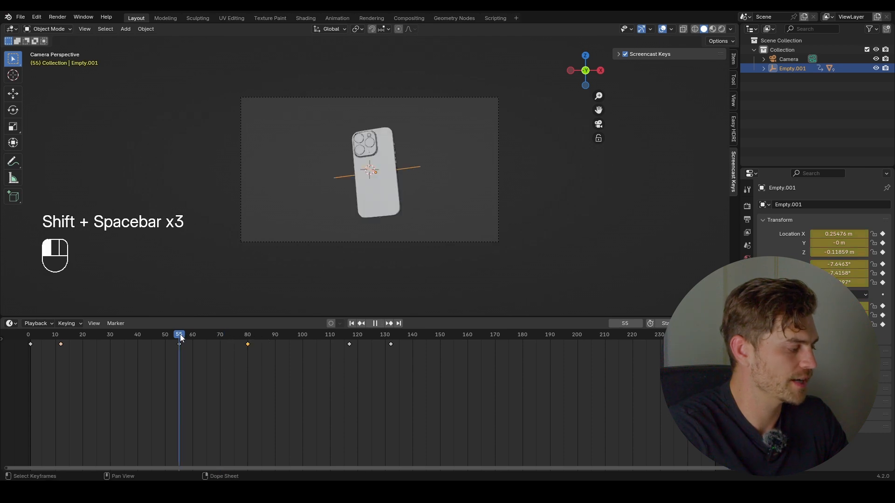
left_click(247, 334)
left_click_drag(264, 360, 235, 342)
key("g")
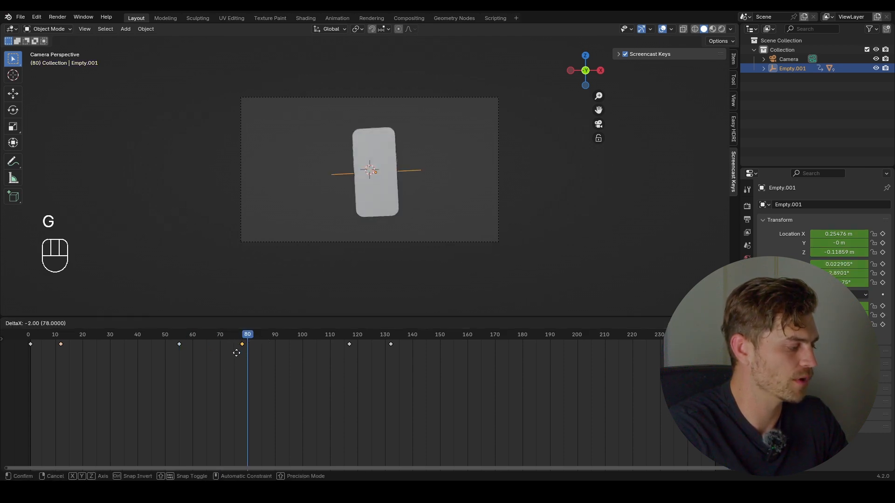
left_click(203, 357)
key("shift+space")
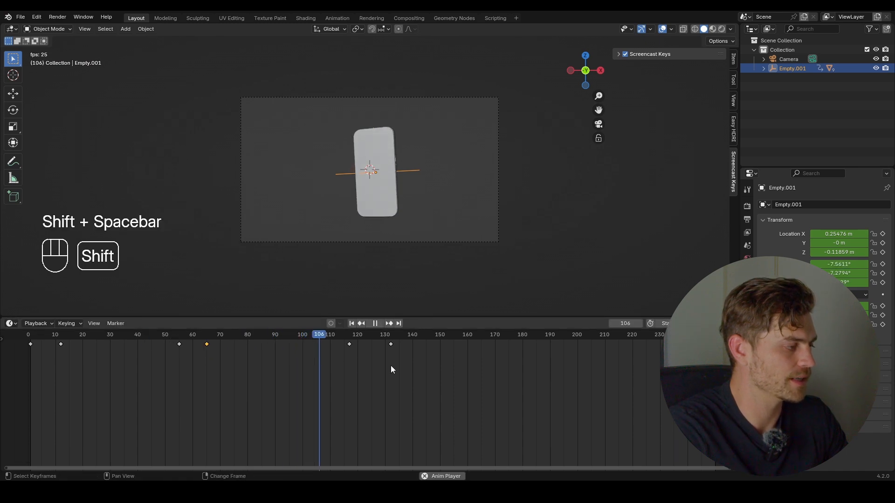
key("shift+space")
- Move the last two keyframes 27 frames earlier, to frames 90 and 105, and play back the ending
left_click_drag(390, 365, 331, 343)
key("g")
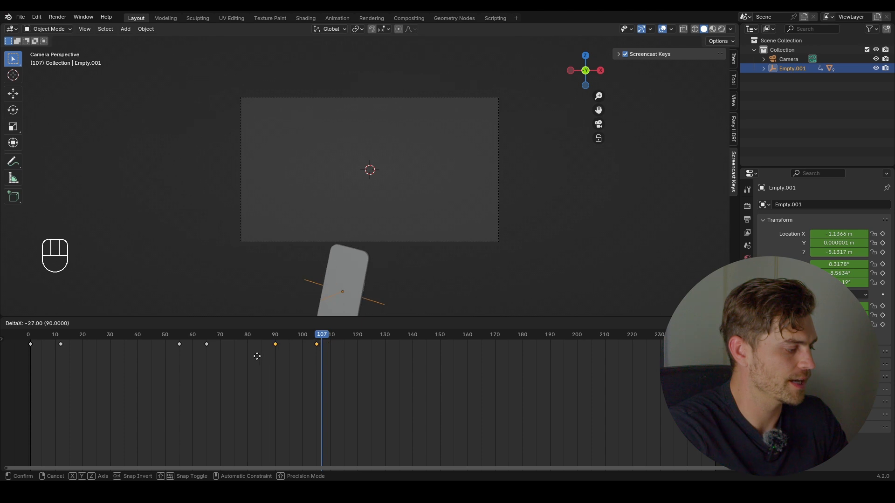
left_click(257, 360)
key("shift+space")
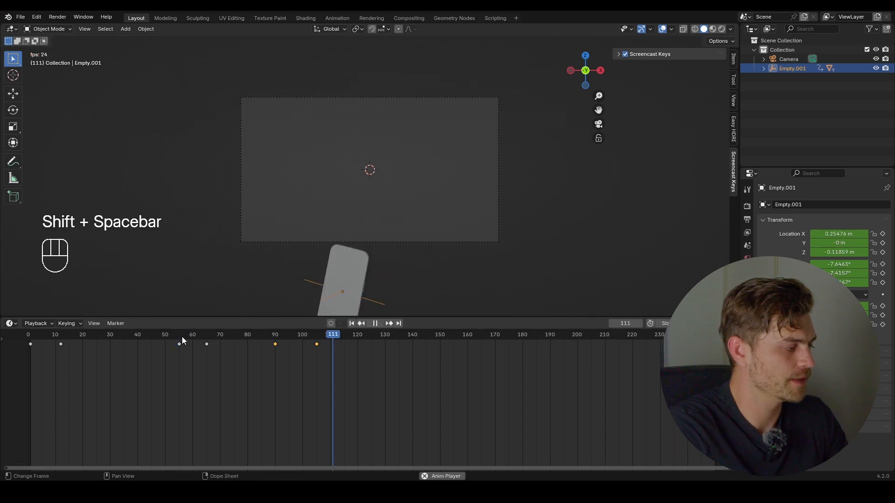
key("shift+space")
- Speed up the phone's exit by moving the last keyframe to frame 100
left_click_drag(335, 356, 299, 345)
key("g")
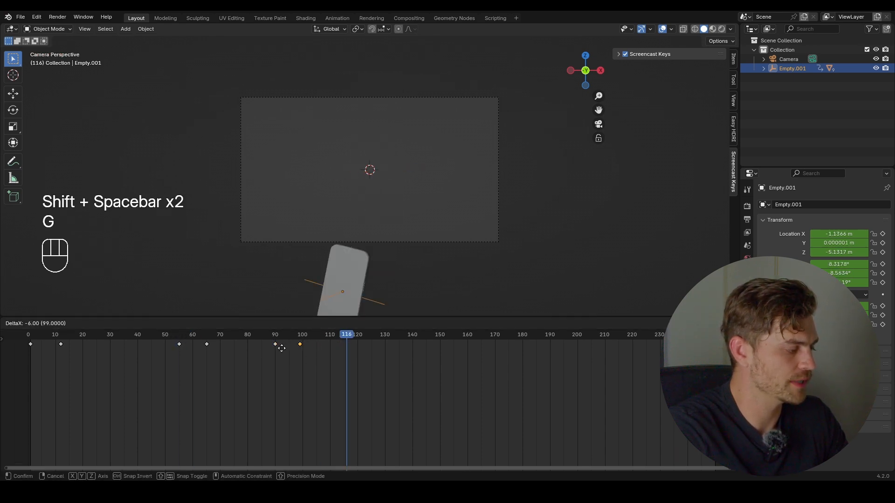
left_click(283, 347)
- Play back the exit and the full animation to check the new timing, and save the file
key("shift+space")
left_click(234, 338)
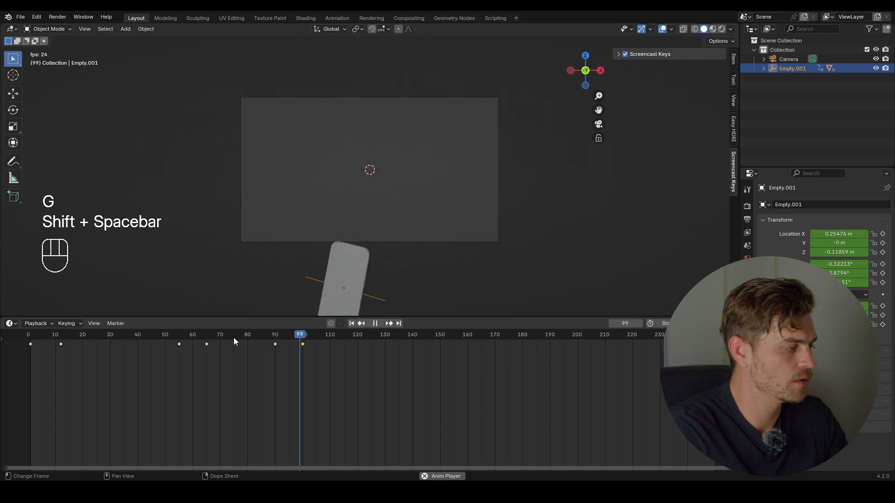
key("shift+space")
key("shift+space")
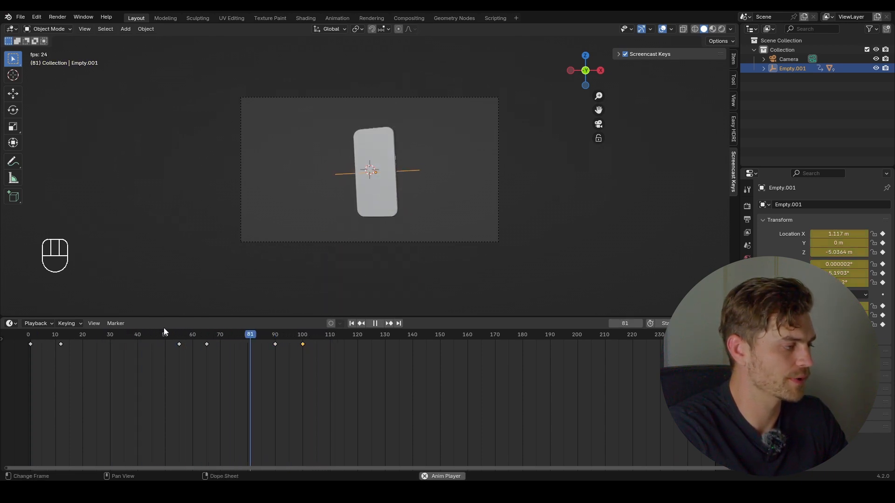
key("shift+space")
key("ctrl+s")
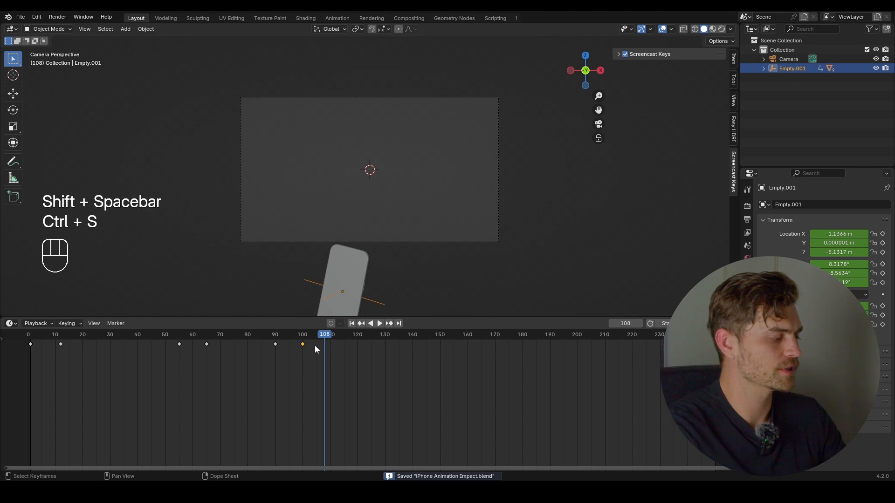
- Shorten the scene's frame range so it ends right after the last keyframe, and save the file
left_click_drag(312, 335, 315, 341)
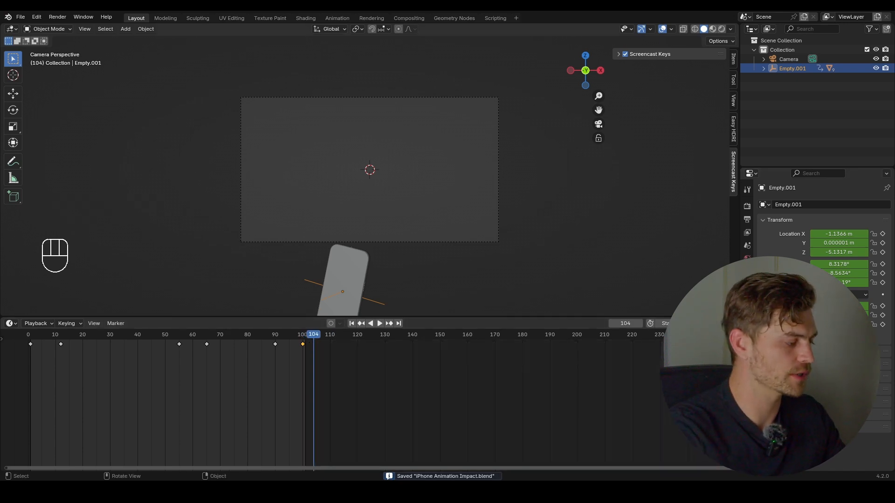
key("ctrl+s")
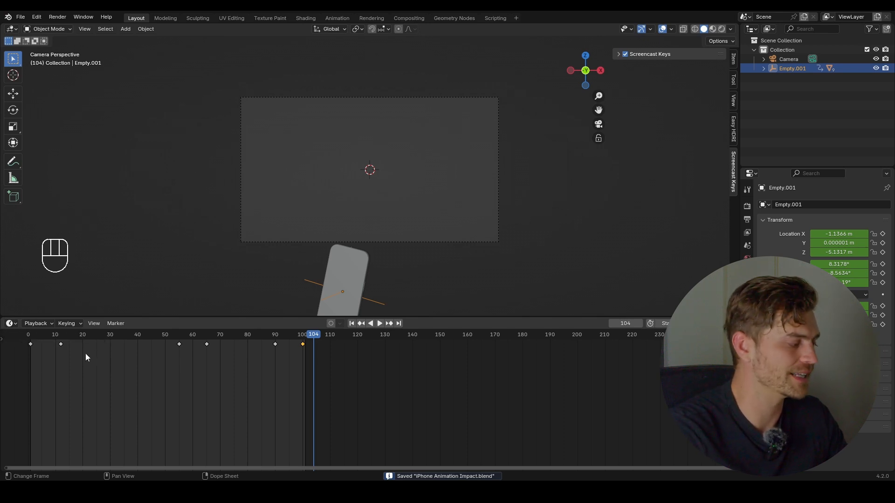
- Switch the timeline area to the Graph Editor and expand the Object Transforms channels of Empty.001 to show its individual curves
left_click(11, 323)
left_click(160, 370)
scroll(224, 378, "down", 6)
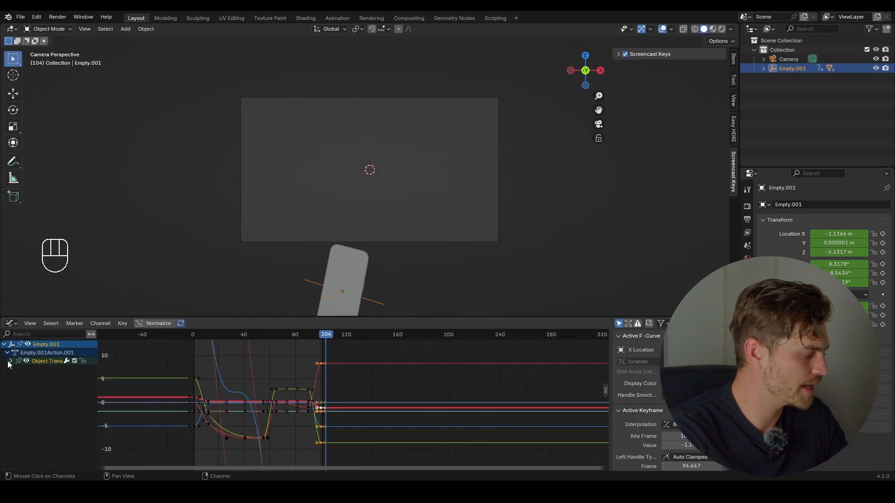
left_click(11, 362)
scroll(279, 378, "down", 5)
middle_click_drag(299, 389, 312, 401)
scroll(312, 401, "up", 4)
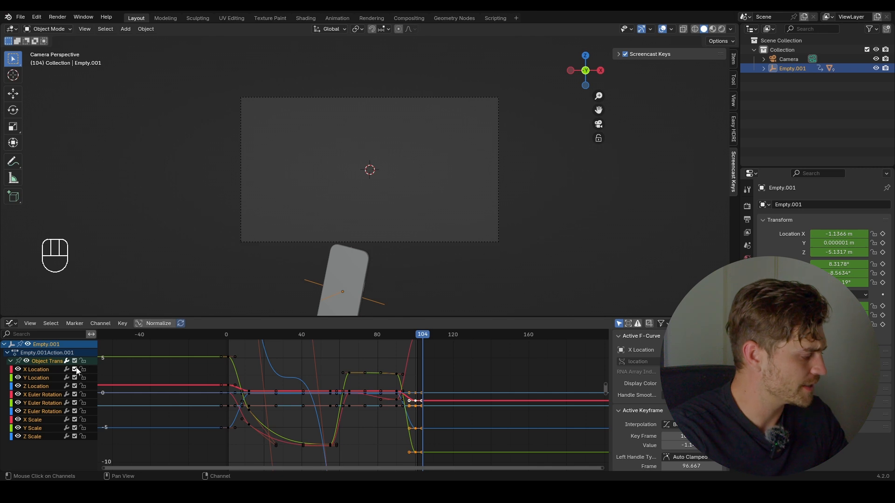
- Isolate the Z Location curve of Empty.001 by locking all the other transform channels, and frame its keyframes
left_click(42, 386)
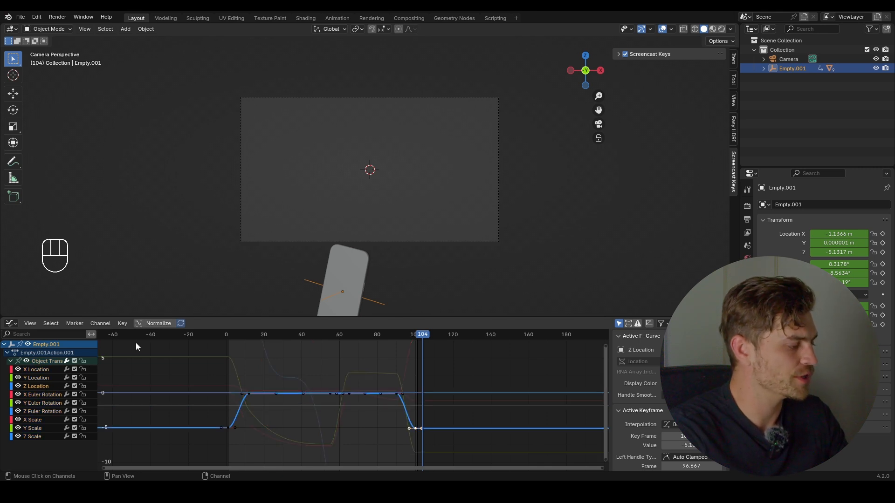
key("g")
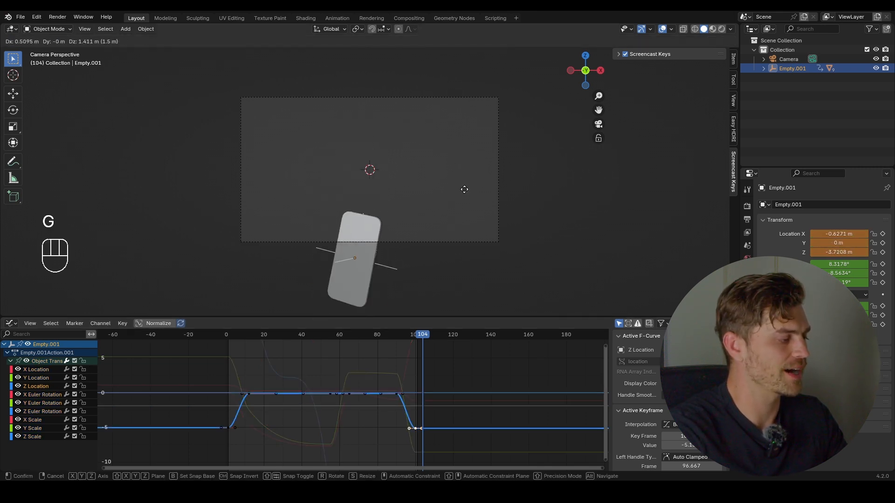
right_click(465, 190)
left_click(83, 361)
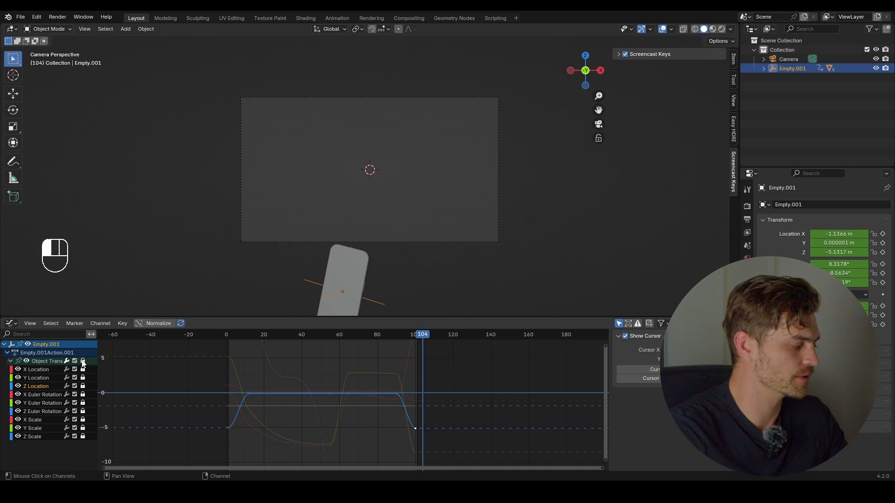
left_click(82, 386)
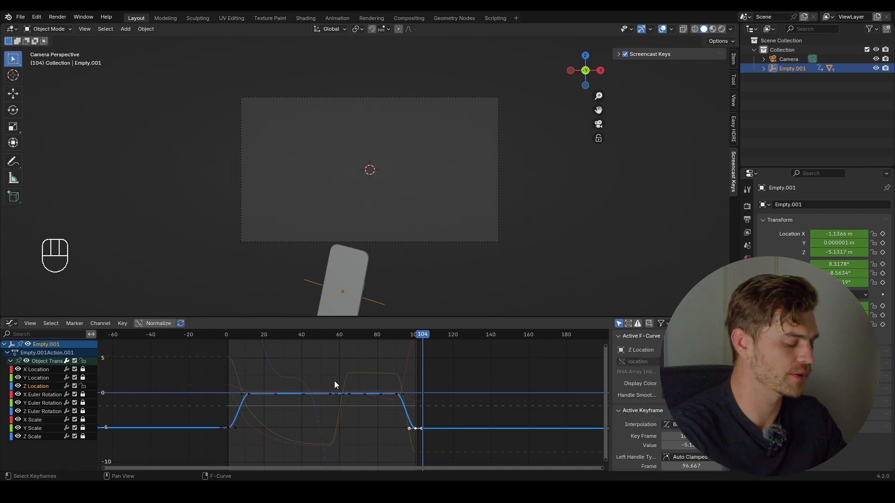
key("a")
key("KP_Decimal")
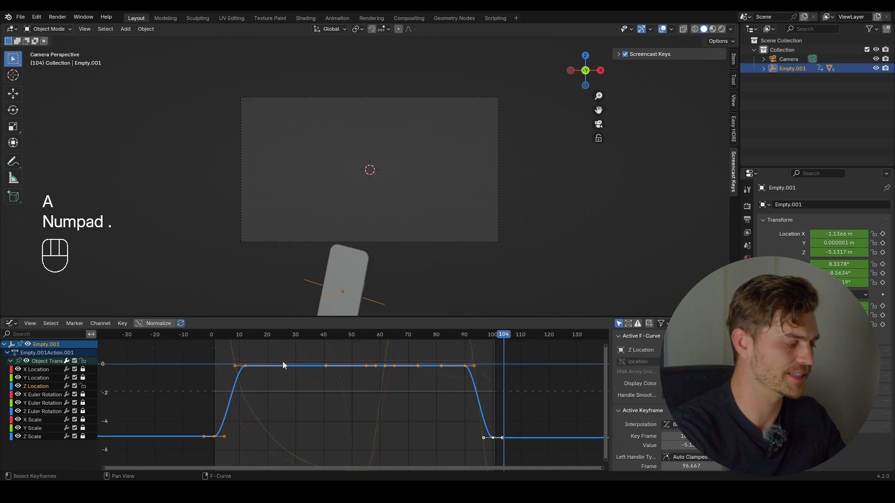
- Play back the animation, and raise the first keyframe's right handle straight up so the Z Location curve starts steeply
key("shift+space")
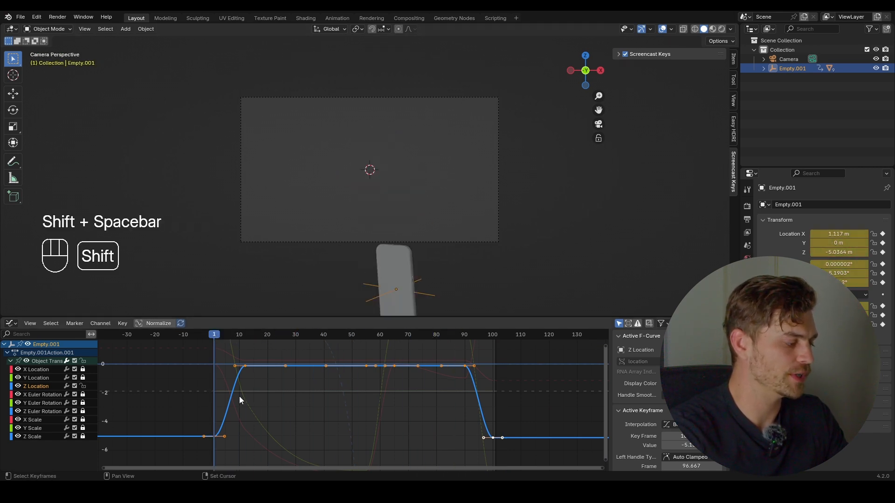
key("shift+space")
key("shift+space")
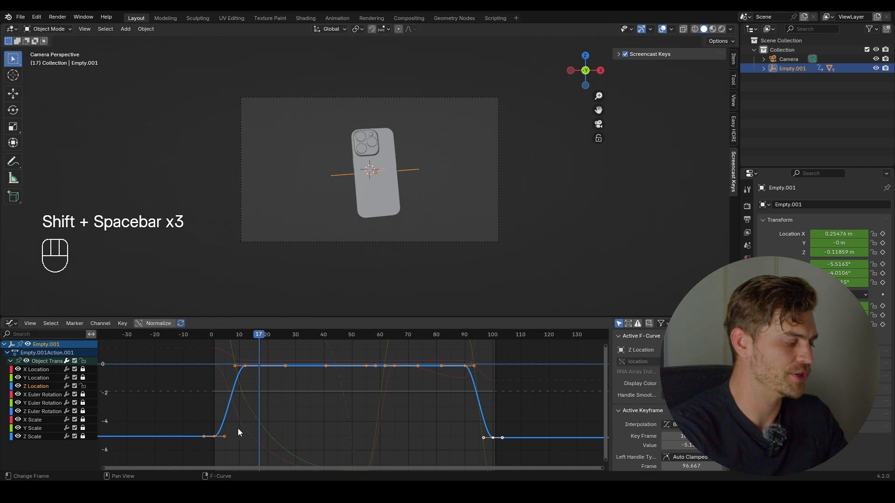
scroll(238, 429, "up", 2)
middle_click_drag(244, 423, 348, 412)
left_click_drag(331, 421, 304, 443)
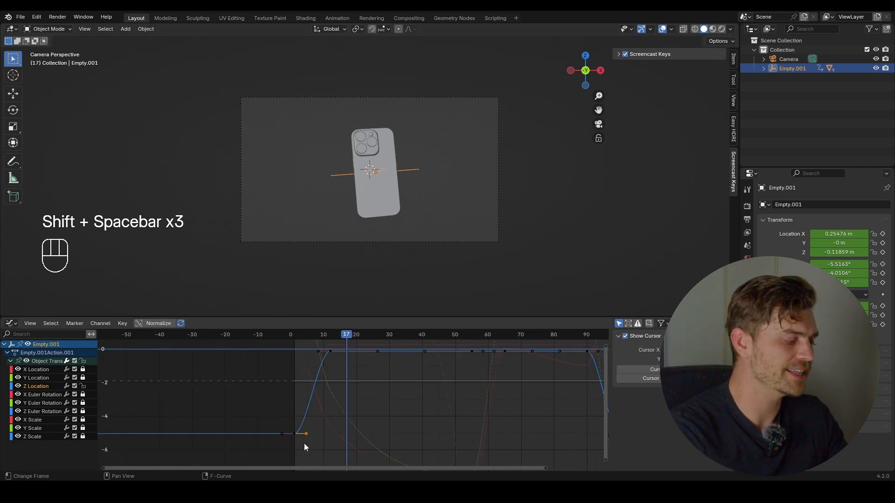
scroll(305, 443, "up", 5)
scroll(306, 443, "down", 3)
middle_click_drag(310, 428, 310, 448)
scroll(311, 448, "down", 1)
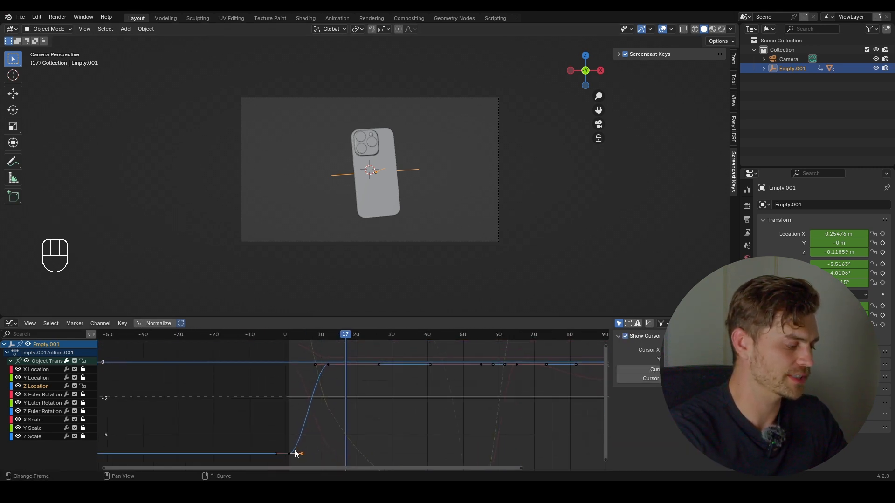
key("g")
left_click(329, 409)
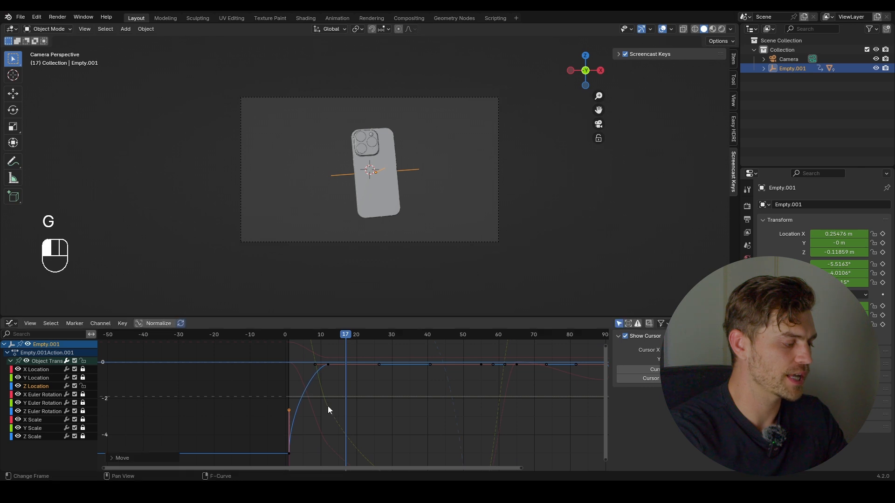
- Play back the phone's entrance several times to check the new easing, and look at the exit
left_click(290, 335)
key("shift+space")
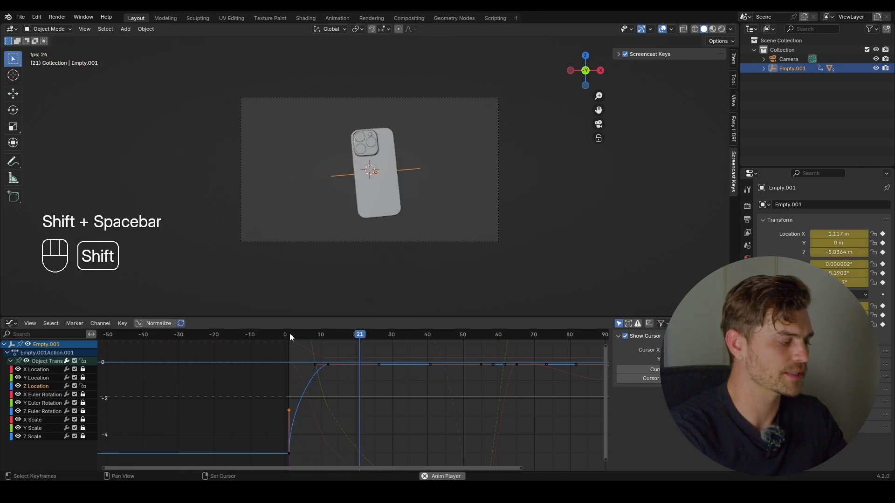
key("shift+space")
key("shift+space")
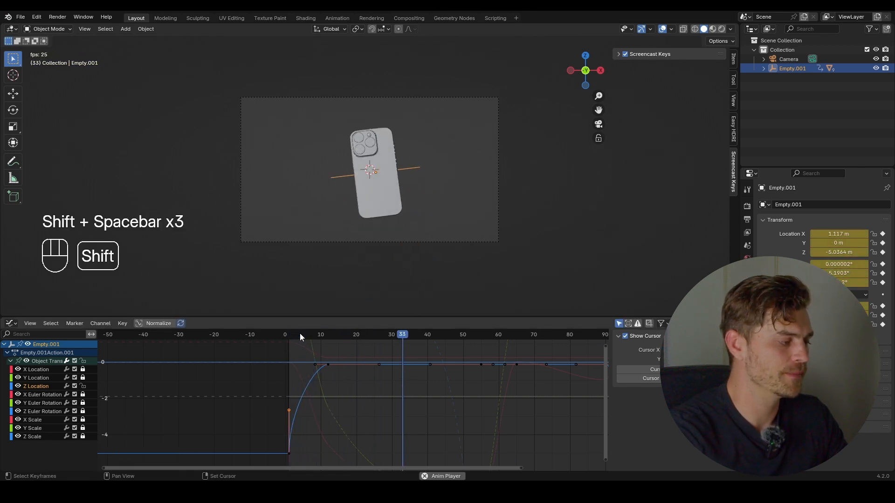
key("shift+space")
left_click(289, 334)
key("shift+space")
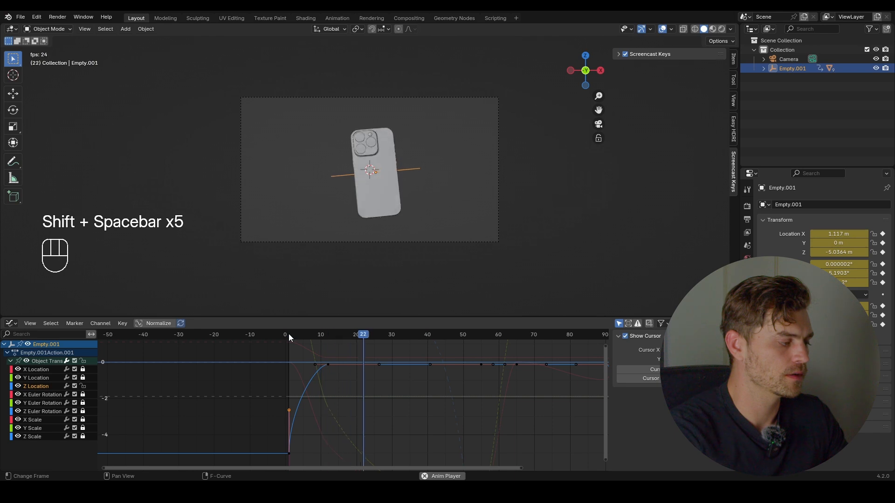
left_click(289, 333)
key("shift+space")
left_click(289, 334)
key("shift+space")
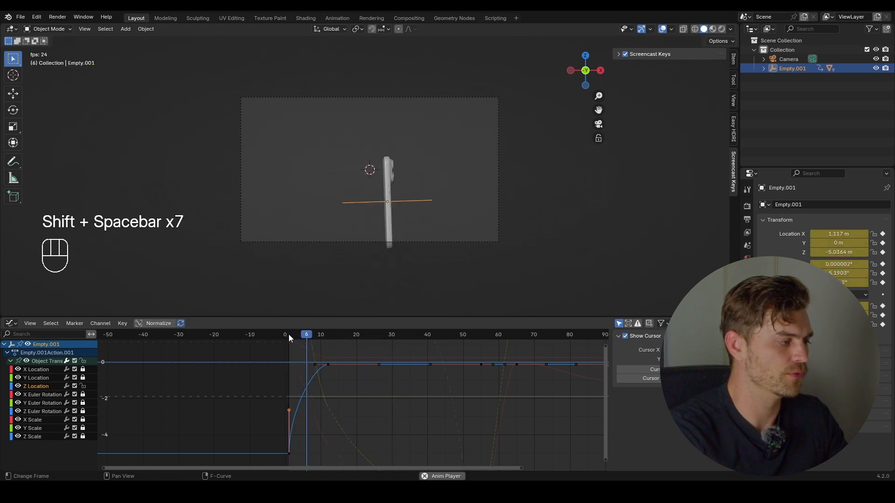
key("shift+space")
left_click(297, 334)
key("shift+space")
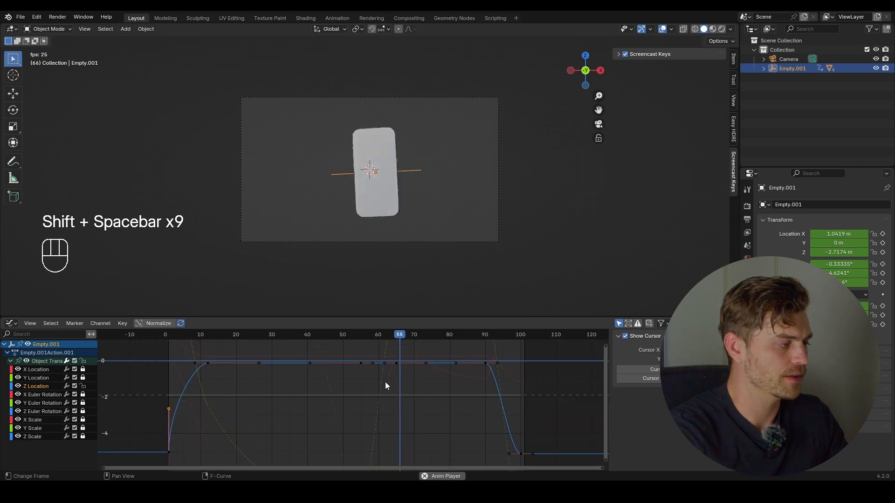
key("shift+space")
middle_click_drag(507, 399, 425, 392)
key("shift+space")
key("shift+space")
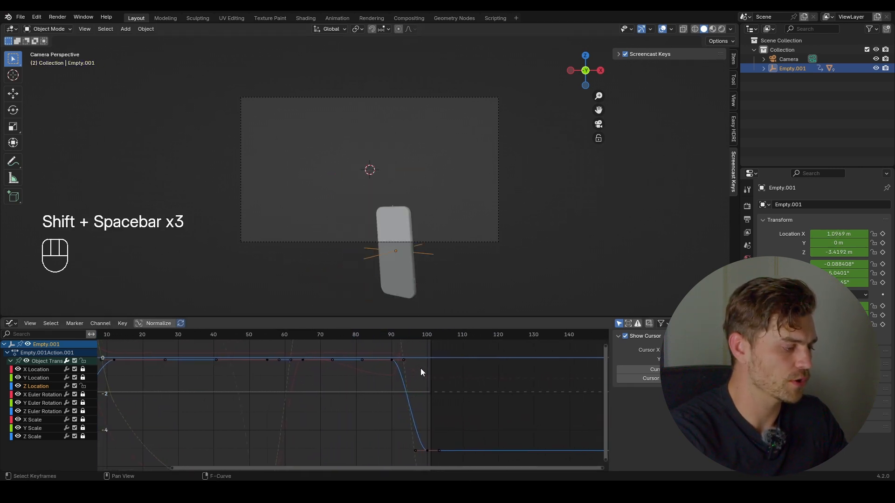
- Try pulling down the right handle of the Z Location keyframe at frame 90, play back the exit, and undo the handle change
key("ctrl+z")
key("ctrl+z")
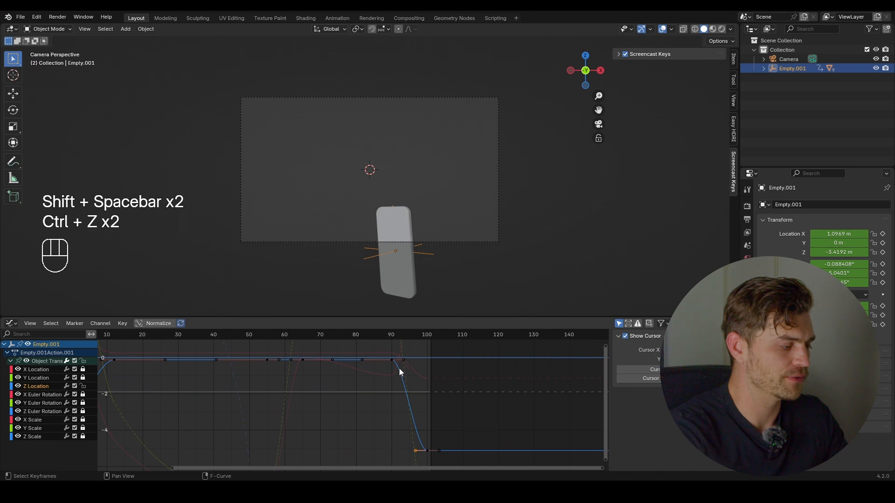
left_click_drag(408, 357, 401, 368)
key("g")
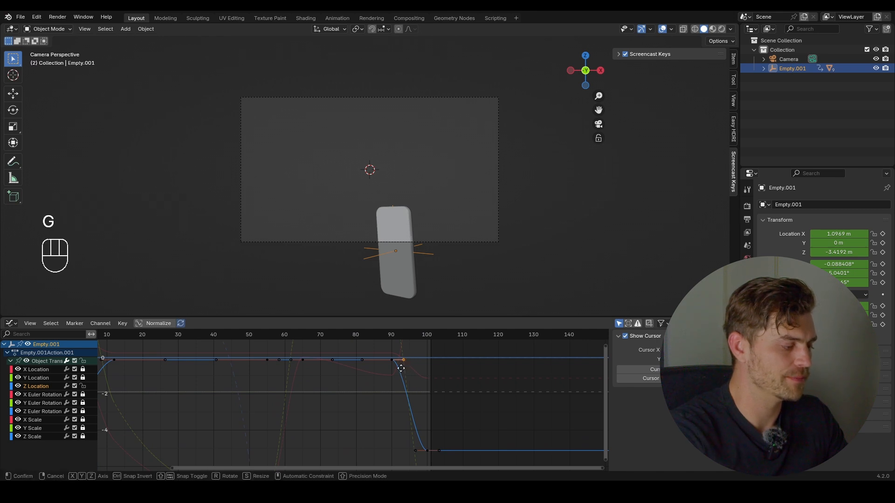
left_click(392, 382)
middle_click_drag(393, 379, 383, 433)
left_click(266, 337)
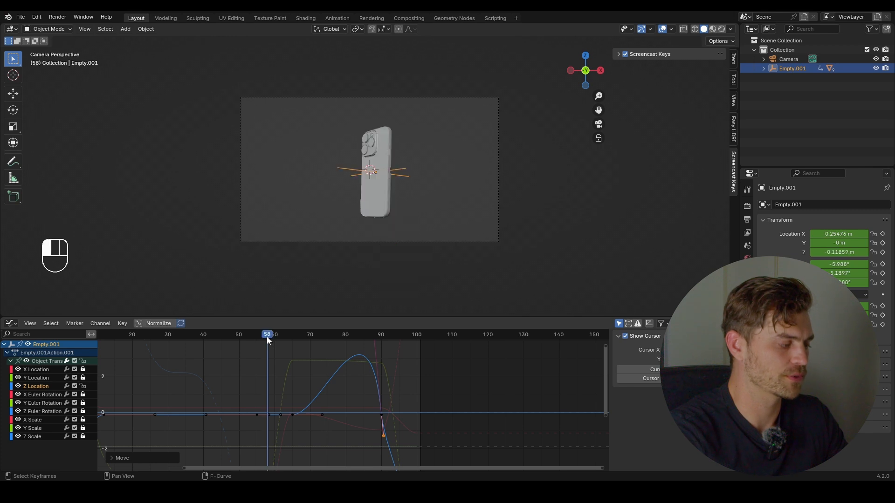
key("shift+space")
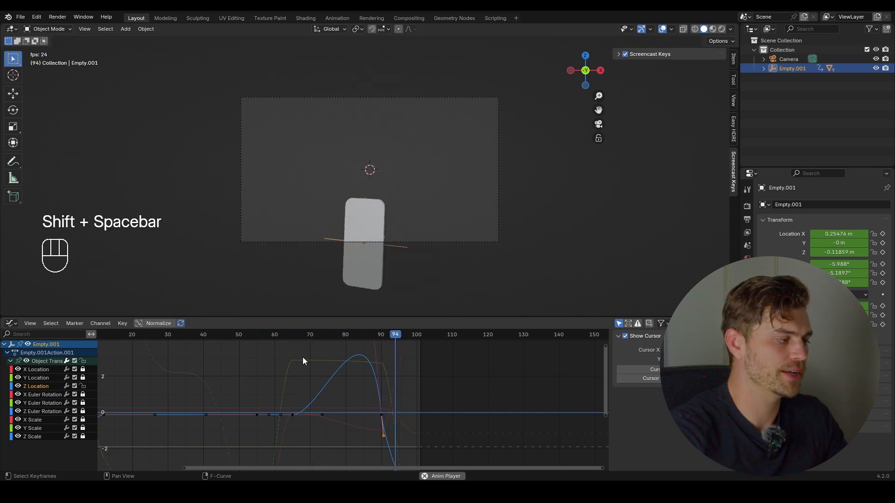
key("shift+space")
middle_click_drag(379, 377, 382, 381)
key("ctrl+z")
key("ctrl+z")
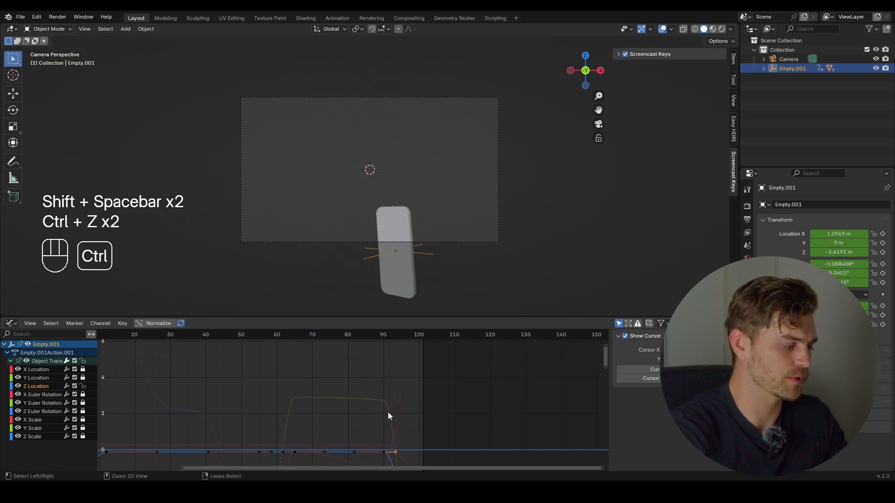
- Set the handle type of the Z Location keyframe at frame 90 to Free
middle_click_drag(388, 413, 400, 374)
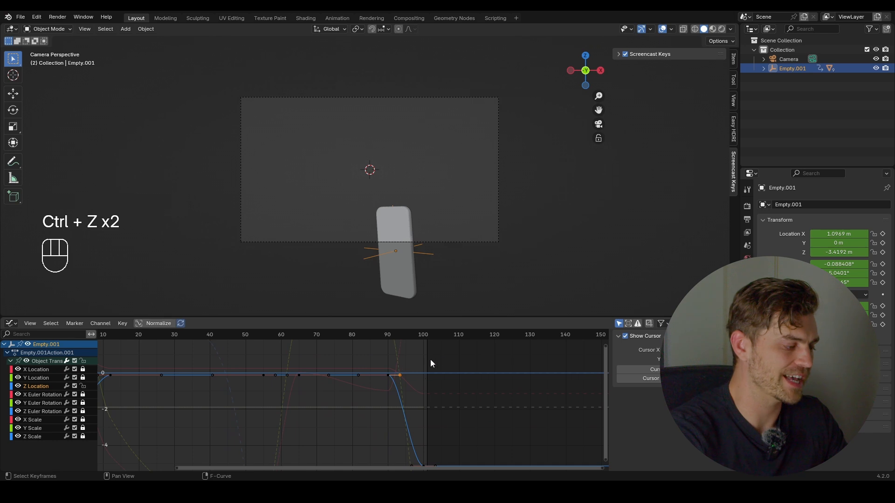
left_click_drag(438, 356, 352, 393)
scroll(352, 393, "up", 2)
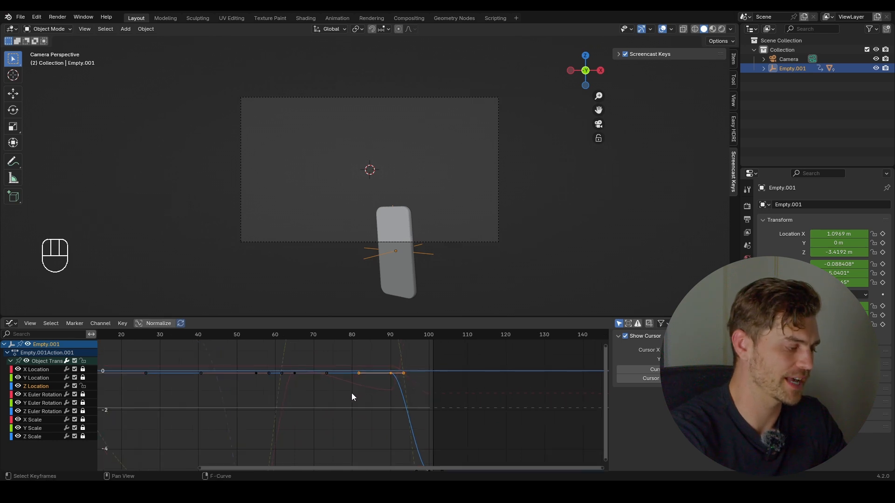
right_click(380, 352)
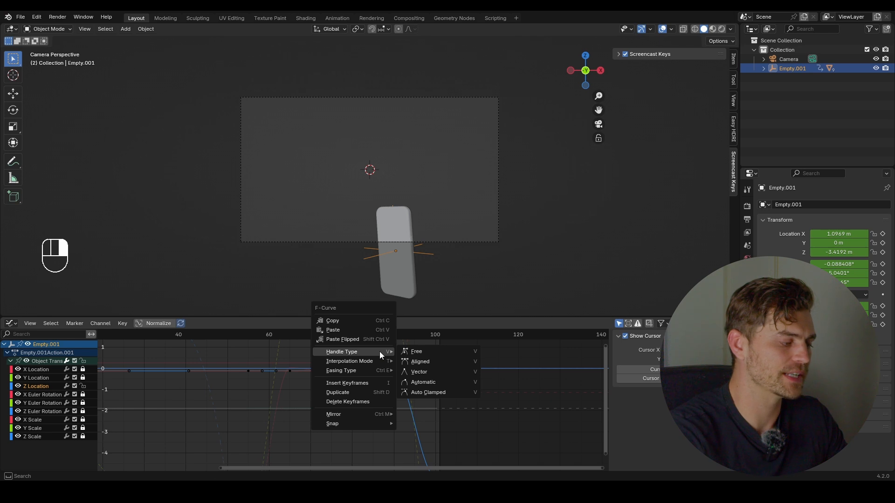
left_click(417, 352)
key("g")
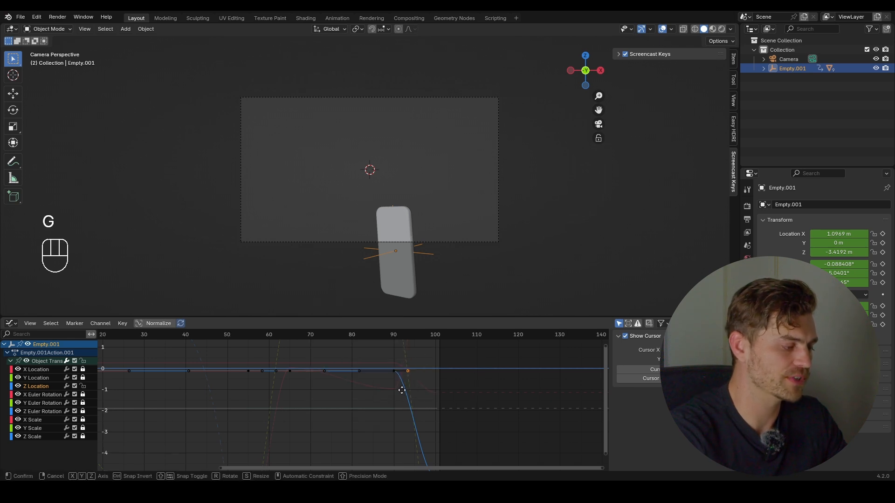
right_click(417, 383)
left_click_drag(370, 361, 351, 385)
key("g")
right_click(366, 396)
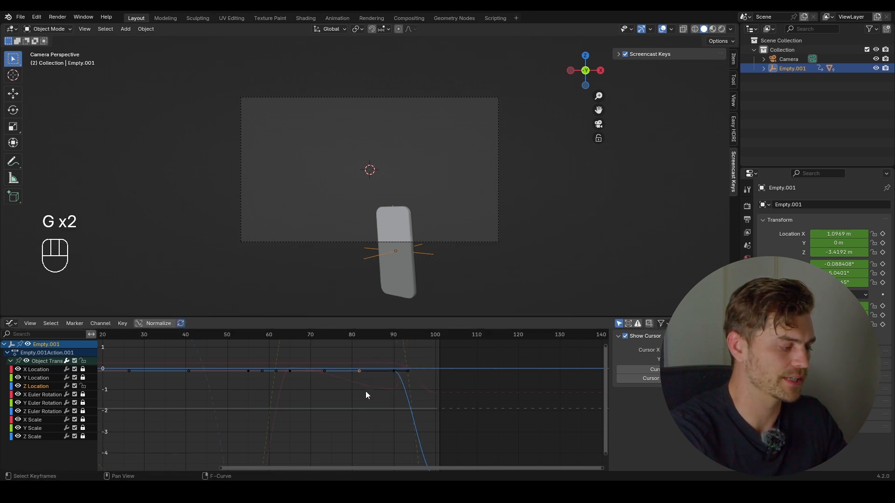
- Pull the right handle of the frame 90 keyframe straight down so the exit starts abruptly, and play it back
left_click(408, 371)
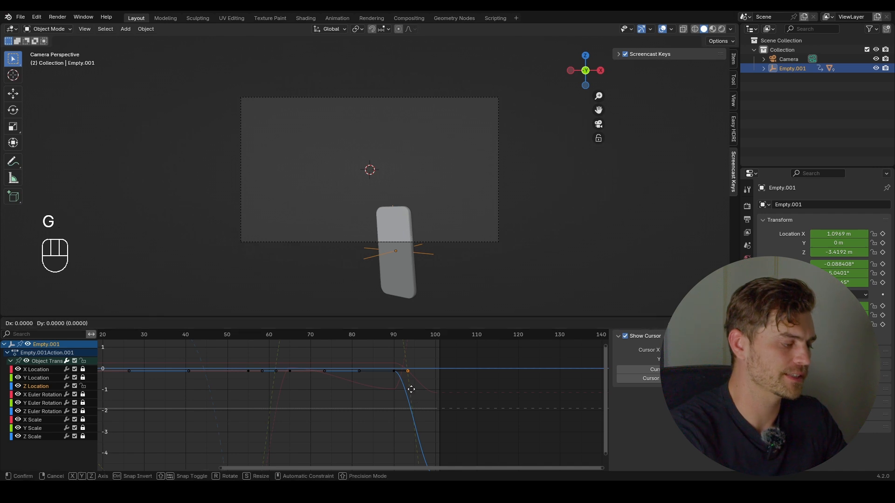
key("g")
left_click(398, 422)
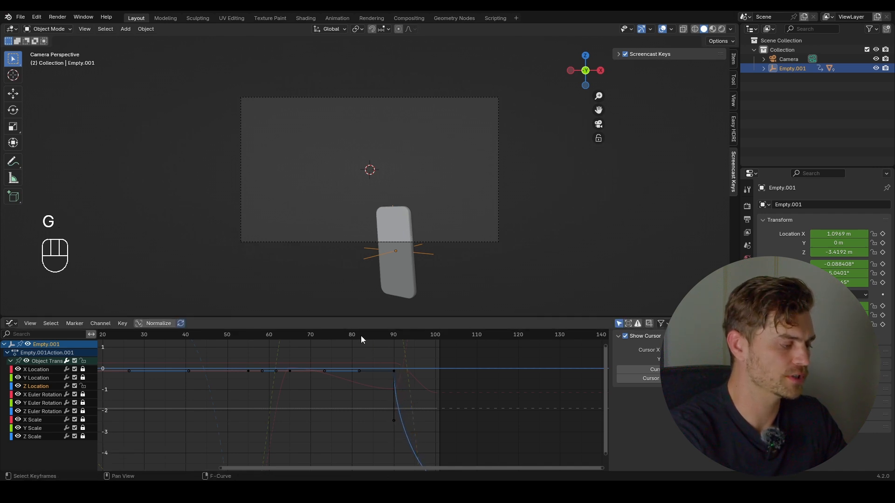
left_click(355, 335)
key("shift+space")
key("shift+space")
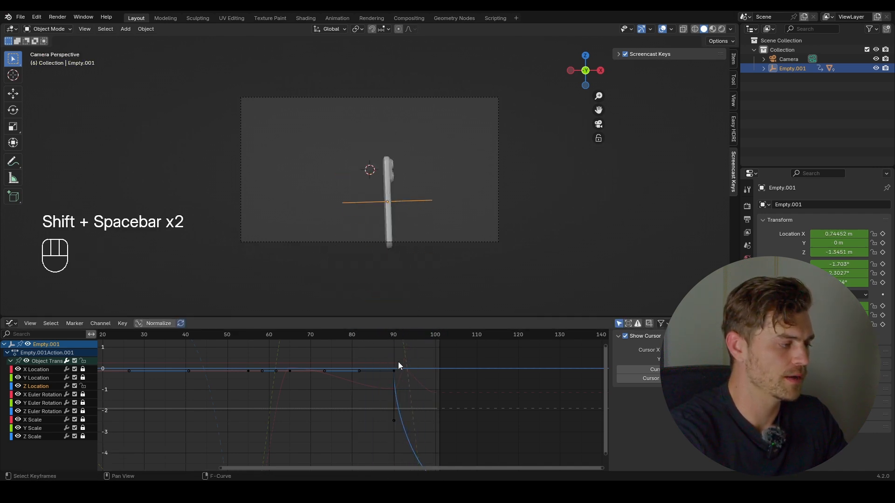
middle_click_drag(394, 369, 363, 350)
key("shift+space")
key("shift+space")
- Soften the end of the exit by extending the last Z Location keyframe's left handle about 3 frames earlier along X
left_click(363, 441)
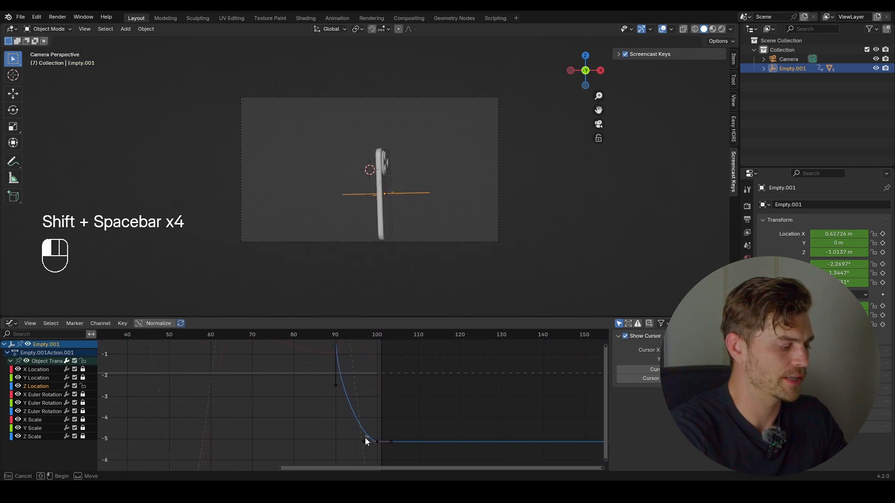
key("g")
key("x")
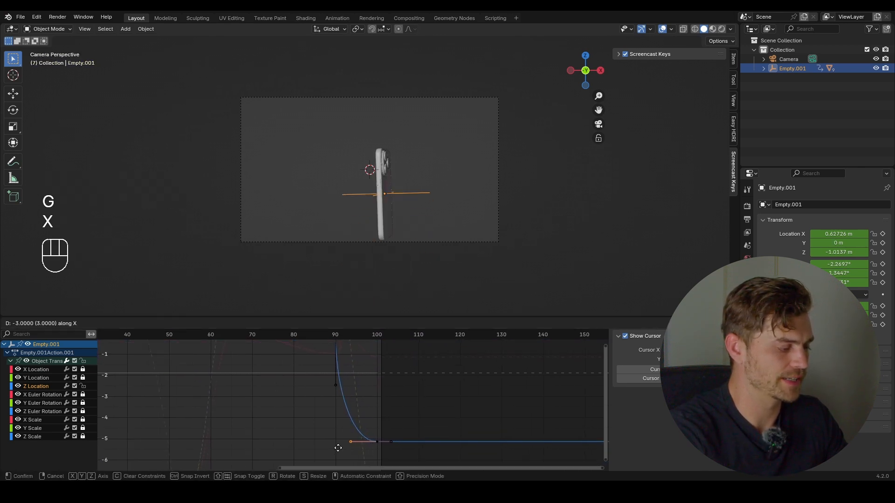
left_click(340, 448)
- Play back the exit and the full animation to check the adjusted Z Location curve
key("shift+space")
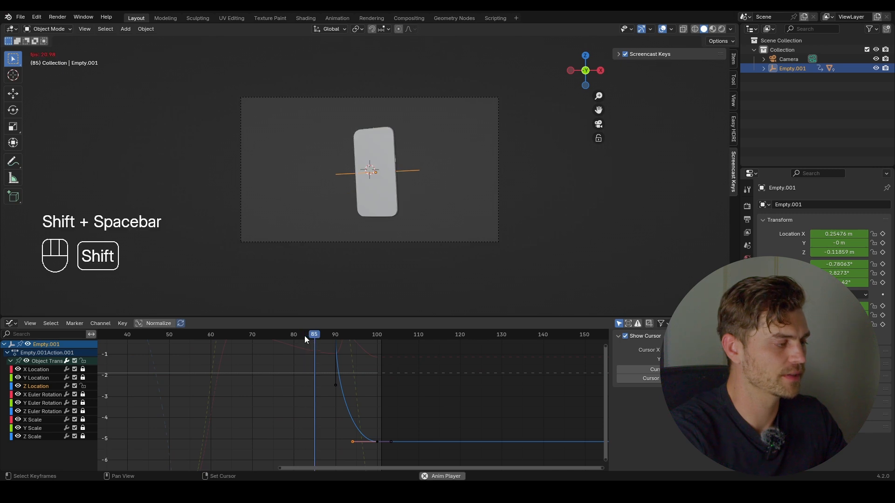
key("shift+space")
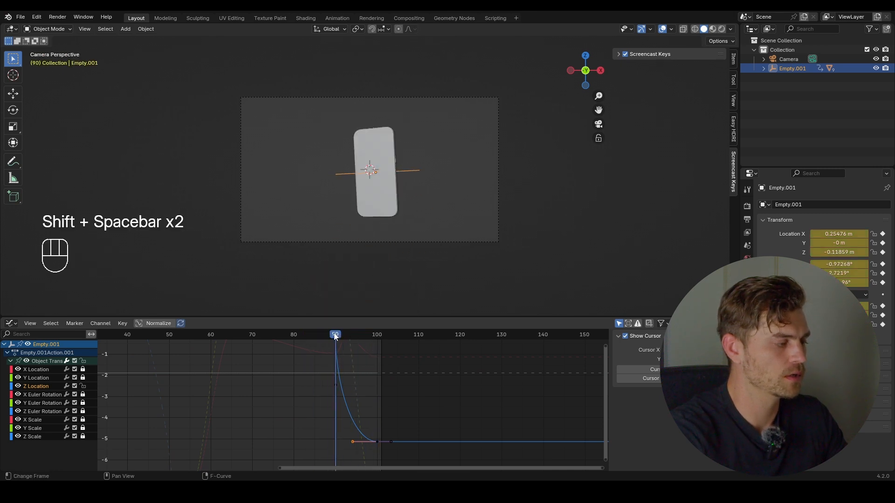
left_click(345, 337)
key("shift+space")
key("shift+space")
key("shift+space")
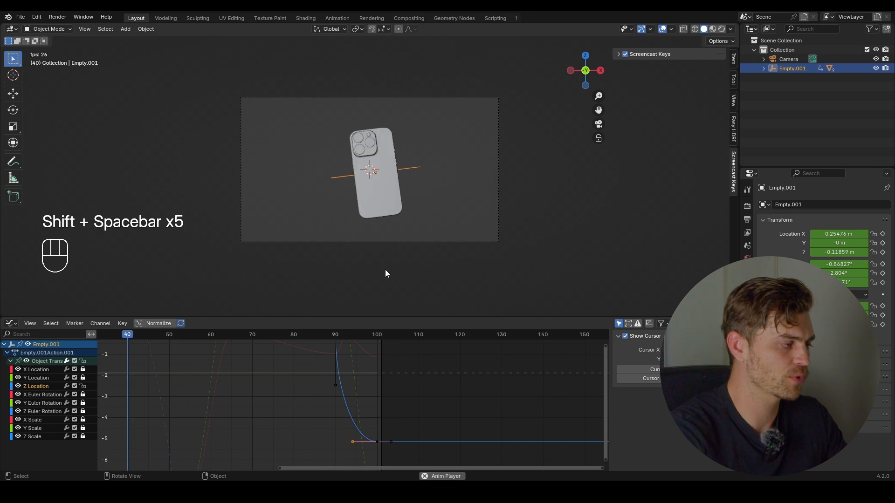
key("shift+space")
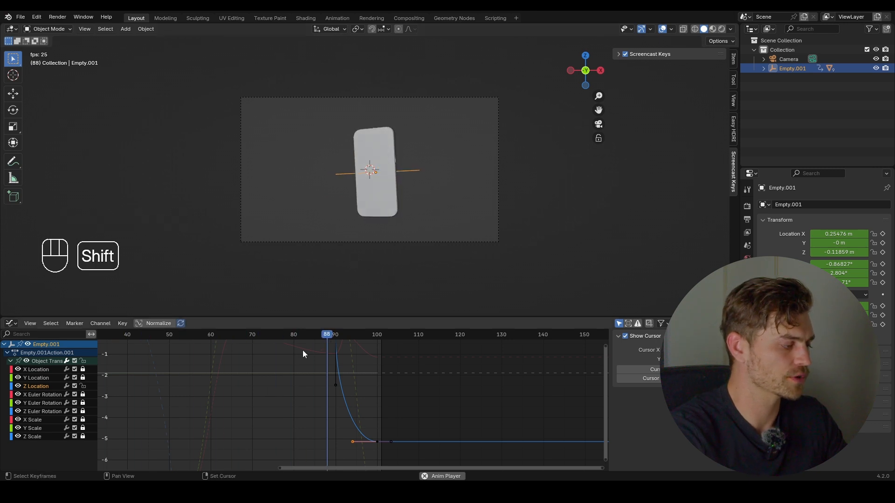
- Save the file and play back the entrance, returning to frame 1
key("ctrl+s")
scroll(292, 361, "down", 4)
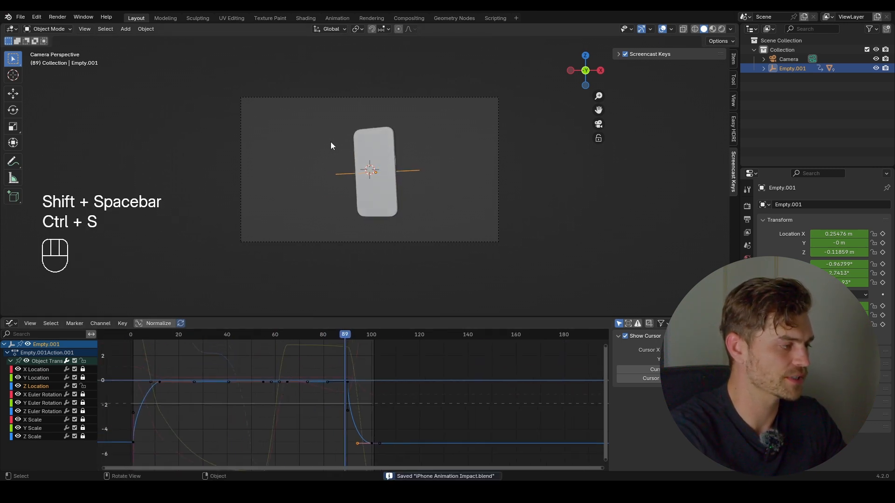
left_click(136, 335)
key("shift+space")
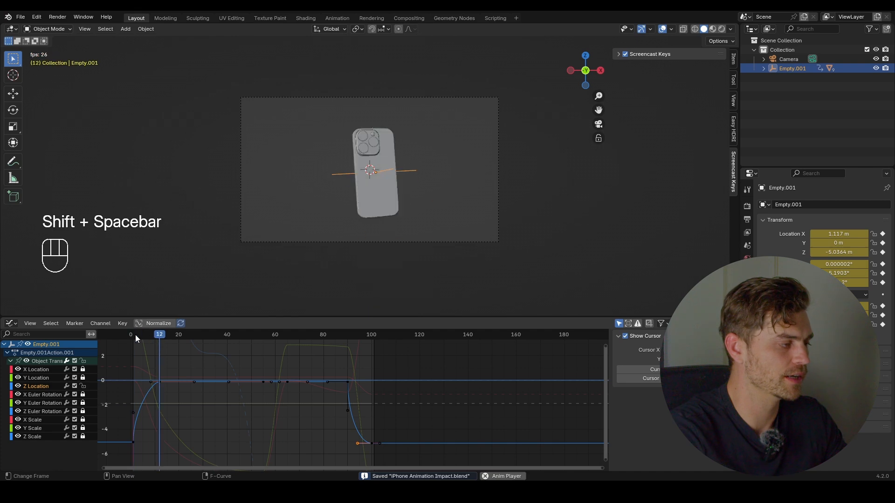
key("shift+space")
left_click_drag(148, 334, 133, 343)
- Lock the Z Location curve, unlock Z Euler Rotation, and fit all its keyframes in view for a playback check
left_click(83, 386)
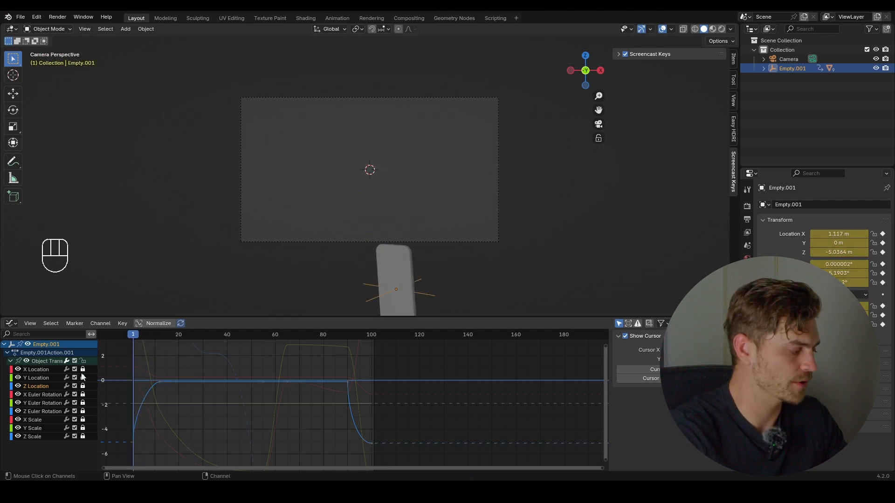
left_click(43, 411)
left_click(83, 411)
key("a")
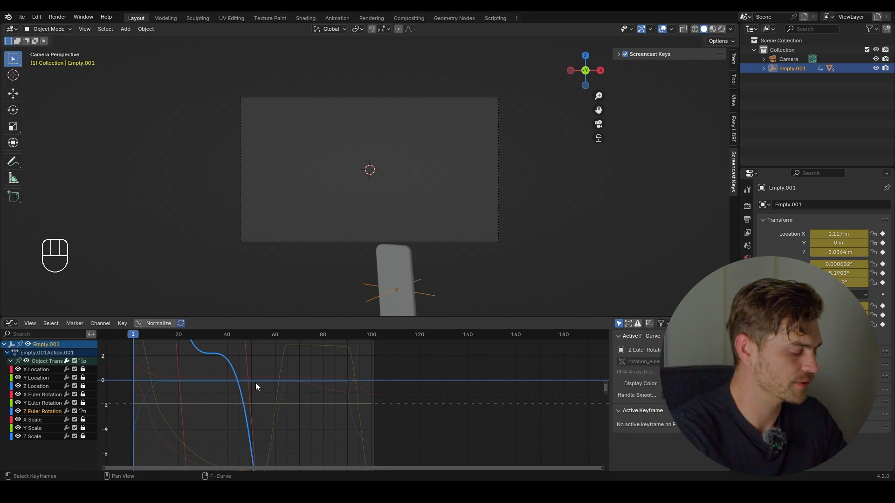
key("KP_Decimal")
key("shift+space")
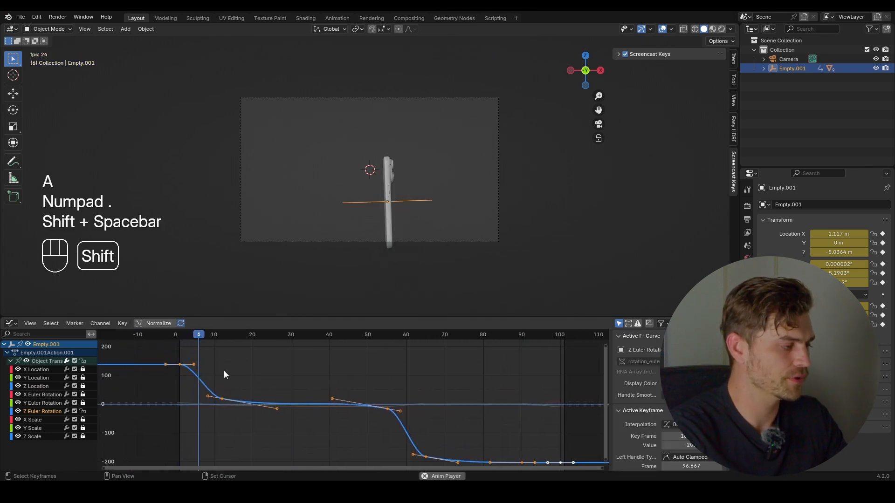
key("shift+space")
- Pull the right handle of the frame 1 Z Euler Rotation keyframe steeply down so the rotation starts fast, and play it back
middle_click_drag(235, 368, 286, 366)
scroll(321, 360, "up", 6)
left_click(320, 359)
left_click_drag(293, 355, 265, 372)
key("g")
left_click(249, 406)
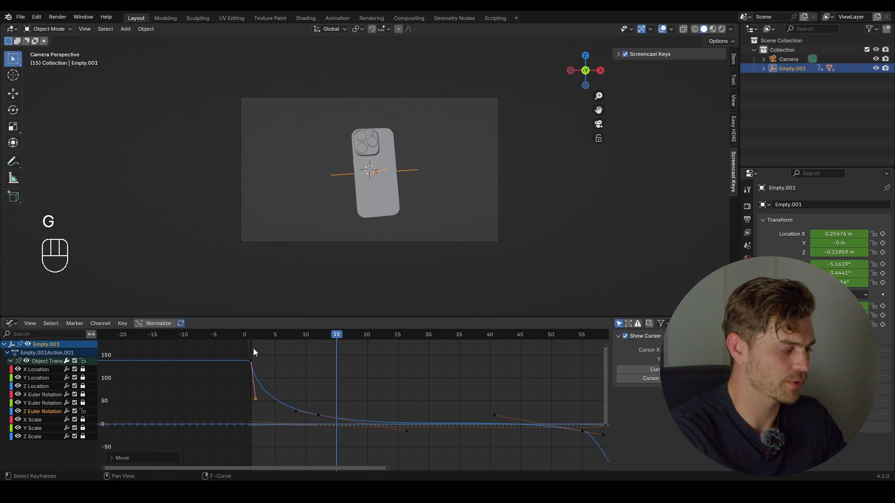
left_click(250, 334)
key("shift+space")
key("shift+space")
key("shift+space")
key("shift+space")
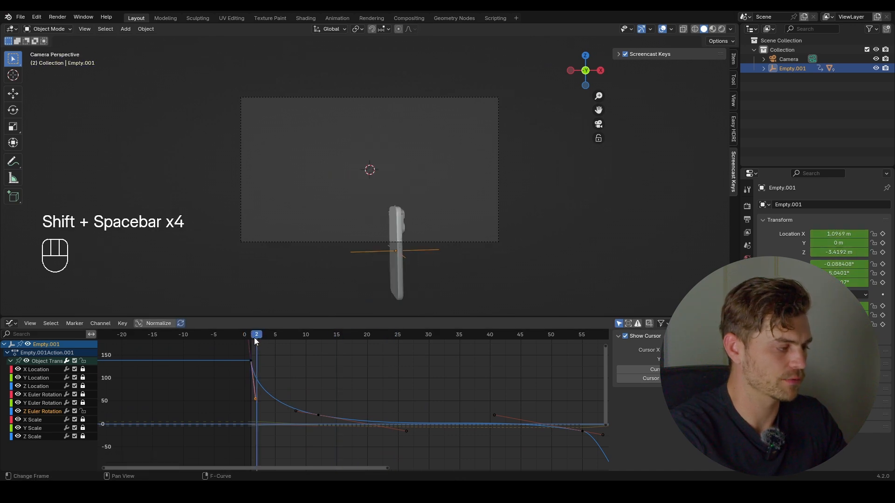
- Soften the opening rotation by moving the frame 1 keyframe's right handle slightly later and about 10° lower, and play it back
left_click(264, 340)
left_click_drag(264, 339, 251, 342)
key("g")
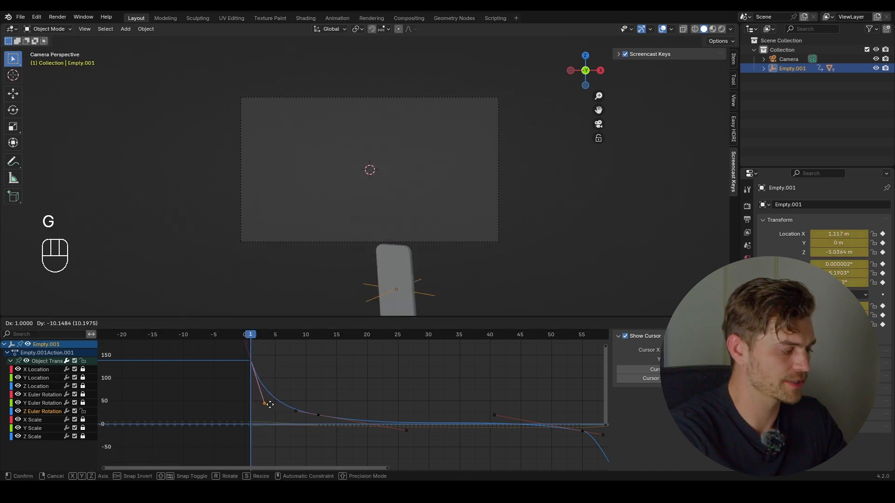
left_click(270, 405)
key("shift+space")
middle_click_drag(417, 384, 340, 375)
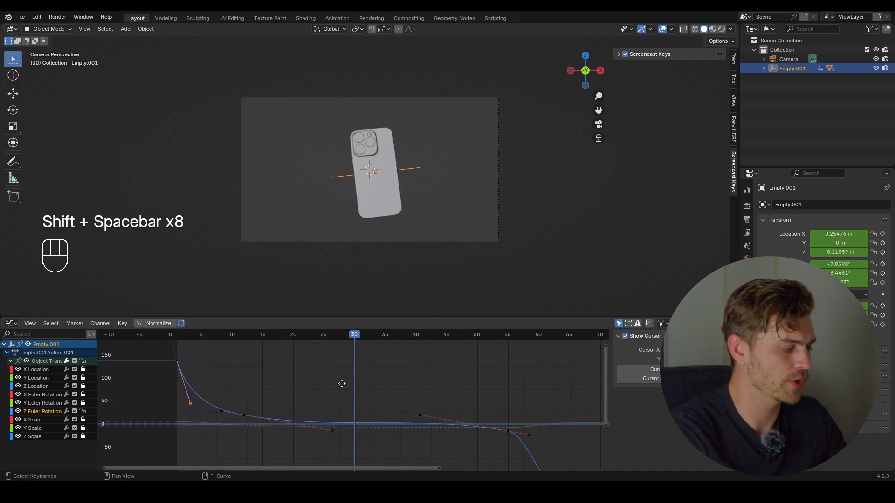
- Lower the frame 55 Z Euler Rotation keyframe by about 35° along Y to increase the slow turn before the spin
scroll(387, 397, "down", 1)
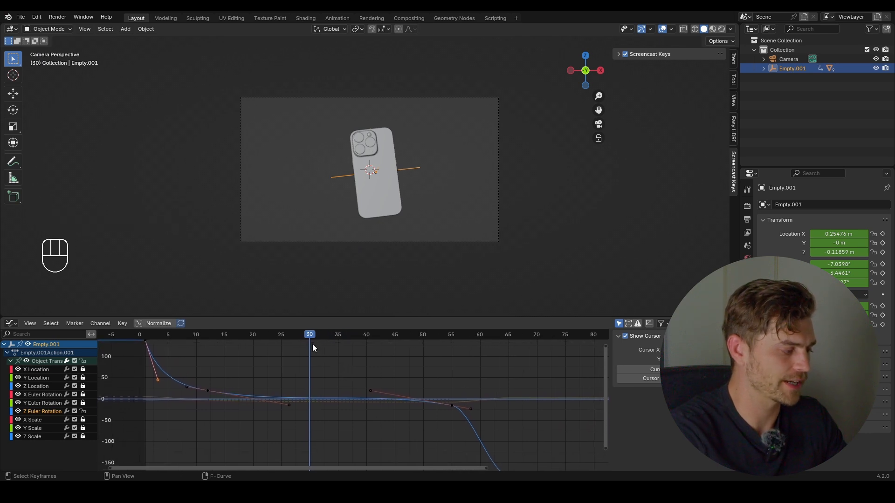
mouse_move(312, 347)
left_mouse_down()
mouse_move(366, 342)
mouse_move(297, 347)
mouse_move(350, 353)
left_mouse_up()
left_click(470, 378)
key("z")
middle_click_drag(469, 363, 455, 358)
scroll(475, 362, "up", 1)
left_click_drag(489, 361, 347, 417)
key("g")
key("z")
key("y")
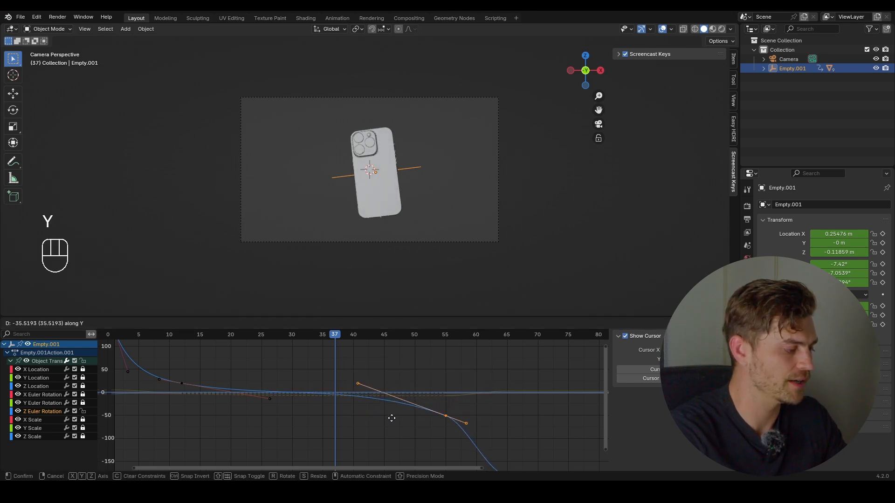
left_click(392, 418)
- Play back the slow turn and the spin to check the lowered frame 55 keyframe
left_click(194, 337)
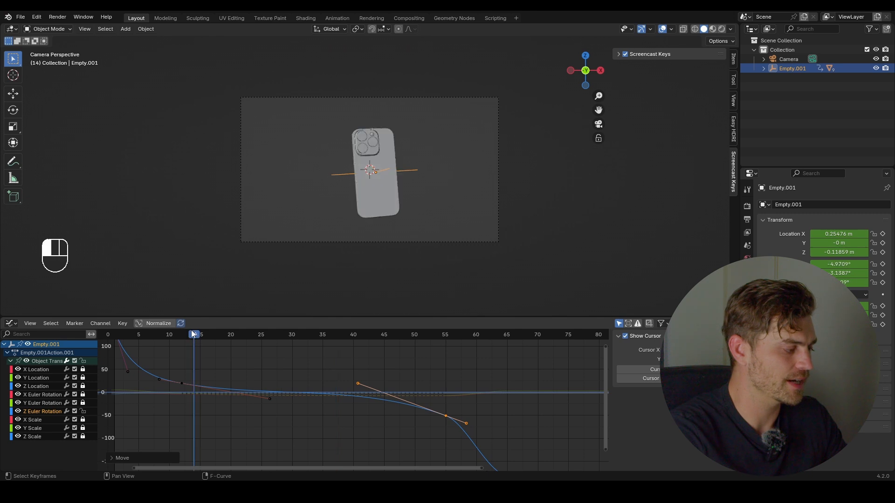
key("shift+space")
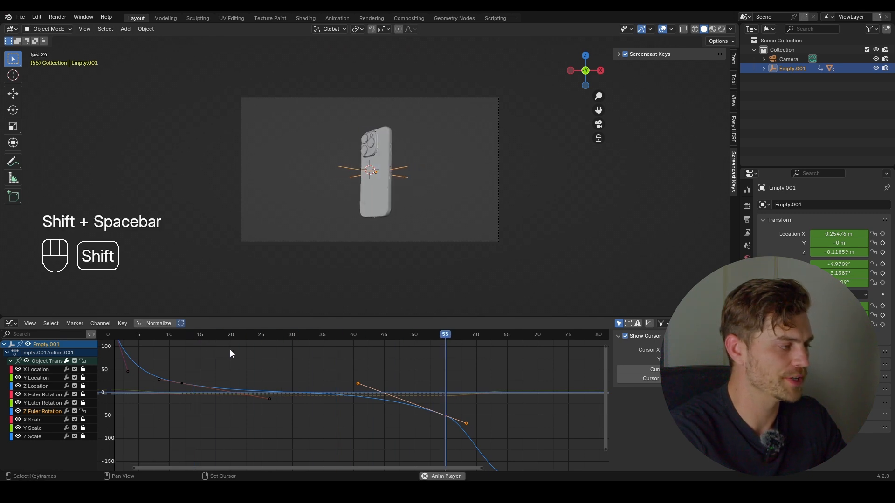
key("shift+space")
key("shift+space")
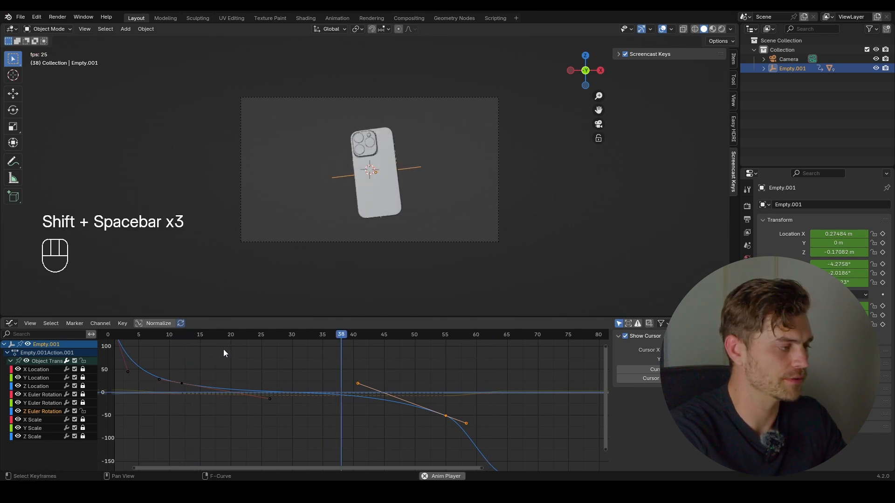
key("shift+space")
- Lower the left handle of the frame 55 Z Euler Rotation keyframe to even out the slow turn, and play it back
middle_click_drag(277, 378, 295, 360)
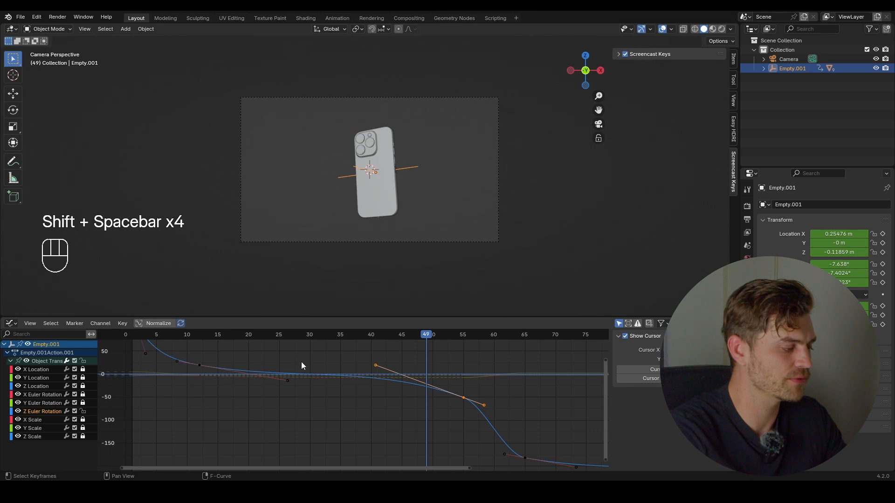
left_click_drag(394, 360, 359, 375)
key("g")
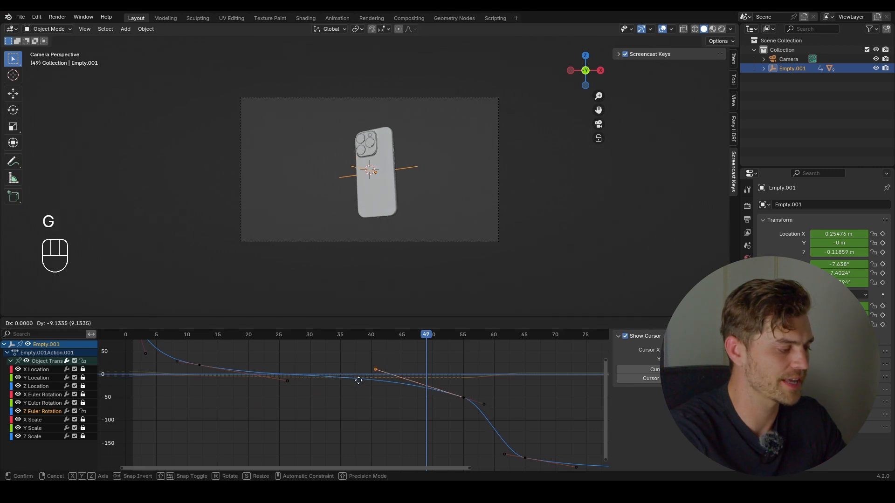
left_click(359, 383)
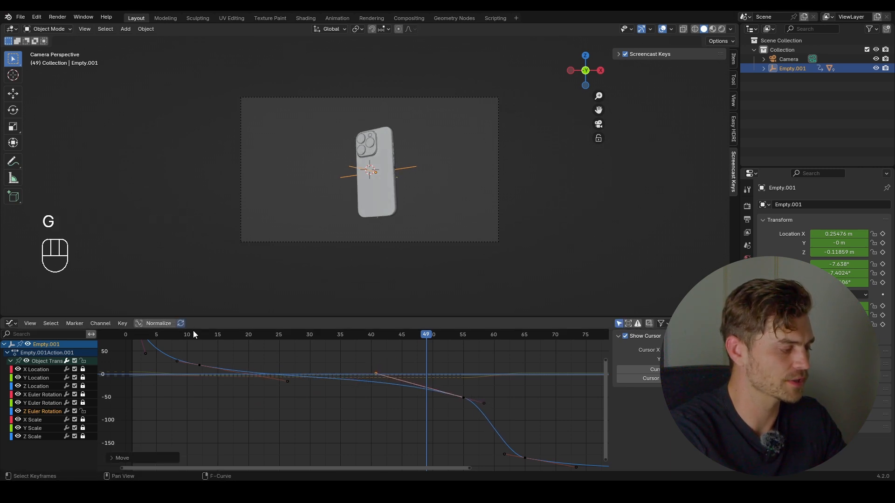
key("shift+space")
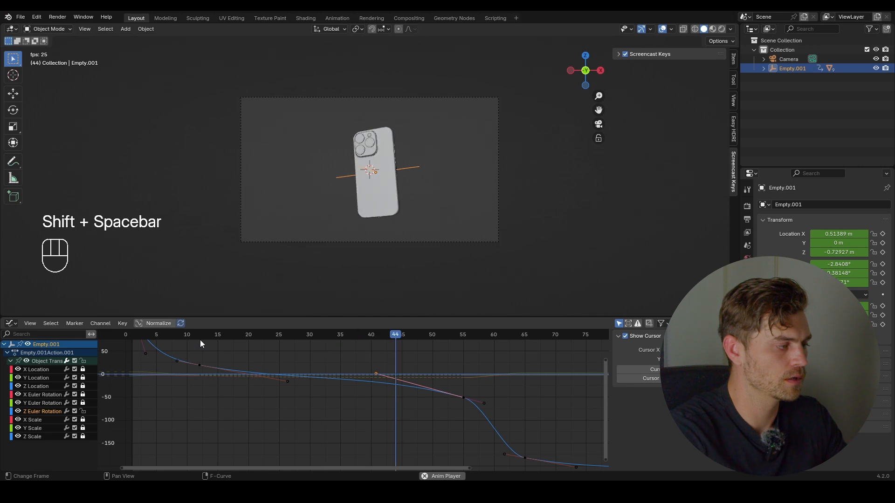
key("shift+space")
- Play back the spin repeatedly to judge how abruptly the rotation changes after frame 55
middle_click_drag(465, 373, 339, 364)
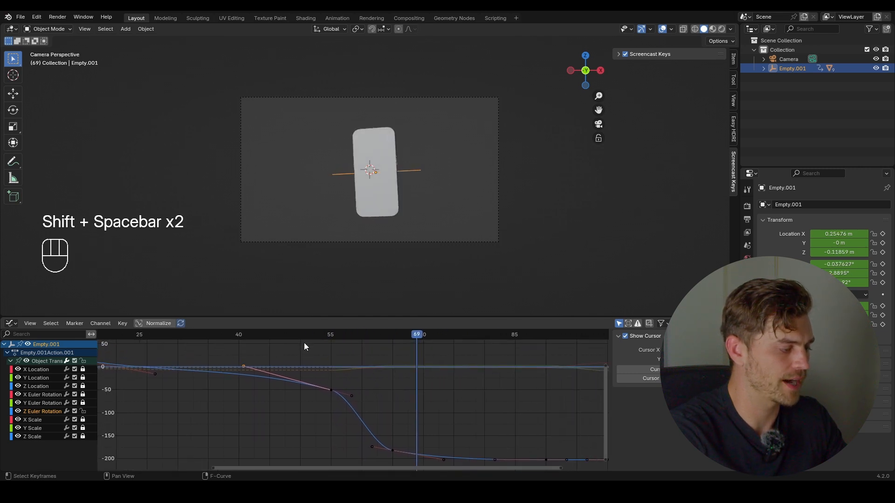
key("shift+space")
key("shift+space")
key("shift+space")
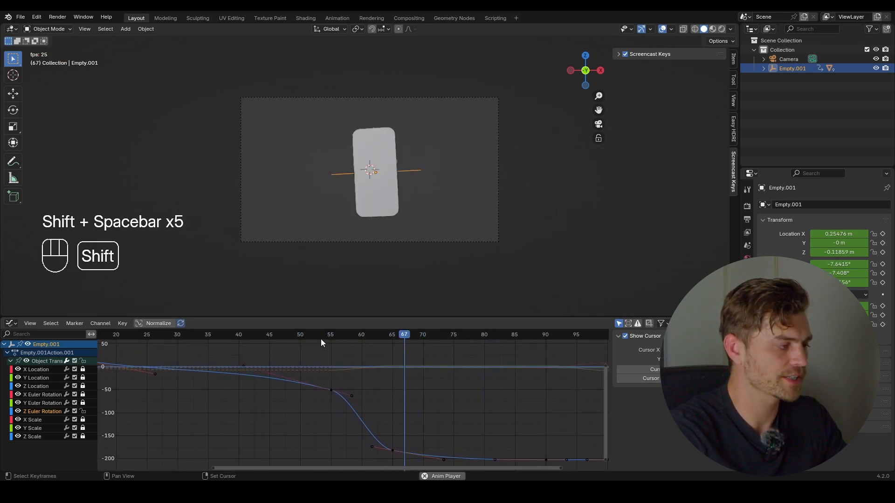
key("shift+space")
key("shift+space")
key("shift+space")
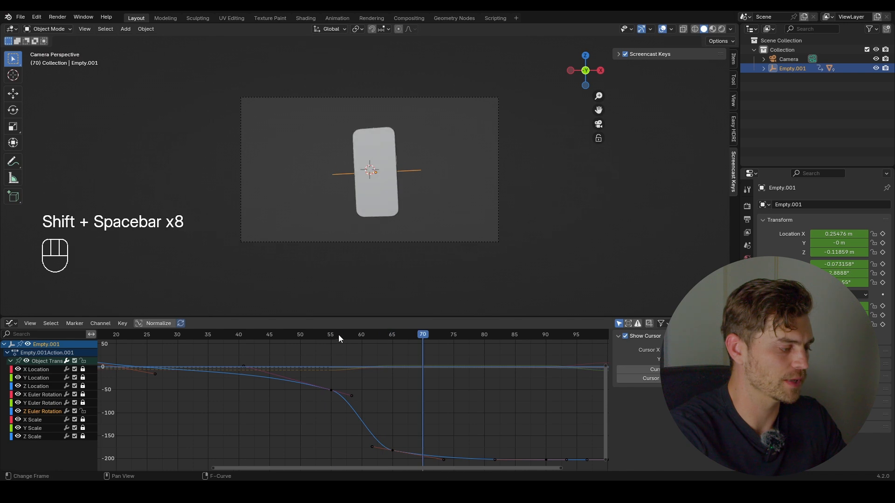
key("shift+space")
key("shift+space")
- Go to frame 55 and set the handle type of its Z Euler Rotation keyframe to Free
left_click(332, 334)
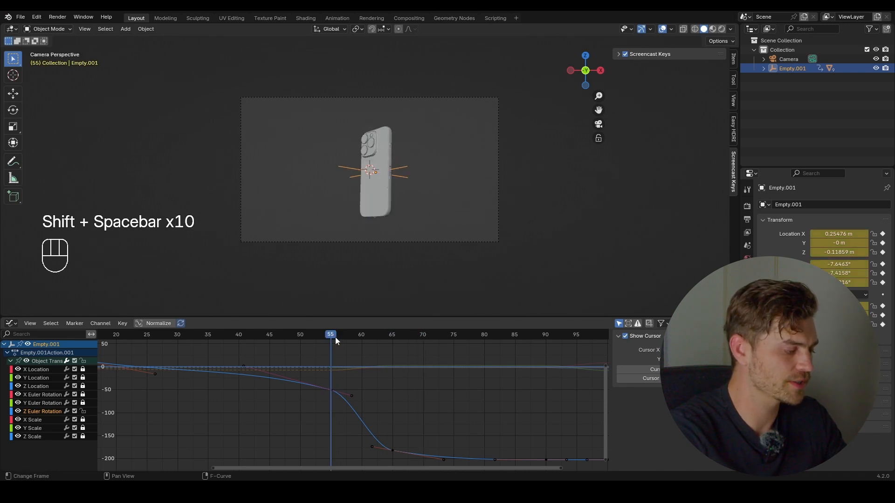
middle_click_drag(373, 387, 296, 364)
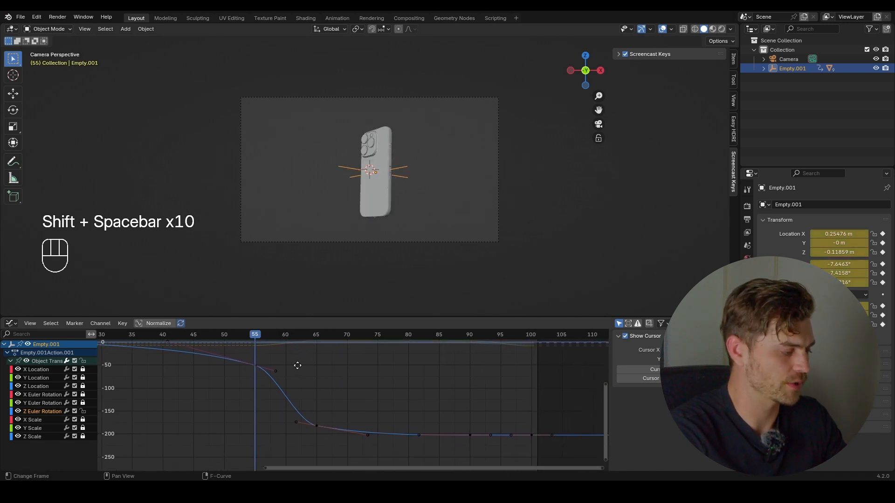
right_click(223, 379)
mouse_move(250, 380)
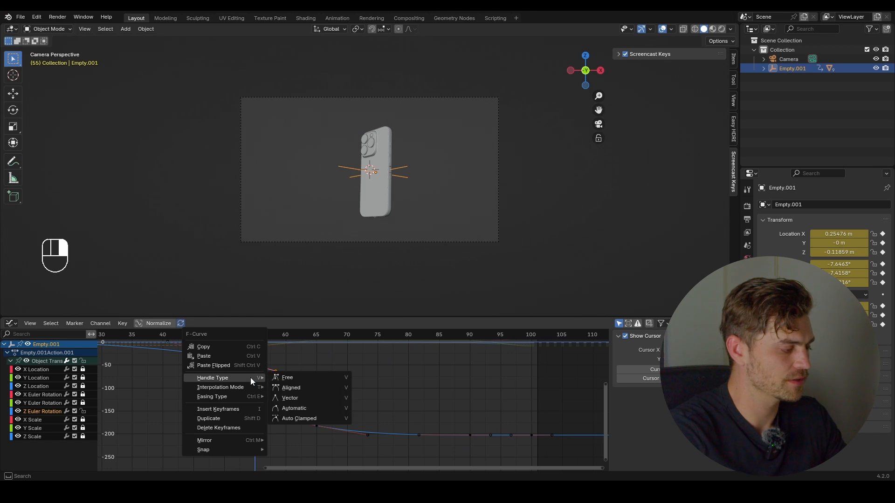
left_click(291, 377)
- Pull the frame 55 keyframe's right handle about 60° down and 1 frame earlier so the spin starts abruptly, and play it back
key("g")
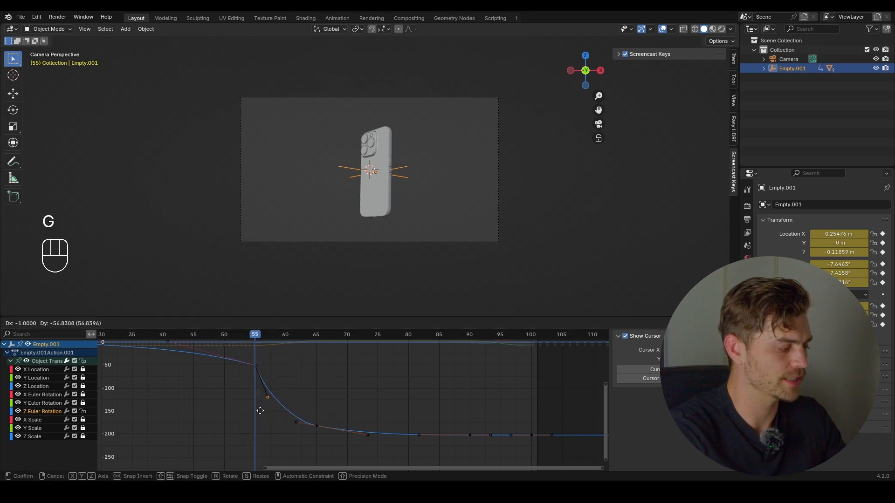
left_click(255, 394)
scroll(252, 403, "down", 3)
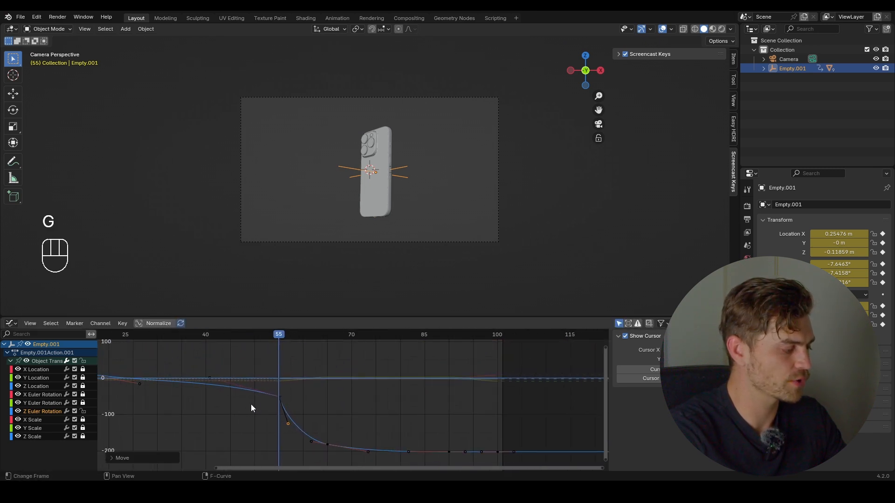
left_click(246, 335)
key("shift+space")
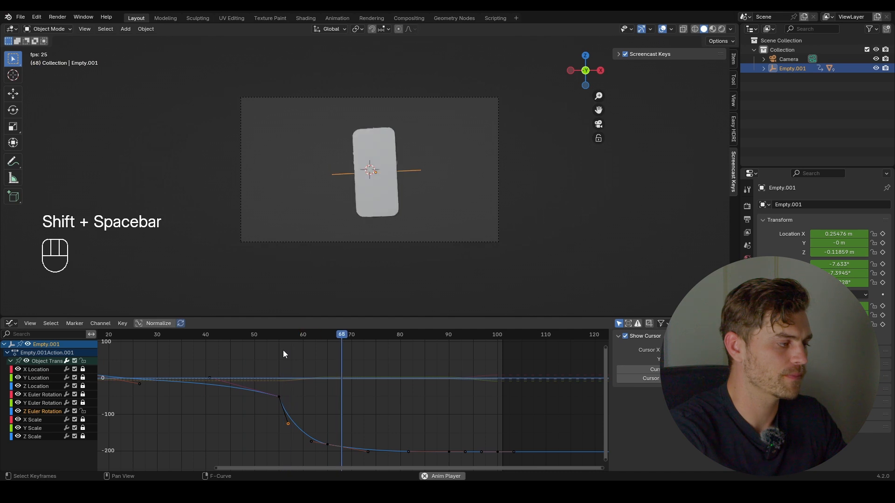
key("shift+space")
- Extend the frame 65 keyframe's left handle up and back to about frame 59 to soften the spin's end, and play it back
scroll(308, 378, "up", 2)
left_click_drag(303, 400, 274, 426)
key("g")
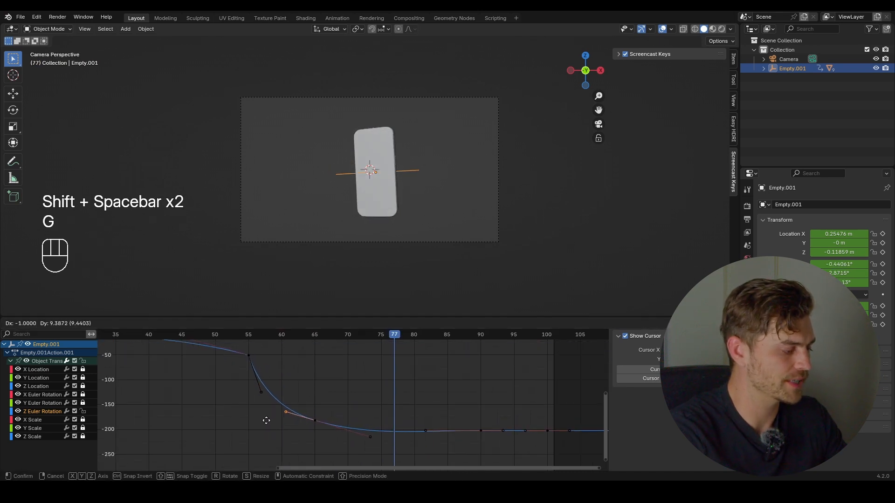
left_click(256, 421)
left_click(220, 336)
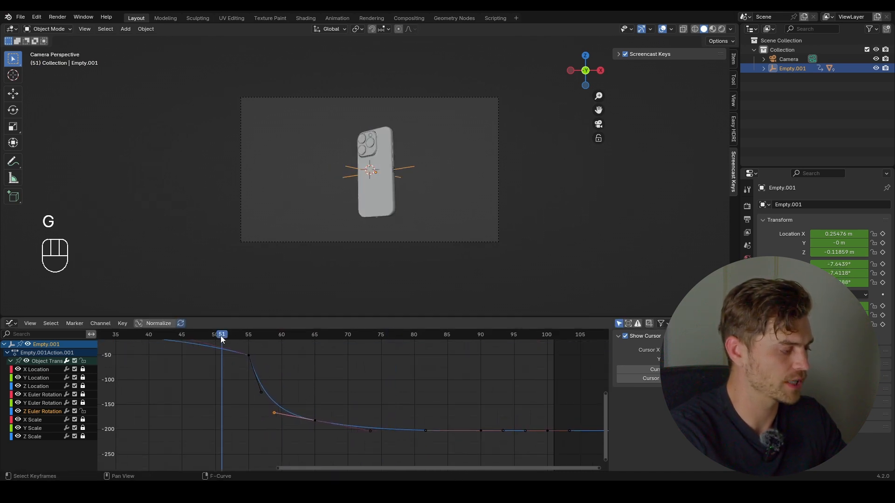
key("shift+space")
key("shift+space")
key("shift+space")
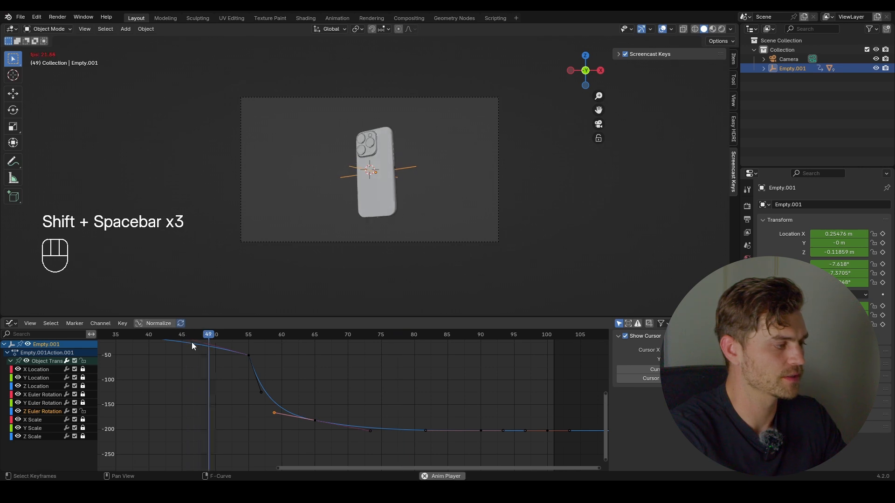
key("shift+space")
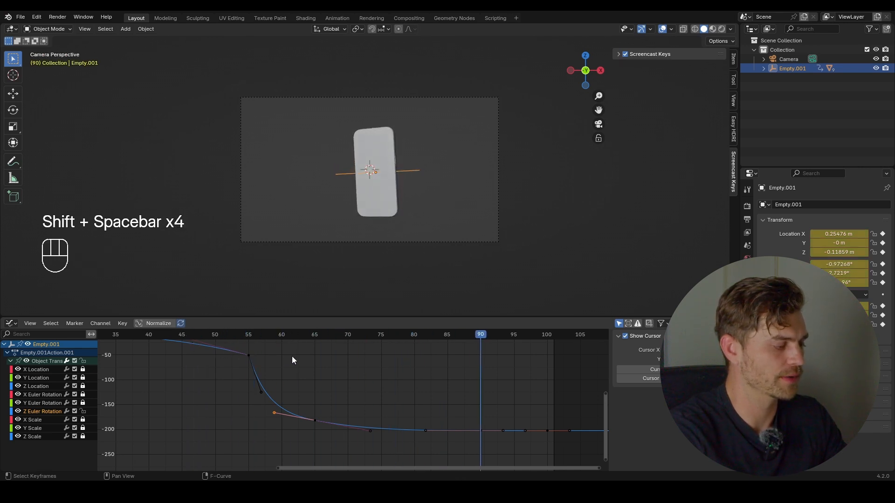
- Play back the exit and the whole animation from the start to check the refined Z rotation
scroll(327, 366, "down", 2)
key("shift+space")
key("shift+space")
scroll(342, 367, "down", 4)
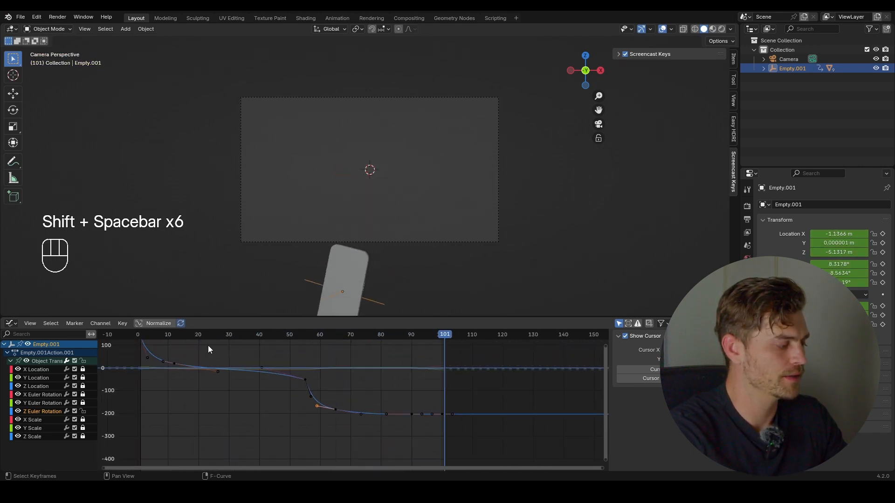
left_click(183, 335)
key("shift+space")
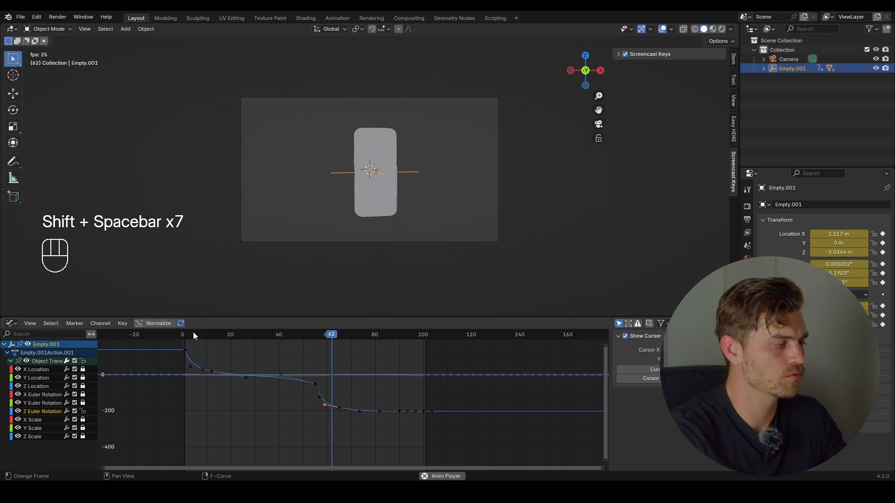
key("shift+space")
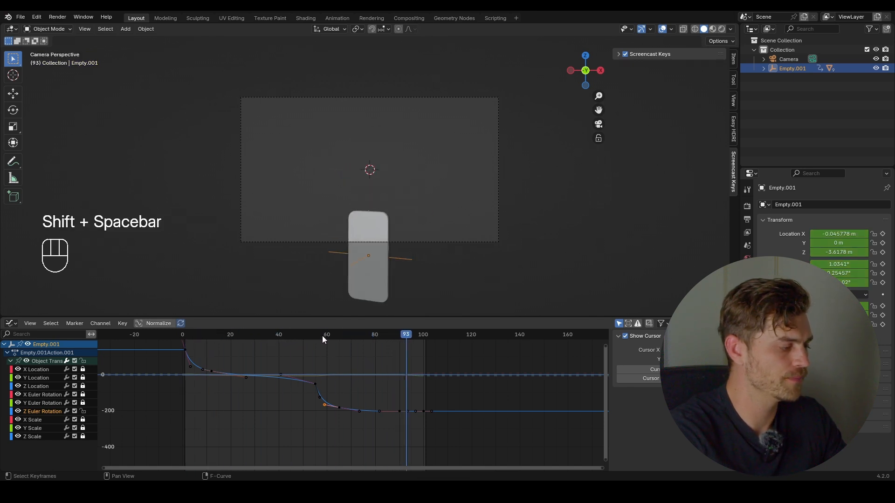
- Go to frame 58, save the file, and lock the Z Euler Rotation curve
left_click(322, 335)
key("ctrl+s")
left_click(82, 411)
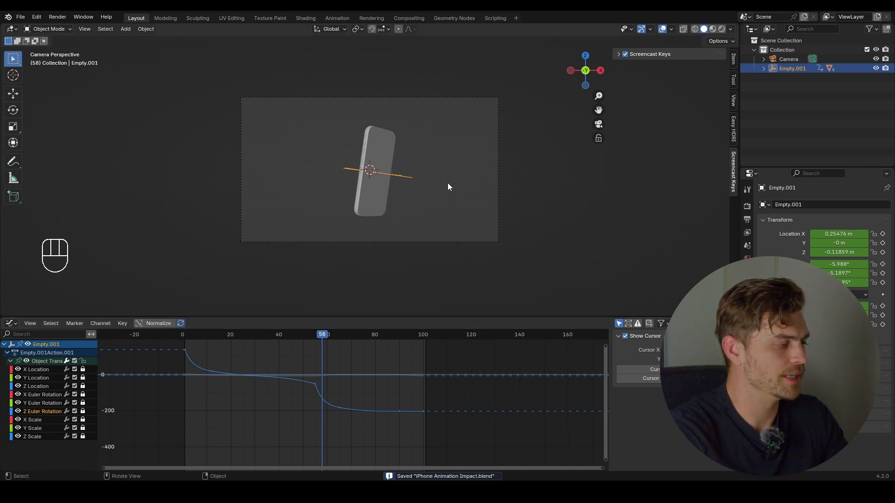
key("r")
key("x")
right_click(439, 145)
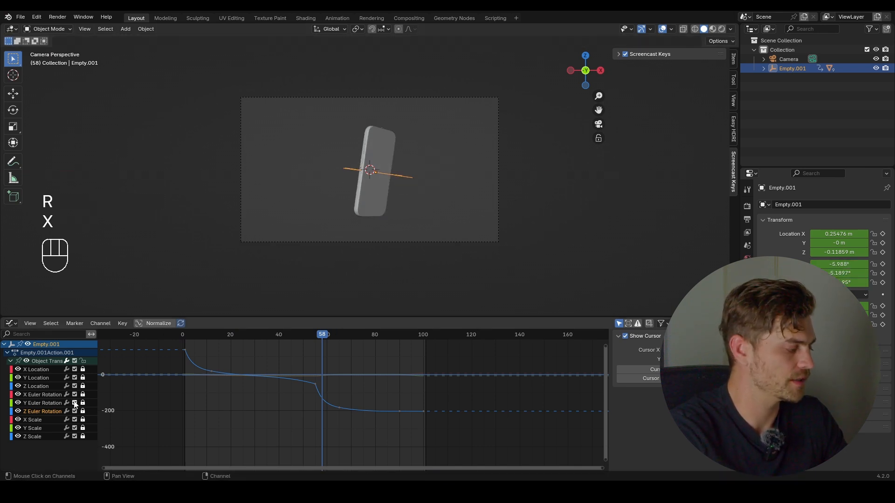
- Unlock the X Euler Rotation curve, select all its keyframes and frame them in the Graph Editor
left_click(51, 395)
key("a")
key("KP_Decimal")
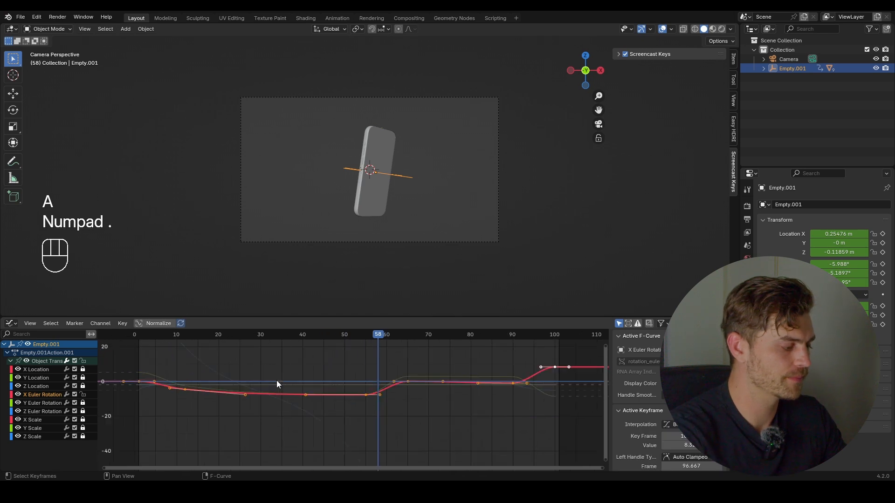
scroll(266, 354, "down", 2)
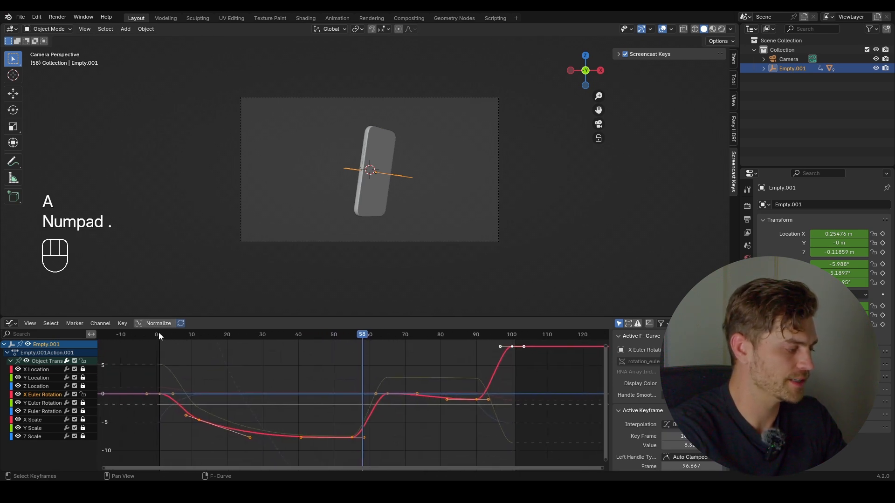
- Play back the spin and the exit to check how the X rotation behaves
key("shift+space")
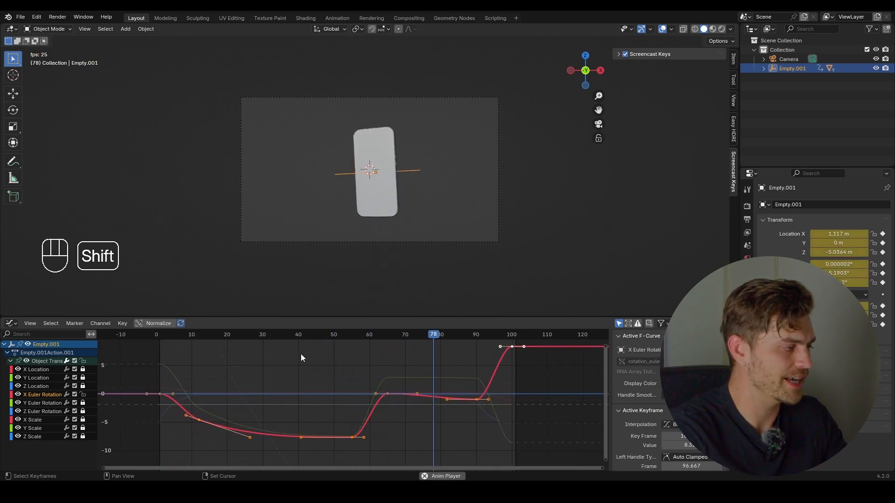
key("shift+space")
middle_click_drag(436, 349, 390, 361)
key("g")
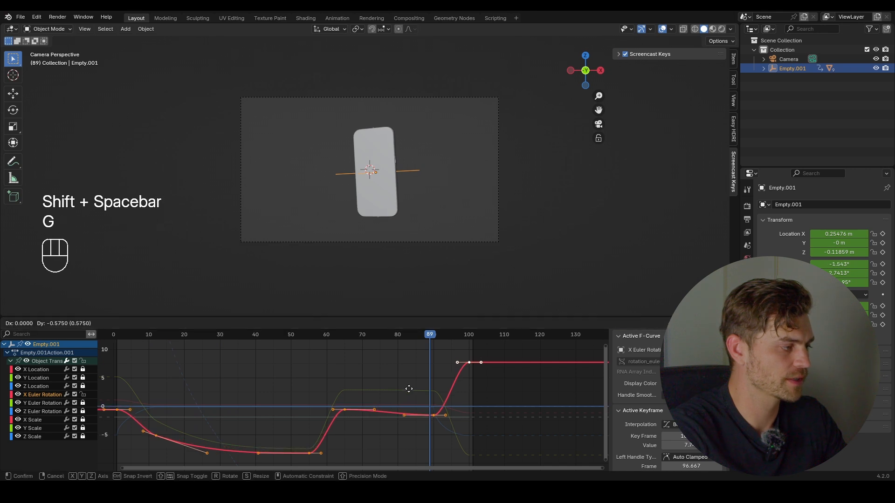
right_click(412, 376)
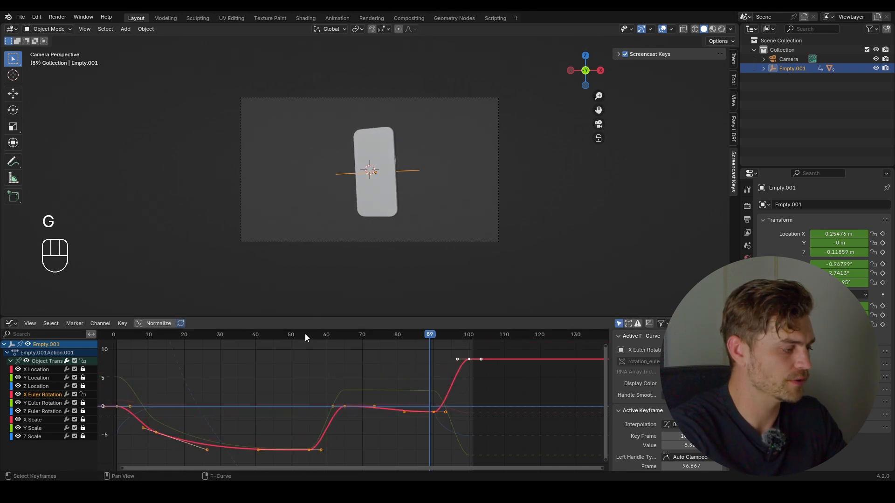
key("shift+space")
key("shift+space")
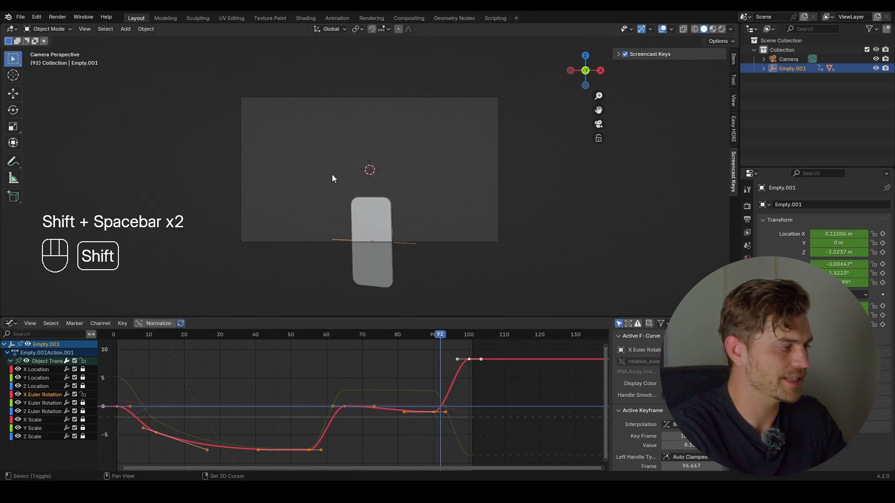
- Try pulling the frame 90 X rotation keyframe's left handle up to about 2° at frame 78, and undo it
mouse_move(393, 336)
left_mouse_down()
mouse_move(372, 337)
mouse_move(391, 340)
mouse_move(377, 344)
left_mouse_up()
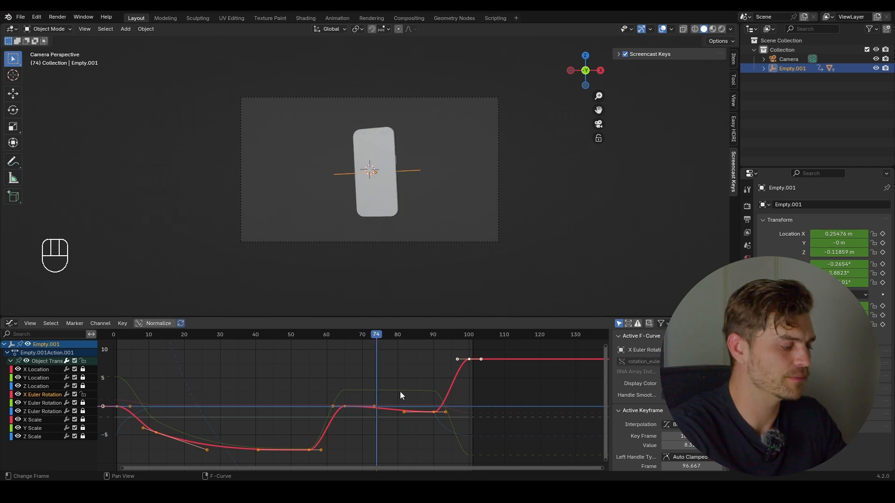
middle_click_drag(417, 393, 393, 391)
scroll(394, 393, "up", 4)
left_click_drag(414, 397, 384, 428)
left_click_drag(433, 400, 427, 427)
key("g")
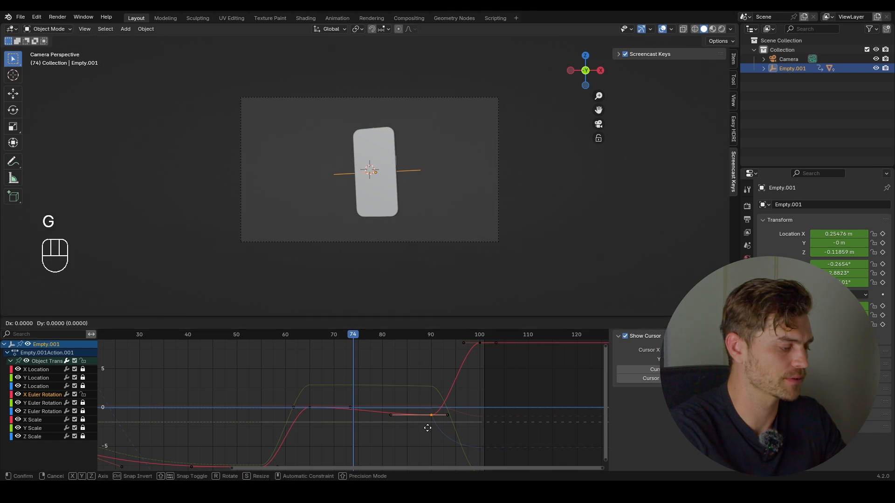
key("z")
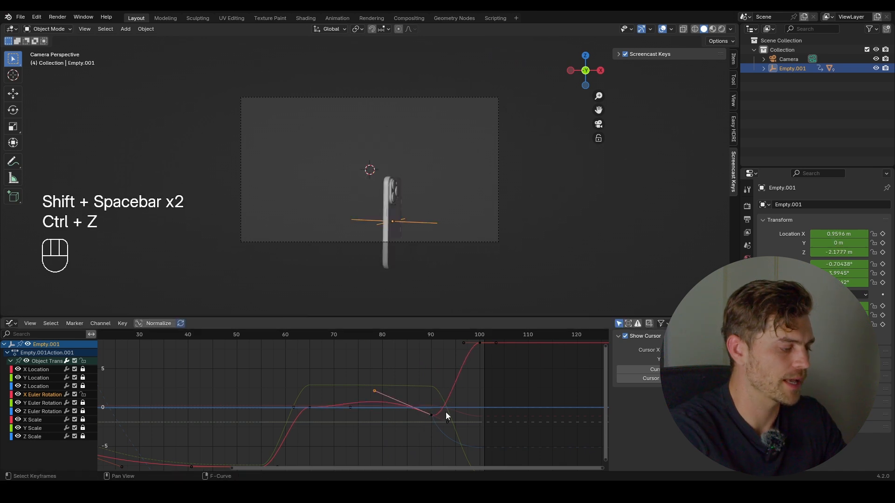
key("ctrl+z")
- Delete the frame 90 keyframe from the X Euler Rotation curve and play back the spin and exit
left_click_drag(425, 390, 455, 435)
left_click(440, 420)
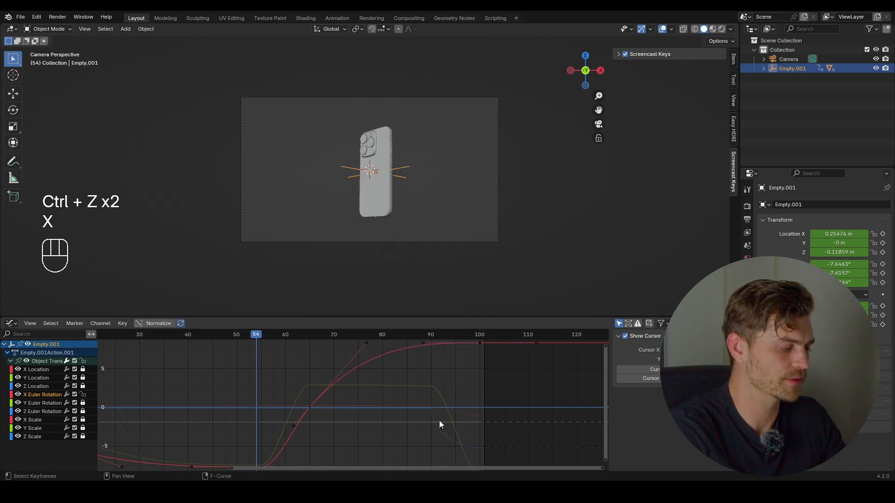
key("shift+space")
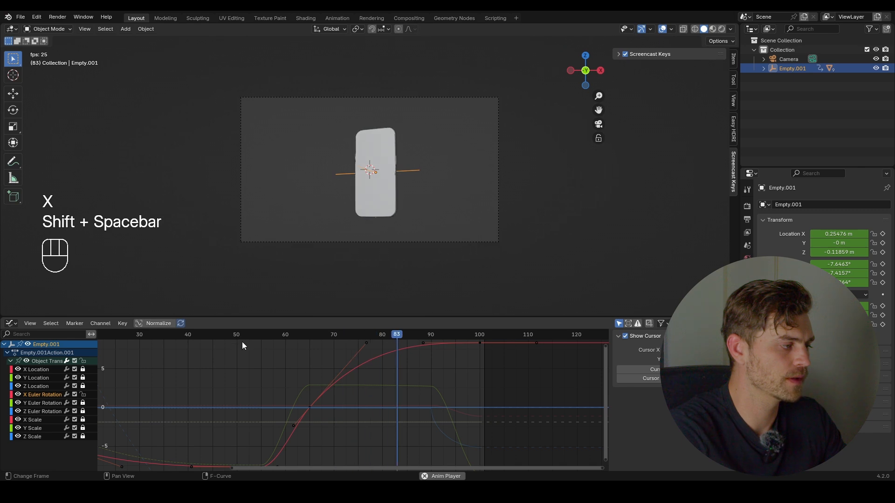
key("shift+space")
key("shift+space")
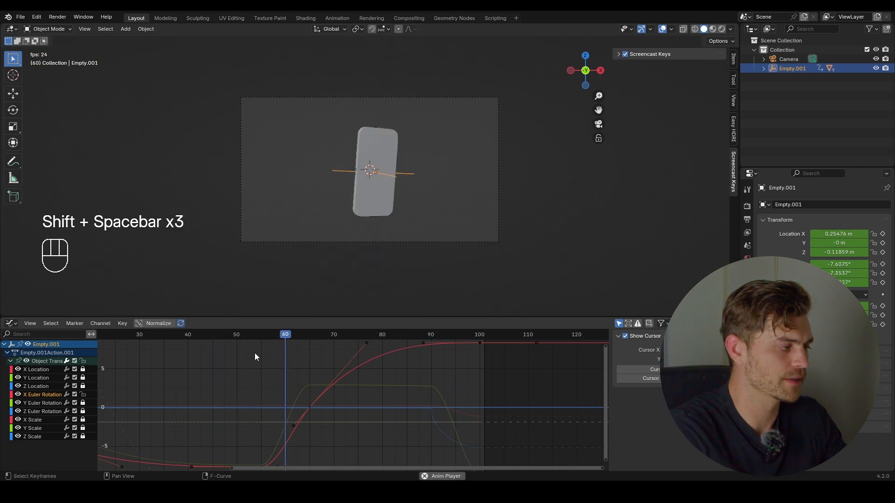
key("shift+space")
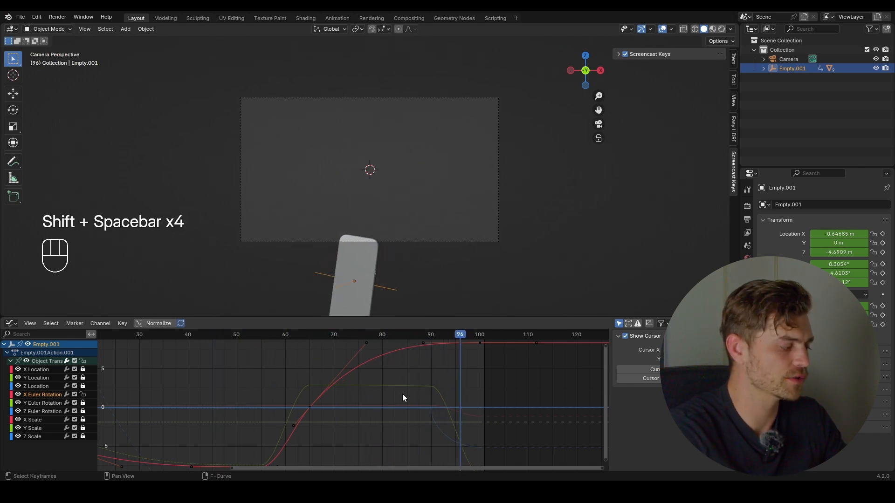
- Play back the animation with the whole X rotation curve in view and save the file
scroll(328, 375, "down", 3)
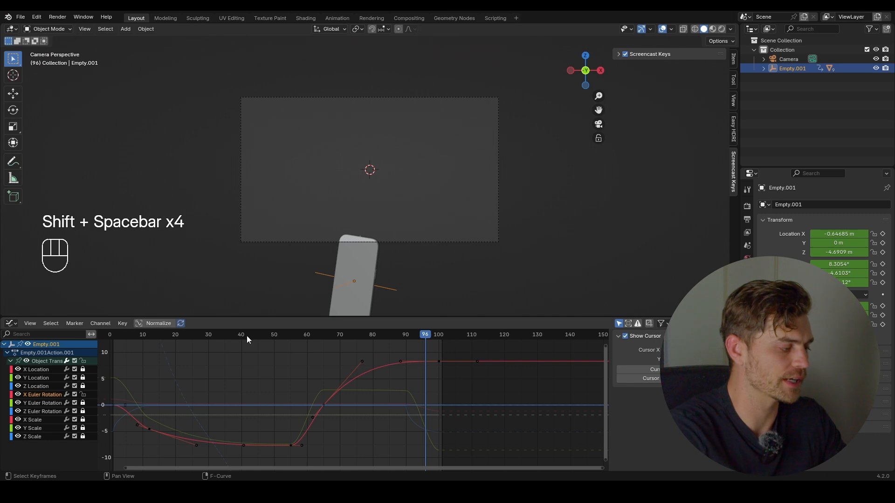
key("shift+space")
key("shift+space")
key("ctrl+s")
- Make the Y Euler Rotation curve editable instead of X and play back from about frame 65
left_click(54, 403)
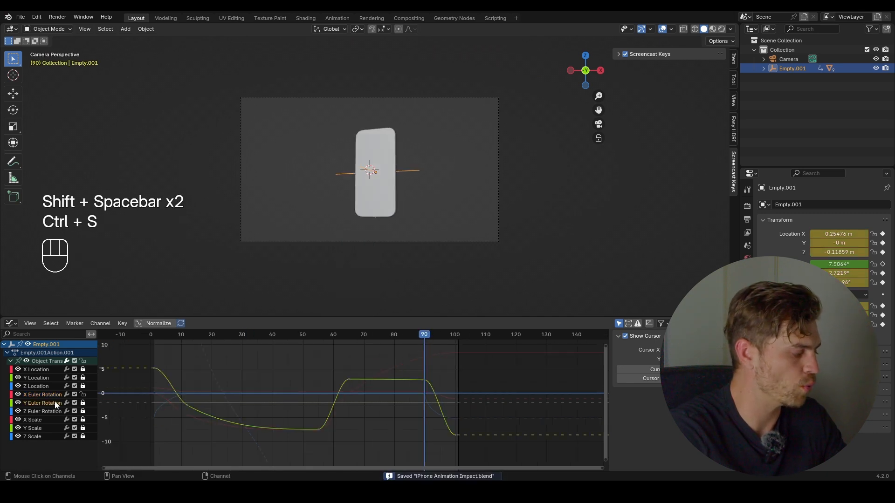
left_click(82, 403)
scroll(343, 364, "up", 5)
middle_click_drag(343, 362, 349, 385)
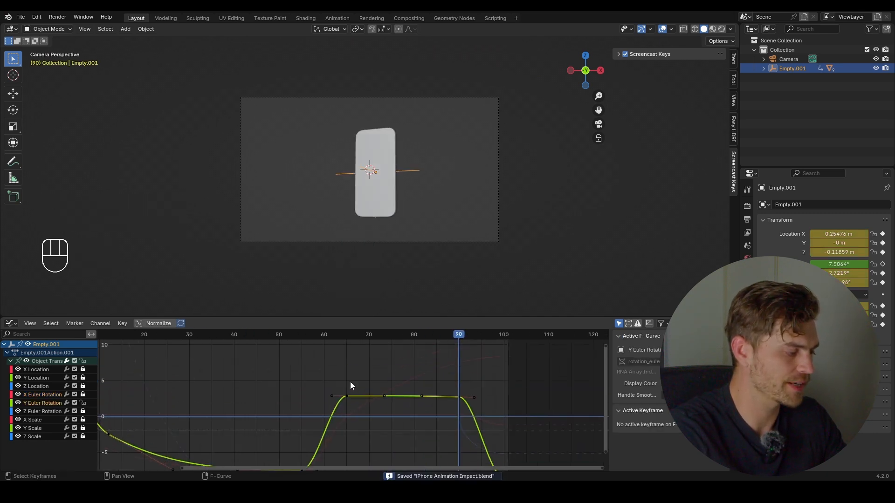
left_click(345, 330)
key("shift+space")
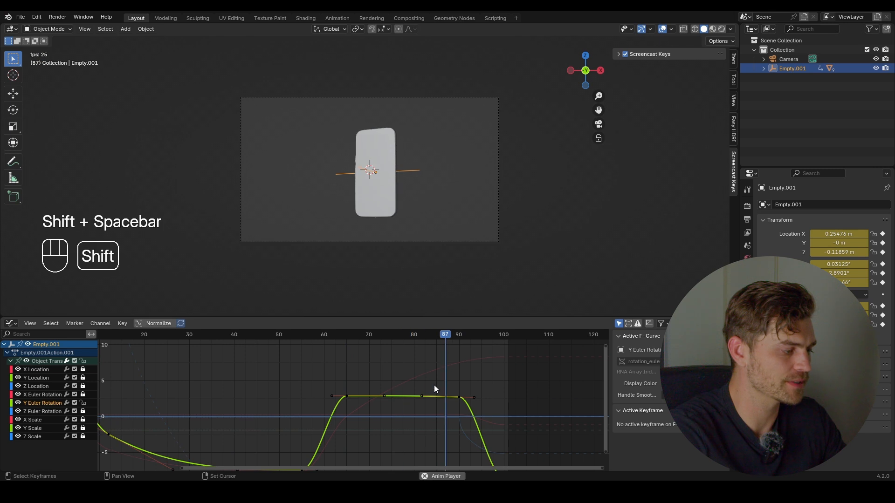
key("shift+space")
middle_click_drag(435, 385, 446, 358)
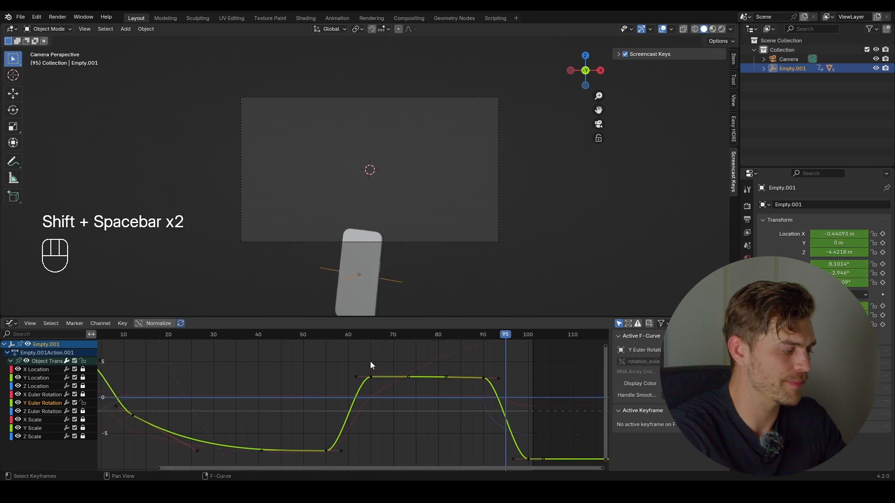
- Try lowering the frame 65 Y rotation keyframe's left handle about 1°, play it back, and undo the change
left_click_drag(370, 362, 340, 388)
key("g")
left_click(343, 396)
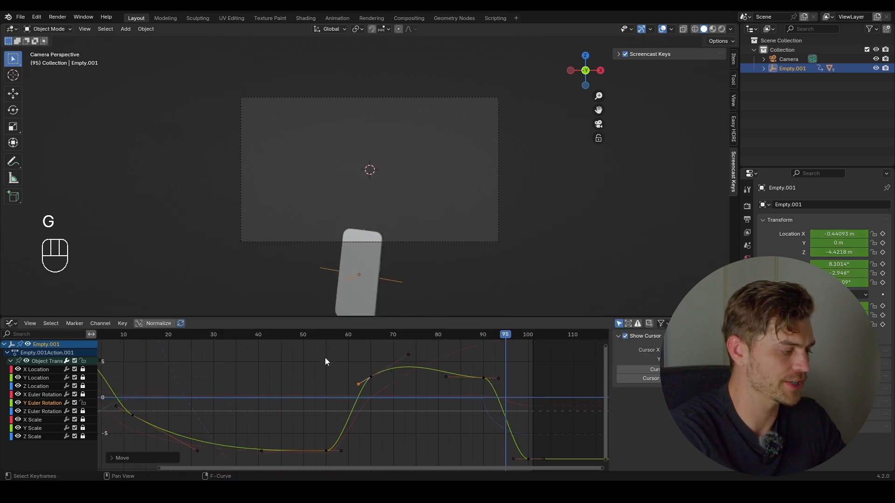
left_click(298, 336)
key("shift+space")
key("shift+space")
key("ctrl+z")
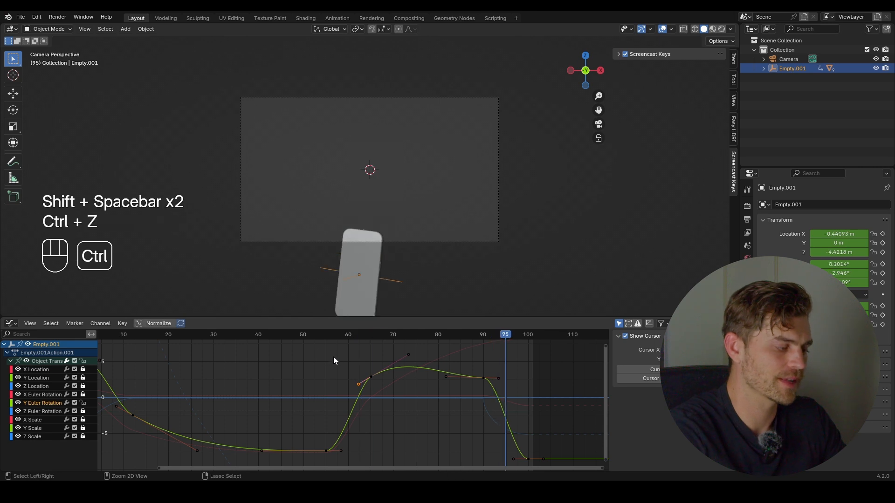
key("ctrl+z")
- Lower the frame 90 keyframe of the Y Euler Rotation curve to about 1°
left_click(496, 357)
key("g")
left_click_drag(496, 359, 462, 394)
key("g")
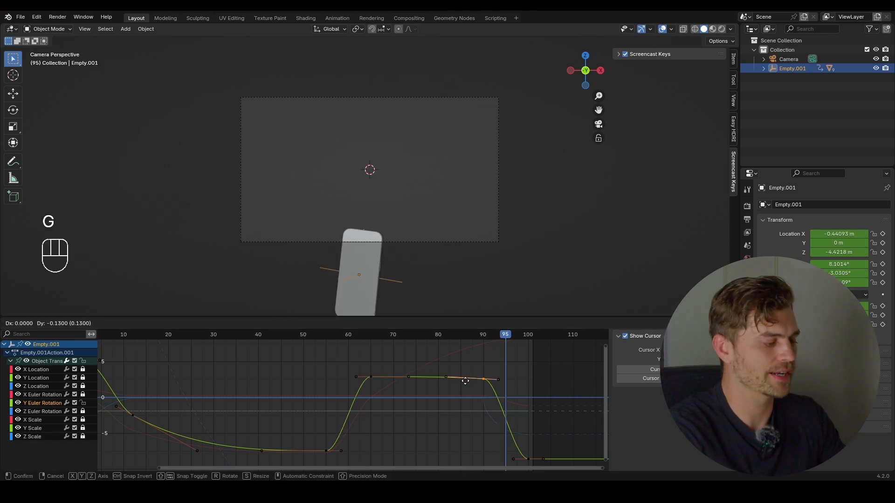
left_click(466, 392)
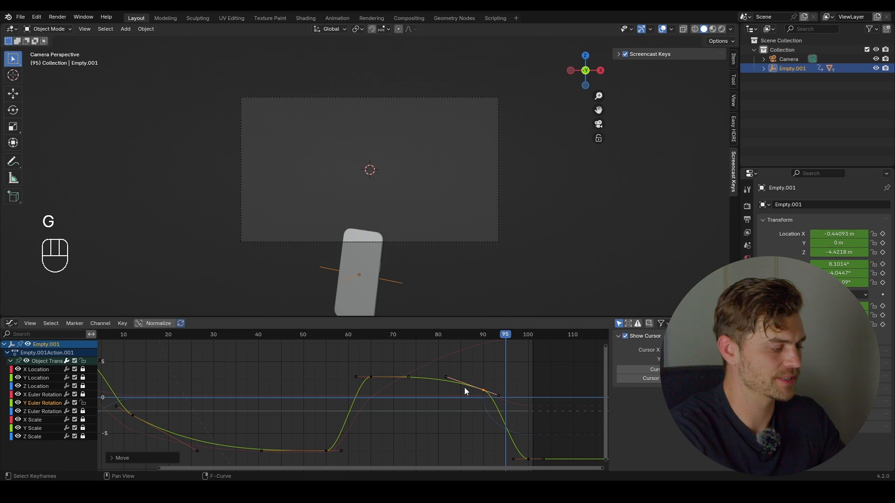
- Move the frame 90 Y rotation left handle 1 frame earlier and about 0.5° down, and lower frame 65's right handle about 0.3°
left_click(446, 377)
key("g")
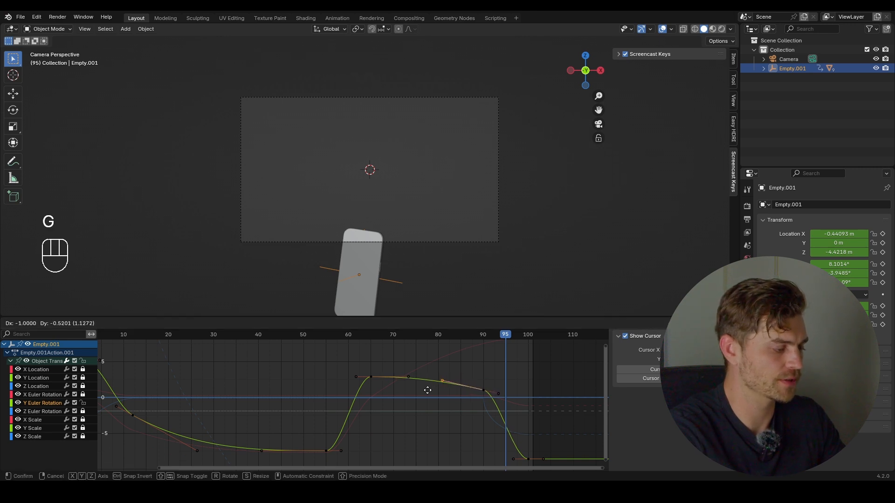
left_click(427, 390)
left_click(409, 377)
key("g")
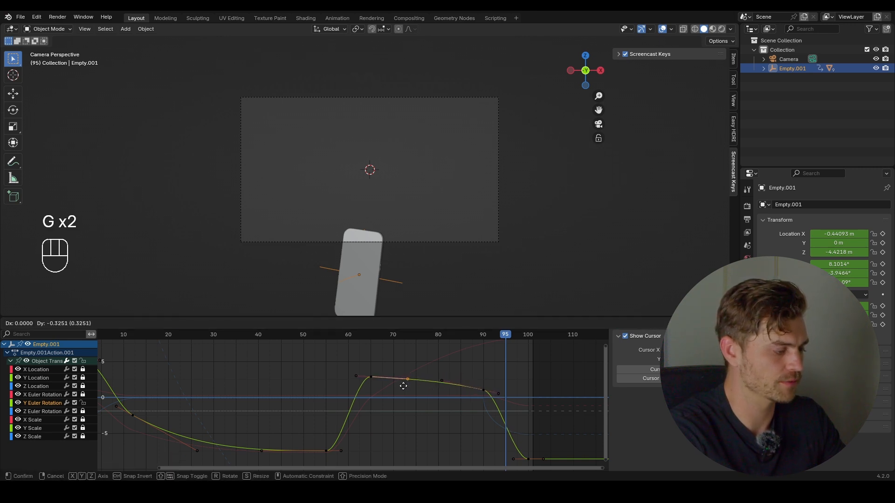
left_click(403, 386)
- Play back from about frame 46 several times to check the adjusted Y rotation through spin and exit
left_click(287, 335)
key("shift+space")
key("shift+space")
key("shift+space")
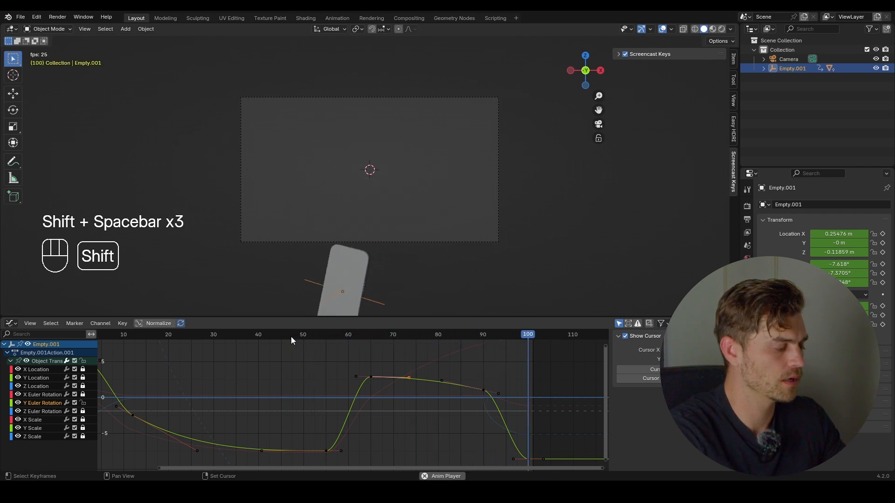
key("shift+space")
left_click(277, 335)
key("shift+space")
key("shift+space")
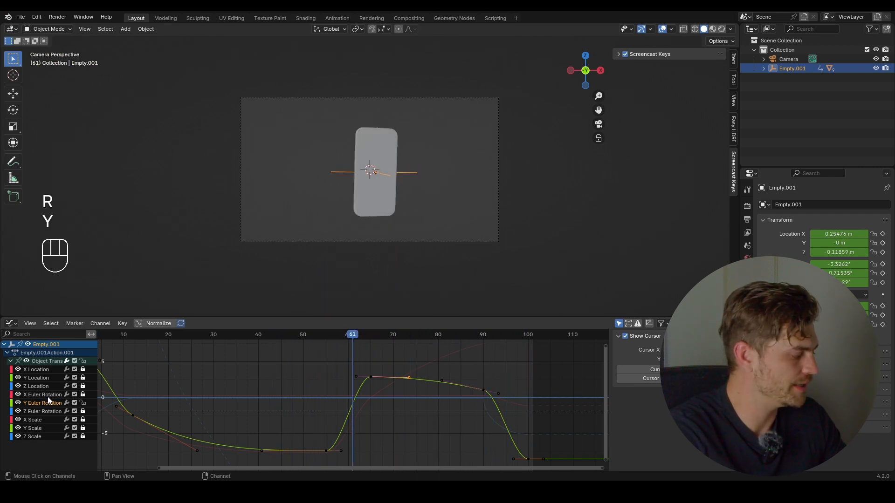
- Switch the editable curve back to X Euler Rotation and play back the animation to review it
left_click(44, 395)
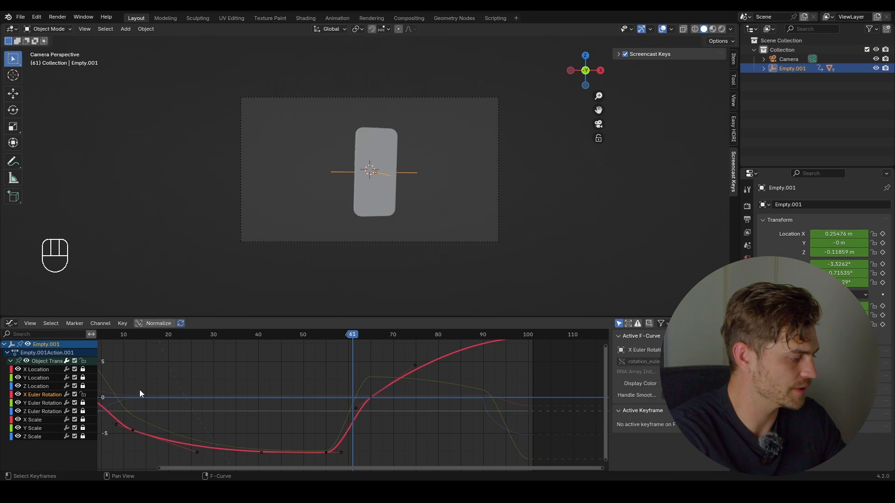
scroll(365, 376, "down", 4)
middle_click_drag(386, 368, 366, 382)
left_click(331, 338)
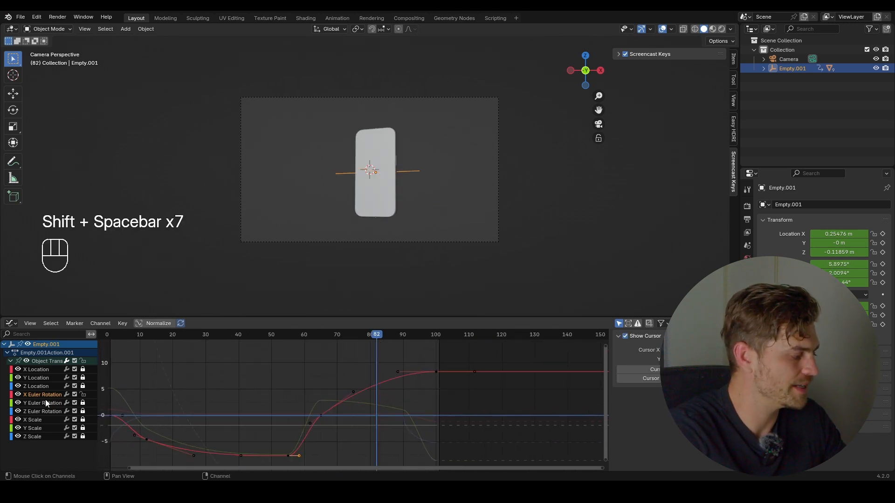
- Lock the X Euler Rotation curve, unlock Z Euler Rotation, frame all its keyframes and play it back
left_click(82, 394)
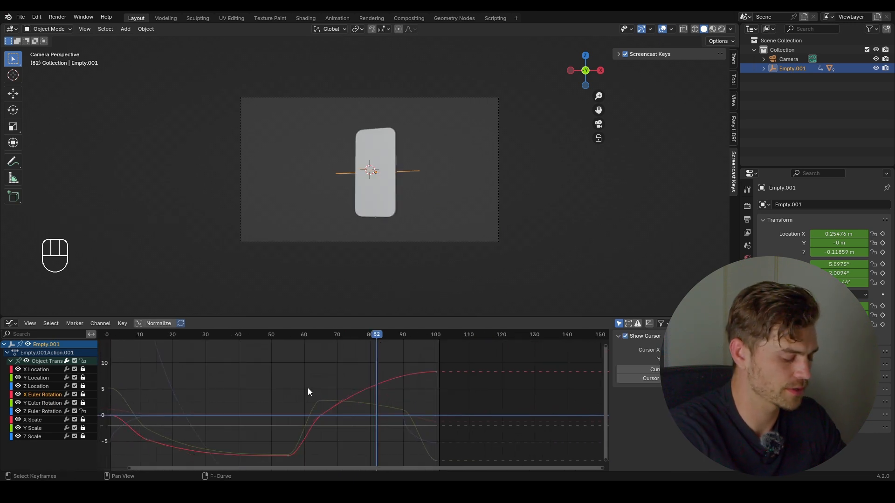
key("a")
key("KP_Decimal")
left_click(43, 409)
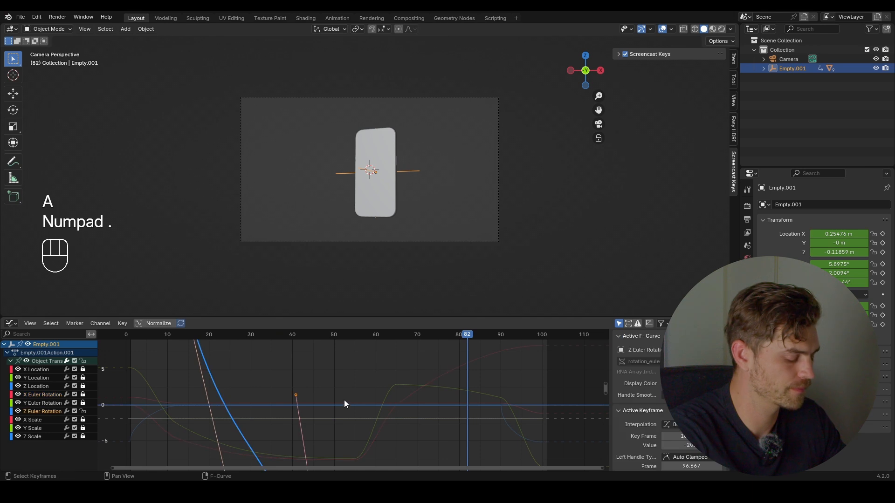
key("a")
key("KP_Decimal")
key("shift+space")
key("shift+space")
left_click_drag(495, 384, 454, 415)
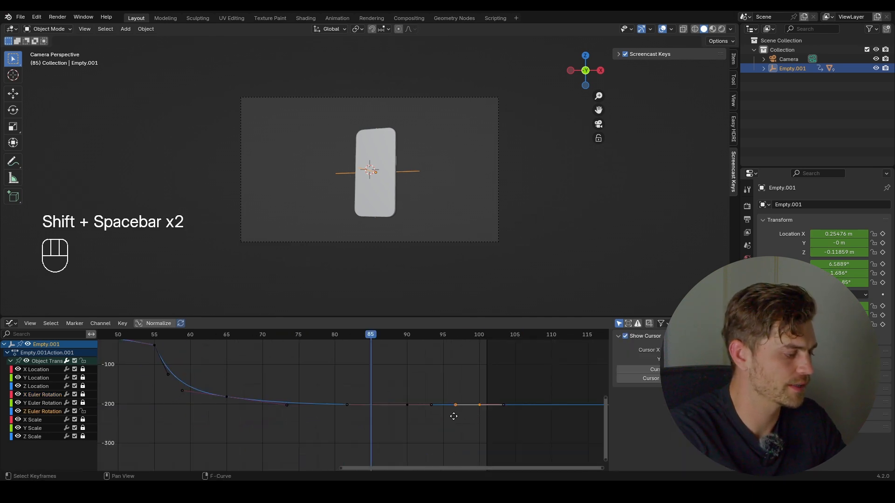
key("g")
right_click(493, 378)
- Lower the frame 90 and 100 Z rotation keyframes about 20° and pull frame 90's left handle to about −213° at frame 81
left_click_drag(509, 380, 341, 423)
key("g")
key("z")
left_click(360, 434)
key("g")
left_click(340, 422)
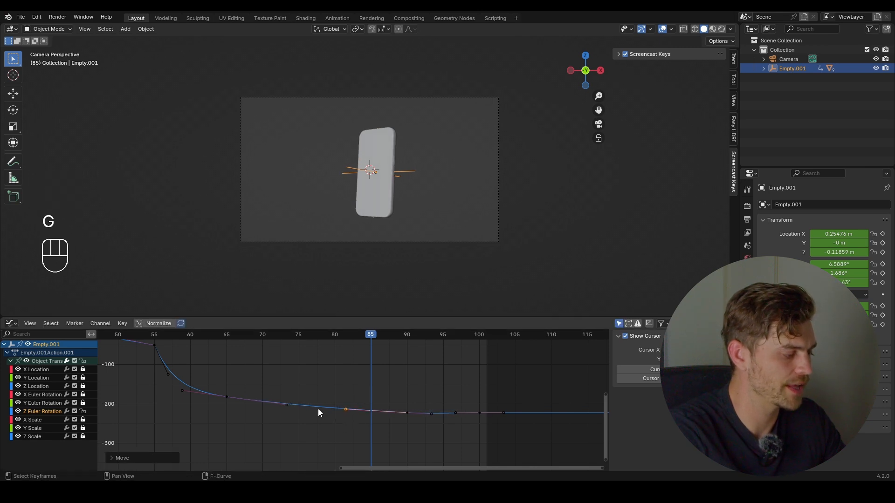
- Play back the spin and exit to check the continued Z rotation
key("shift+space")
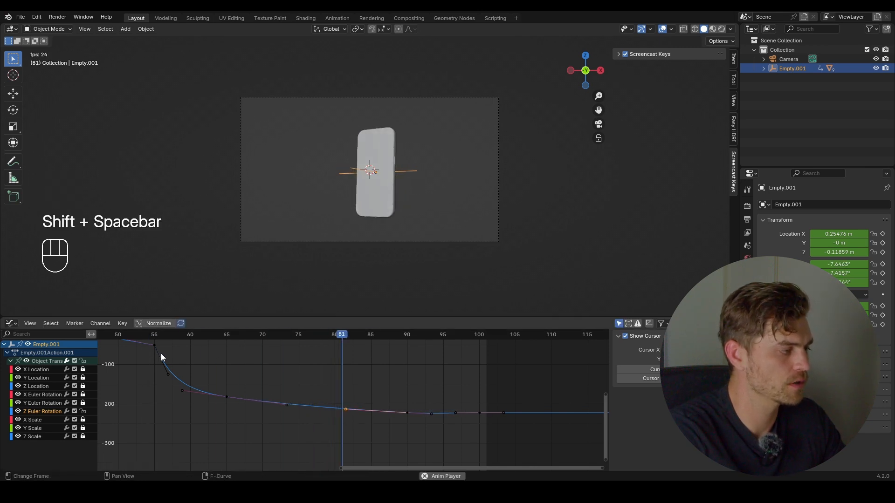
key("shift+space")
scroll(154, 355, "down", 3)
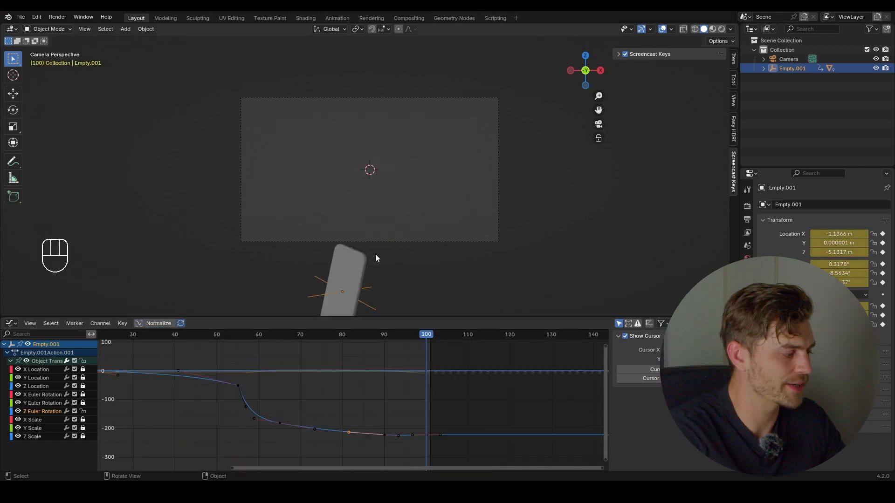
- Rotate the empty further about its local Z axis at frame 100 to about −245°, keyframe it and play it back
scroll(419, 250, "down", 2)
key("r")
key("z")
key("z")
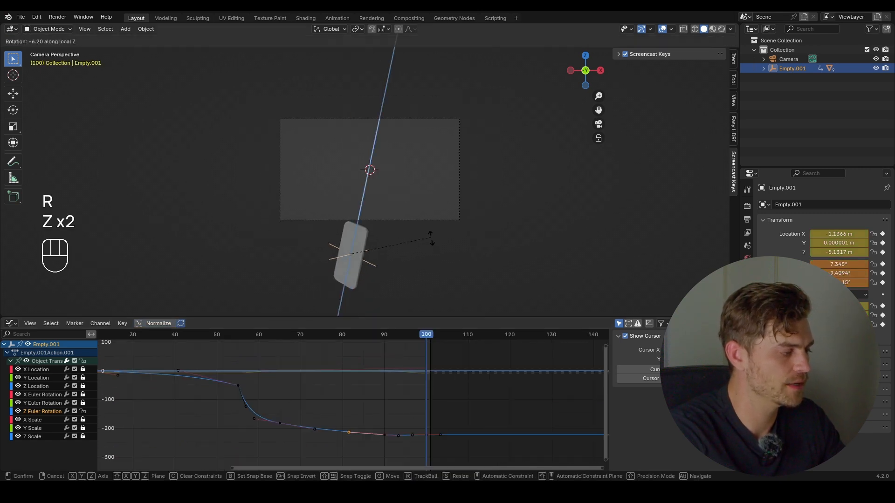
left_click(394, 267)
key("i")
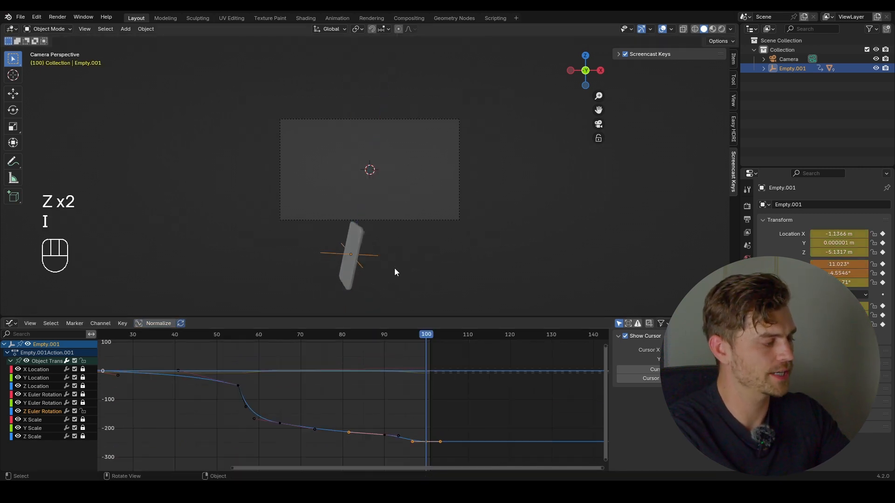
key("shift+space")
key("shift+space")
- Delete the frame 90 Z rotation keyframe, raise frame 100's left handle about 10° and play back the result
key("x")
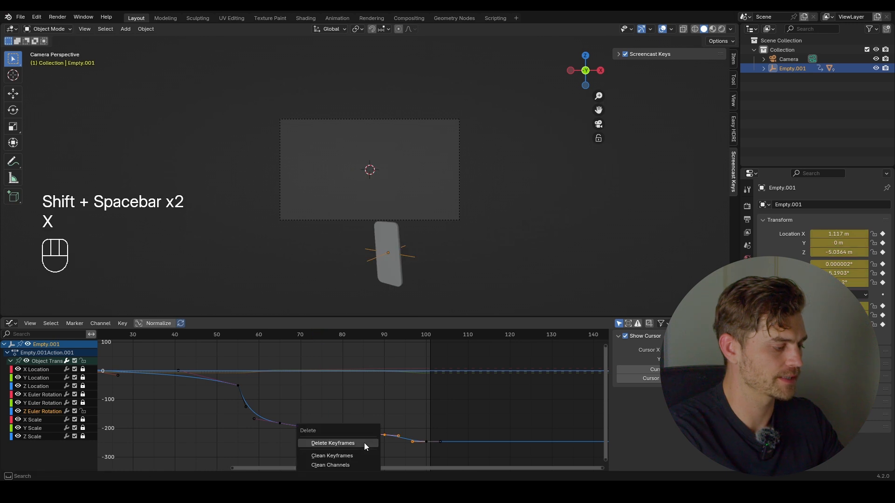
left_click(364, 443)
left_click(378, 442)
key("g")
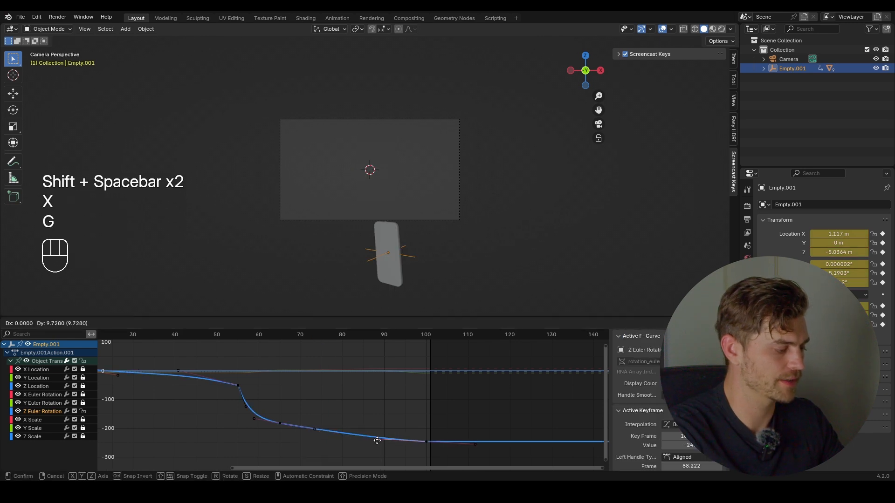
left_click(377, 441)
key("shift+space")
key("shift+space")
- Pull the right handle of the frame 1 X Location keyframe down to about 0.6 m at frame 3
left_click(218, 371)
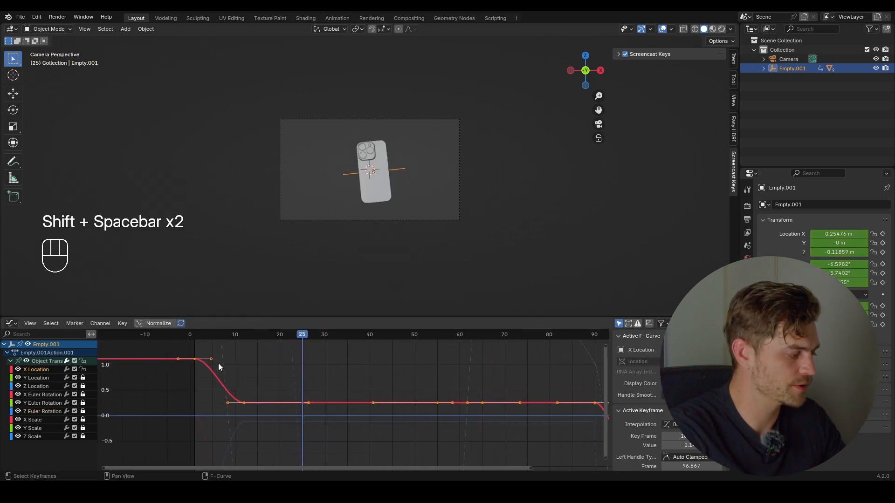
left_click_drag(286, 352, 232, 385)
key("g")
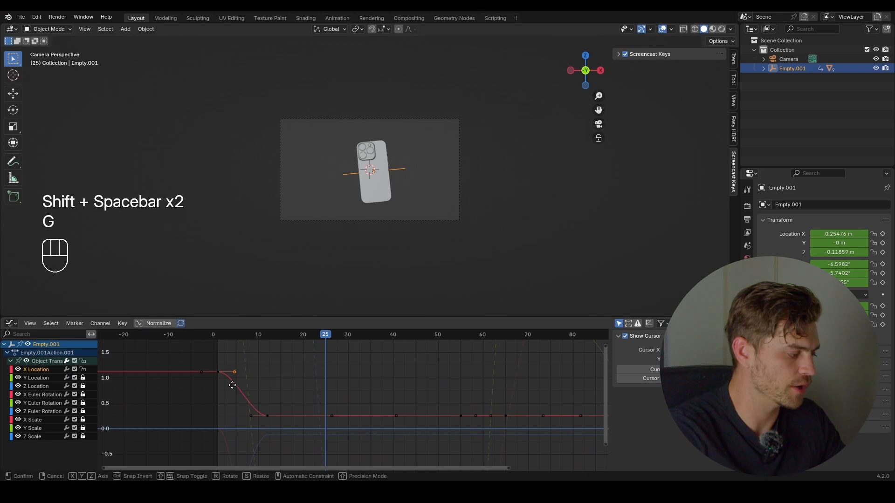
left_click(226, 410)
- Play back the phone's entrance from frame 1 and its exit from frame 90 to review the motion
left_click(219, 334)
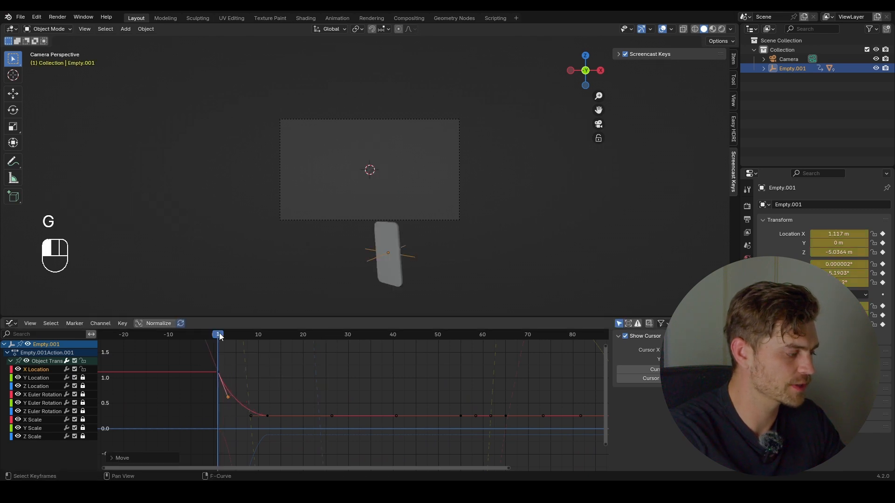
key("shift+space")
key("shift+space")
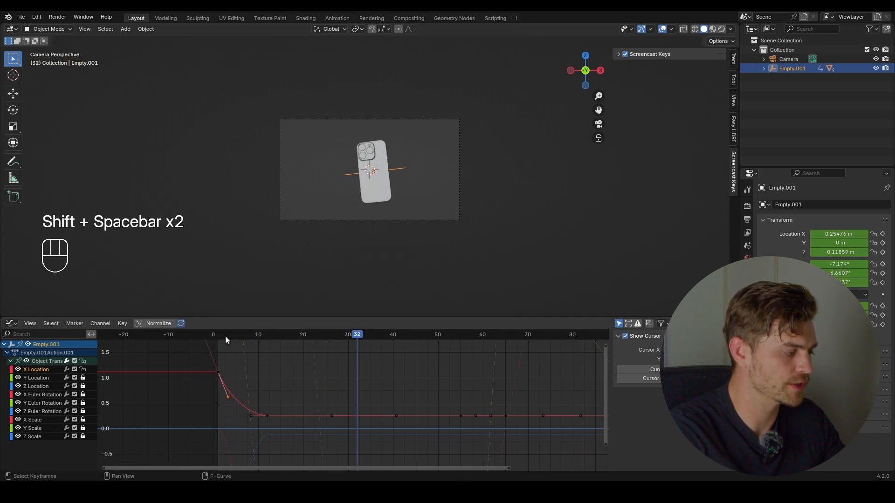
left_click(225, 335)
key("shift+space")
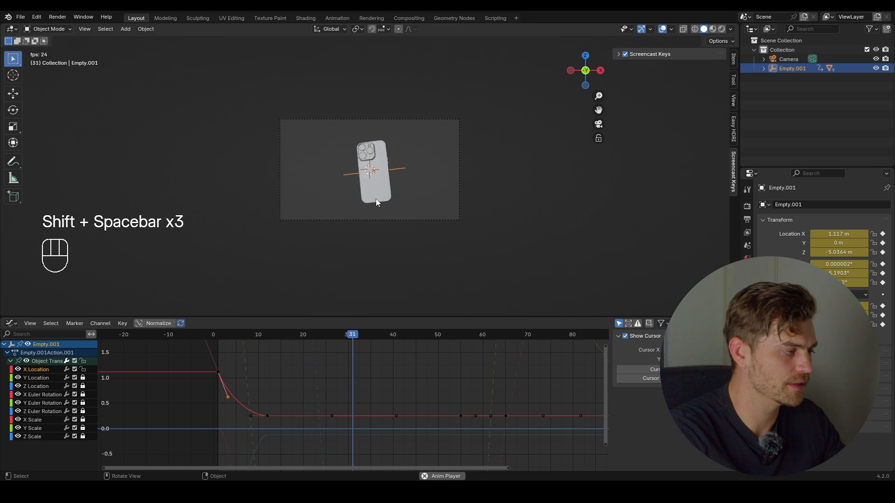
left_click_drag(428, 334, 371, 340)
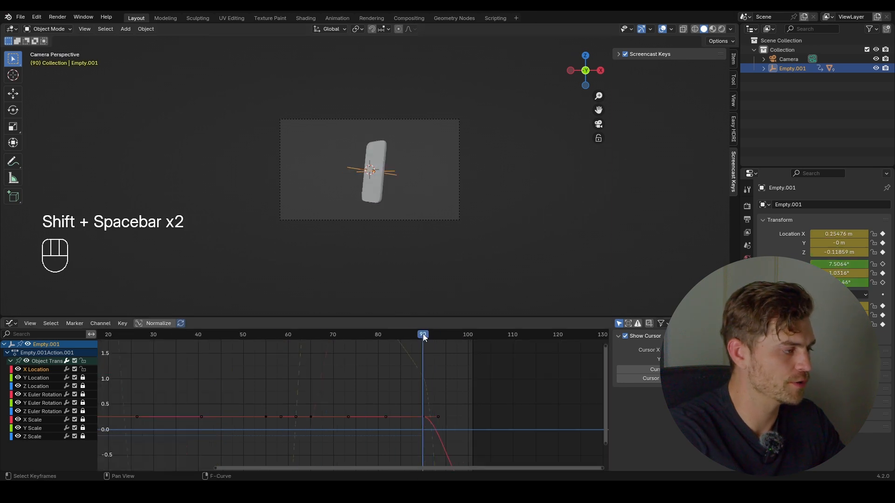
key("shift+space")
key("shift+space")
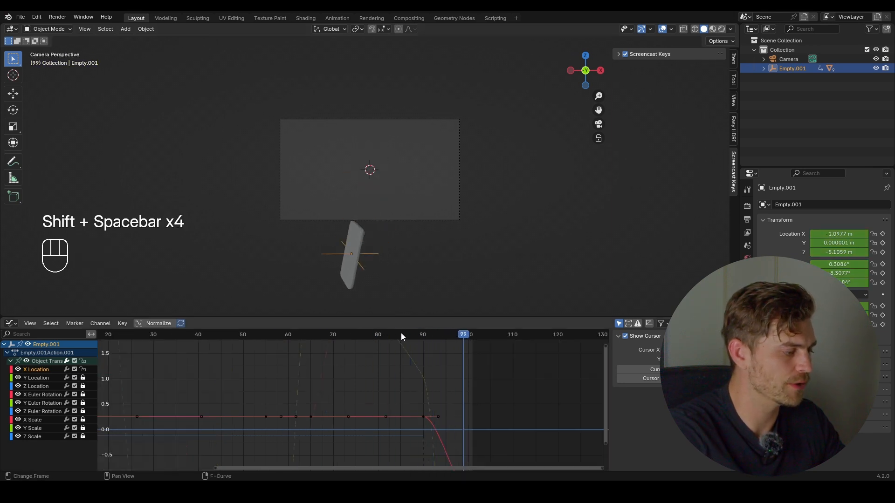
left_click(423, 335)
- Lock the X Location curve, unlock Z Location and frame all its keyframes
left_click(83, 369)
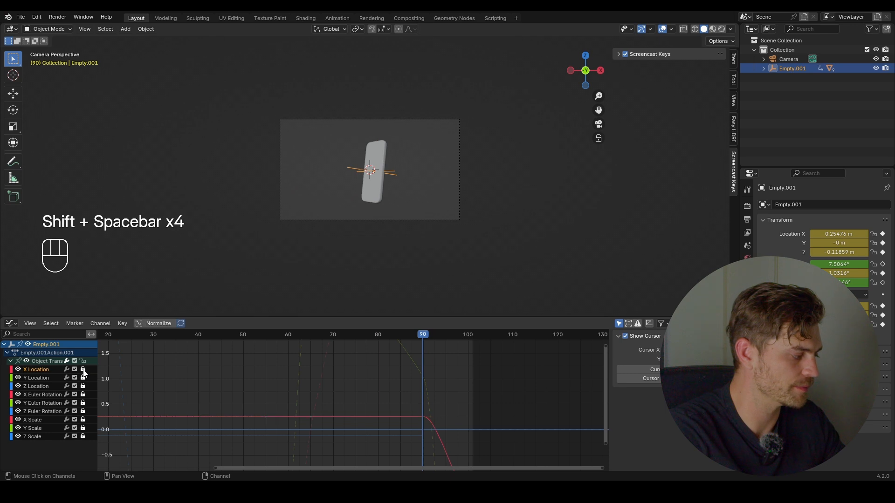
left_click(83, 386)
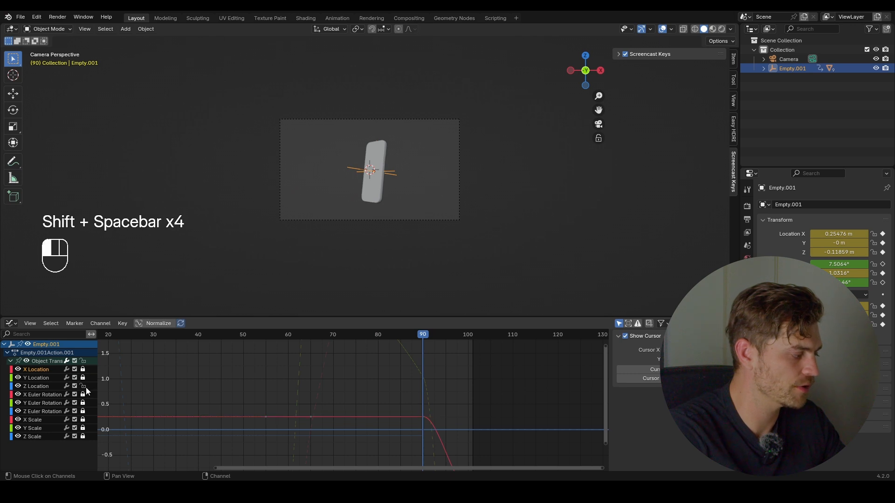
left_click(45, 385)
key("a")
key("KP_Decimal")
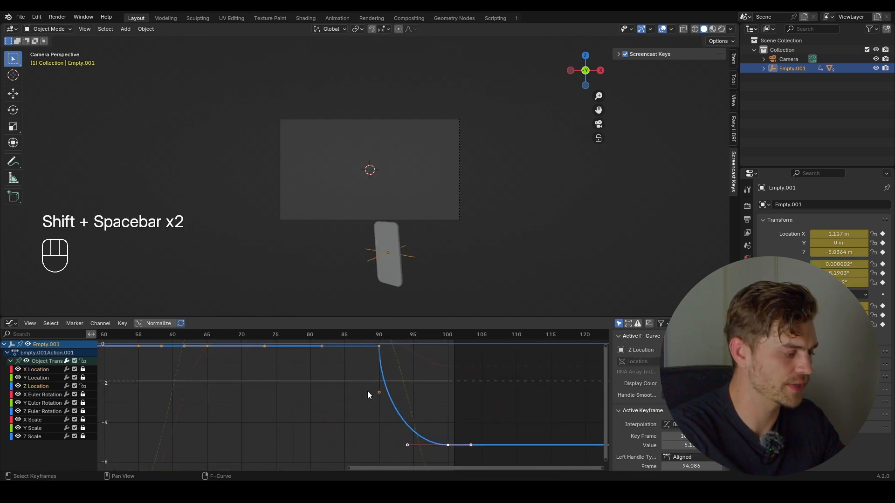
- Move the final Z Location keyframe from frame 100 to frame 98, playing back the exit to check its timing
left_click_drag(466, 412, 437, 450)
key("g")
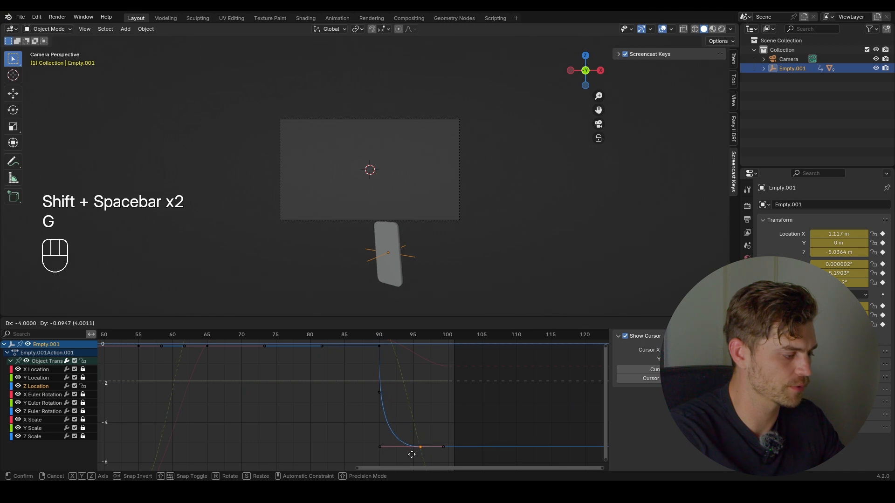
left_click(408, 455)
key("shift+space")
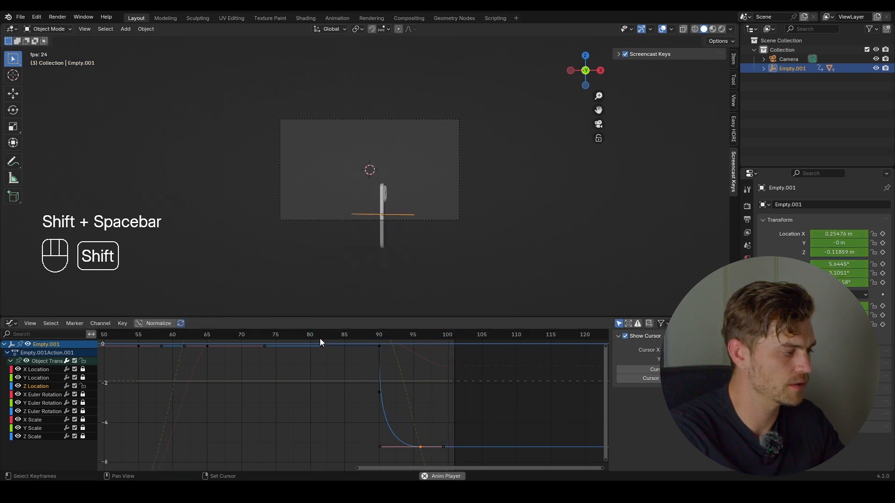
key("shift+space")
key("g")
key("x")
left_click(410, 408)
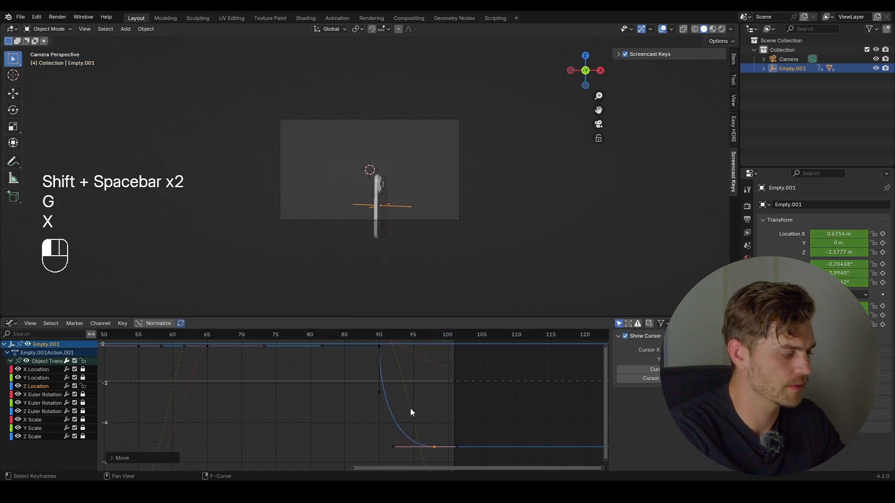
key("shift+space")
key("shift+space")
- Move the frame 90 Z Location keyframe's right handle to about −2.5 m at frame 91, play it back and return to frame 90
left_click(386, 387)
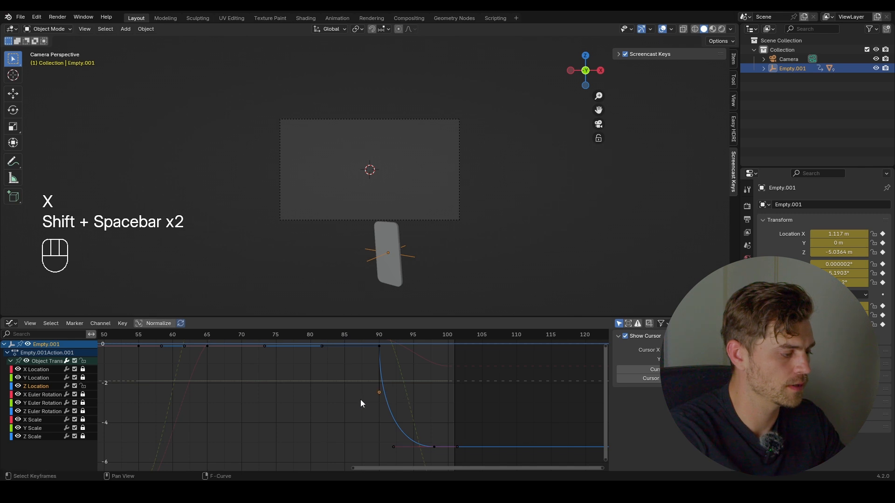
key("g")
left_click(370, 400)
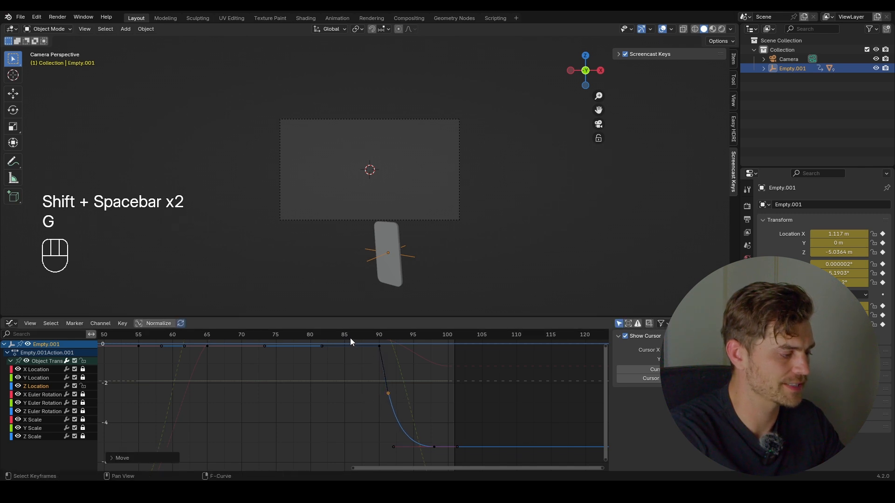
key("shift+space")
left_click_drag(430, 341, 380, 349)
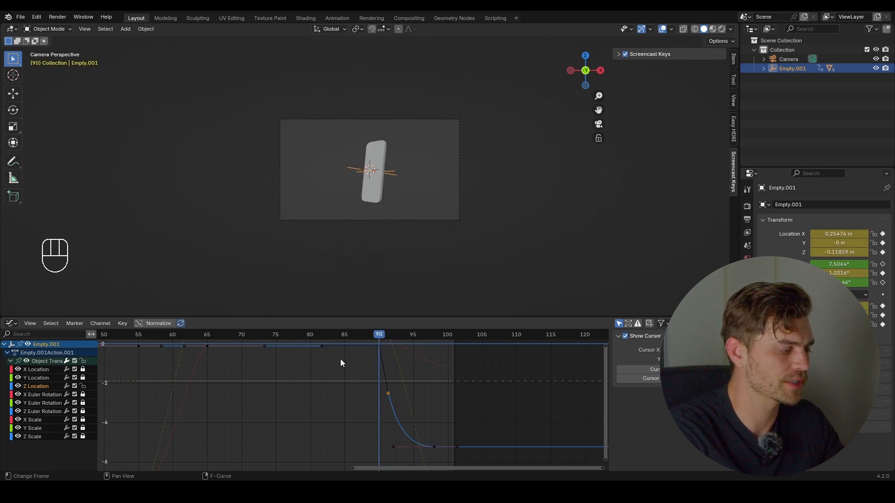
- Lock the Z Location curve, unlock X Location and frame all its keyframes
scroll(347, 359, "up", 3)
scroll(358, 360, "down", 8)
middle_click_drag(357, 351, 353, 391)
scroll(354, 391, "up", 4)
scroll(353, 391, "up", 2)
left_click(83, 386)
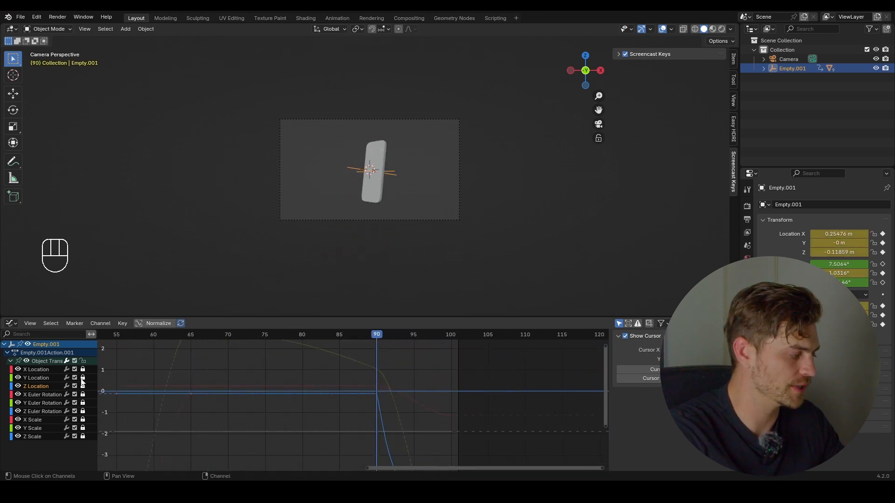
left_click(83, 369)
left_click(42, 369)
key("a")
key("KP_Decimal")
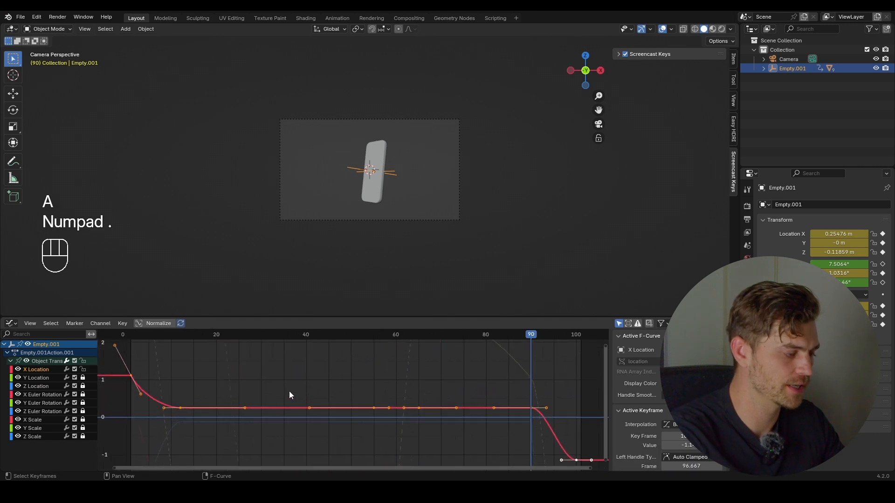
- Try pulling the frame 90 X Location right handle down to about −0.1 m at frame 93, play it back and undo it
scroll(303, 381, "up", 3)
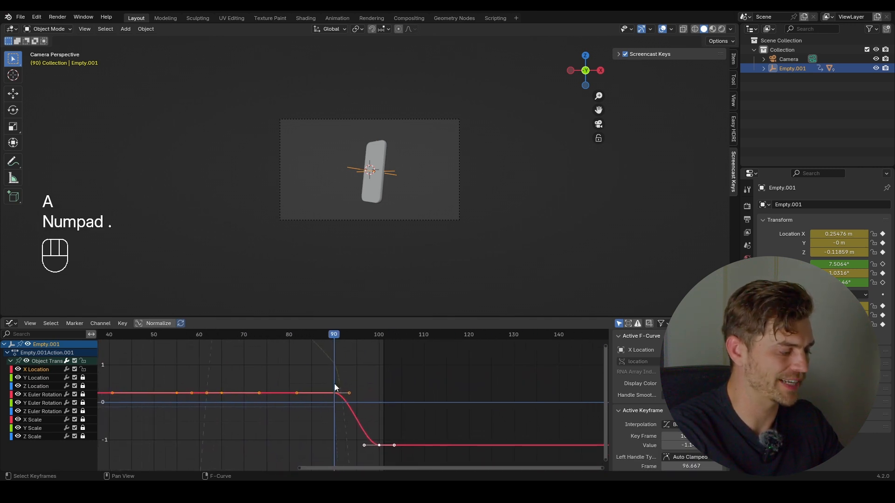
middle_click_drag(334, 384, 346, 368)
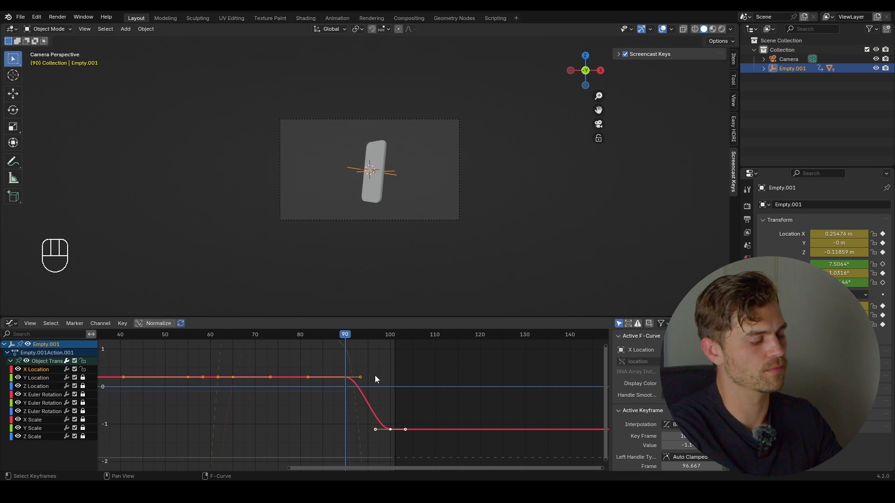
left_click_drag(375, 369, 354, 386)
key("g")
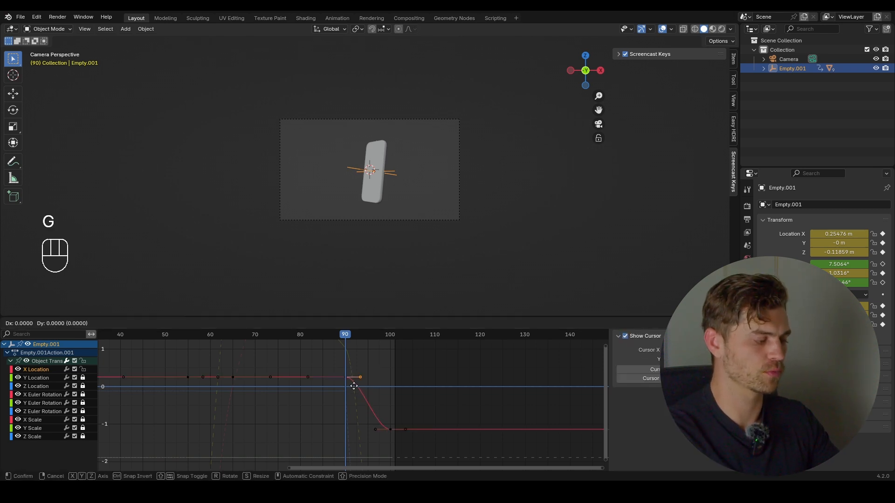
left_click(278, 359)
left_click(241, 337)
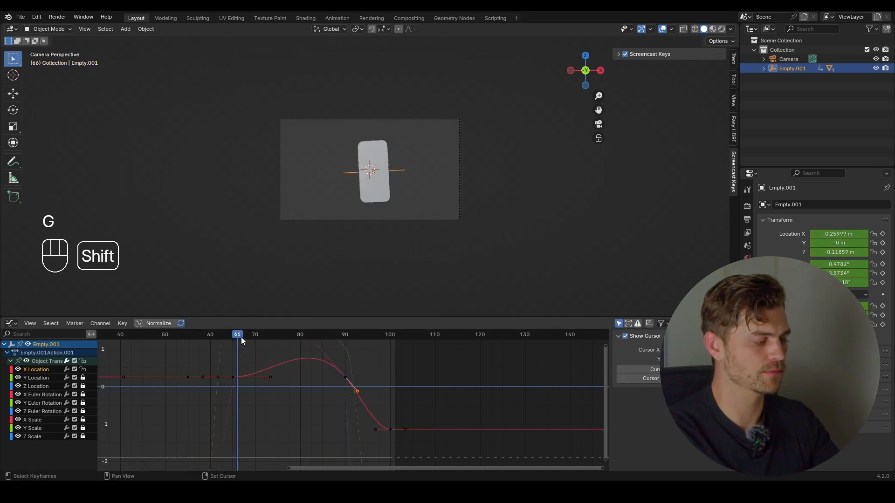
key("shift+space")
key("shift+space")
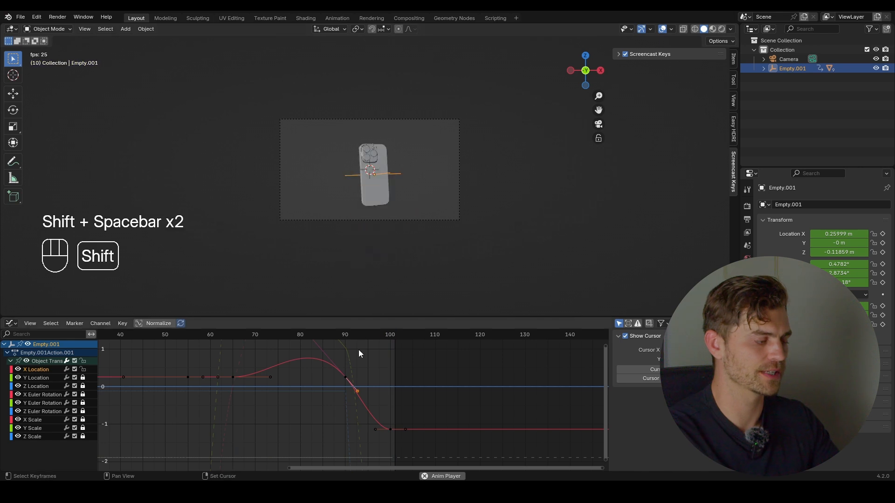
key("ctrl+z")
key("ctrl+z")
key("shift+space")
- Set the frame 90 X Location right handle to Free and pull it down to about −0.7 m at frame 92
left_click_drag(369, 370, 352, 388)
right_click(378, 378)
mouse_move(378, 376)
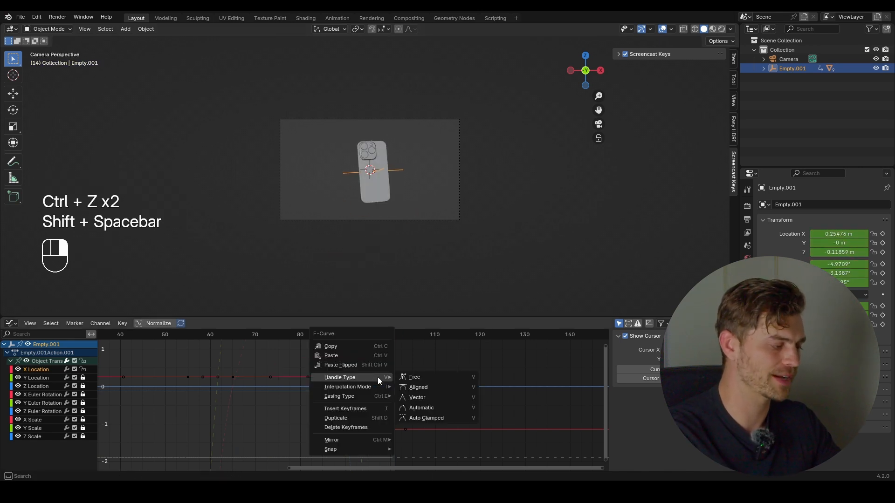
left_click(437, 376)
left_click_drag(394, 354, 352, 385)
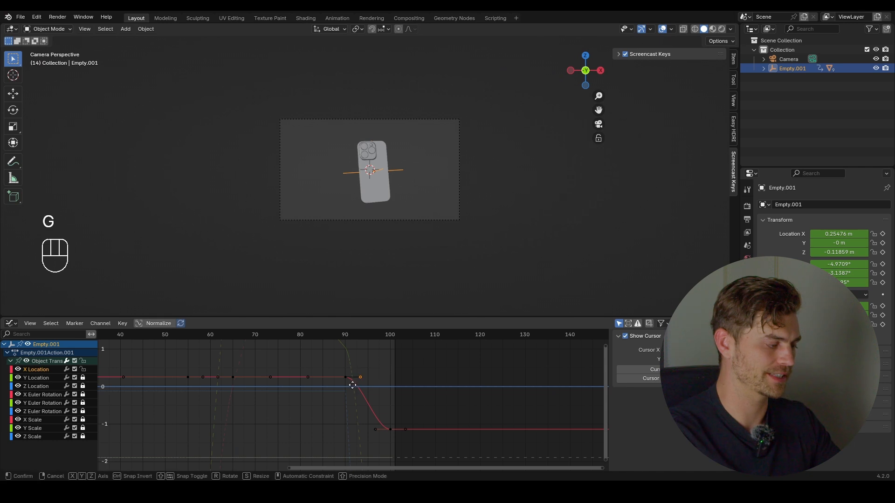
key("g")
left_click(346, 424)
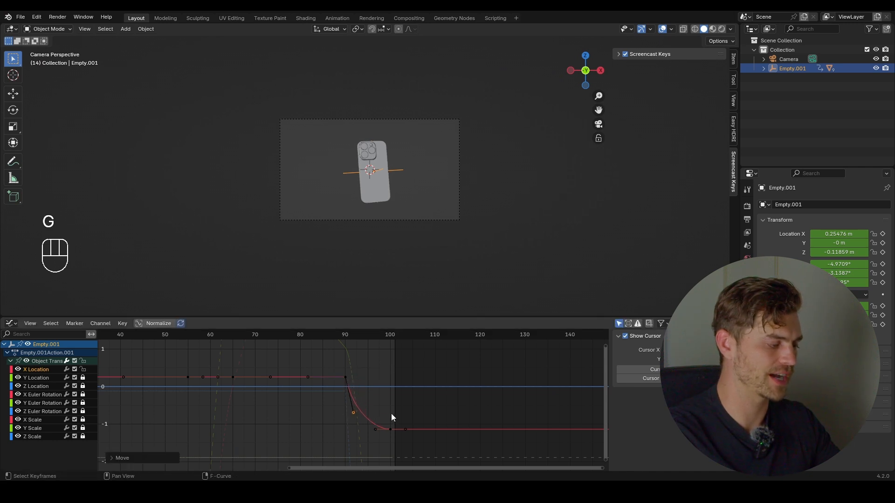
- Extend the frame 100 X Location keyframe's left handle horizontally to about frame 94 and play back the animation
left_click_drag(382, 410, 373, 432)
key("g")
key("x")
left_click(353, 435)
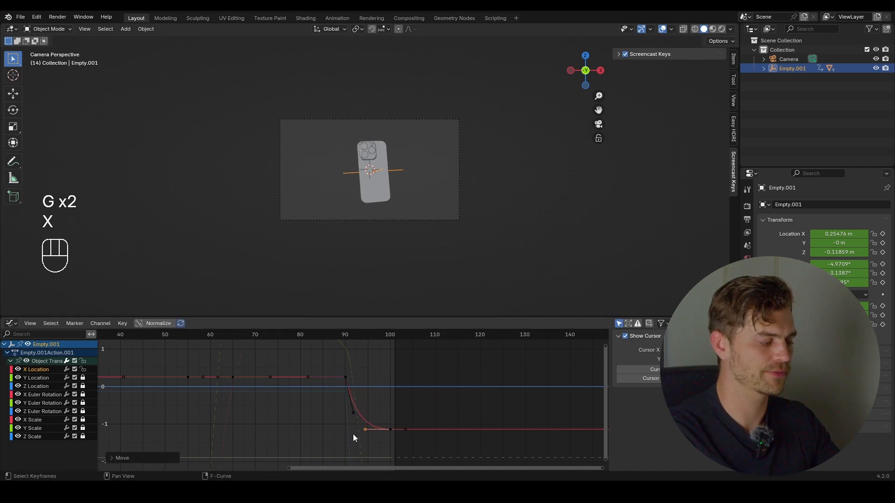
key("shift+space")
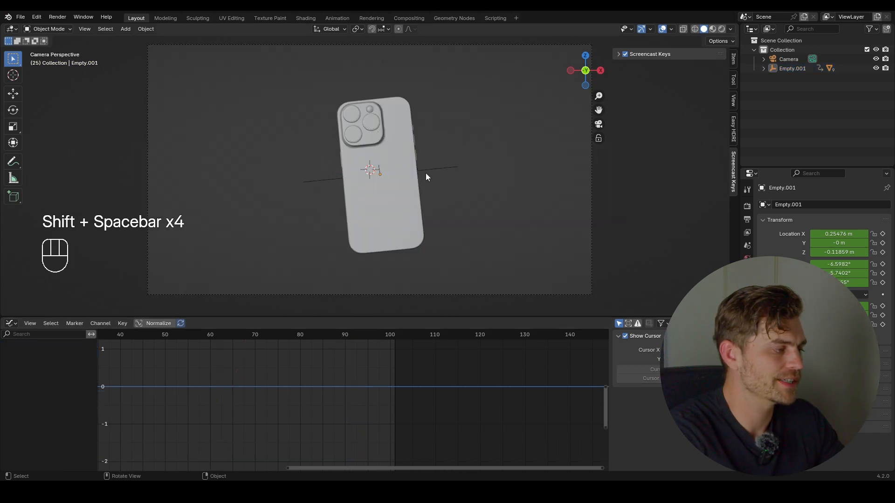
- Reselect the phone's empty, lock its X Location curve and unlock Z Euler Rotation
left_click(428, 170)
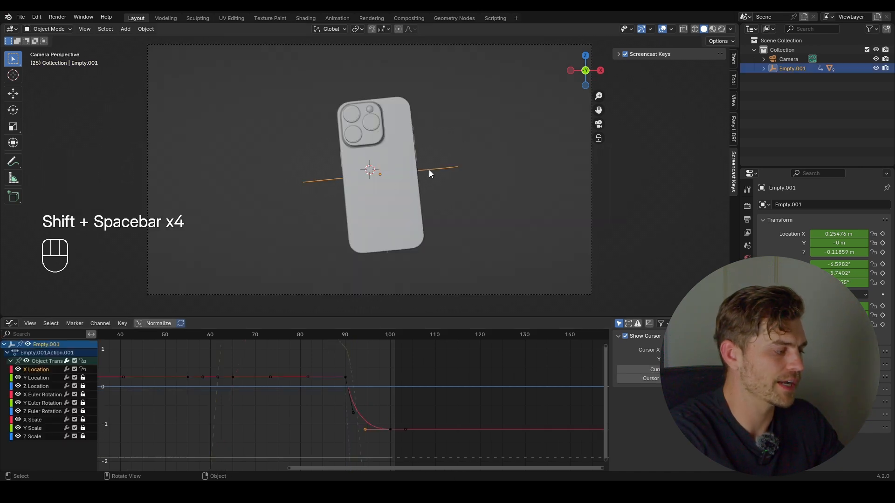
scroll(279, 382, "down", 5)
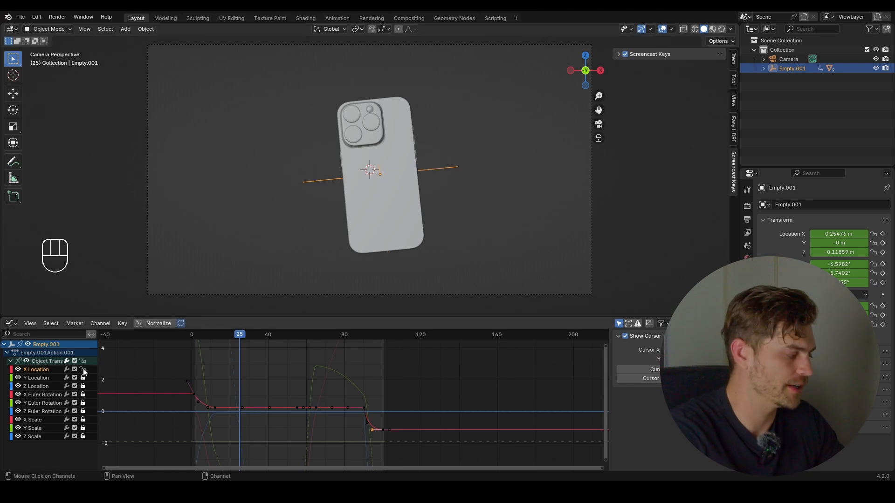
left_click(65, 412)
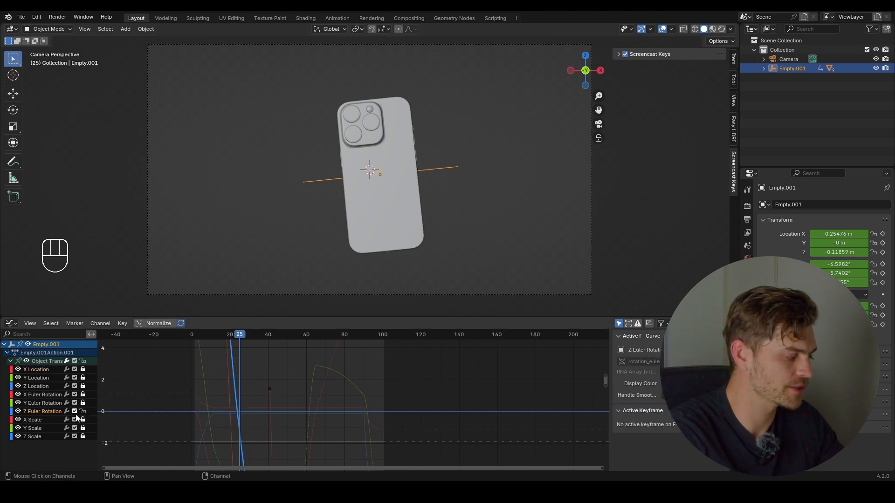
- Move the frame 12 Z Euler Rotation keyframe horizontally to frame 32
key("a")
key("KP_Decimal")
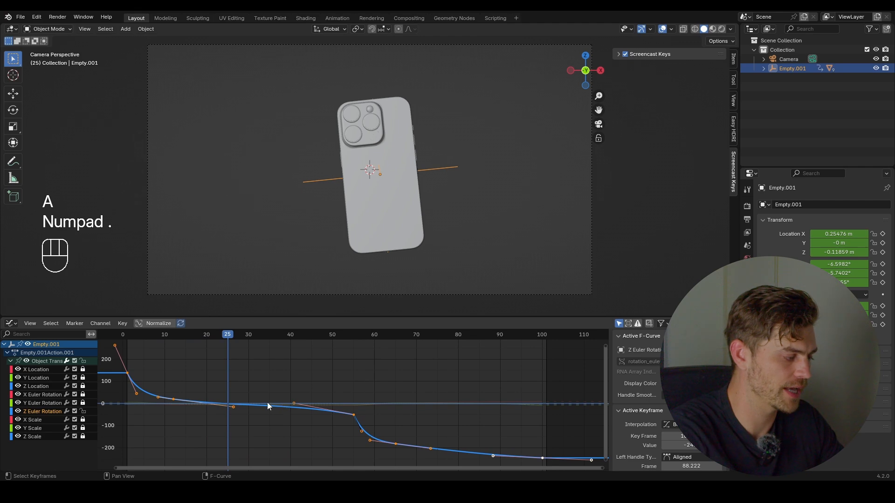
middle_click_drag(263, 388, 272, 391)
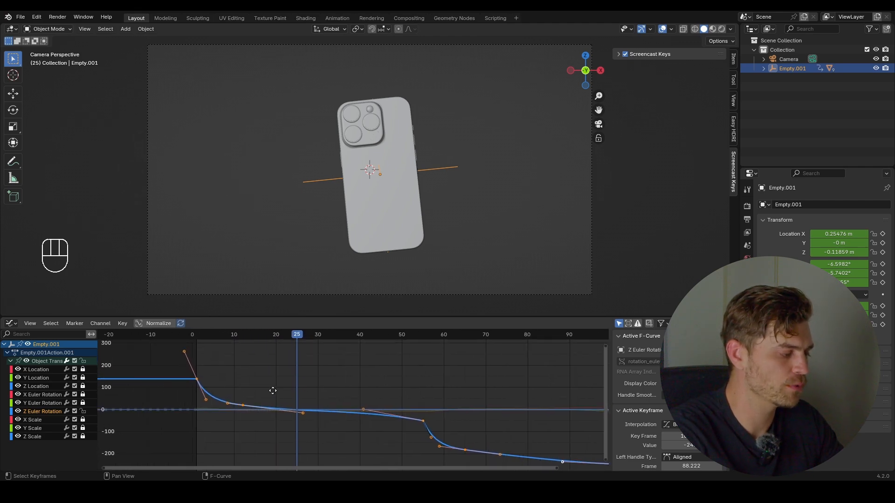
left_click_drag(267, 386, 233, 416)
key("g")
key("x")
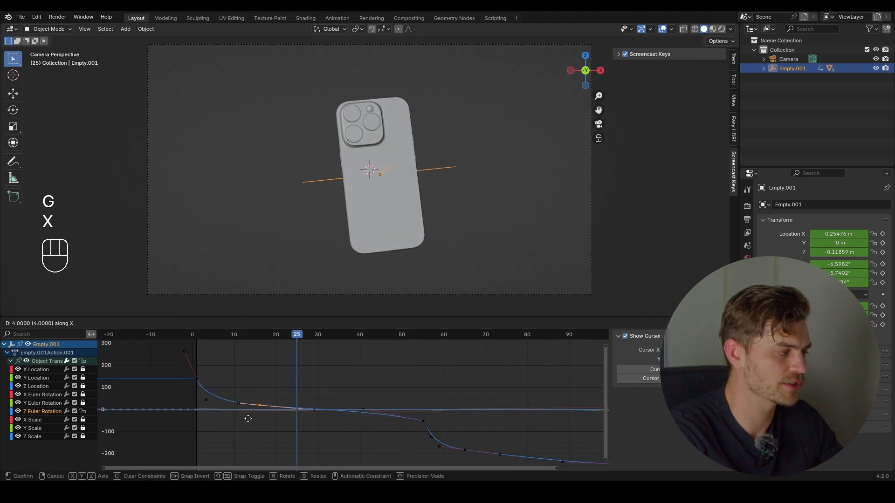
left_click(315, 425)
- Play back the phone's entrance repeatedly and scrub to about frame 40 to examine the rotation easing
key("shift+space")
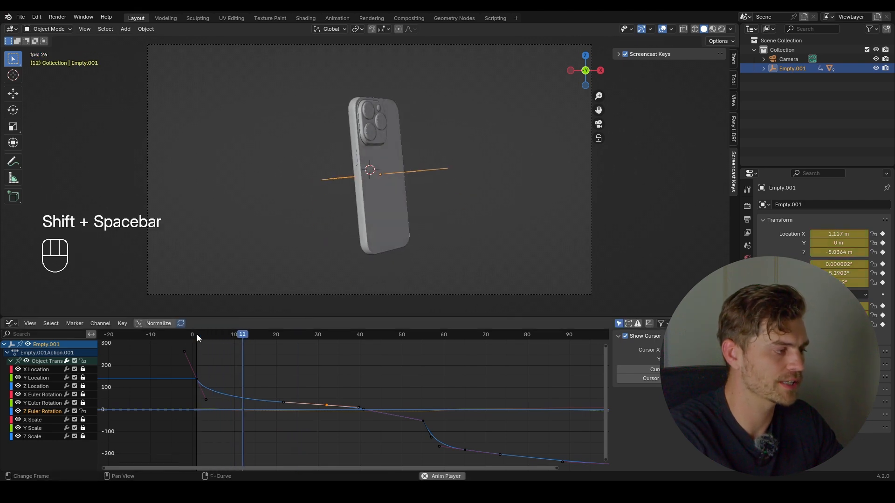
key("shift+space")
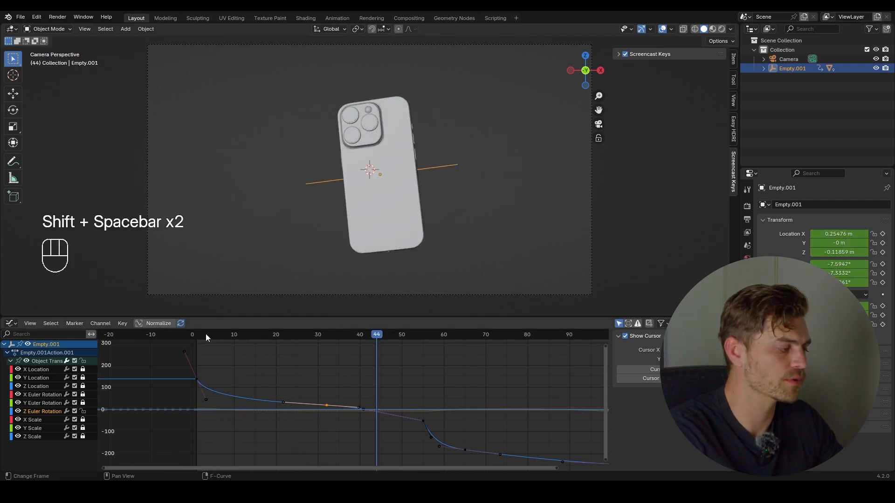
key("shift+space")
key("shift+space")
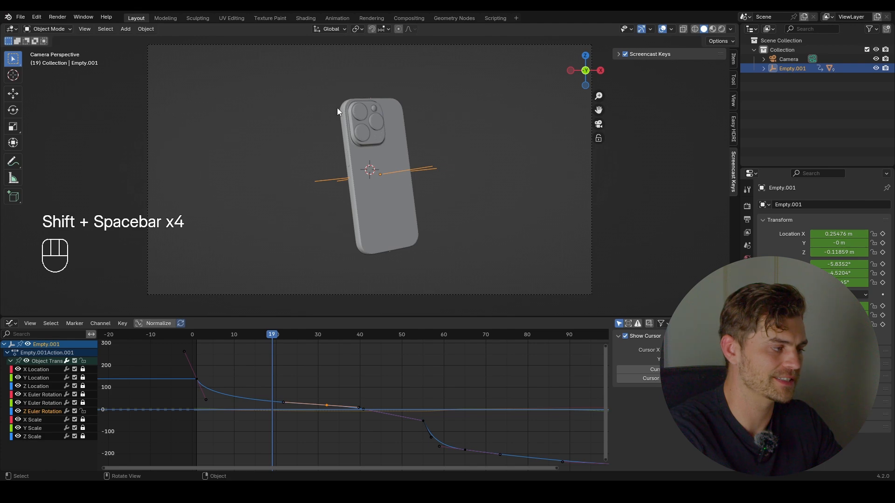
key("shift+space")
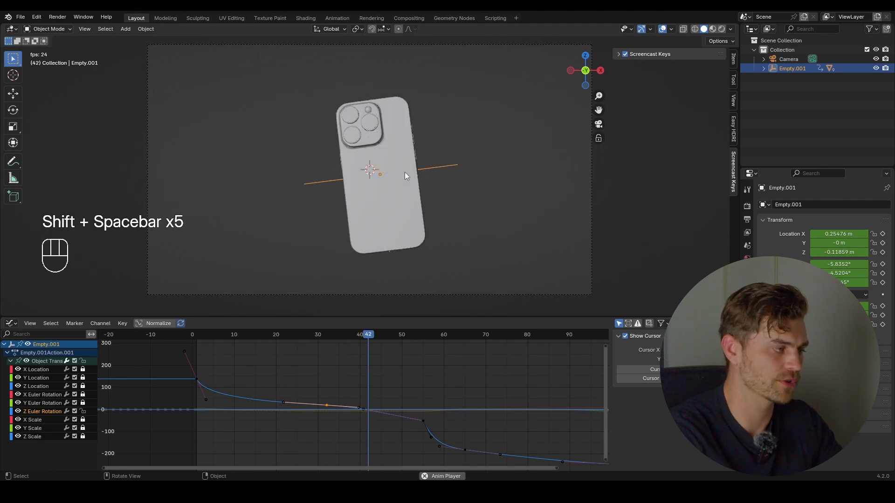
key("shift+space")
left_click_drag(394, 335, 358, 334)
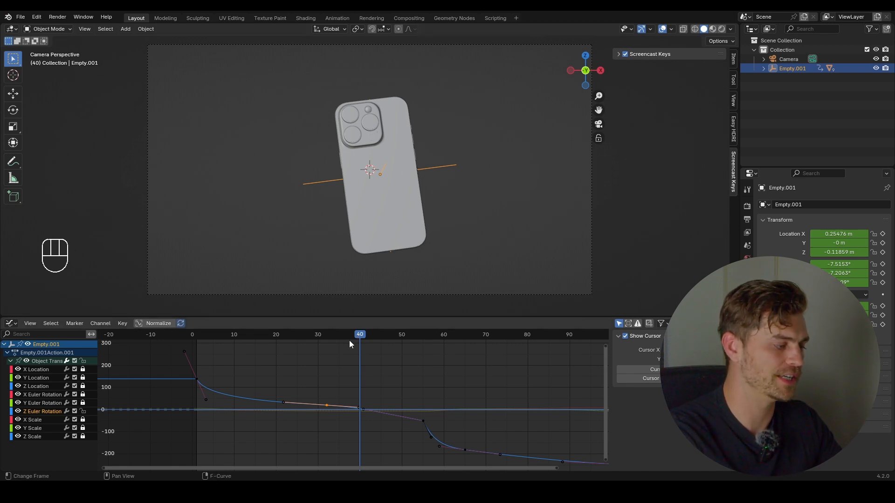
key("shift+space")
key("shift+space")
- Move the frame 65 Z Euler Rotation keyframe horizontally to about frame 67 and play back the spin
key("g")
key("x")
left_click(371, 430)
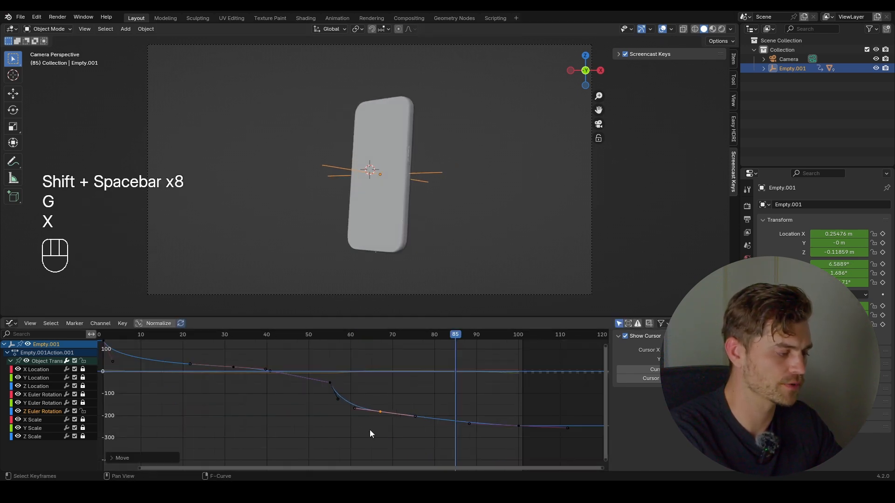
left_click(287, 339)
key("shift+space")
key("shift+space")
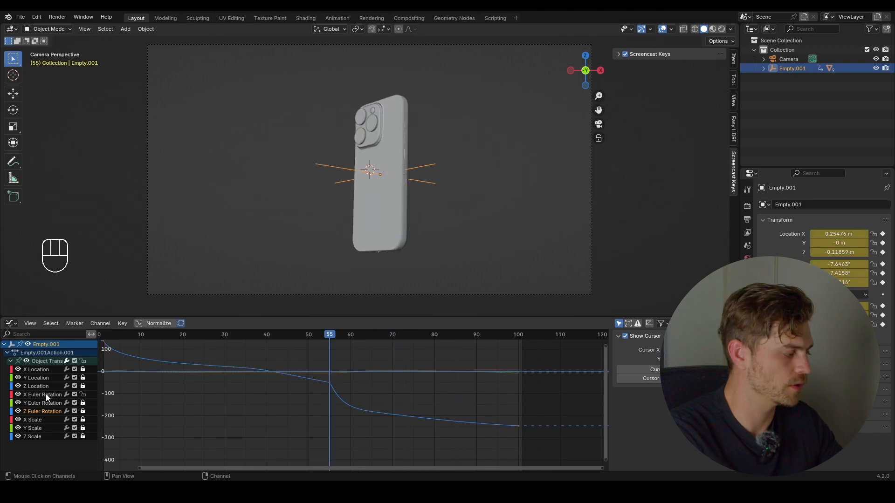
- Select the X Euler Rotation curve and set the frame 55 keyframe's right handle type to Free
left_click(46, 395)
key("a")
key("KP_Decimal")
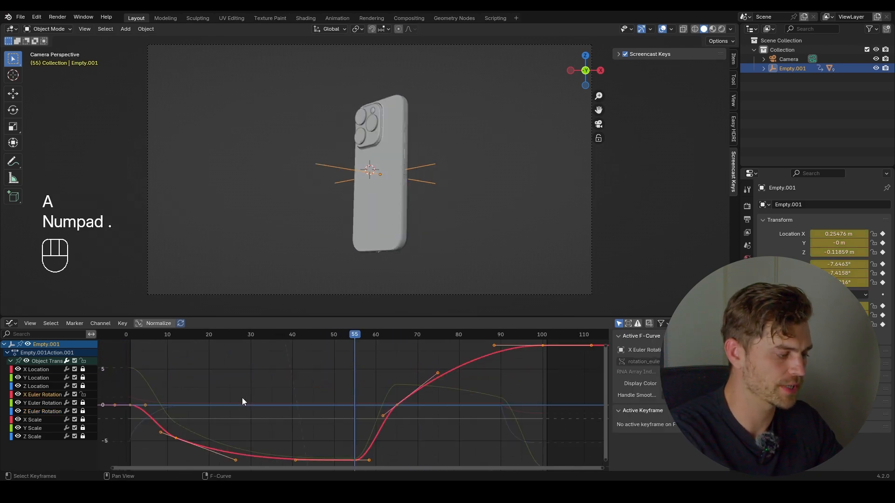
left_click_drag(389, 450, 366, 462)
key("g")
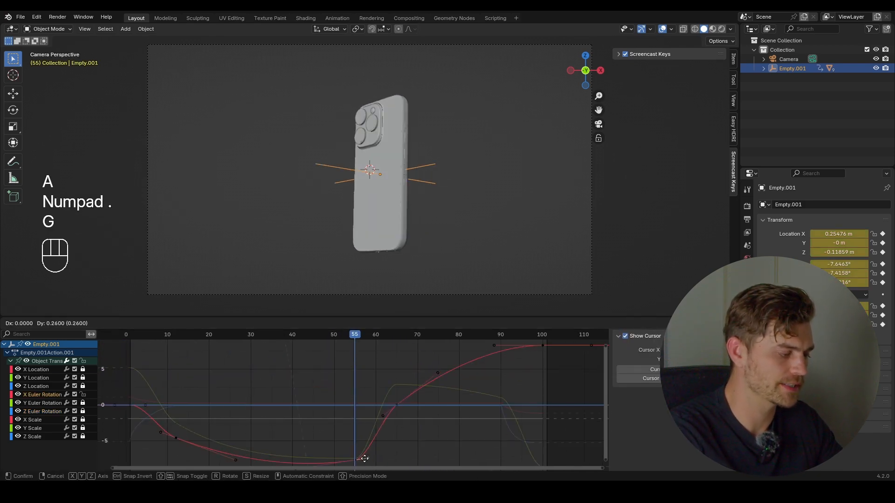
right_click(363, 454)
right_click(363, 454)
mouse_move(340, 398)
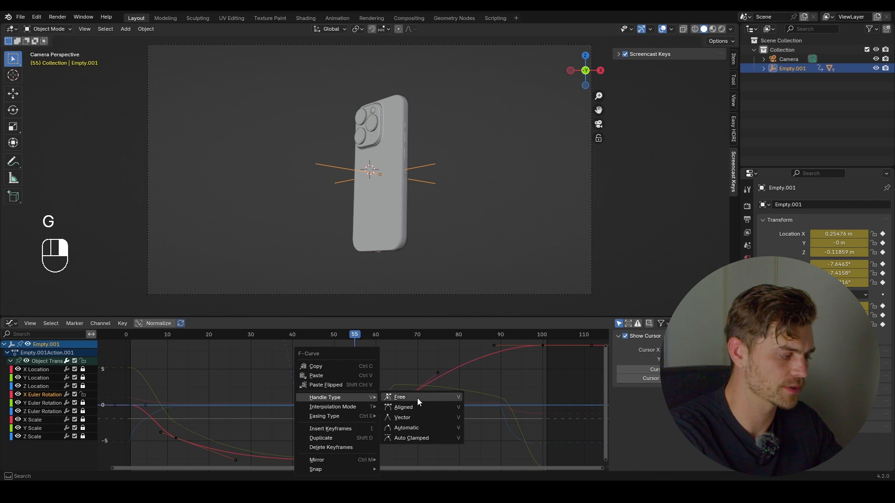
left_click(418, 398)
- Pull the frame 55 X Euler Rotation right handle up to about −3° at frame 56, shift the frame 65 keyframe to frame 63, and play back
scroll(404, 423, "down", 1)
left_click_drag(398, 433, 361, 460)
key("g")
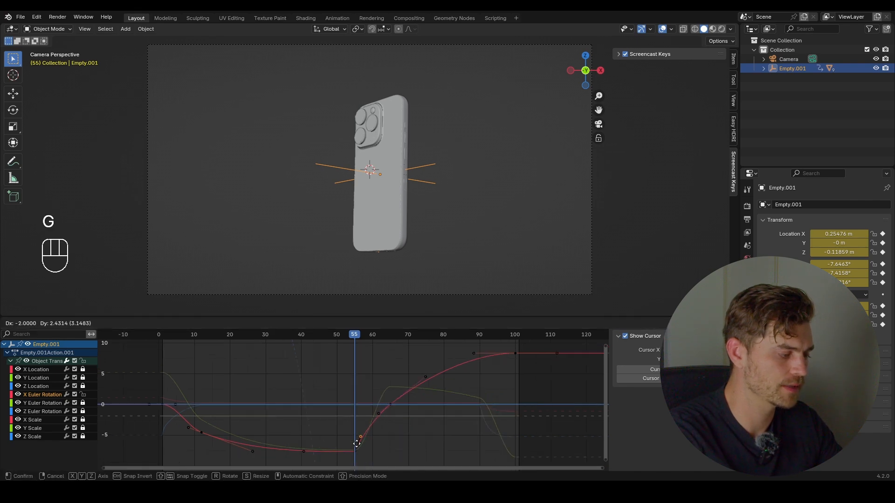
left_click(355, 432)
key("shift+space")
key("shift+space")
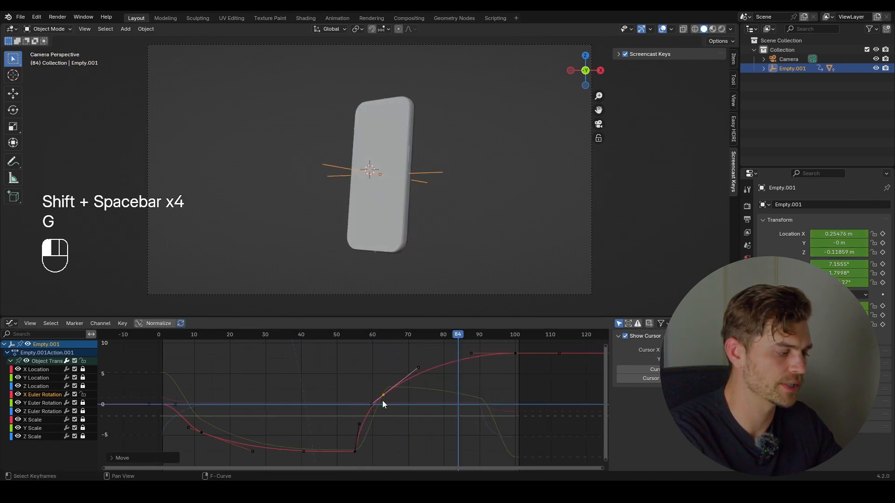
left_click(337, 335)
key("shift+space")
key("shift+space")
- Lock the X Euler Rotation curve, then select and unlock Y Euler Rotation
left_click(59, 405)
left_click(83, 396)
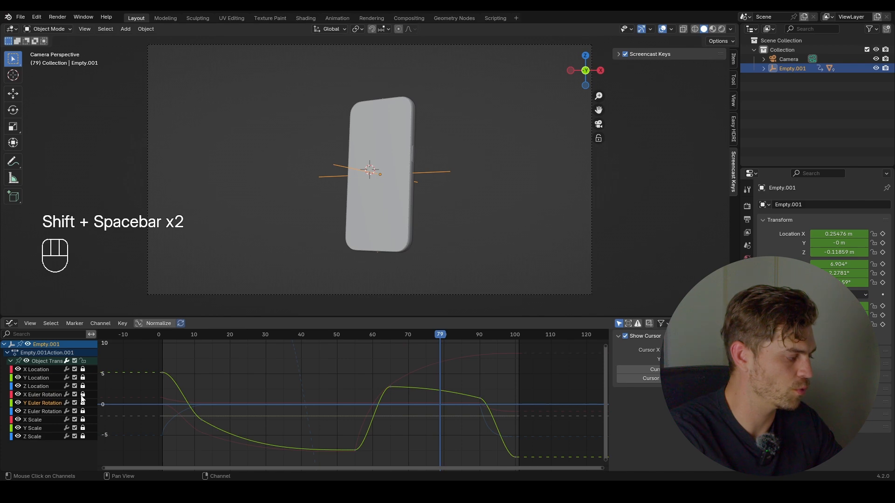
left_click(83, 403)
- Pull the frame 65 Y Euler Rotation keyframe's right handle up to about 7.5° at frame 77 and play back the animation
scroll(401, 386, "up", 3)
middle_click_drag(400, 384, 348, 388)
left_click_drag(359, 378, 321, 394)
left_click(386, 394)
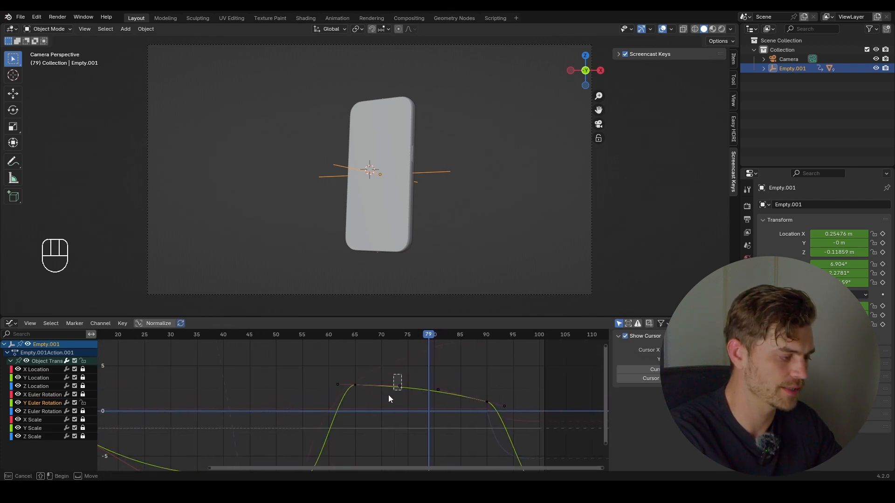
key("g")
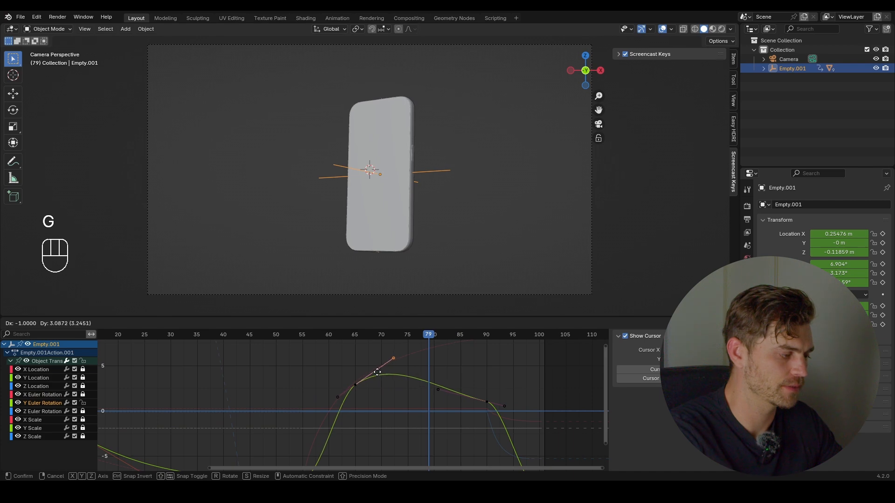
left_click(404, 359)
key("shift+space")
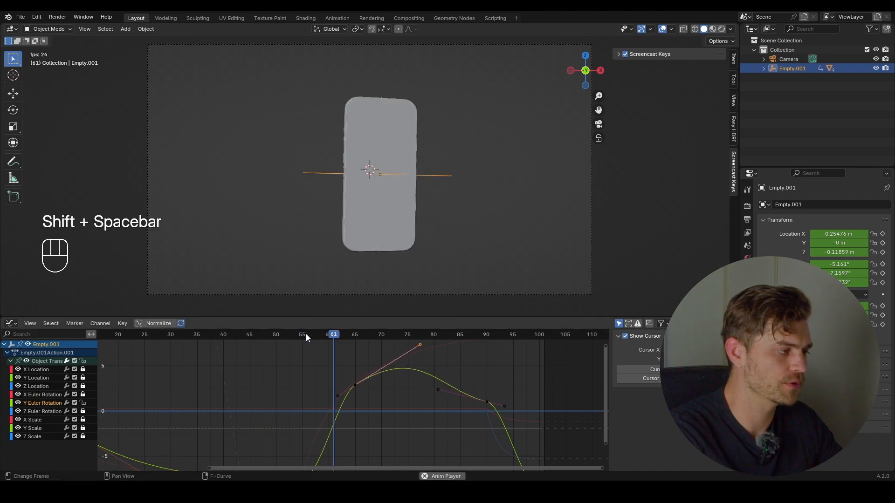
key("shift+space")
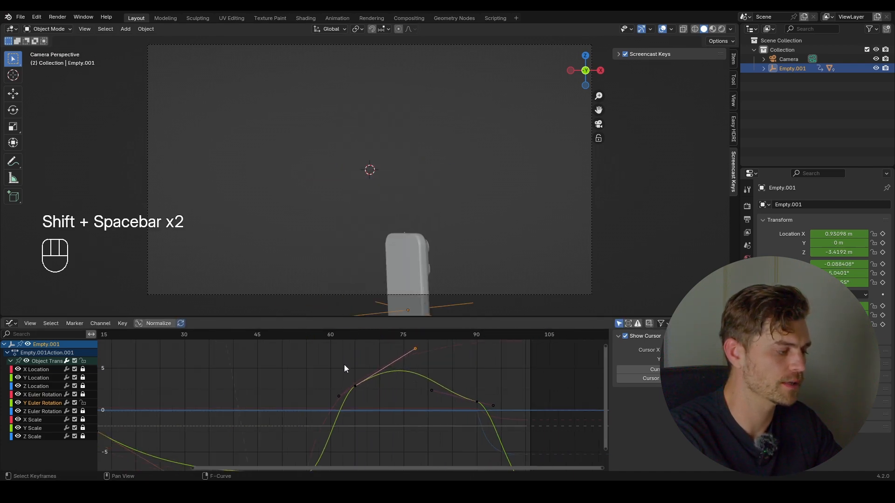
key("shift+space")
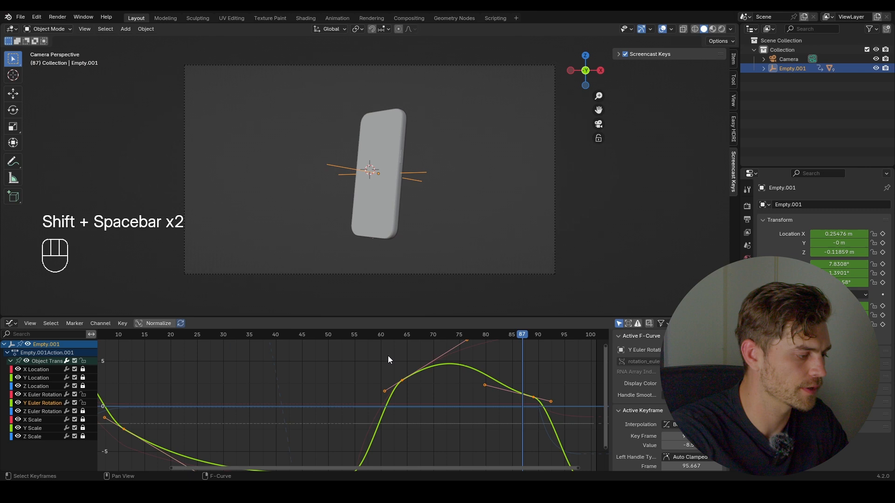
- Raise the frame 89 Y Euler Rotation keyframe's left handle to about 4° at frame 83 and play back the result
scroll(368, 347, "down", 2)
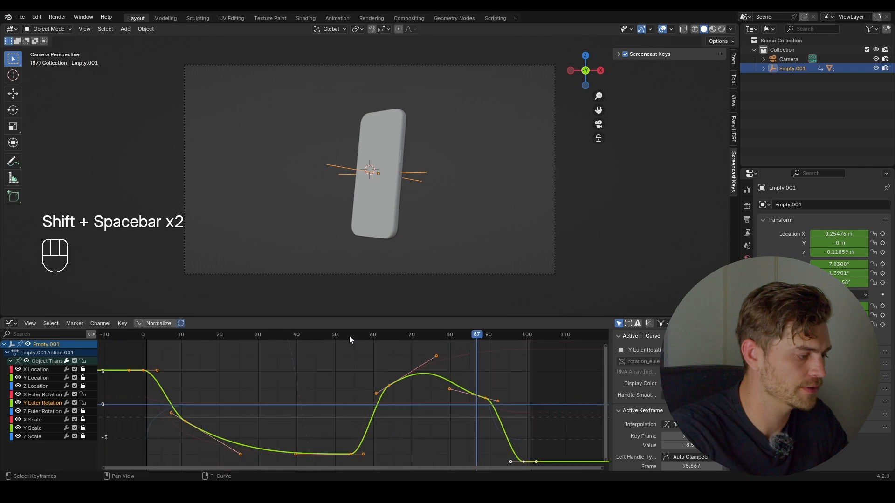
left_click(449, 390)
key("g")
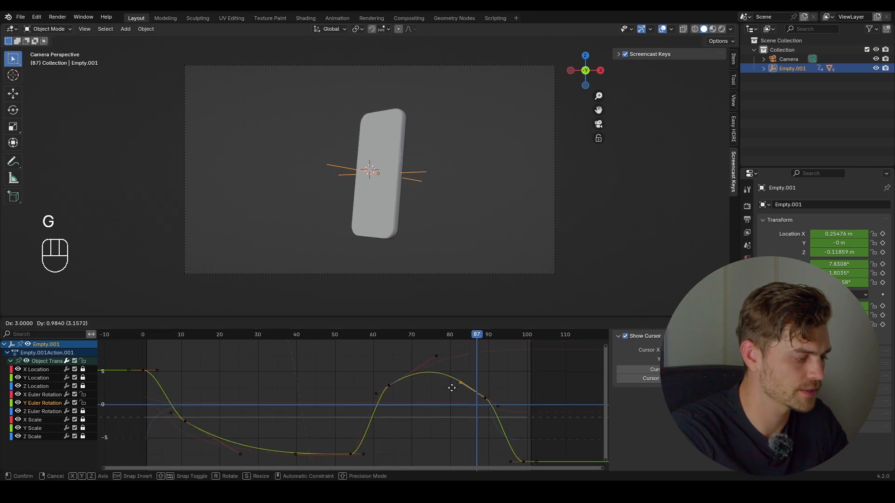
left_click(455, 380)
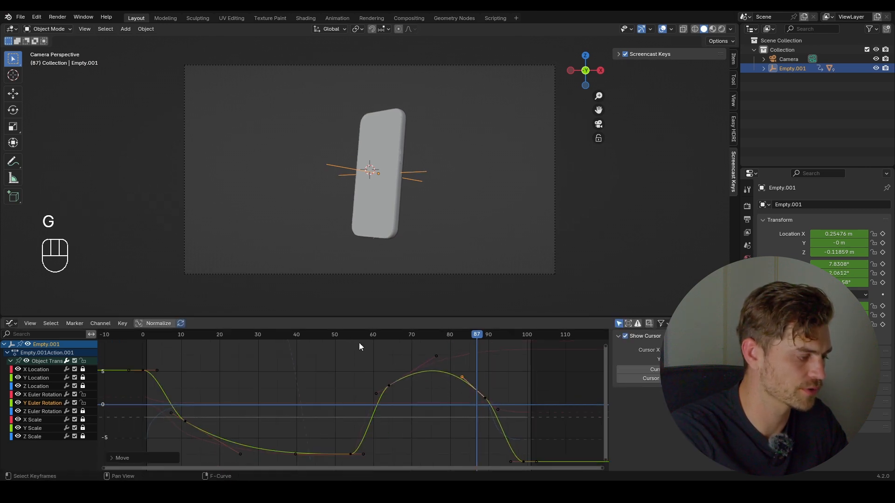
left_click(330, 336)
key("shift+space")
key("shift+space")
key("shift+space")
key("shift+space")
key("shift+space")
- Save the file and play back the full animation from frame 1
key("ctrl+s")
scroll(236, 334, "down", 2)
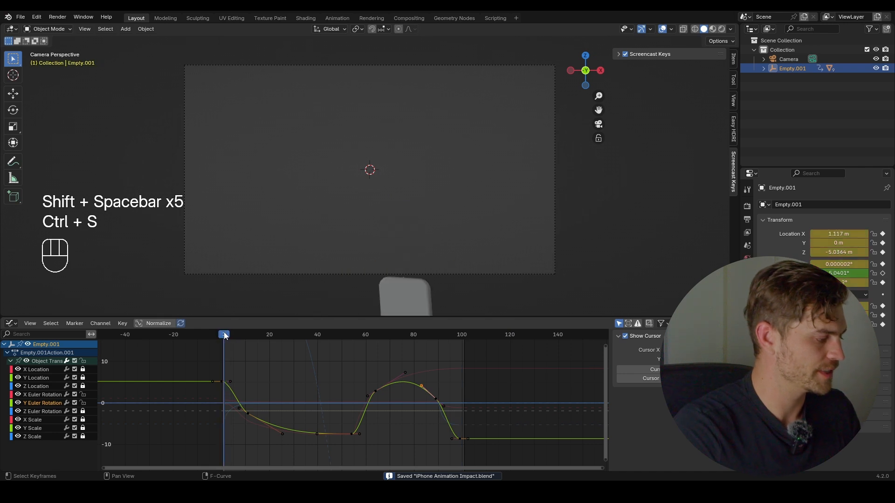
key("shift+space")
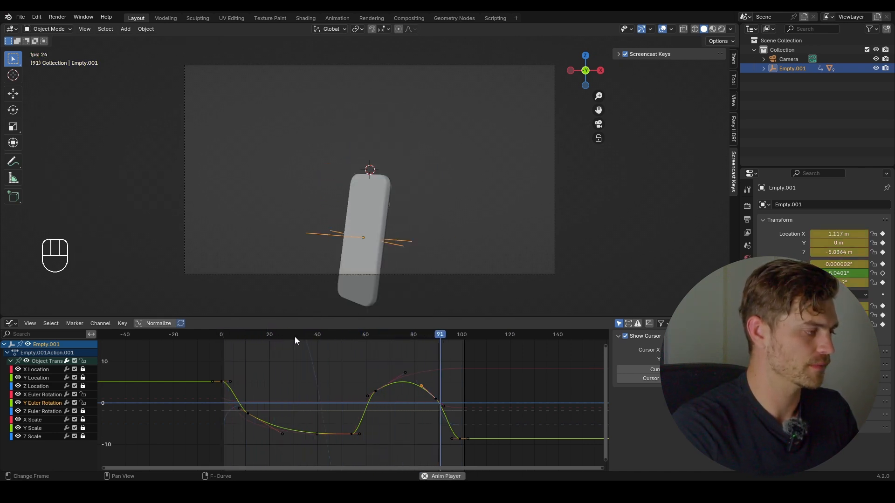
key("shift+space")
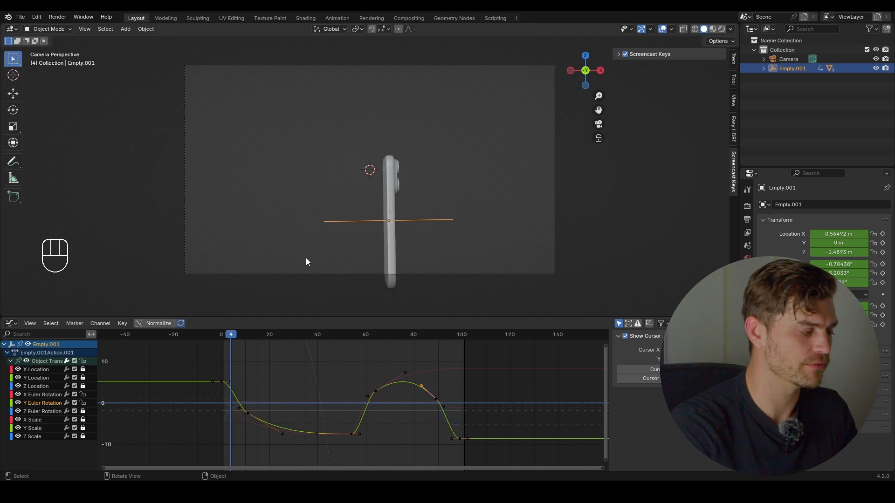
- Switch the Graph Editor area to the Timeline, play back the animation and save the file
left_click(11, 323)
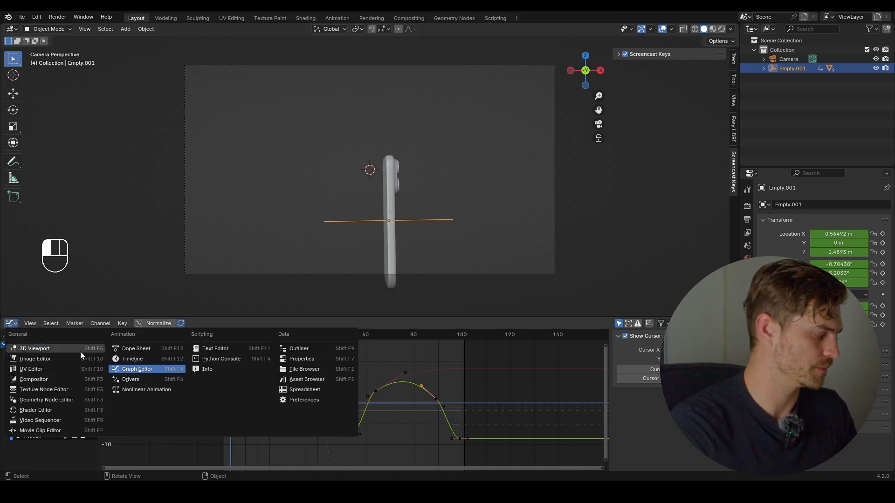
left_click(143, 359)
scroll(232, 362, "down", 2)
scroll(440, 225, "down", 3)
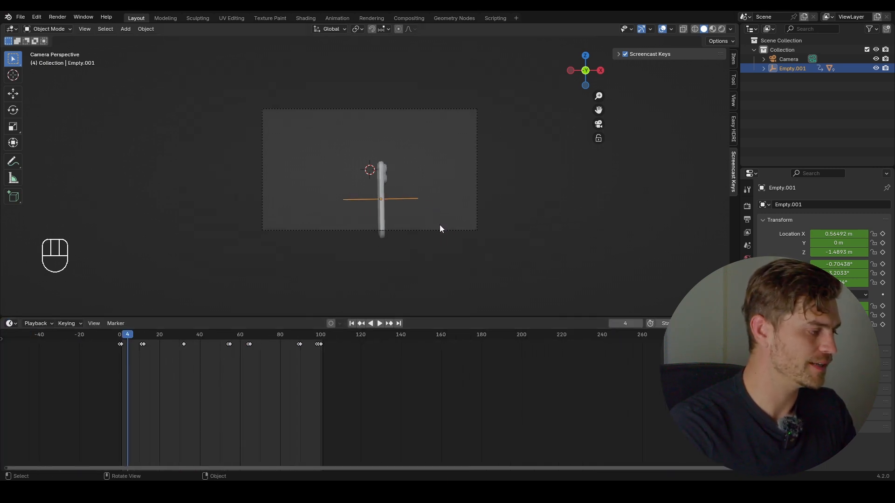
key("shift+space")
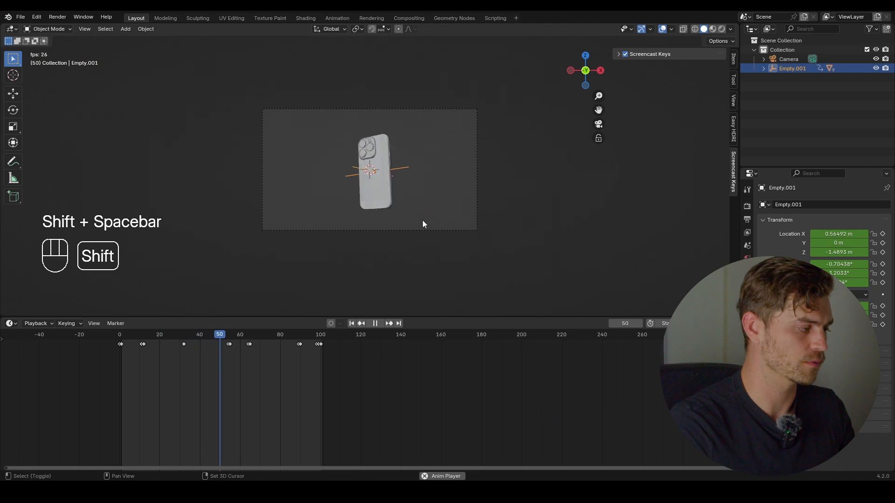
key("shift+space")
key("ctrl+s")
- Select the camera at frame 1 and insert a keyframe for it
left_click_drag(123, 333, 121, 335)
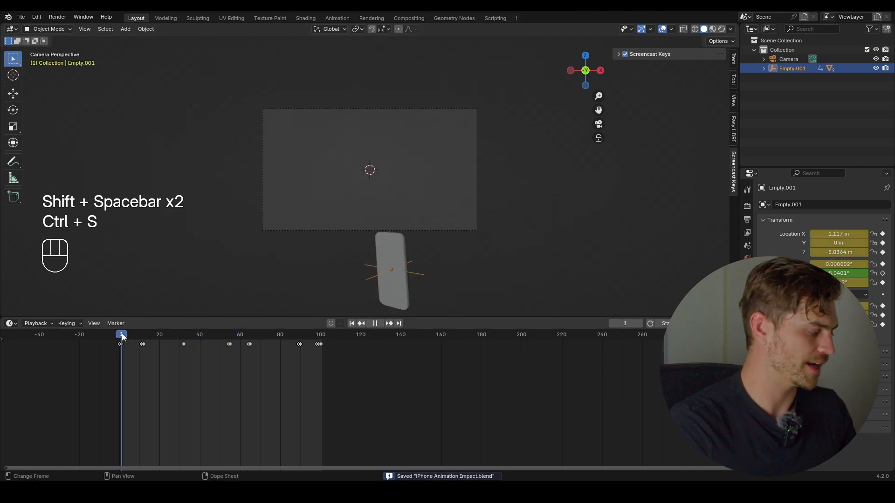
left_click(398, 111)
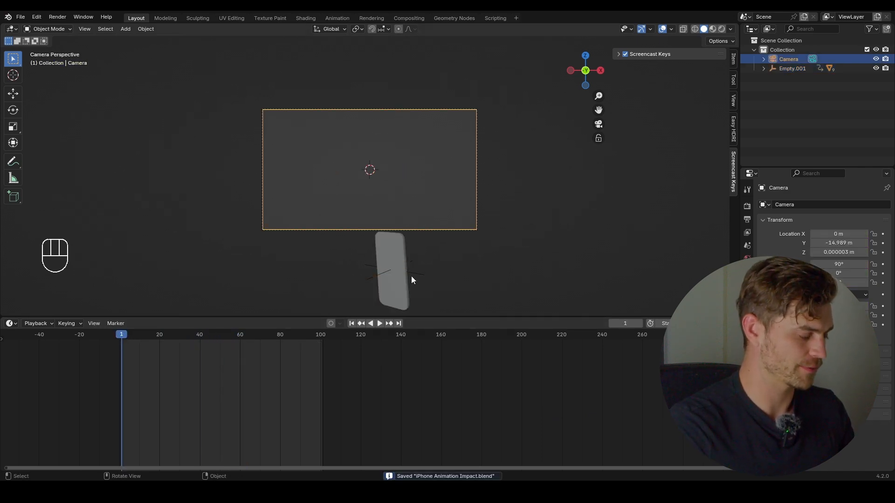
key("i")
- At frame 48, move the camera along its local Z axis to about Y −12.43 m, keyframe it and play back the push-in
left_click_drag(124, 334, 216, 348)
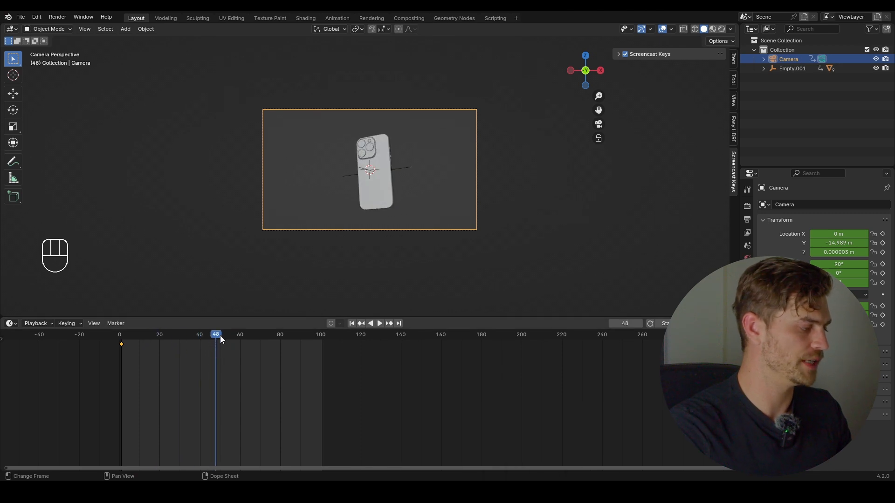
key("g")
key("z")
key("z")
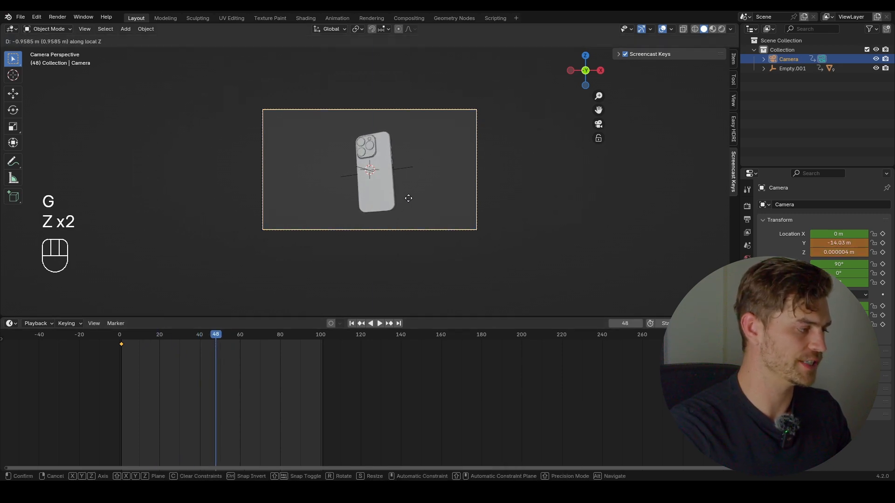
left_click(411, 185)
key("i")
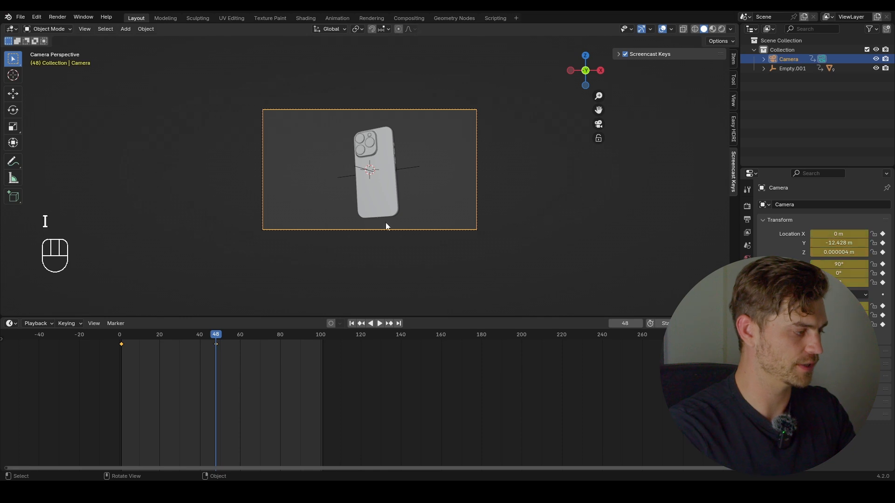
left_click_drag(154, 342, 125, 342)
key("shift+space")
key("shift+space")
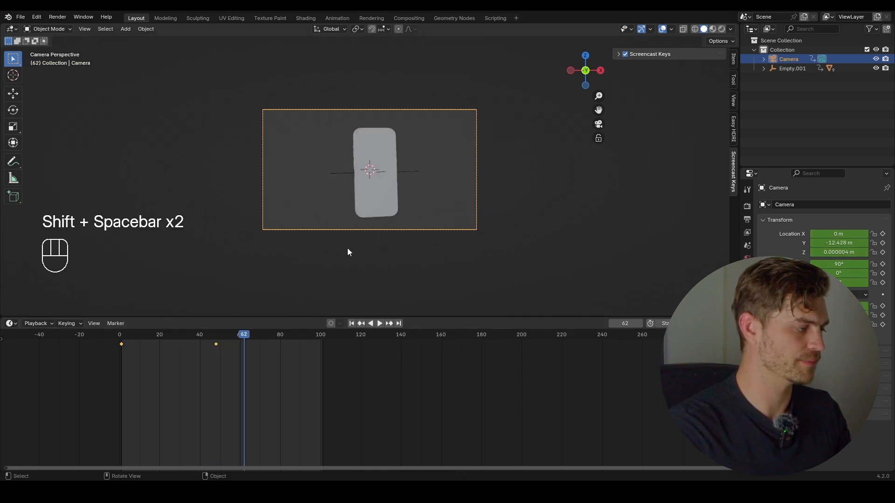
- At frame 60, move the camera closer to the phone along its local Z axis
left_click(240, 336)
key("g")
key("z")
key("z")
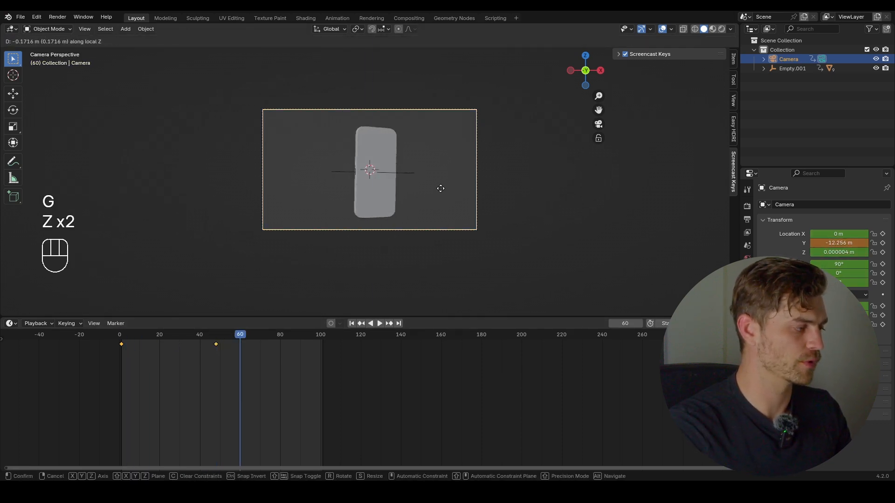
- Move the camera slightly closer to the phone along its local Z axis at frame 60, keyframe it, and play it back
left_click(443, 181)
key("i")
left_click(194, 334)
key("shift+space")
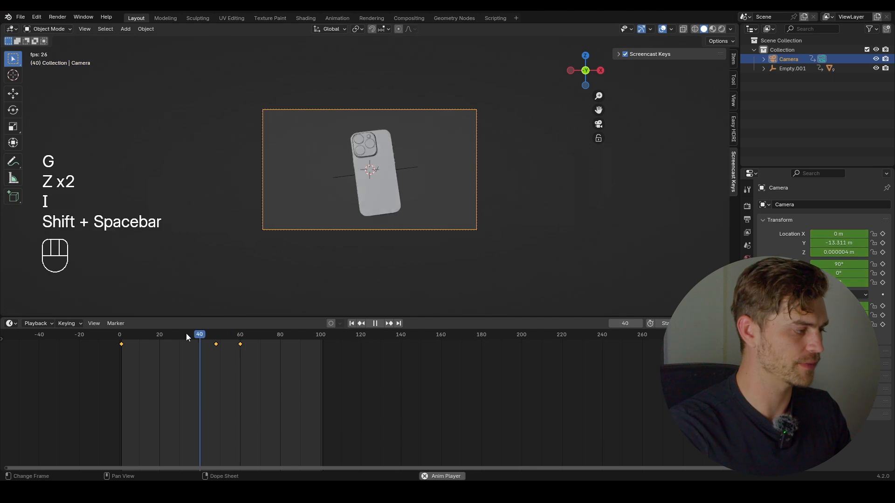
- Pull the camera back about 0.9 m along its local Z axis and keyframe it at frame 100
left_click(321, 335)
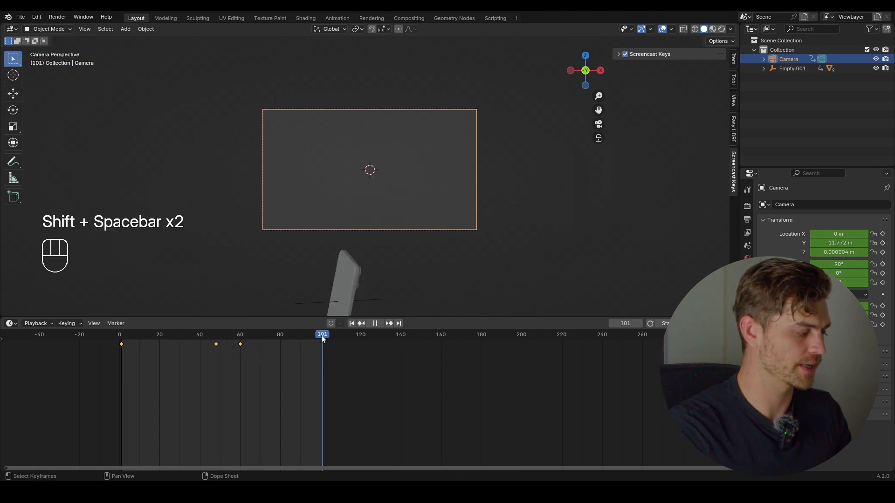
key("g")
key("z")
key("z")
left_click(404, 241)
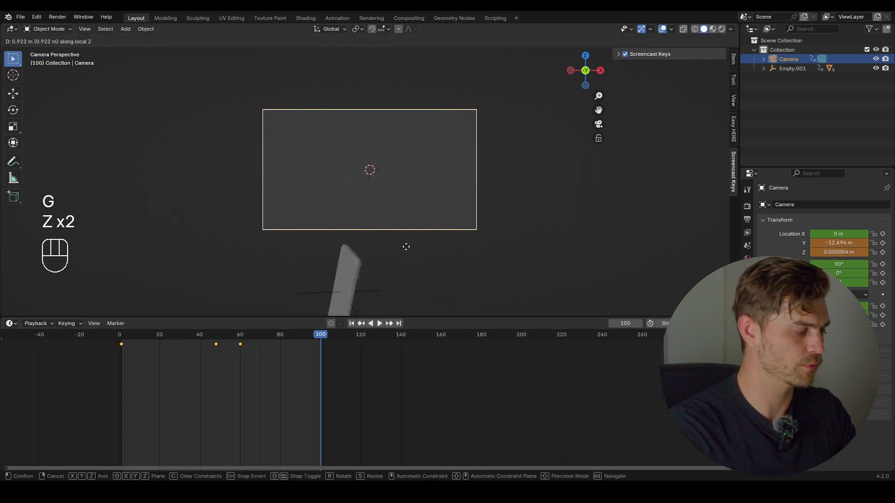
key("i")
- Play back the camera animation, then change the timeline area to the Graph Editor
left_click_drag(326, 335, 220, 348)
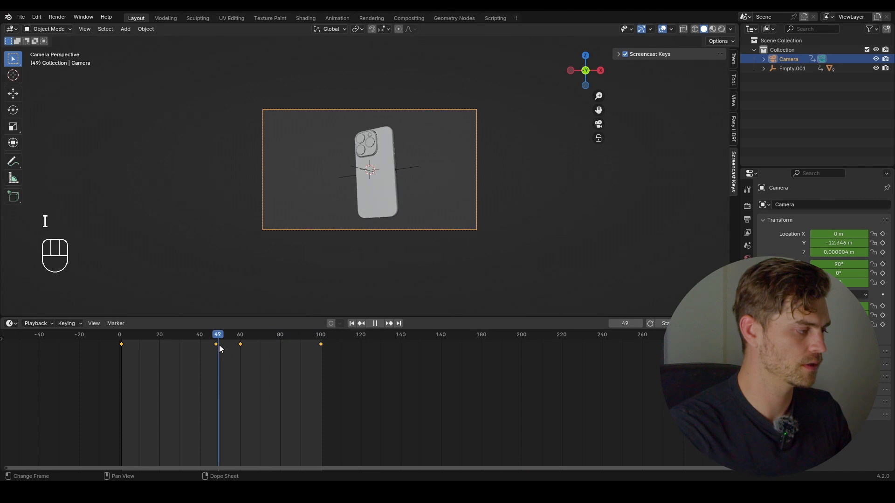
key("shift+space")
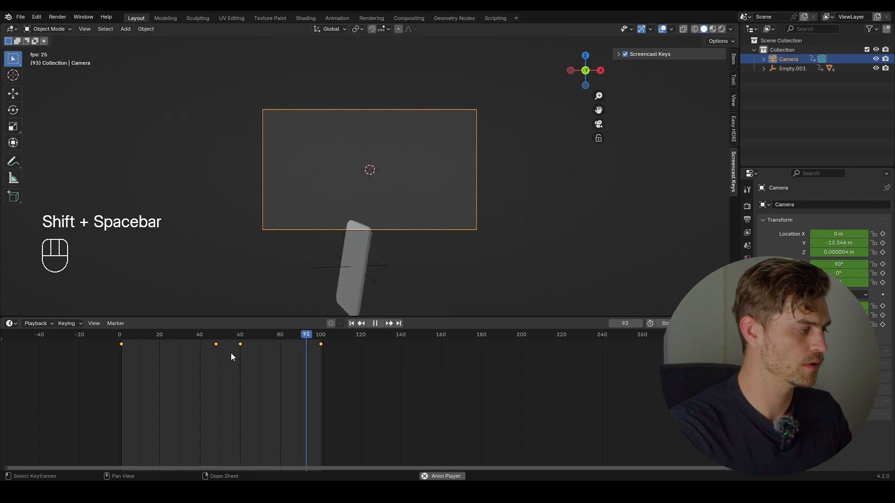
key("shift+space")
left_click(12, 324)
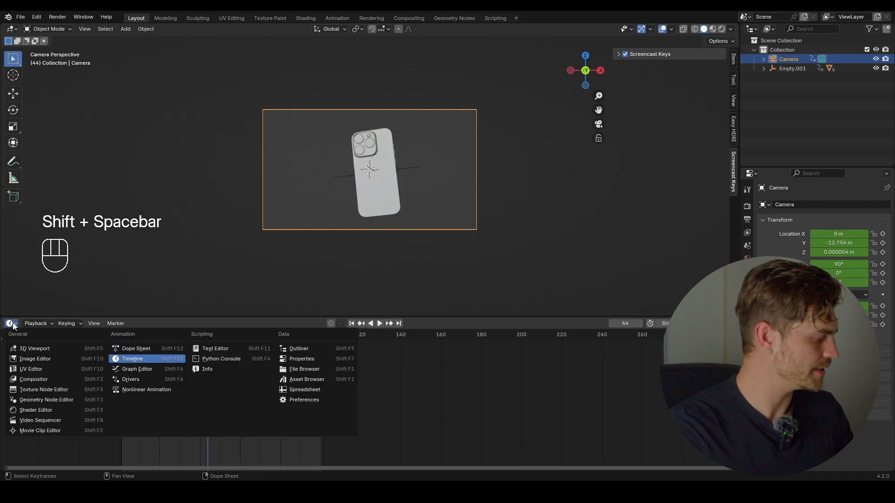
left_click(153, 369)
- Lock all camera transform channels except Y Location, then select its whole curve and frame it in the graph
left_click(11, 361)
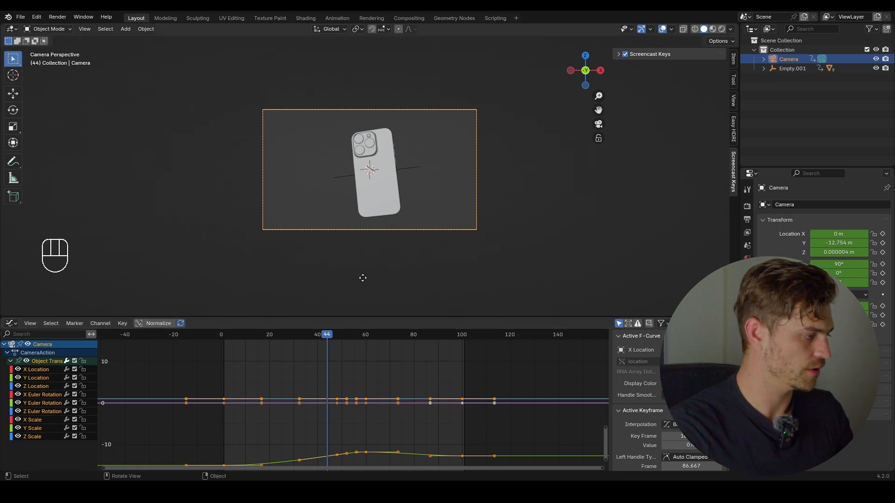
key("g")
key("y")
right_click(182, 343)
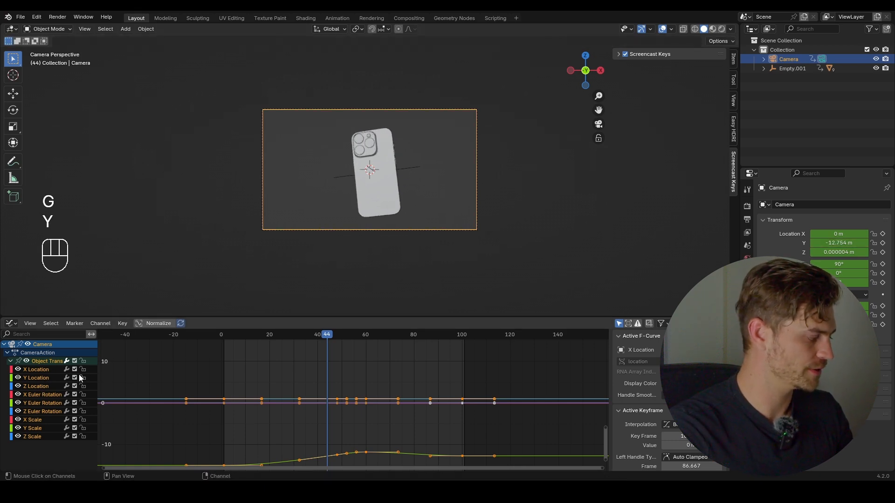
left_click(84, 362)
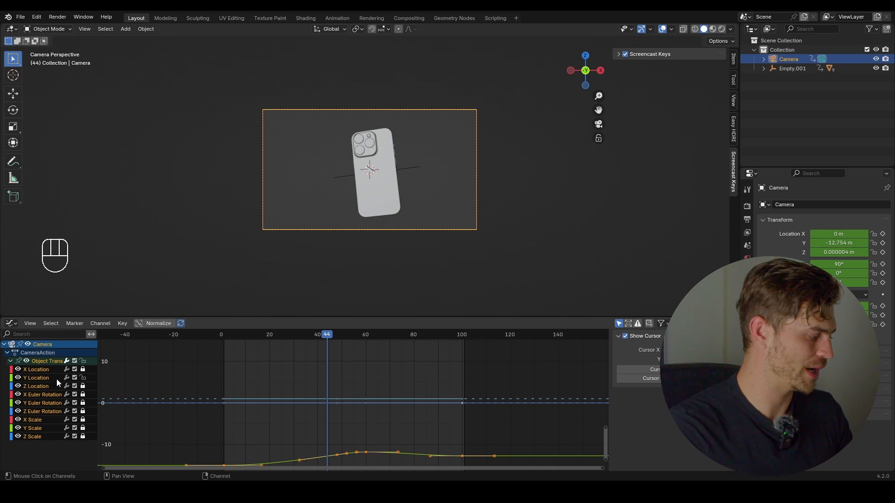
left_click(57, 379)
key("a")
key("KP_Decimal")
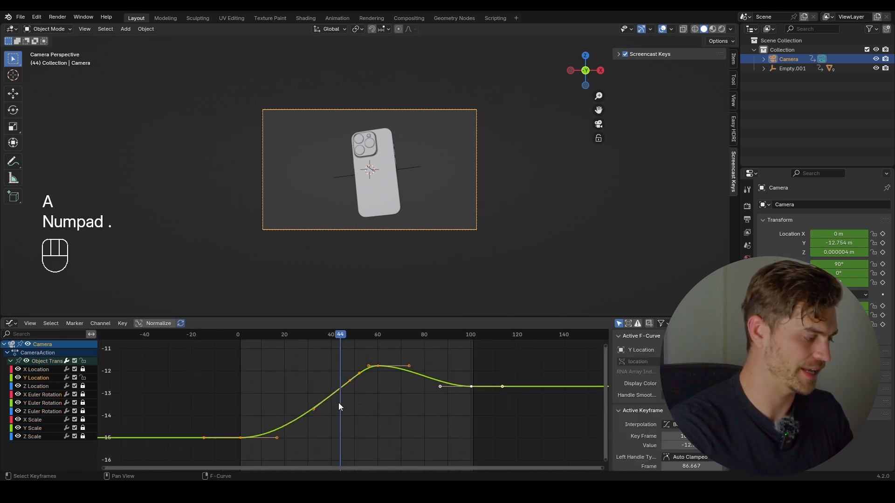
- Raise the outgoing handle of the frame 1 key on the Y Location curve to about frame 12, value -12.3, and preview
left_click(278, 453)
key("g")
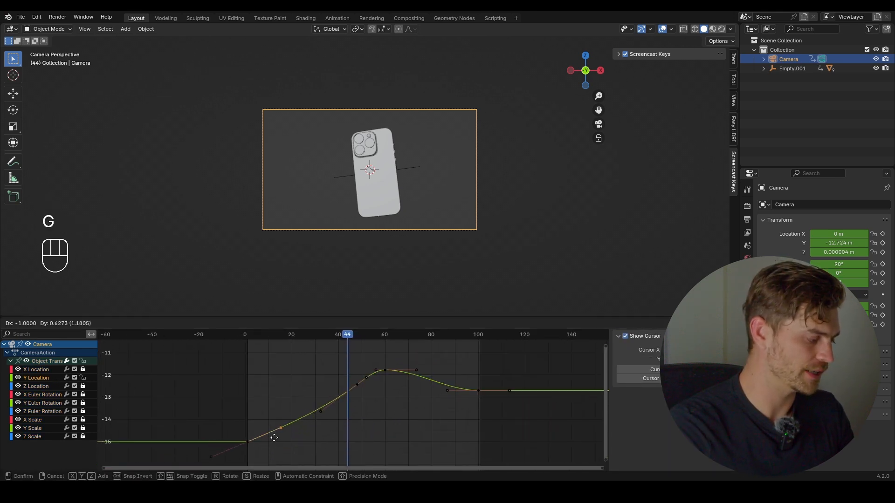
left_click(267, 391)
key("shift+space")
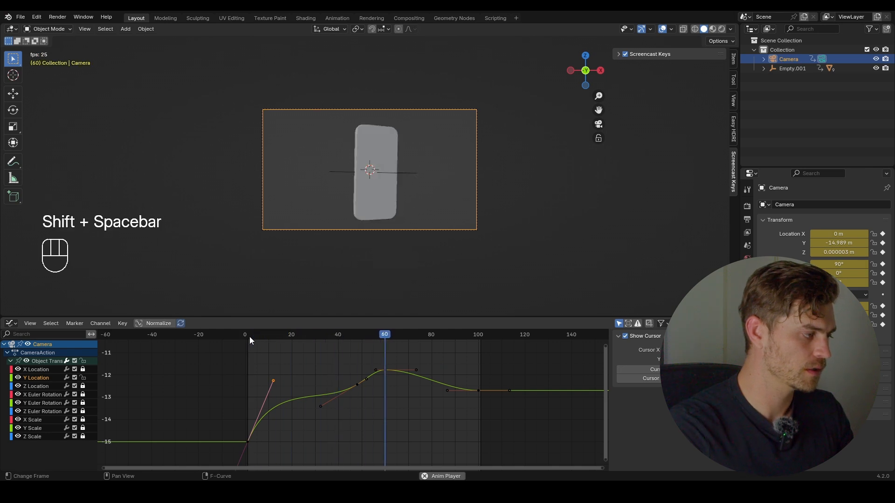
key("shift+space")
key("shift+space")
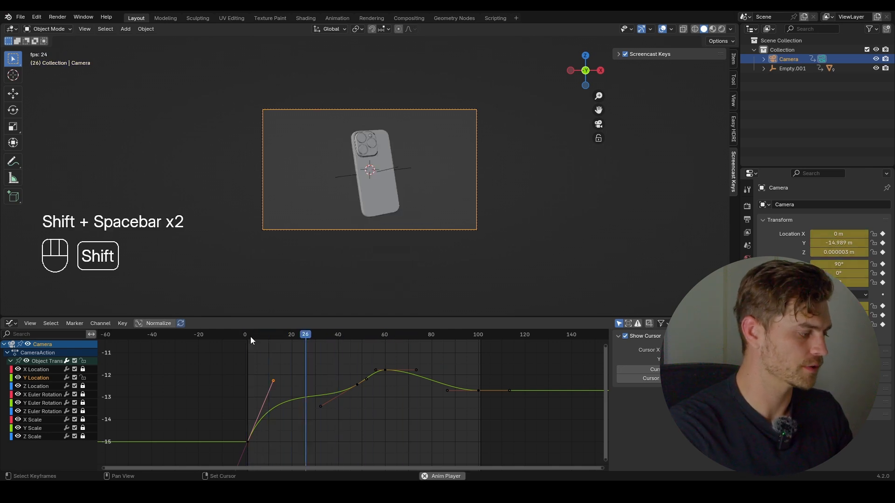
key("shift+space")
- Lower the frame 1 key's outgoing handle to about frame 10, value -13.3, for a gentler start, and replay the animation
mouse_move(250, 337)
left_mouse_down()
mouse_move(287, 340)
mouse_move(248, 340)
left_mouse_up()
key("g")
left_click(270, 388)
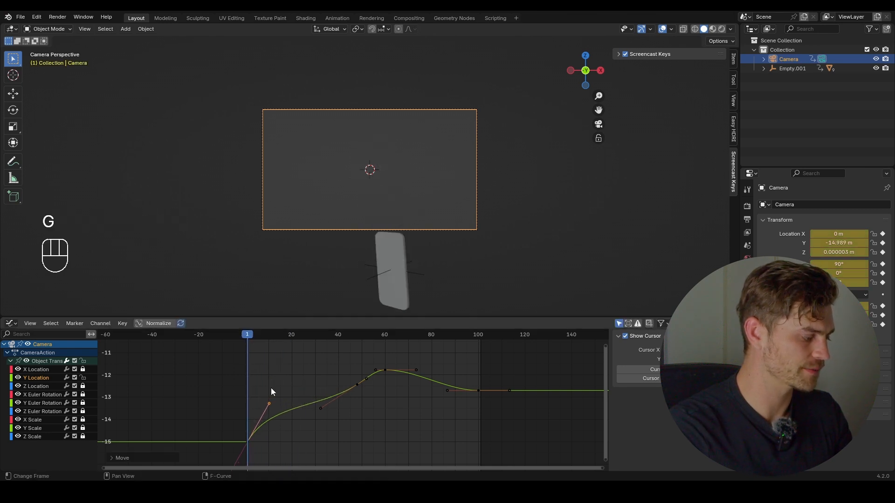
key("shift+space")
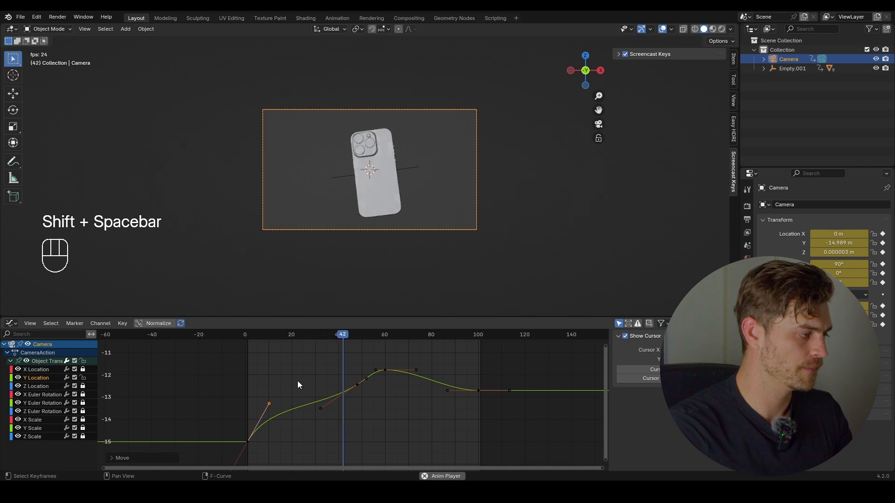
key("shift+space")
key("shift+space")
key("shift+space")
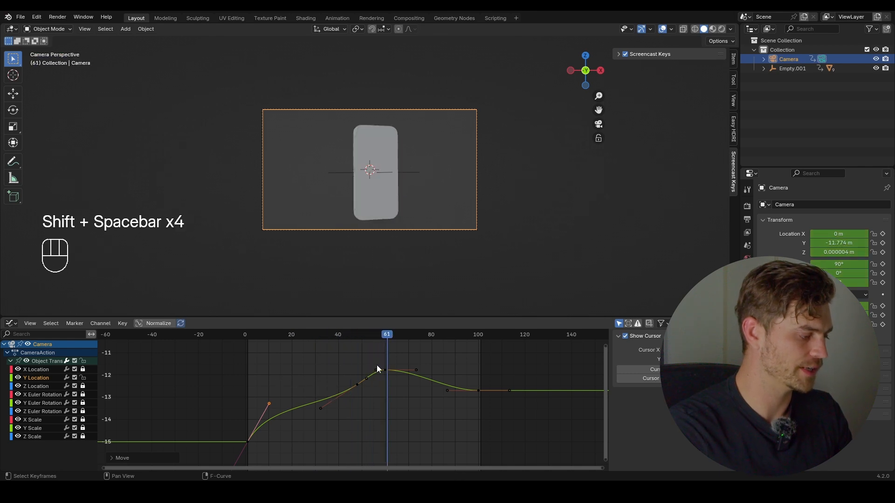
key("shift+space")
key("shift+space")
- Stretch the outgoing handle of the frame 60 key nearly horizontally to about frame 88 and preview the camera move
left_click_drag(425, 360, 410, 377)
key("g")
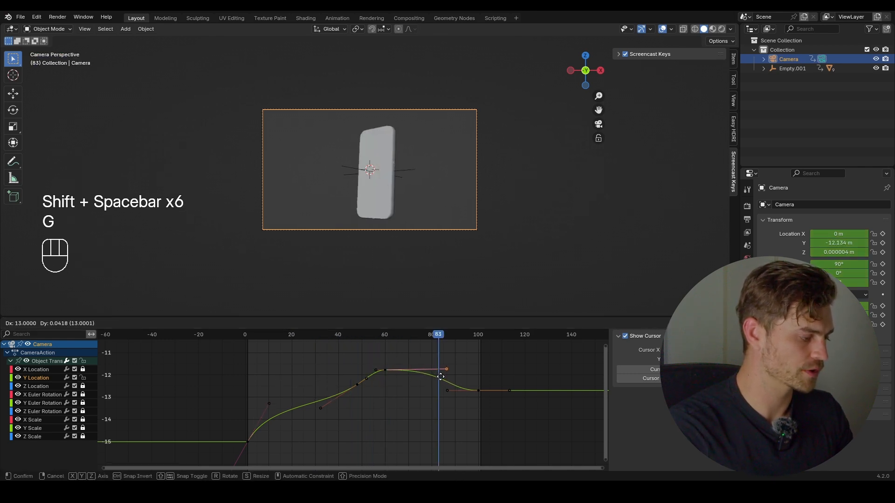
left_click(445, 377)
left_click_drag(385, 335, 374, 335)
key("shift+space")
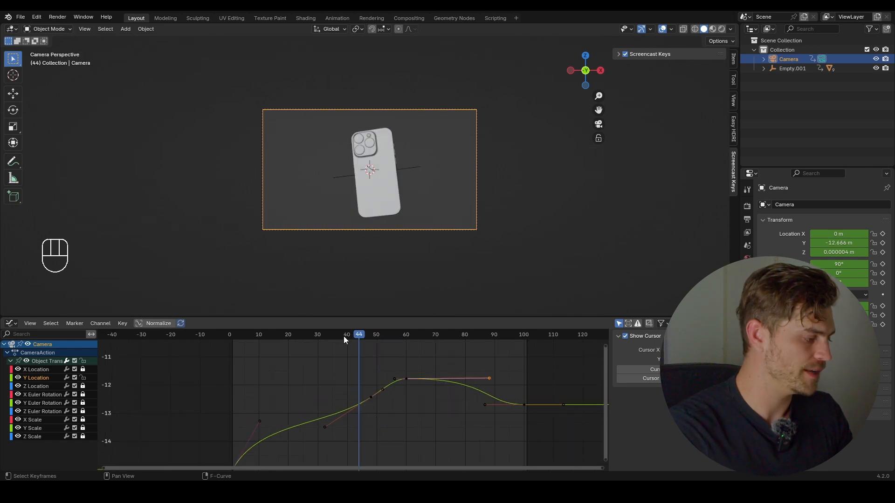
key("shift+space")
key("shift+space")
key("shift+space")
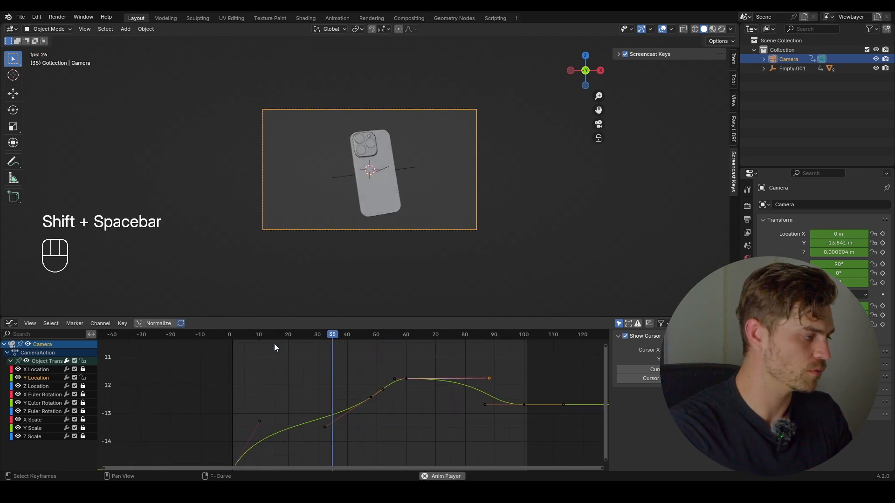
key("shift+space")
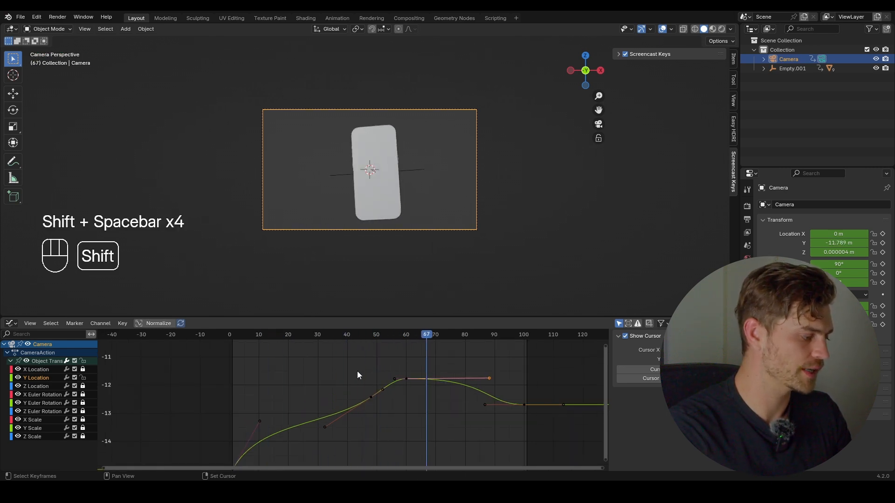
- Raise the frame 60 key of the Y Location curve to a value of about -11.2 and preview it
left_click(405, 375)
key("g")
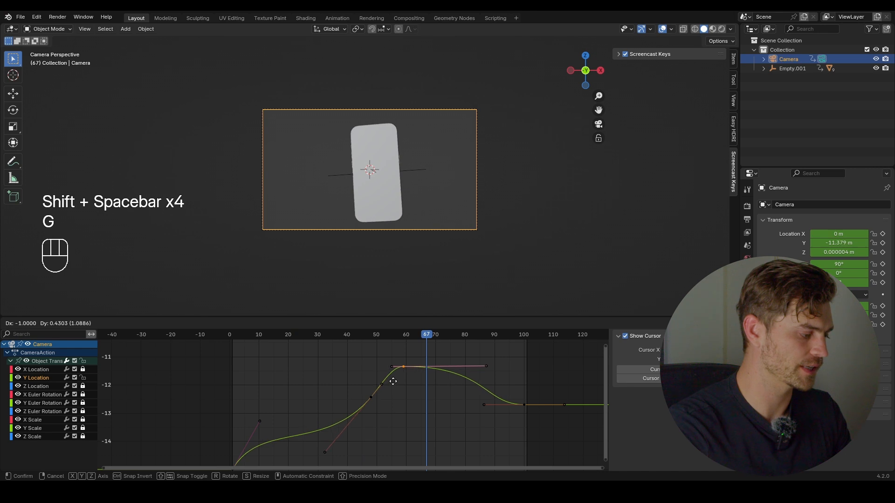
left_click(395, 377)
key("shift+space")
scroll(373, 370, "down", 2)
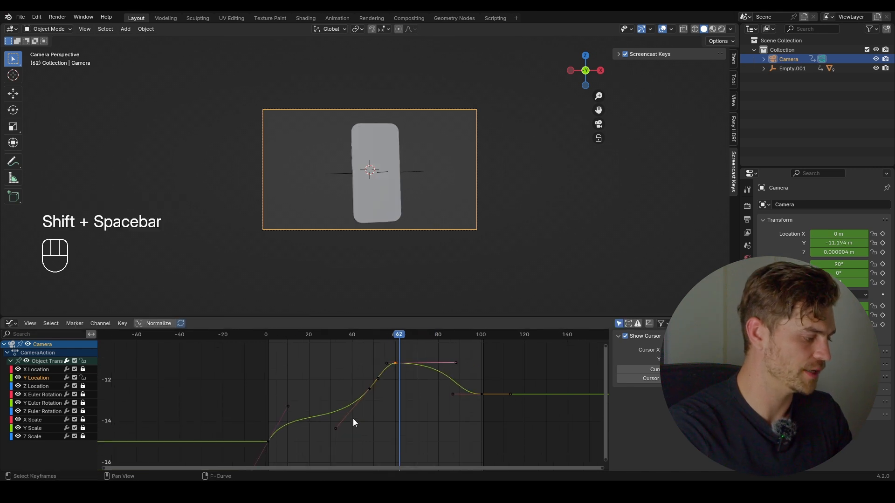
- Move the incoming handle of the frame 48 key up and back to about frame 29, value -13.8
left_click(336, 428)
key("g")
left_click(315, 423)
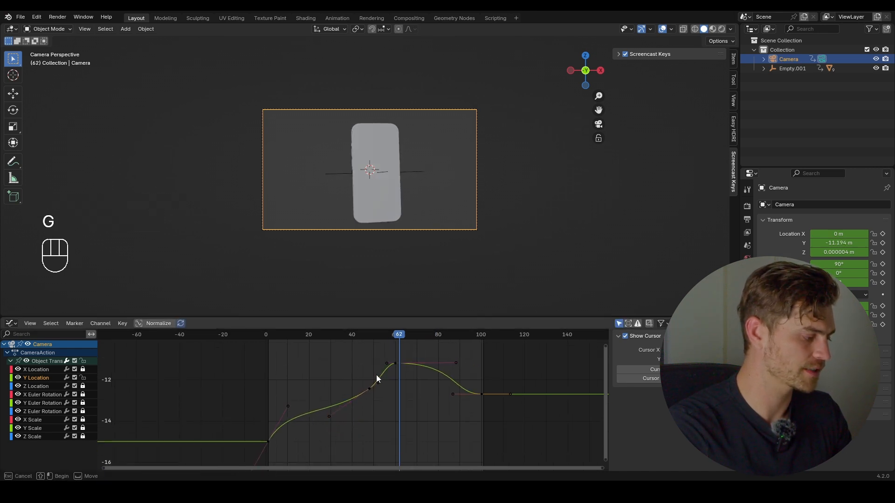
- Shift the frame 48 key about 7 frames earlier along the time axis and play the animation from the start
left_click(370, 389)
key("g")
key("x")
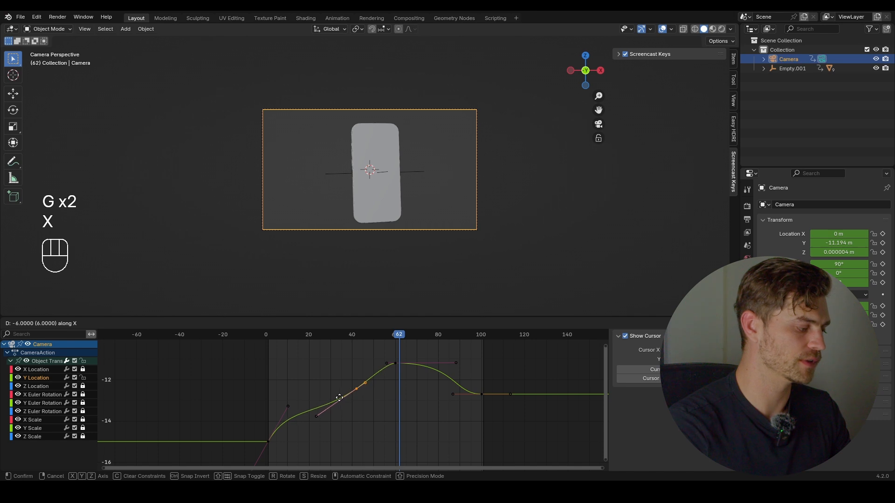
left_click(339, 398)
left_click(269, 335)
key("shift+space")
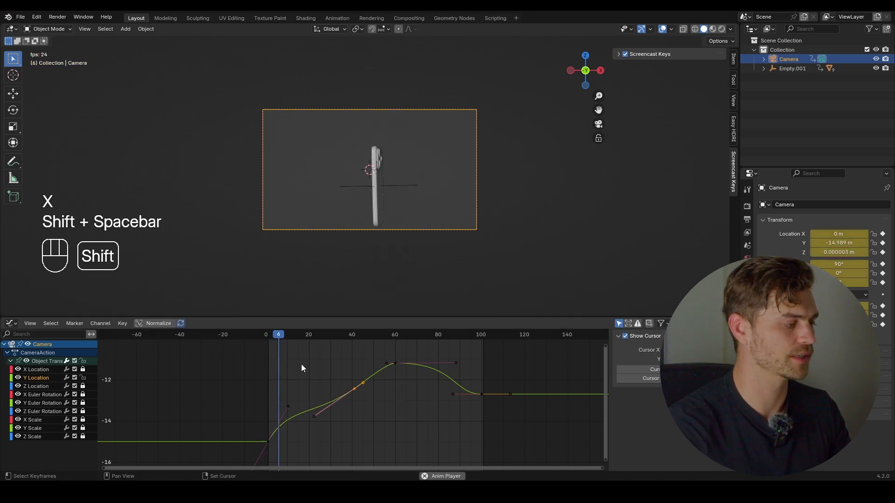
key("shift+space")
- Raise the middle key's incoming handle and slightly lower the frame 1 key's outgoing handle to smooth the curve, then preview it
left_click(303, 413)
key("g")
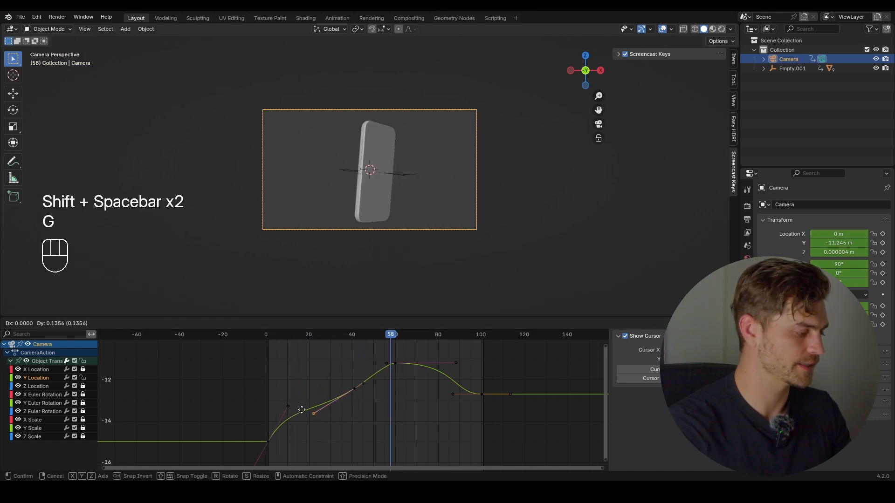
left_click(300, 406)
left_click(288, 406)
key("g")
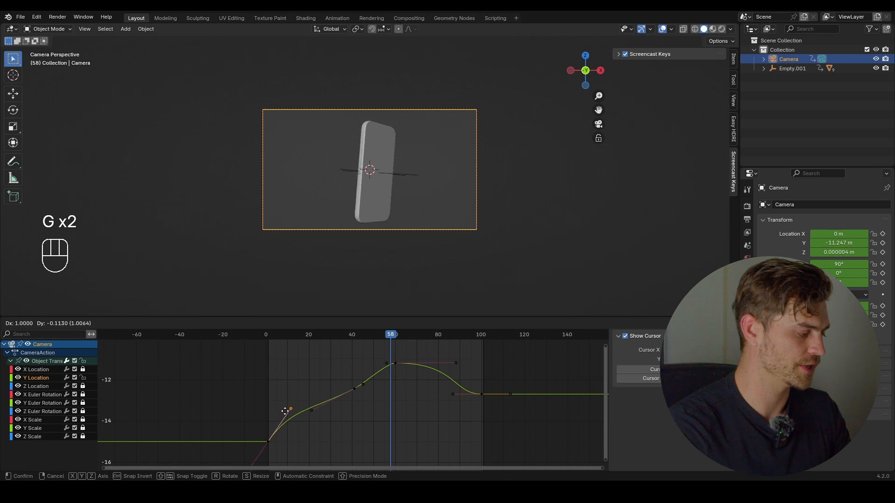
left_click(286, 412)
right_click(360, 350, "shift")
key("shift+space")
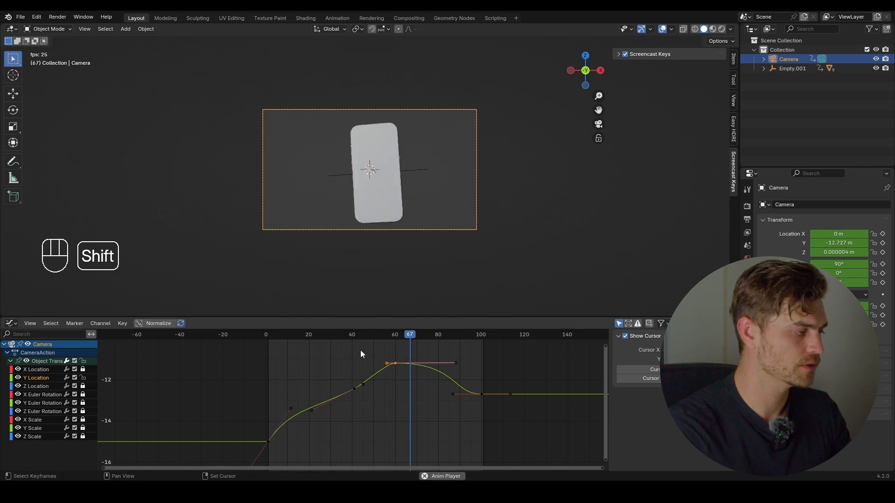
key("shift+space")
- Review the finished camera animation, return to frame 1, and save the file
key("ctrl+s")
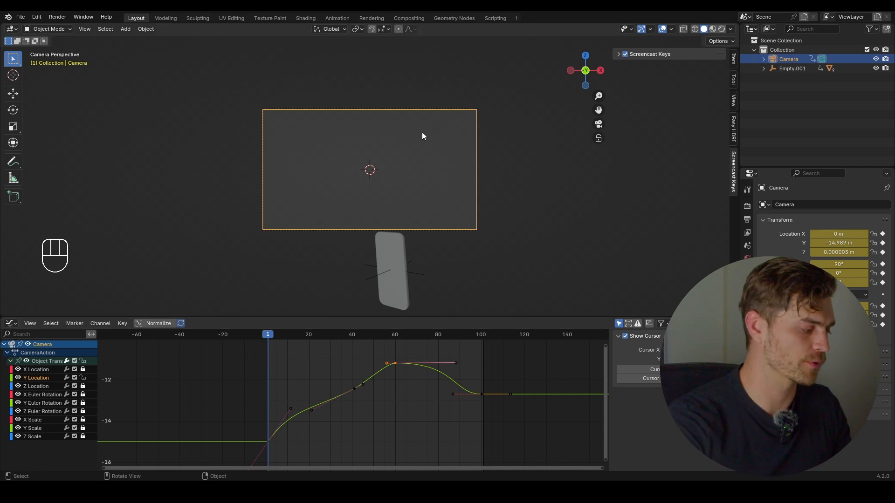
key("shift+space")
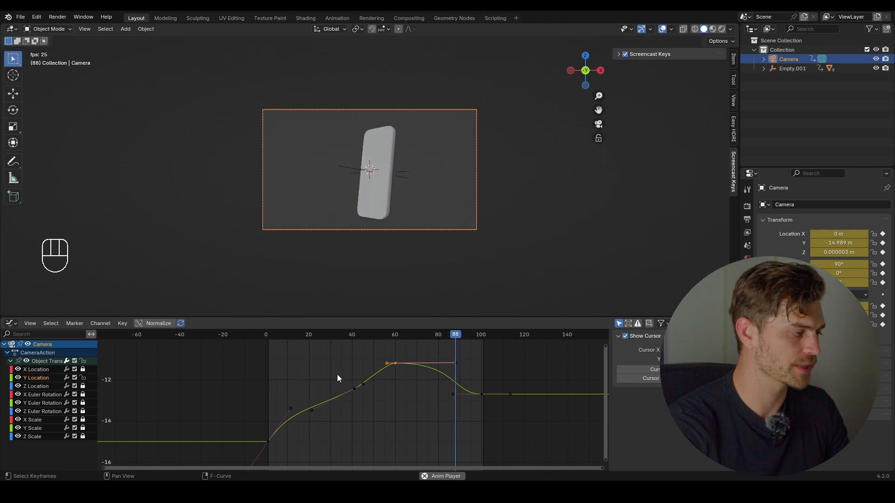
key("shift+space")
key("shift+space")
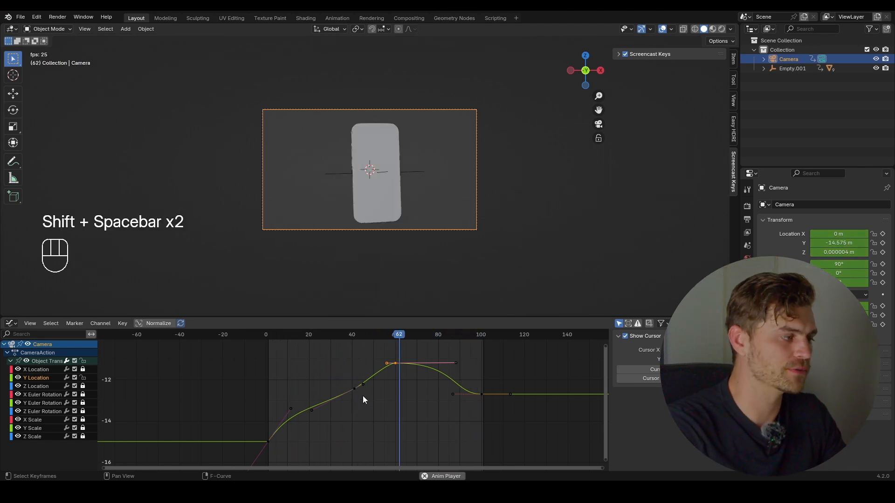
key("ctrl+s")
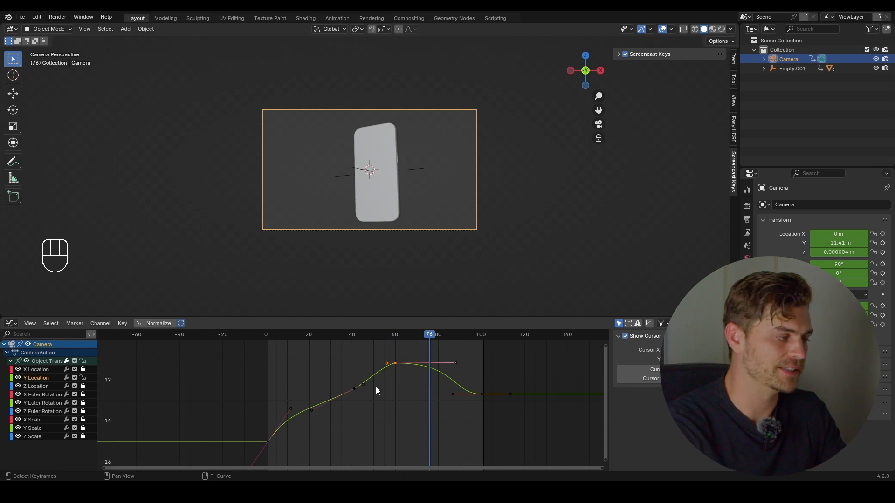
left_click_drag(347, 334, 267, 343)
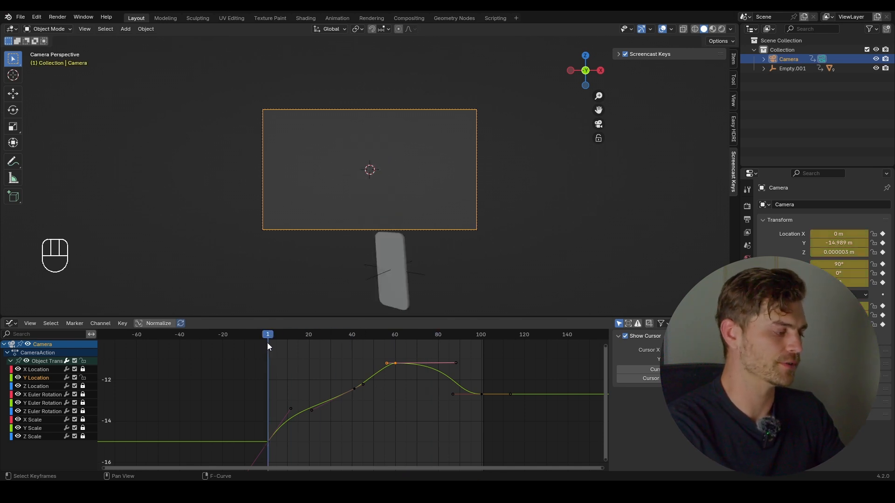
key("ctrl+s")
- Add a mesh plane at the scene centre and scale it up evenly to several times its size
key("shift+a")
mouse_move(335, 103)
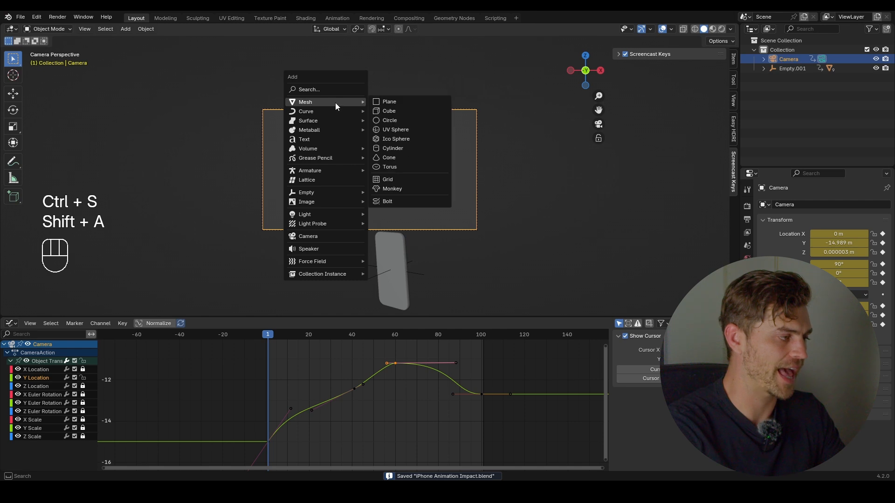
left_click(389, 102)
middle_click_drag(360, 160, 425, 189)
scroll(425, 189, "down", 2)
key("s")
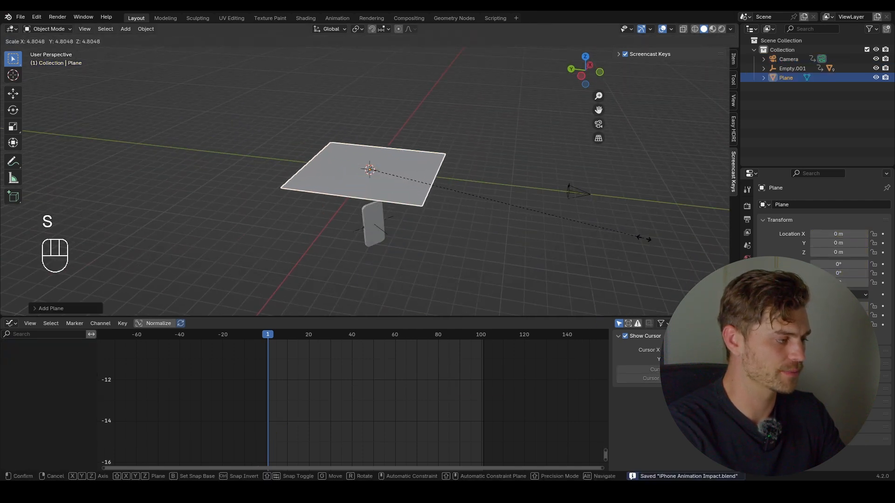
left_click(286, 220)
- Rotate the plane 90° about X so it stands upright and move it along Y behind the phone
key("r")
key("x")
key("9")
key("0")
left_click(430, 230)
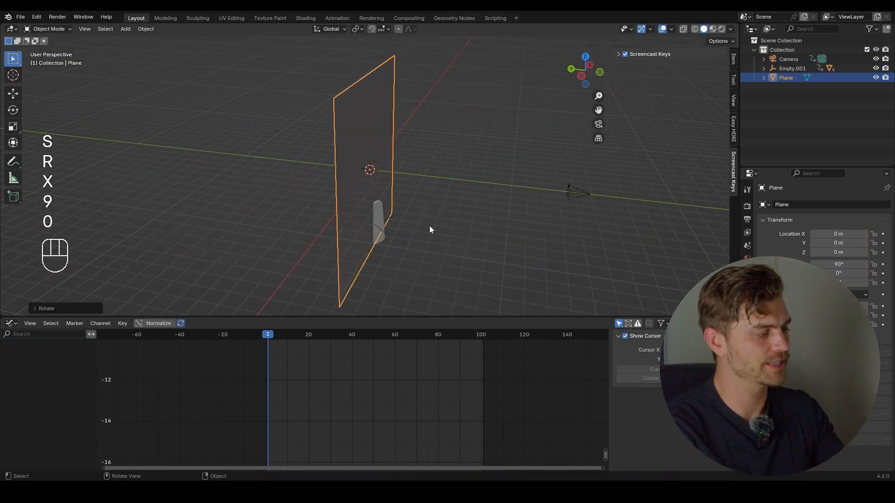
key("g")
key("y")
left_click(388, 232)
- At frame 40, adjust the upright plane's distance behind the phone to about 3.39 m along Y
left_click_drag(286, 346, 352, 340)
key("g")
key("t")
key("y")
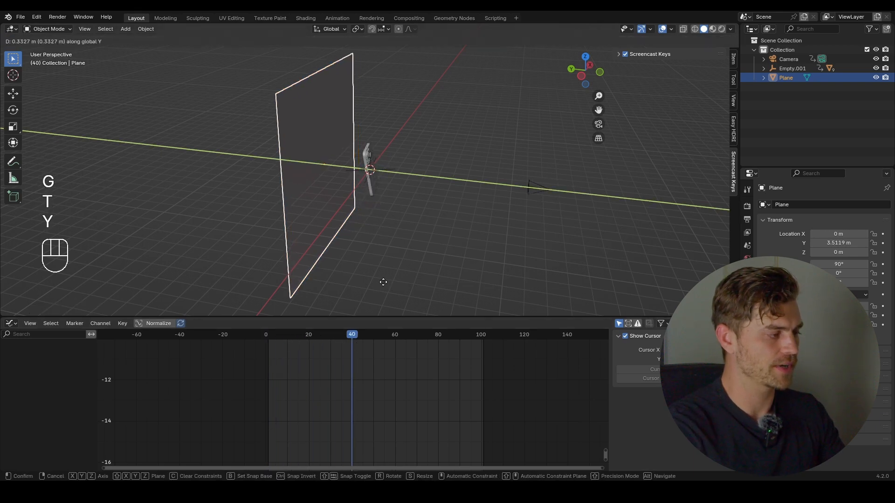
left_click(383, 270)
middle_click_drag(382, 270, 395, 284)
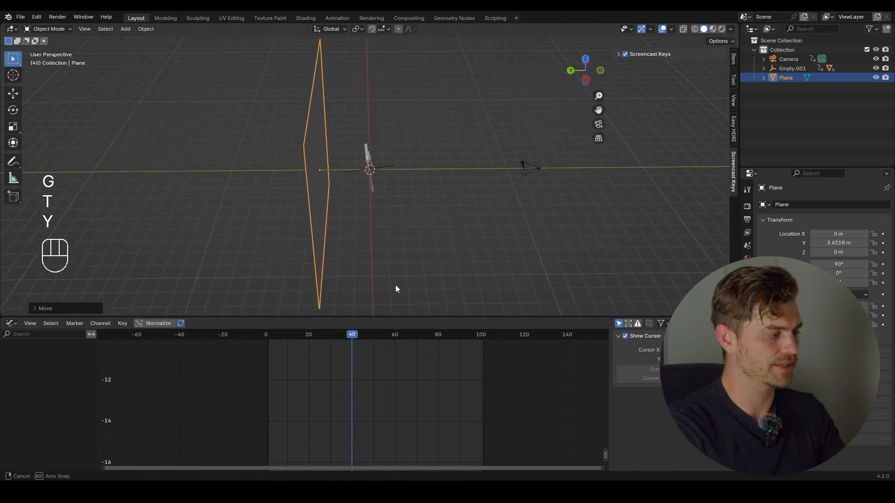
key("g")
key("y")
left_click(363, 184)
- Scale the plane up further into a large backdrop wall behind the phone, deselect it, and save the file
middle_click_drag(364, 184, 356, 189)
key("s")
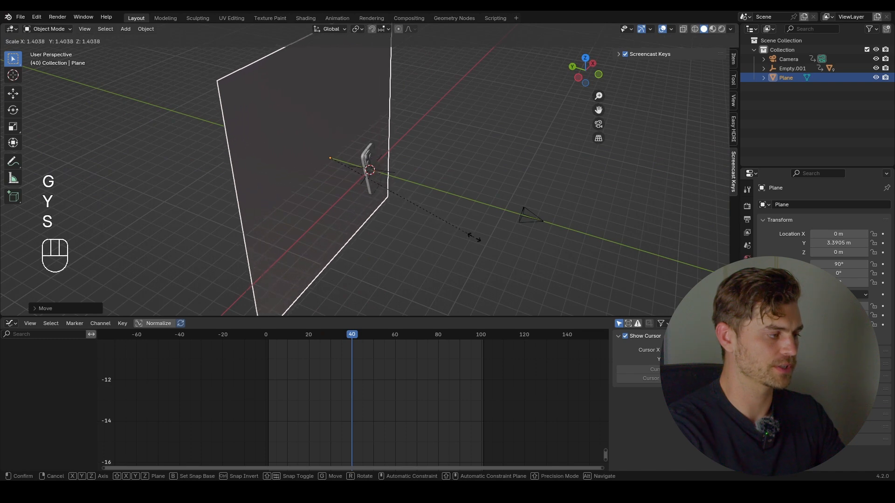
left_click(423, 210)
left_click(435, 234)
middle_click_drag(436, 234, 381, 229)
key("ctrl+s")
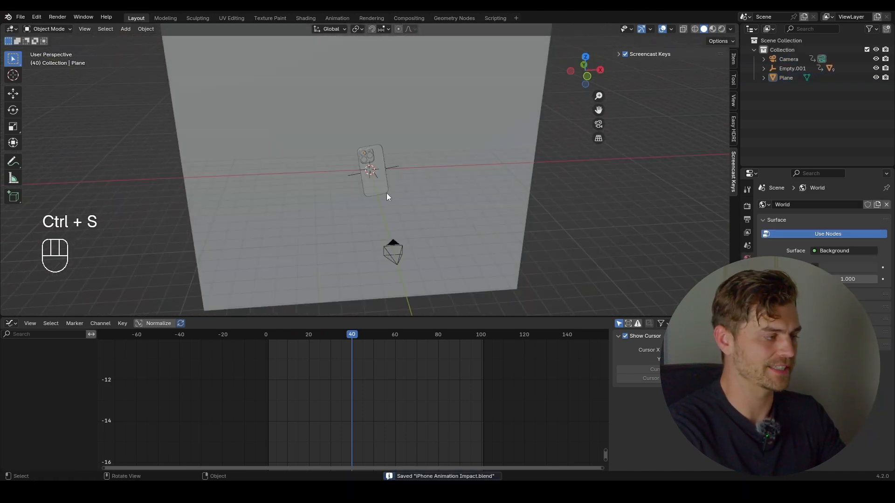
- Select the phone model, view the scene in rendered shading from the side, and save the file
left_click(394, 249)
left_click(390, 164)
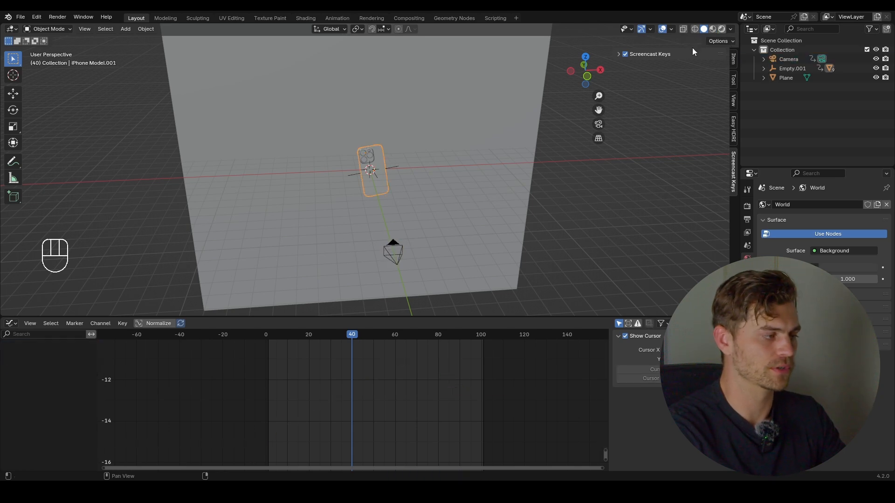
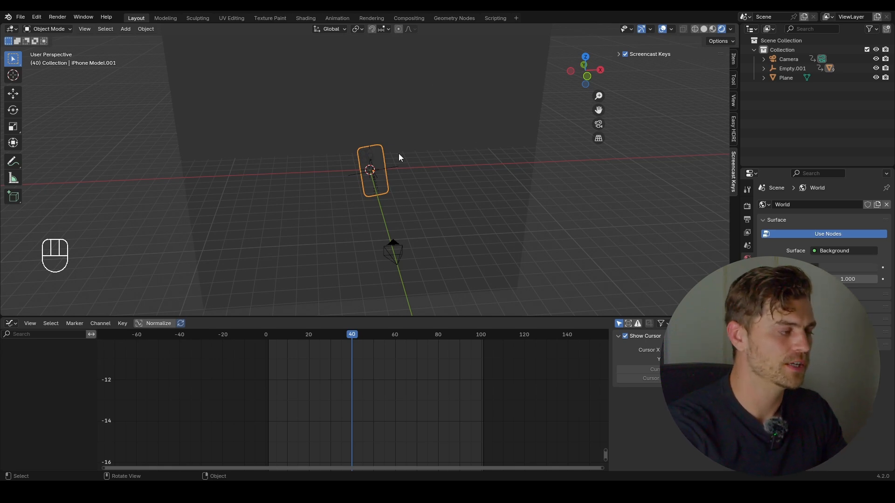
middle_click_drag(390, 219, 421, 176)
key("ctrl+s")
- Add a spot light and rotate it 90° about X so it faces the backdrop wall
key("shift+a")
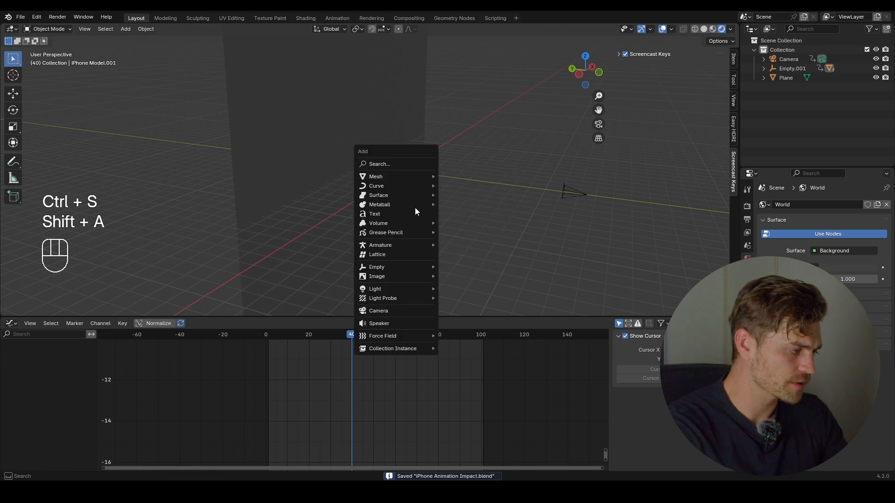
mouse_move(402, 289)
left_click(461, 309)
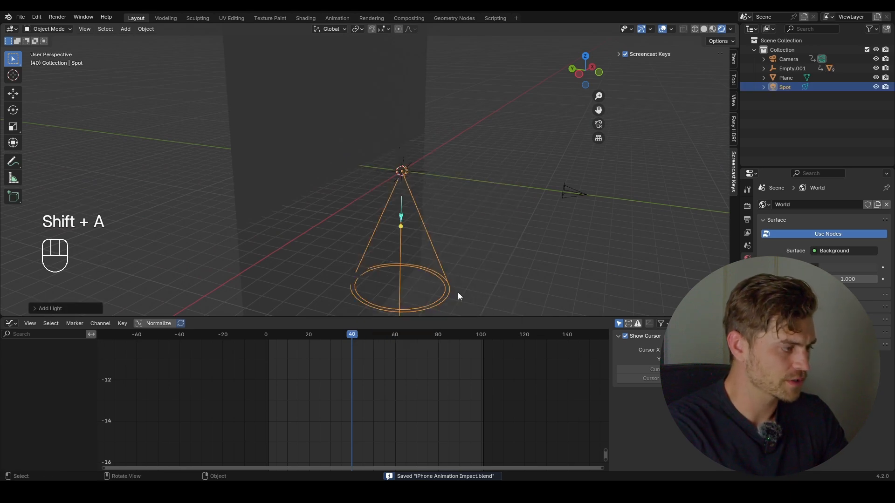
type("rx")
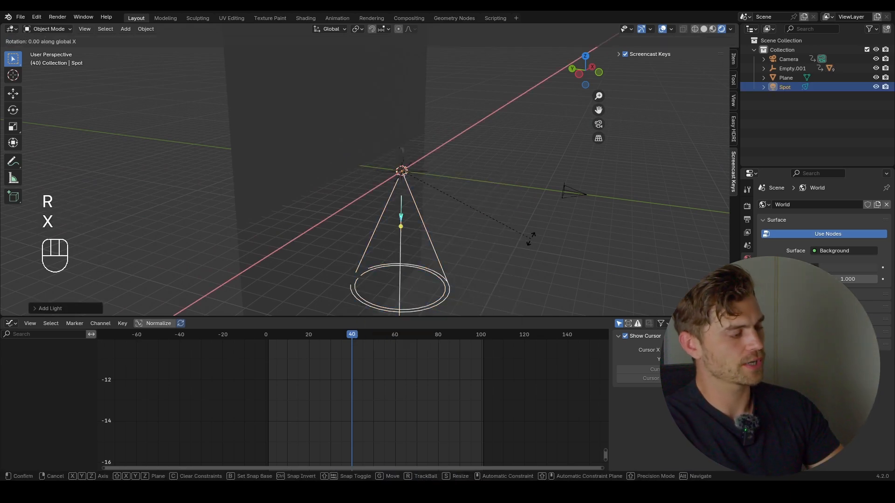
type("90")
left_click(531, 239)
- Move the spot light away from the wall to a position near the camera
scroll(373, 184, "down", 3)
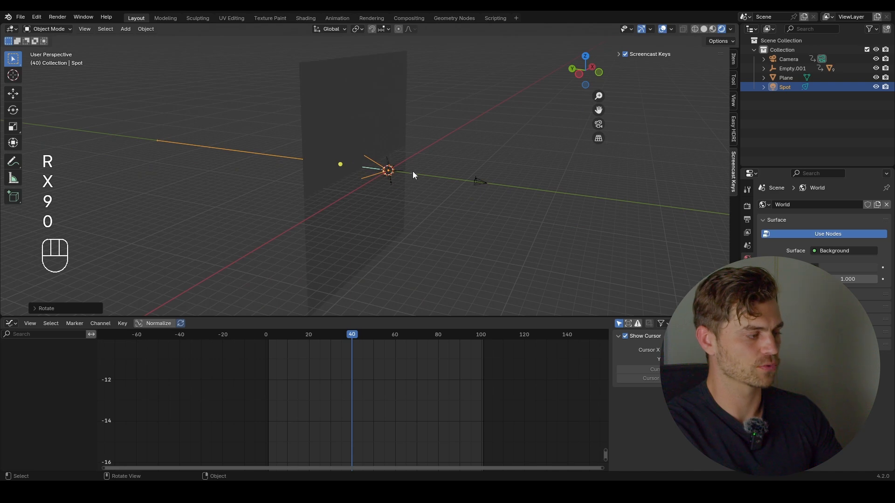
middle_click_drag(413, 174, 432, 188)
key("g")
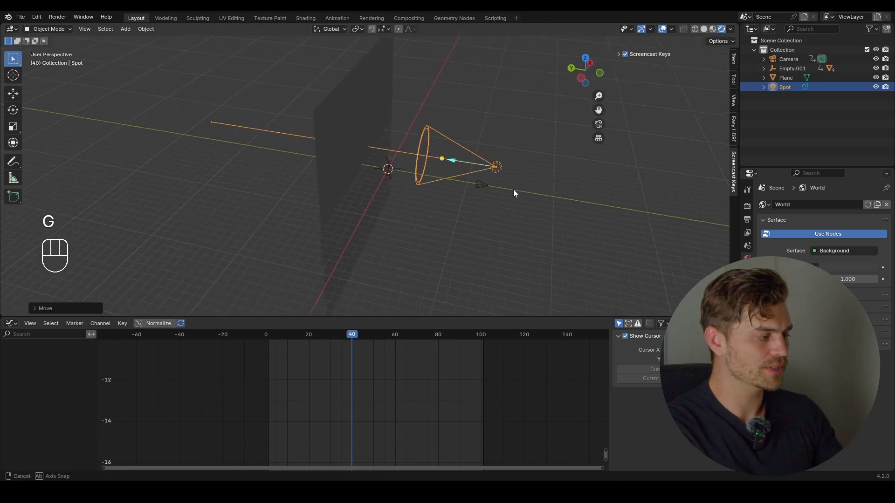
left_click(514, 192)
- Aim the spot light at the phone by rotating it about Z and X and nudging its position beside the camera
middle_click_drag(514, 192, 387, 185)
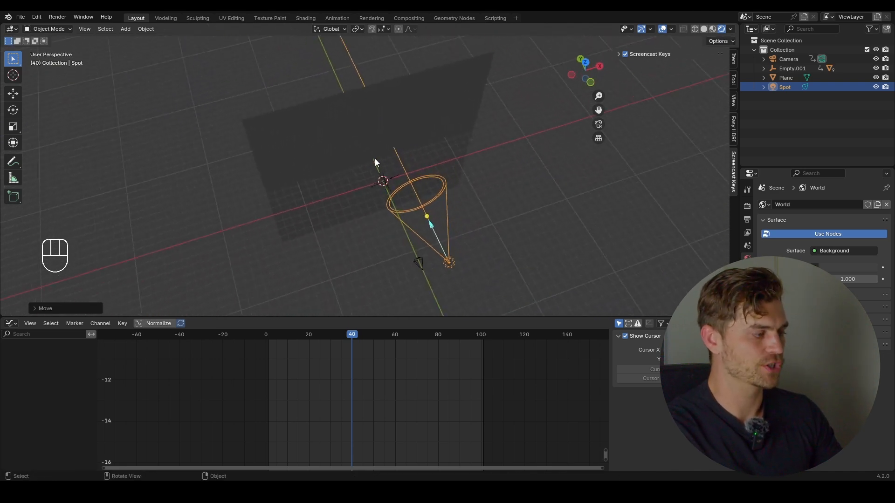
key("r")
key("z")
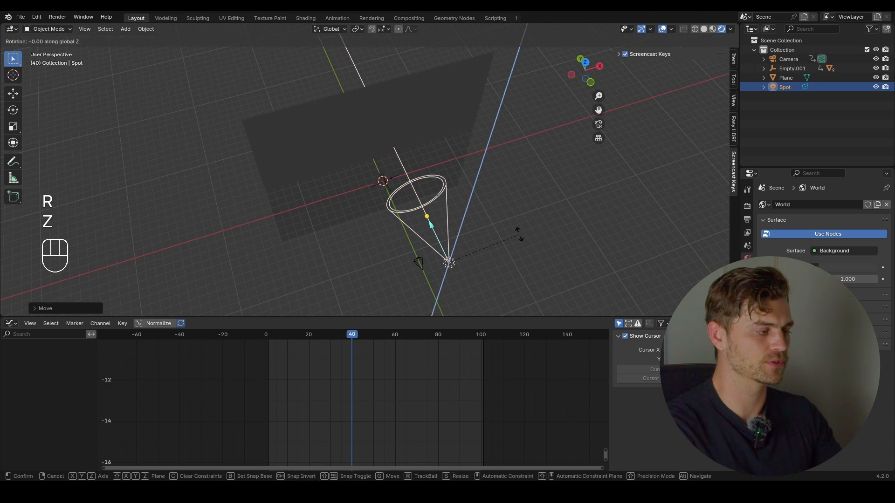
left_click(516, 212)
key("g")
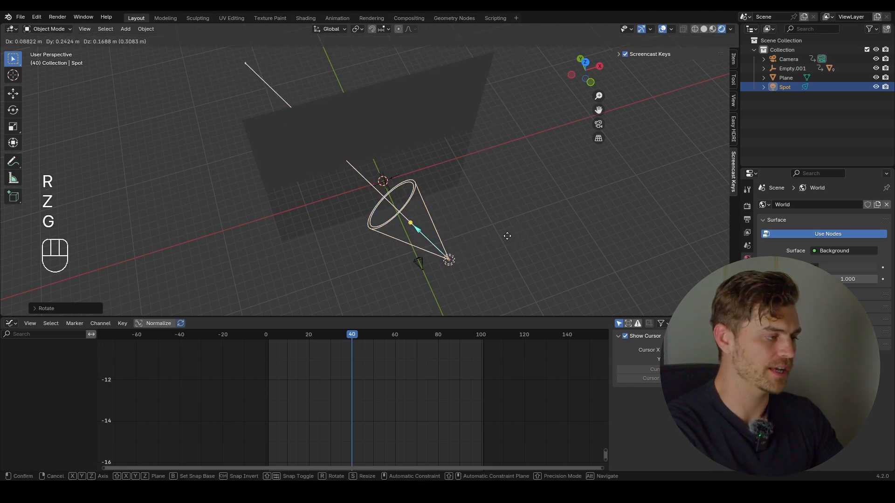
left_click(520, 228)
key("r")
key("x")
left_click(517, 214)
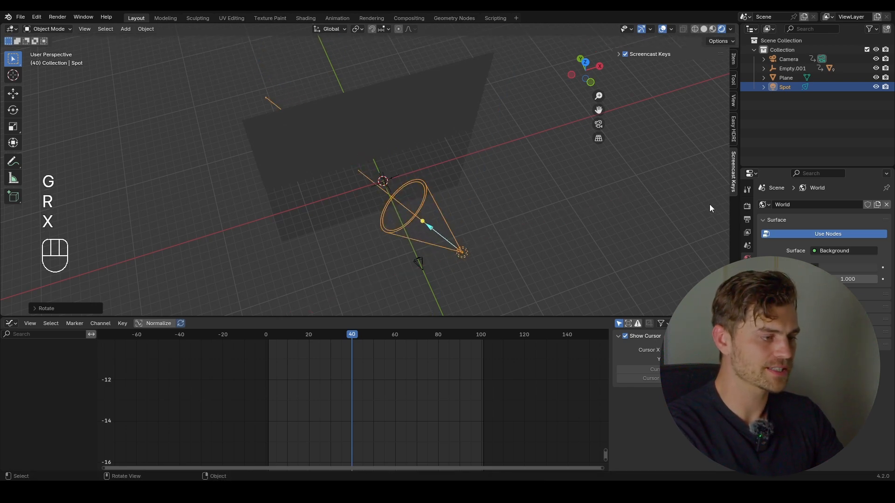
- Set the render engine to Cycles and its device to GPU Compute
left_click(747, 205)
left_click(819, 205)
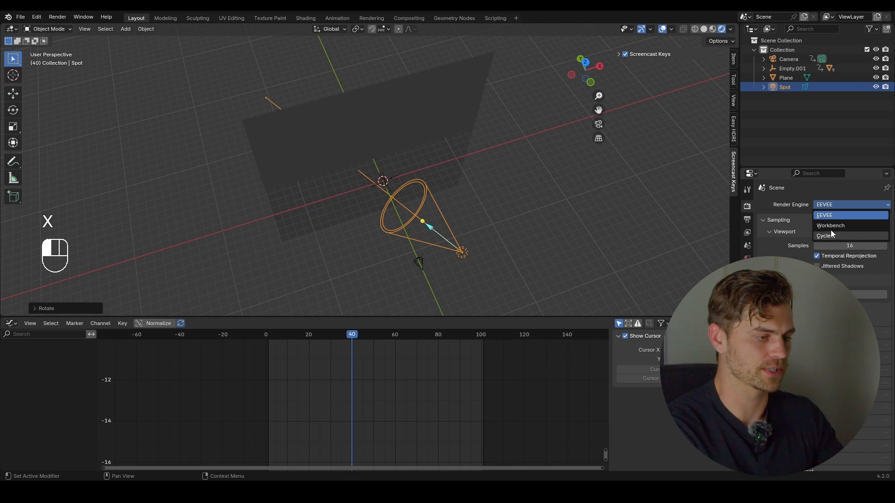
left_click(832, 230)
left_click(832, 228)
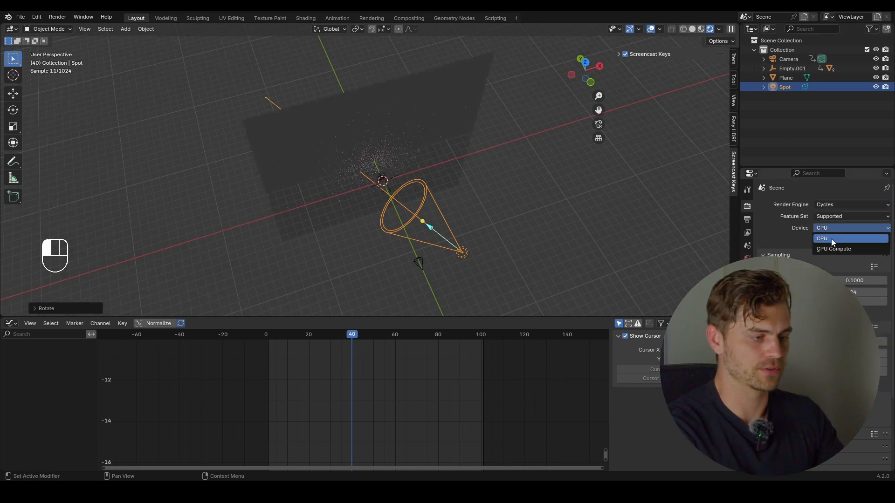
left_click(832, 247)
- Try a spot light power of 10000 W in camera view, save the file, and reduce the power to 1009.7 W
left_click(746, 317)
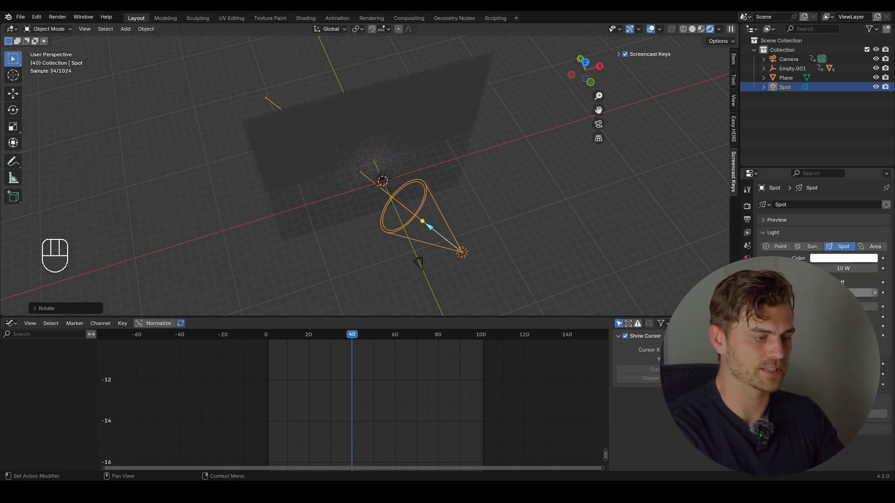
left_click(838, 268)
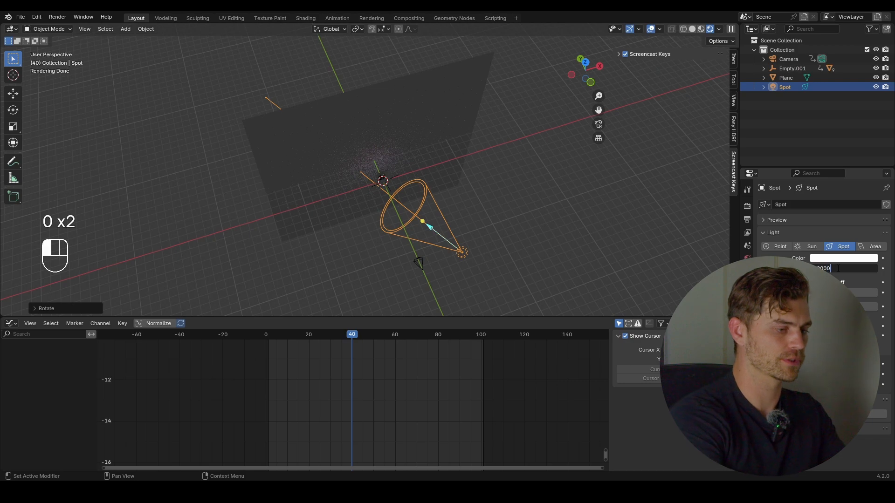
key("Return")
key("KP_0")
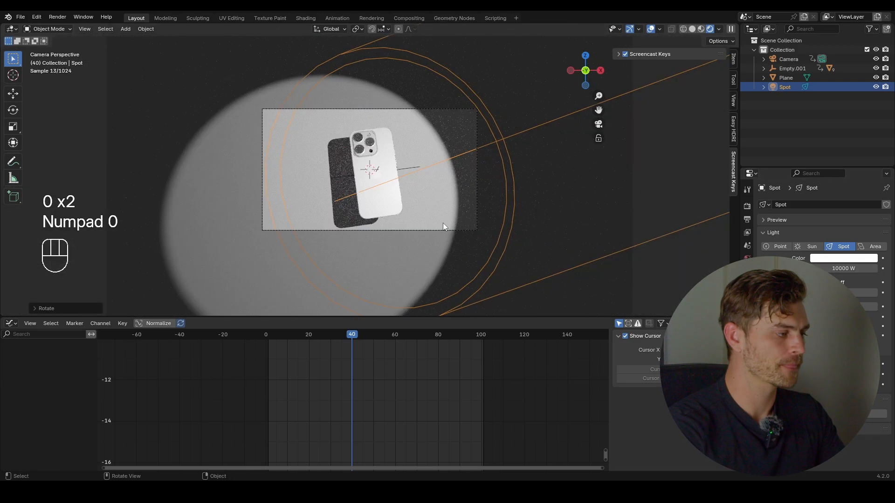
key("ctrl+s")
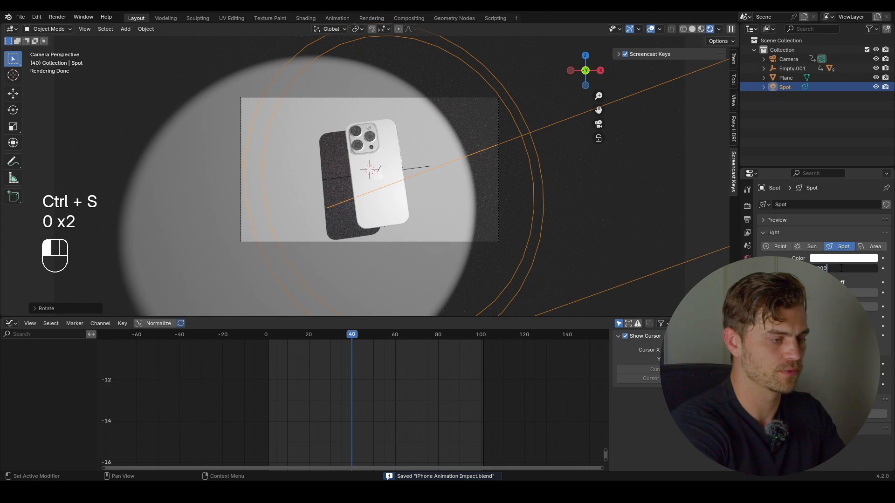
key("Return")
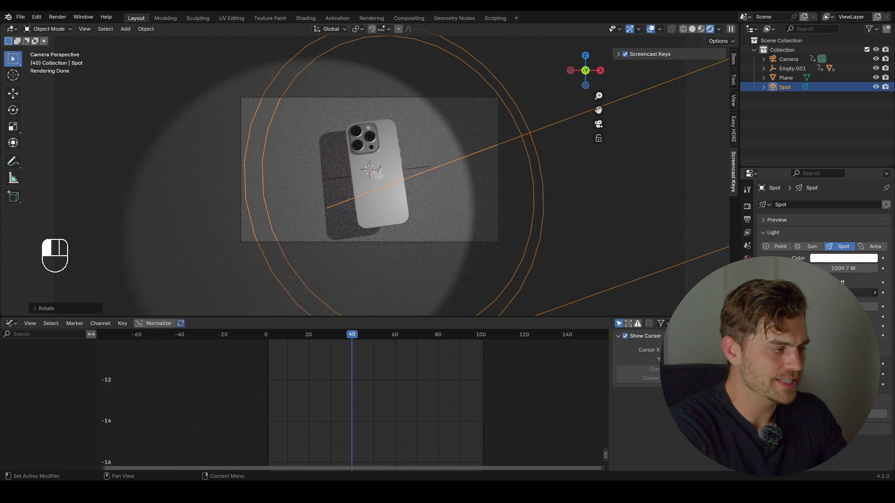
- Narrow the spot light's cone to a 21.4° spot size and soften its edge with a 1.18 m radius
left_click_drag(844, 364, 833, 365)
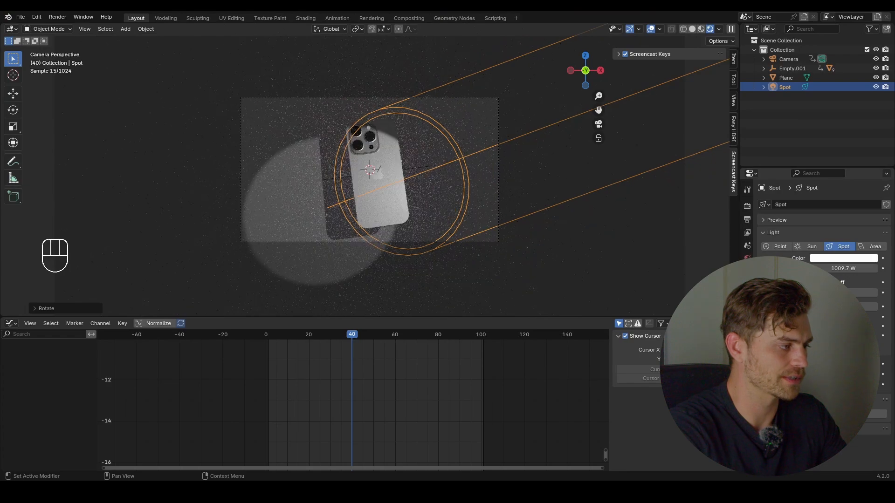
scroll(337, 192, "up", 3)
scroll(288, 166, "down", 3)
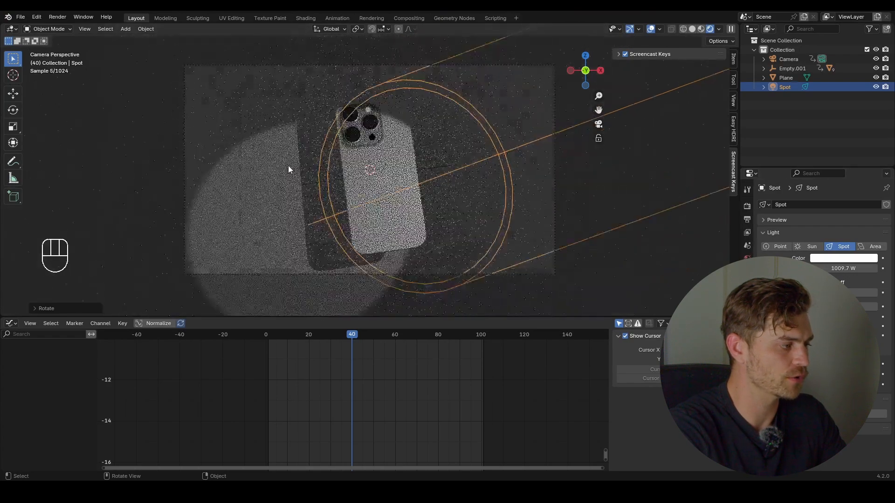
left_click_drag(844, 293, 858, 293, "shift")
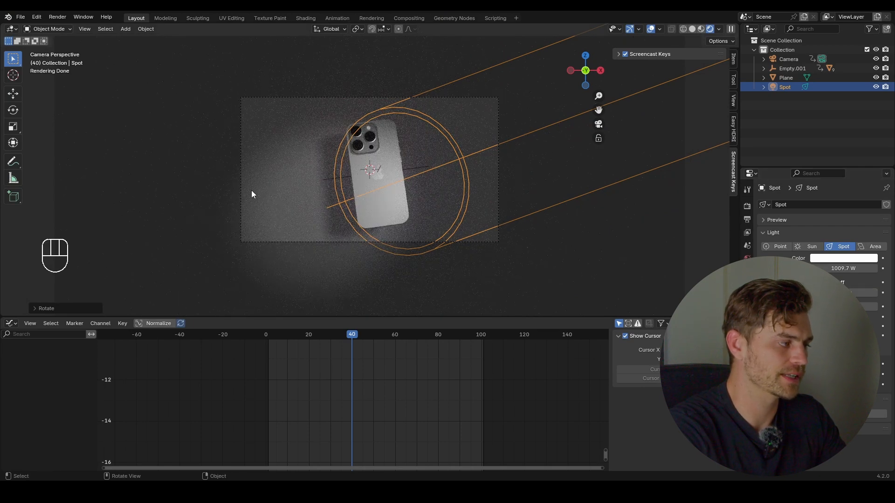
- Reposition the spot light slightly higher beside the camera and try a small rotation about Z
key("g")
right_click(410, 130)
middle_click_drag(422, 154, 402, 189)
scroll(417, 180, "down", 6)
key("g")
left_click(464, 179)
key("r")
key("z")
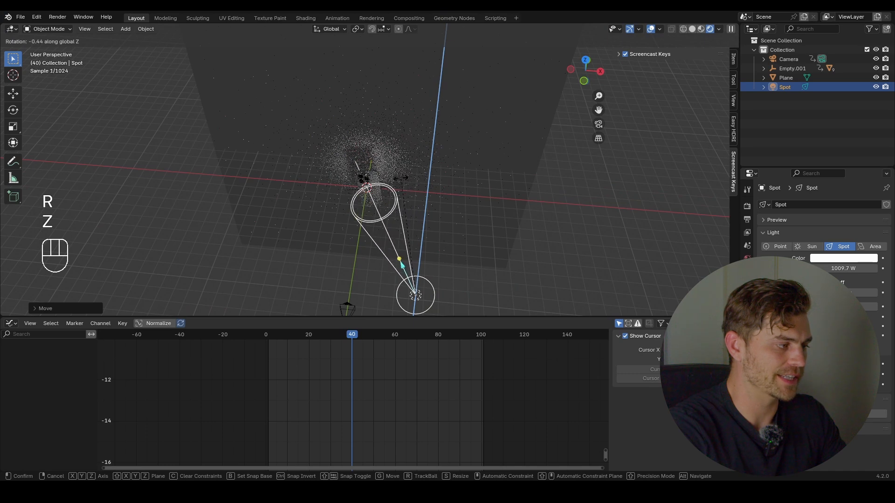
left_click(382, 190)
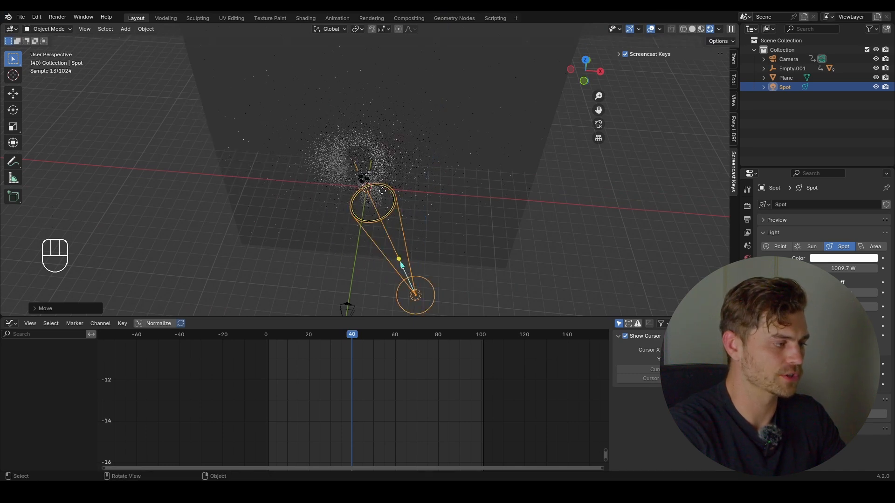
- In camera view, rotate the spot light about Z until its beam is centred on the phone
key("KP_0")
key("r")
key("z")
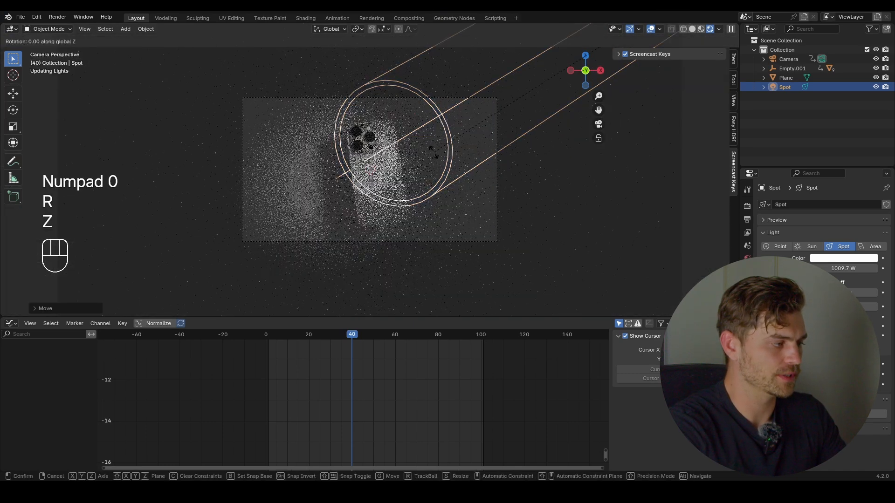
left_click(494, 132)
key("r")
key("z")
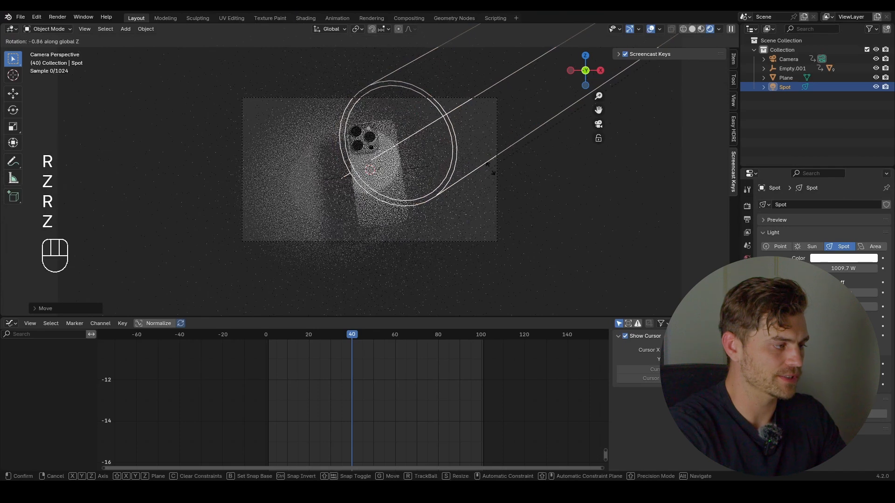
left_click(399, 281)
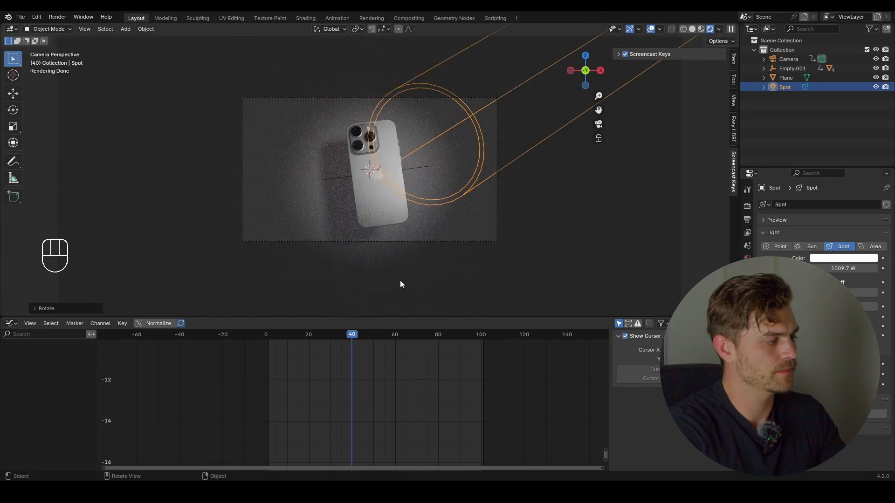
- Set the spot light's power to 0 W at frame 1 and keyframe it
left_click(269, 335)
left_click_drag(270, 335, 269, 334)
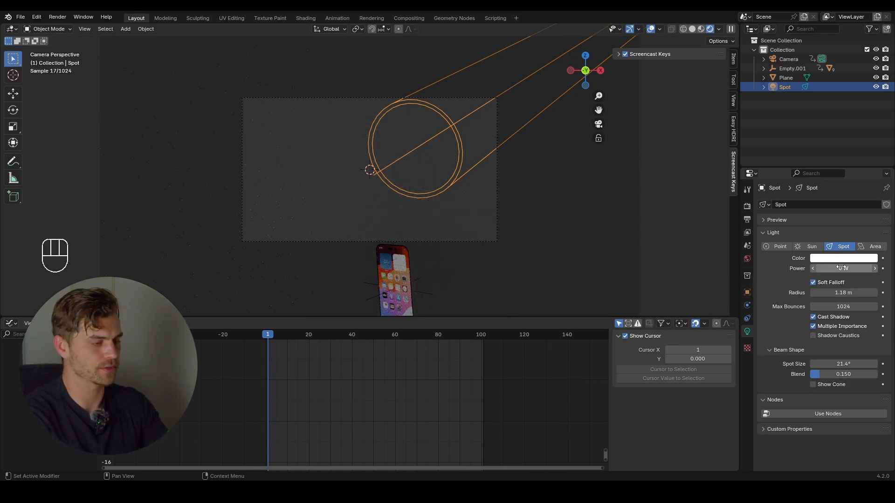
key("i")
- At frame 6, set the spot light's power to 7000 W and keyframe it
left_click_drag(264, 336, 278, 339)
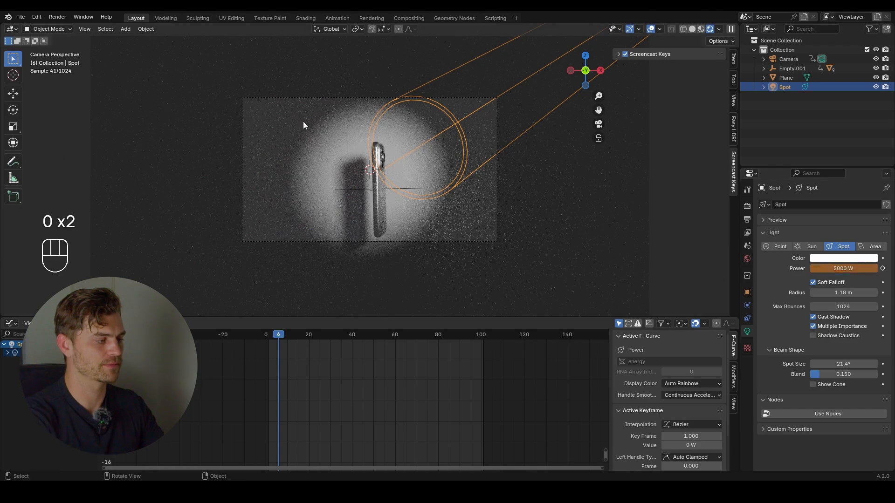
scroll(326, 140, "up", 3)
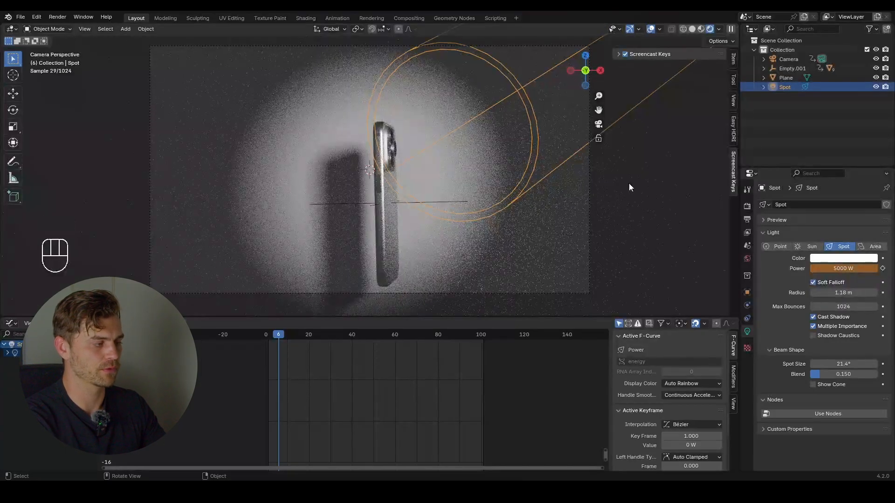
left_click_drag(842, 270, 851, 270)
left_click(851, 273)
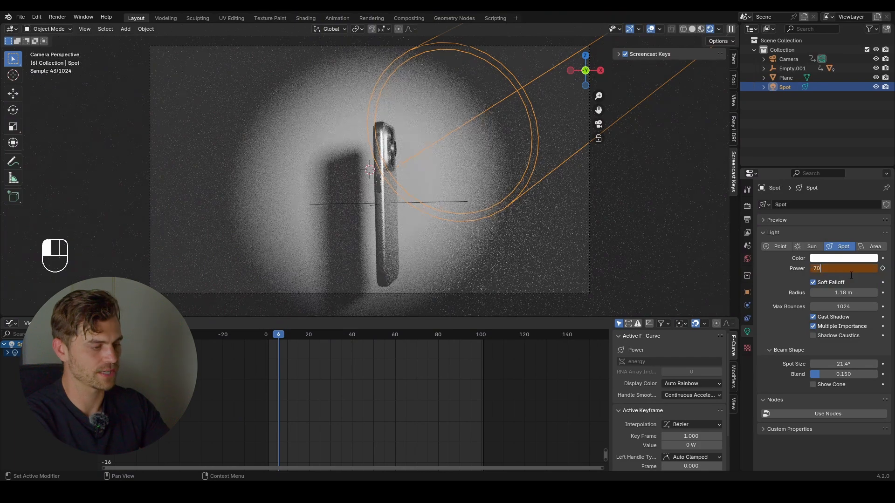
type("7000 W")
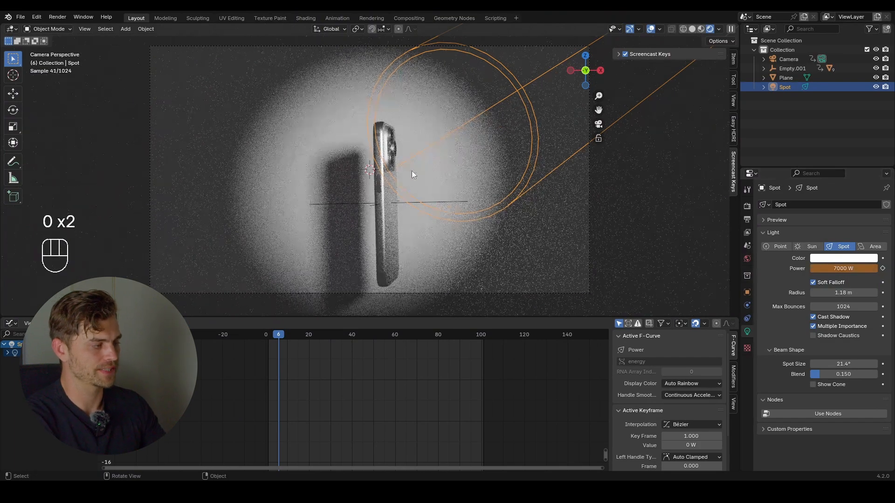
scroll(355, 161, "down", 2)
key("i")
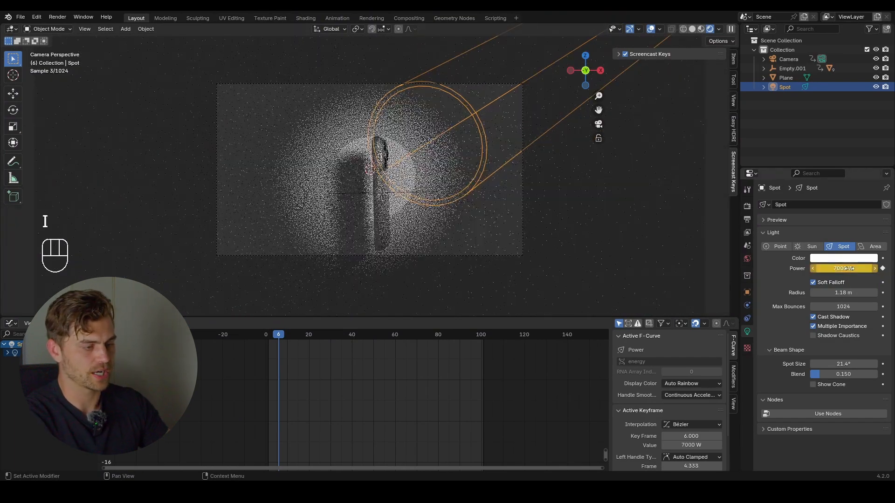
- Return to frame 1 and keyframe the spot light's location, rotation and scale
mouse_move(285, 336)
left_mouse_down()
mouse_move(269, 337)
mouse_move(280, 337)
left_mouse_up()
scroll(313, 354, "up", 4)
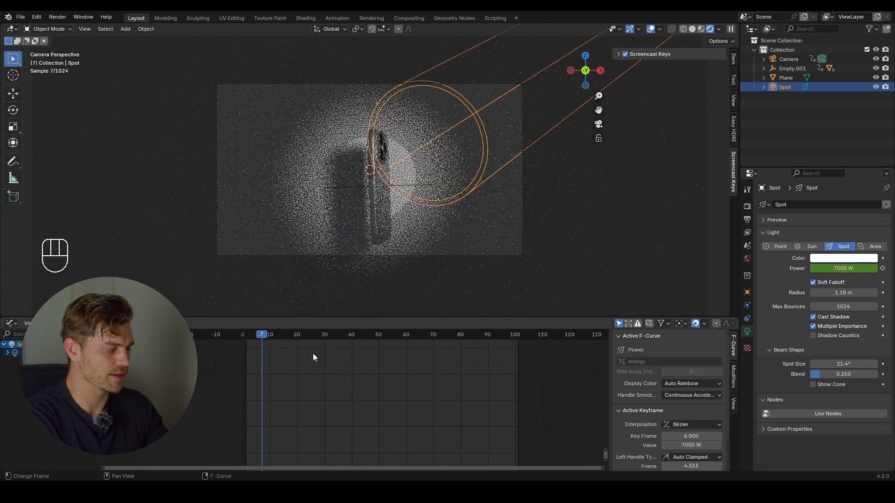
middle_click_drag(289, 381, 305, 395)
left_click_drag(264, 341, 251, 334)
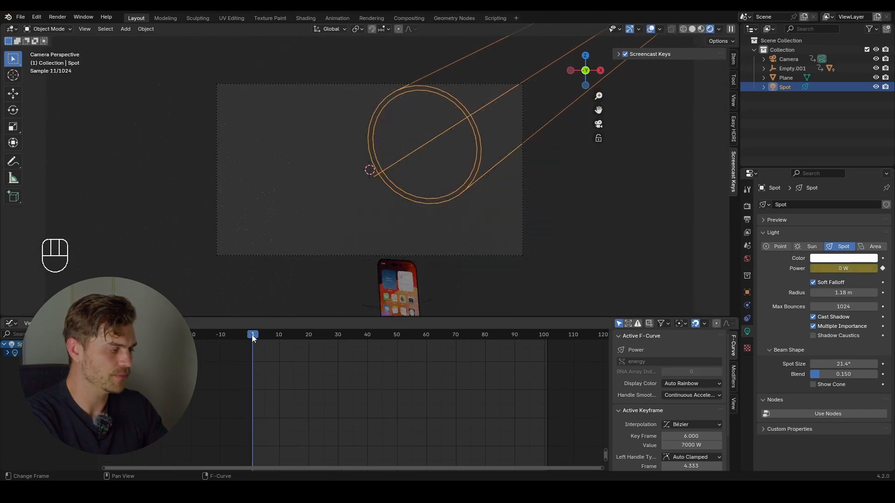
key("i")
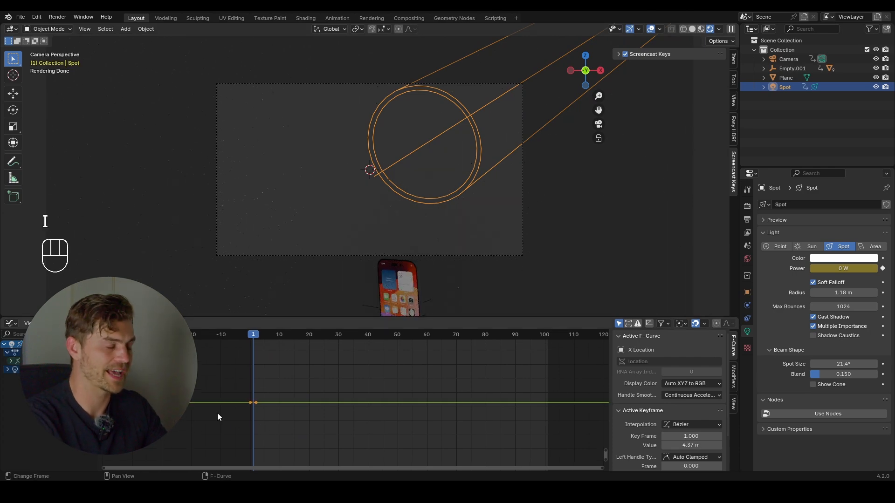
- At frame 14, rotate the spot light slightly about Z and X to re-aim its beam, and keyframe its transforms
left_click_drag(259, 337, 293, 345)
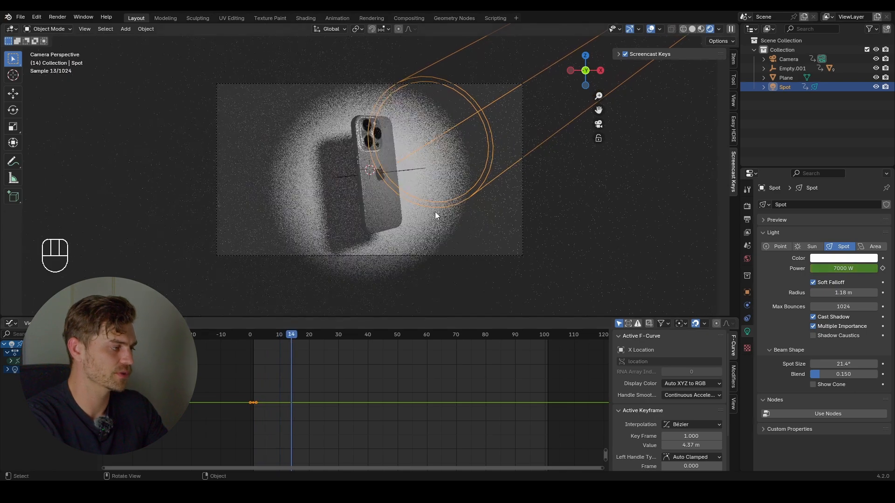
key("r")
key("z")
left_click(463, 216)
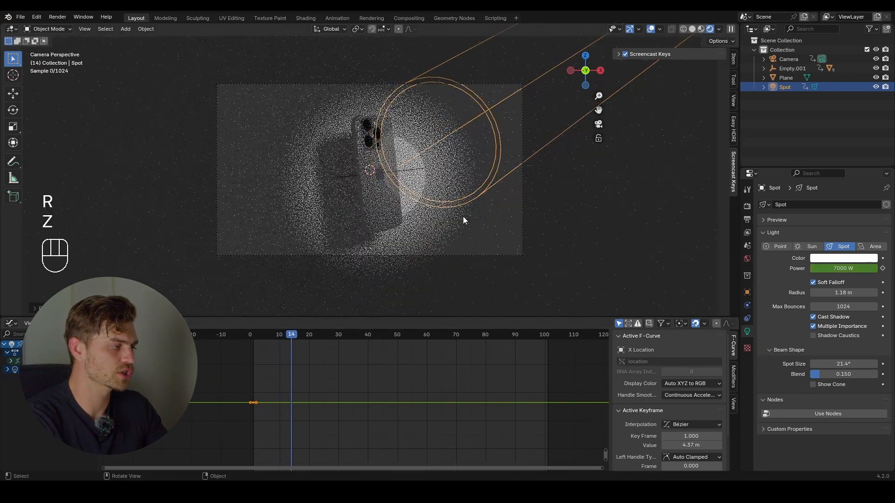
key("r")
key("x")
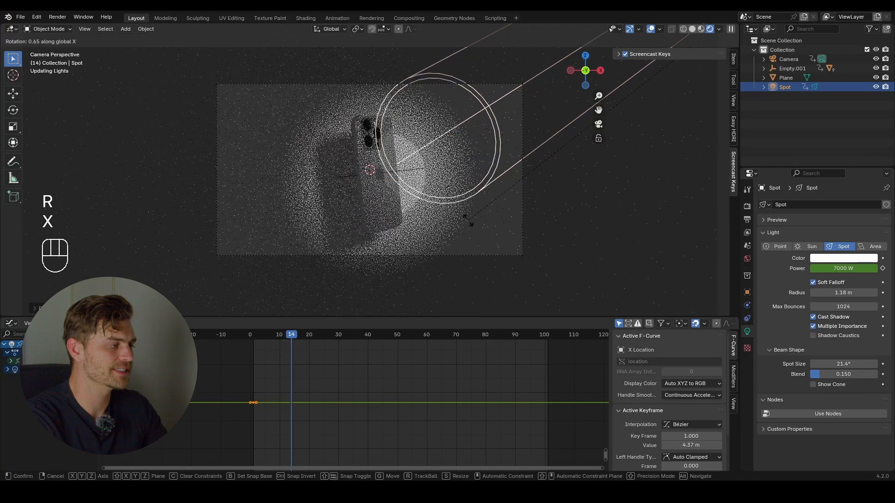
left_click(480, 192)
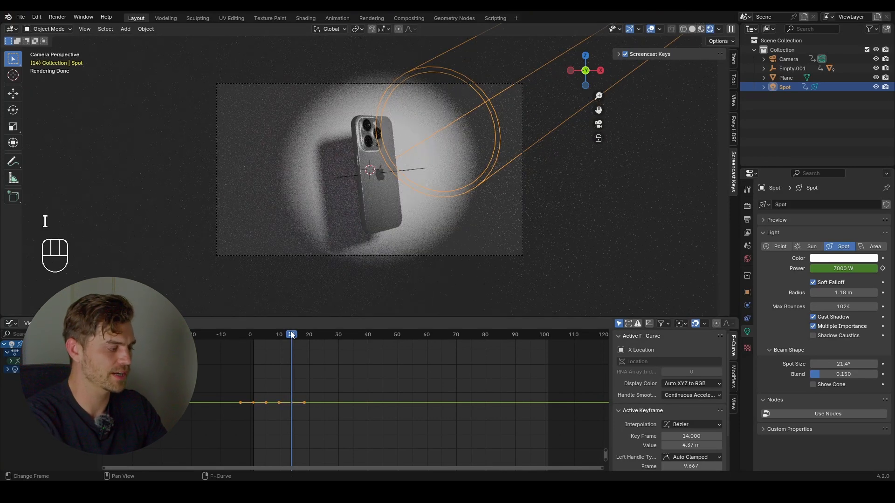
- At frame 90, move the spot light down and rotate it about Z so its beam leaves the camera frame, then keyframe its transforms
left_click_drag(292, 335, 515, 349)
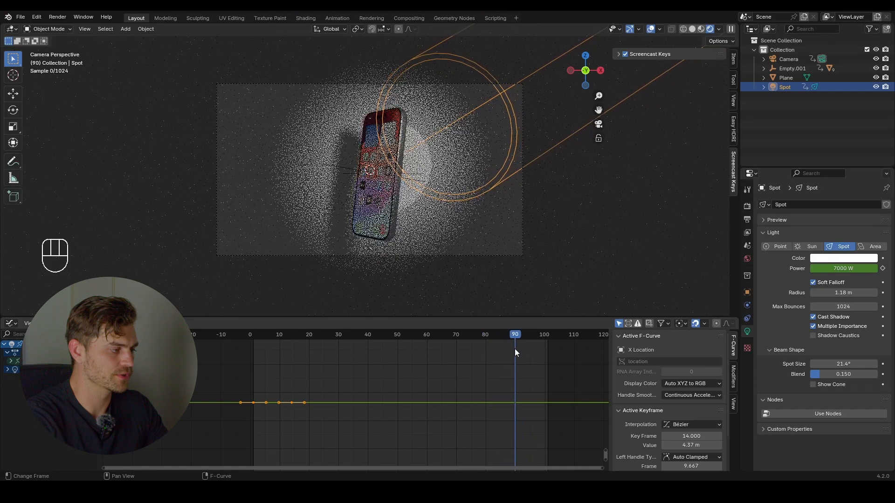
scroll(372, 147, "down", 2)
key("r")
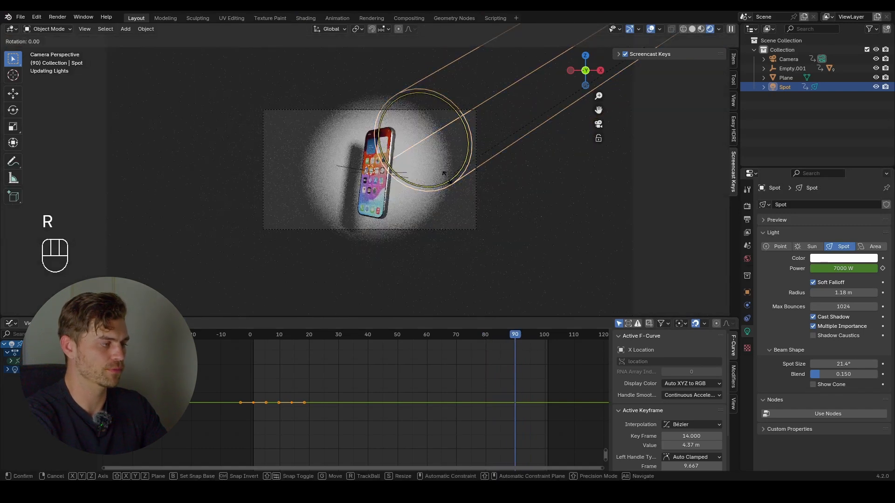
key("z")
left_click(247, 403)
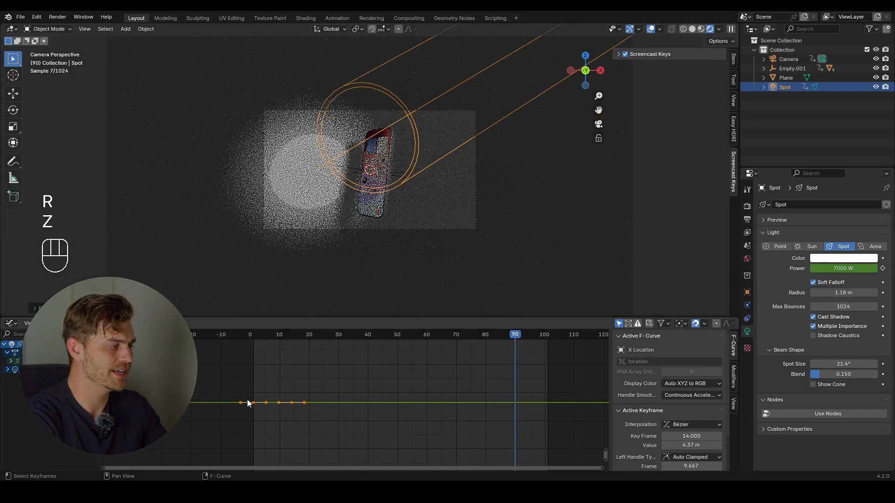
key("g")
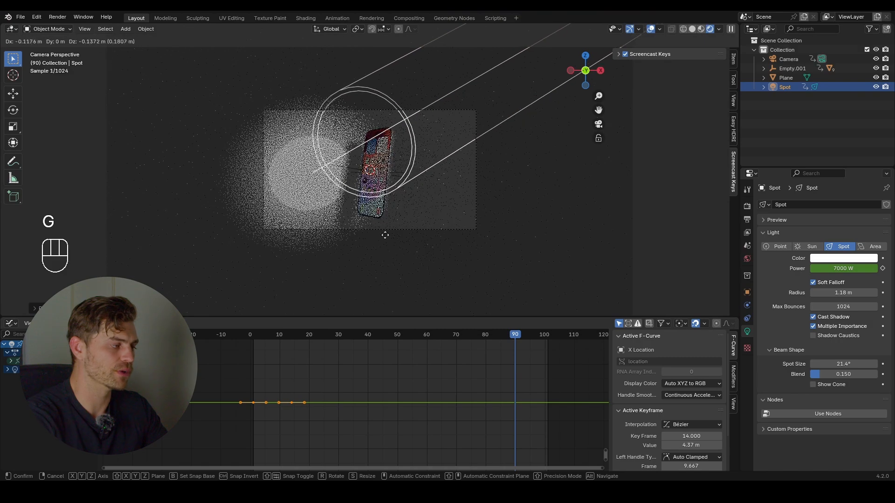
left_click(380, 289)
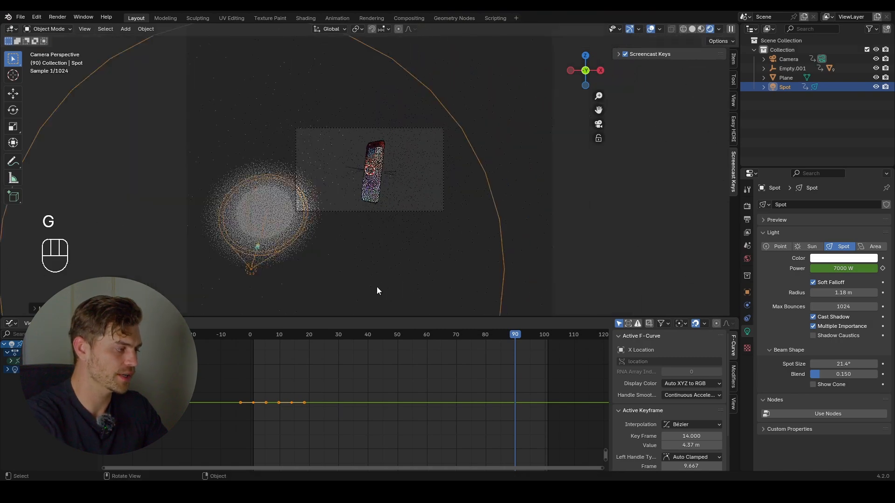
key("r")
key("z")
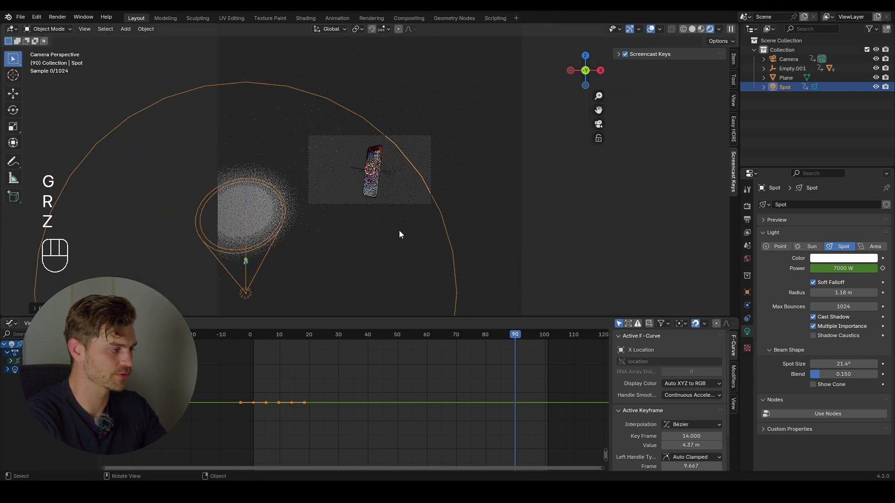
left_click(399, 230)
- Preview the light animation from the start, hide the viewport overlays and save the file
left_click_drag(504, 356, 256, 347)
key("shift+space")
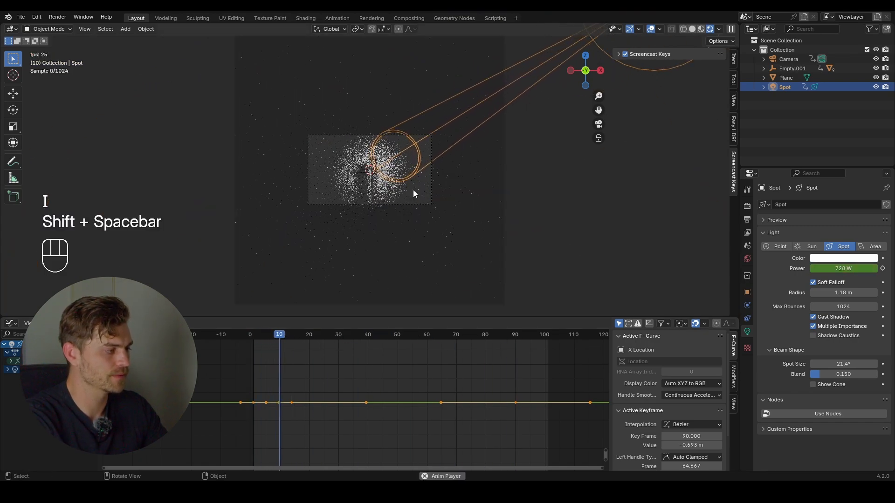
key("shift+space")
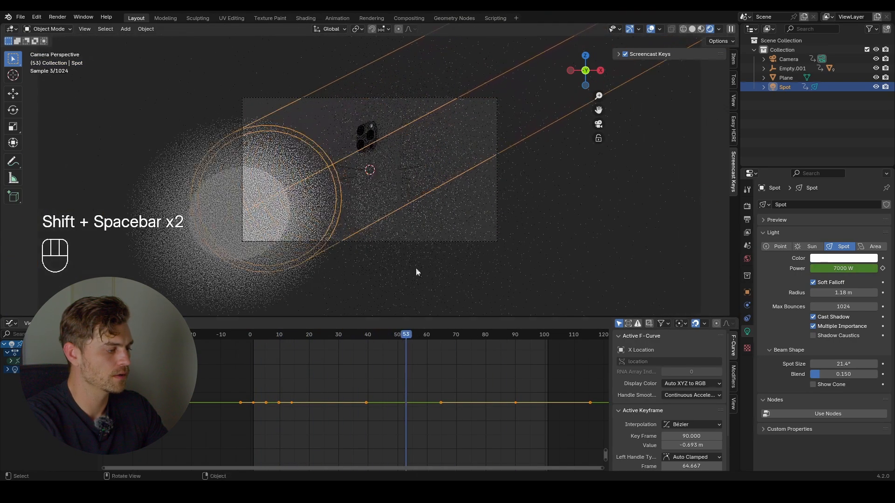
key("ctrl+s")
scroll(383, 200, "up", 2)
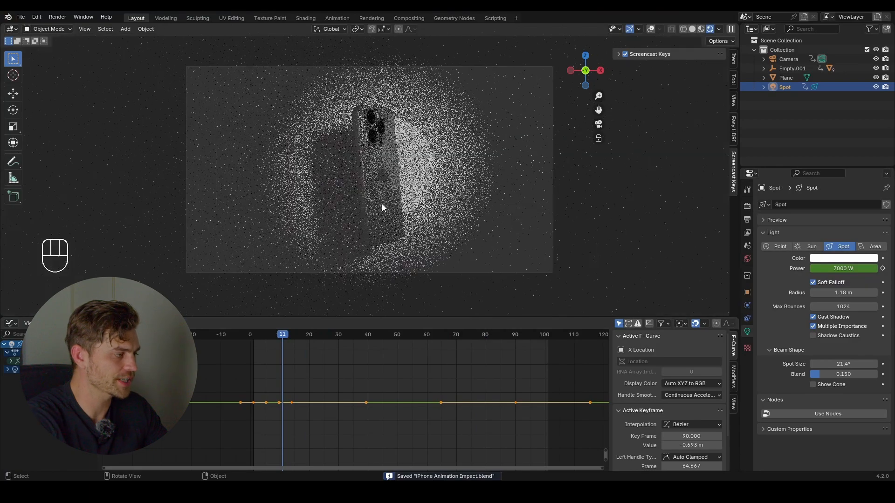
scroll(378, 238, "down", 1)
key("ctrl+s")
- Play the animation from frame 1, pausing at several frames to check how the spot light sweeps past the phone
left_click_drag(283, 338, 255, 339)
key("shift+space")
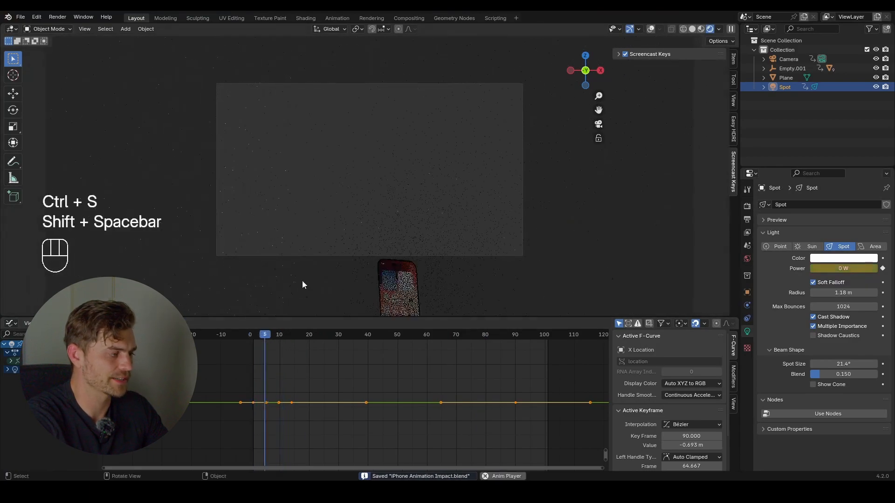
key("shift+space")
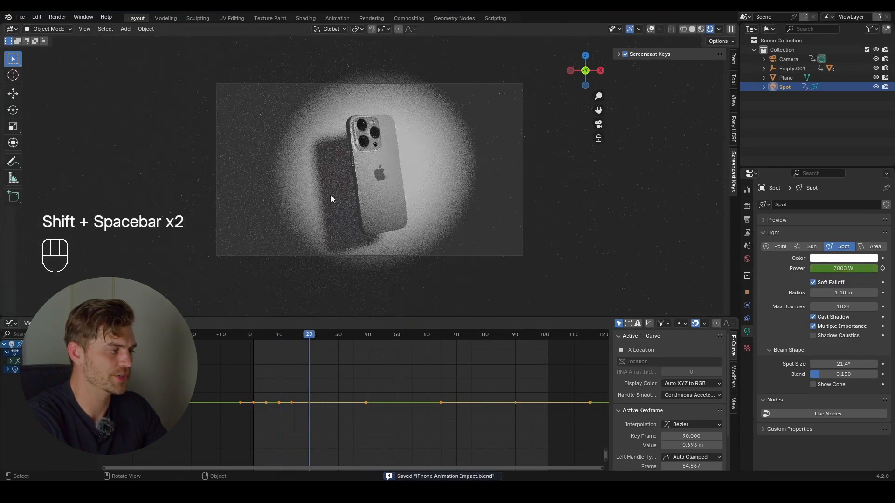
key("shift+space")
key("shift+space")
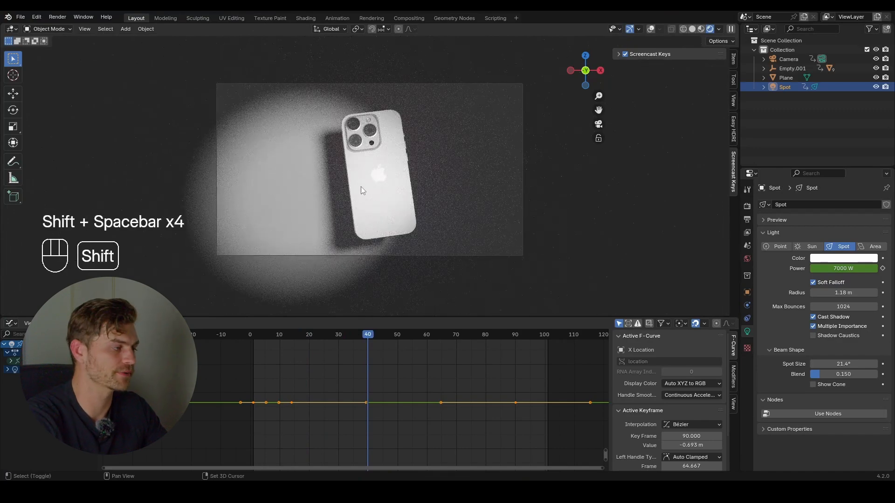
key("shift+space")
key("shift+space")
key("shift+space")
key("shift+space")
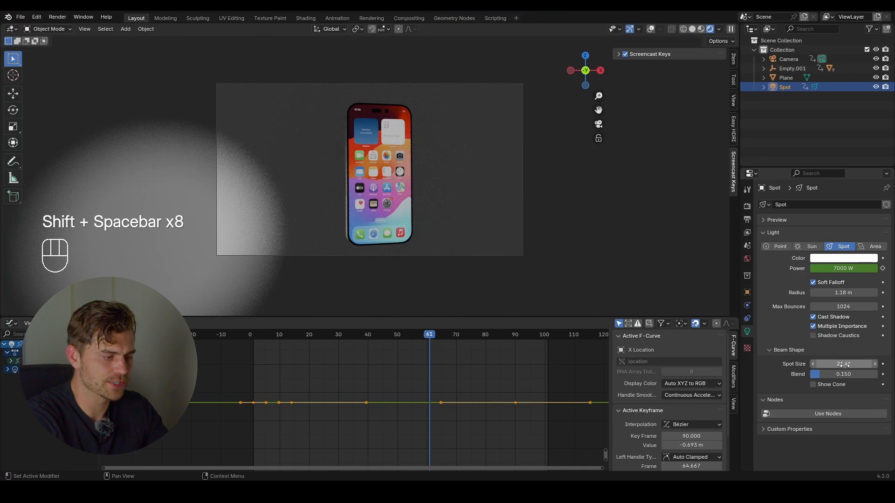
- Narrow the spot light's cone to a 14.6° spot size and raise its blend to soften the beam's edge
left_click_drag(838, 364, 808, 364)
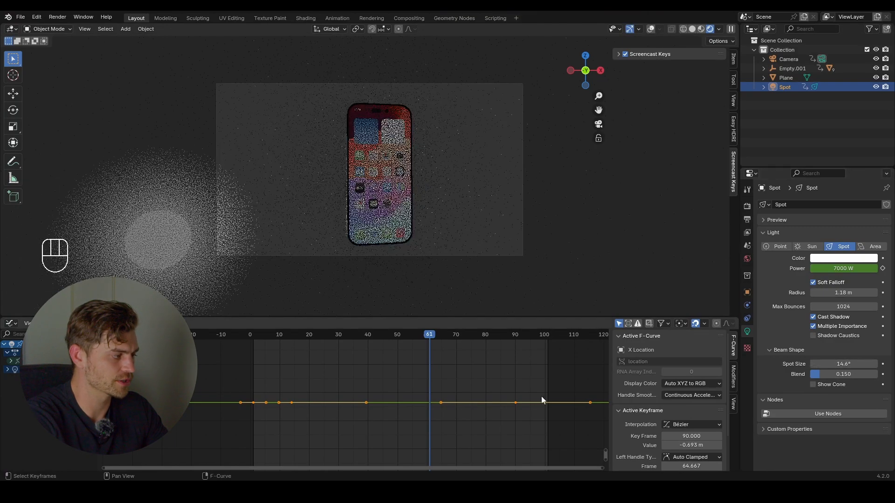
left_click_drag(429, 336, 296, 342)
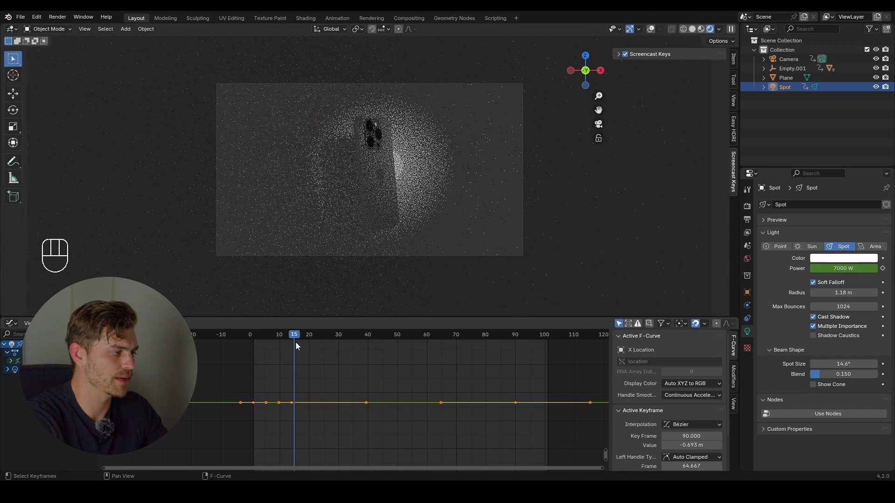
left_click_drag(833, 364, 885, 375)
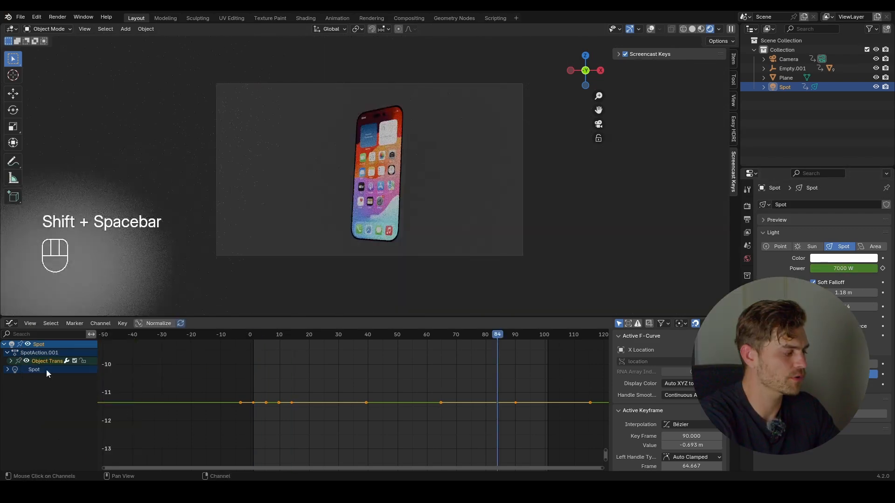
- Isolate the spot light's X Location curve by locking its other transform channels, and fit the curve in the Graph Editor
left_click(13, 323)
left_click(133, 369)
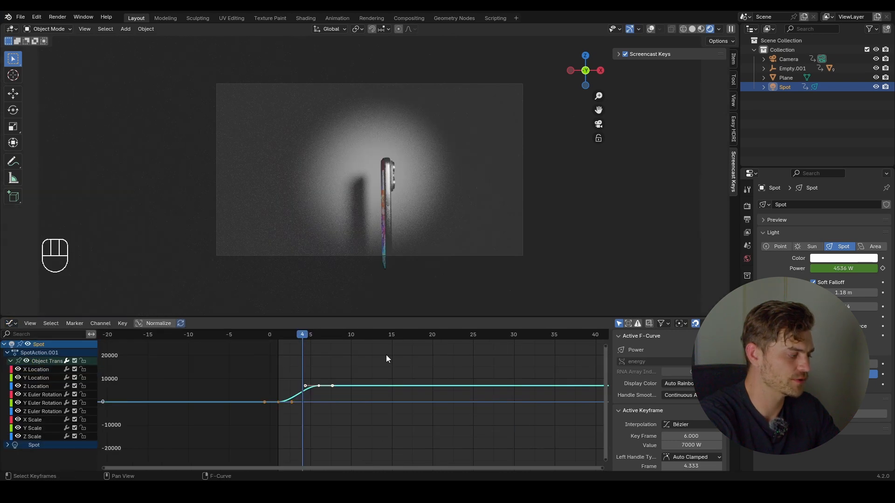
left_click(44, 370)
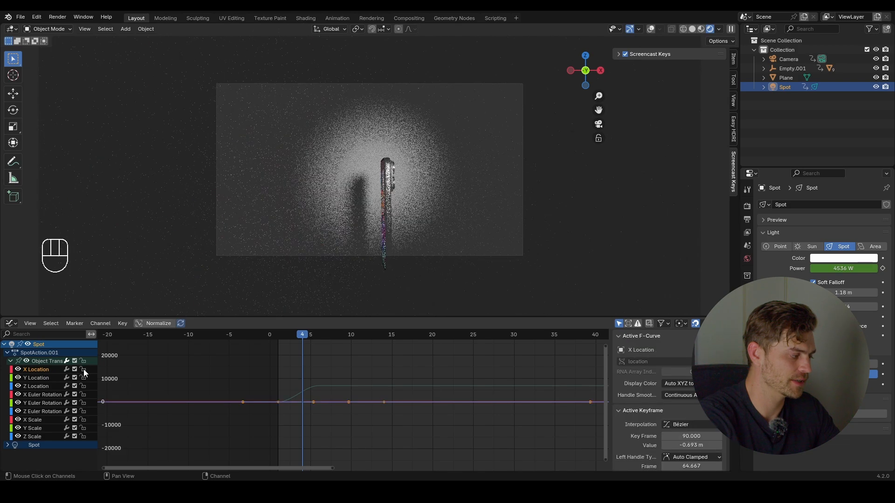
left_click(83, 361)
left_click(84, 370)
key("a")
key("KP_Decimal")
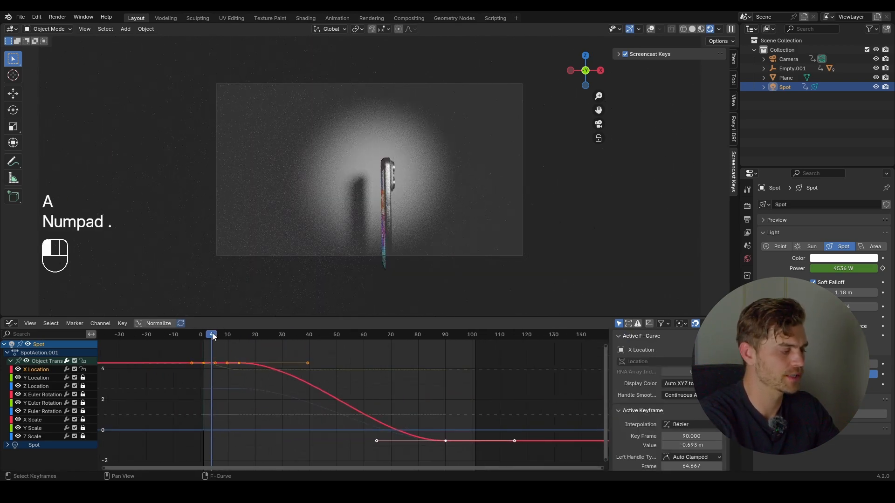
- Extend the later handle of the frame 14 X Location keyframe to about frame 80 and play the animation
left_click_drag(212, 333, 334, 360)
left_click(308, 363)
key("g")
key("x")
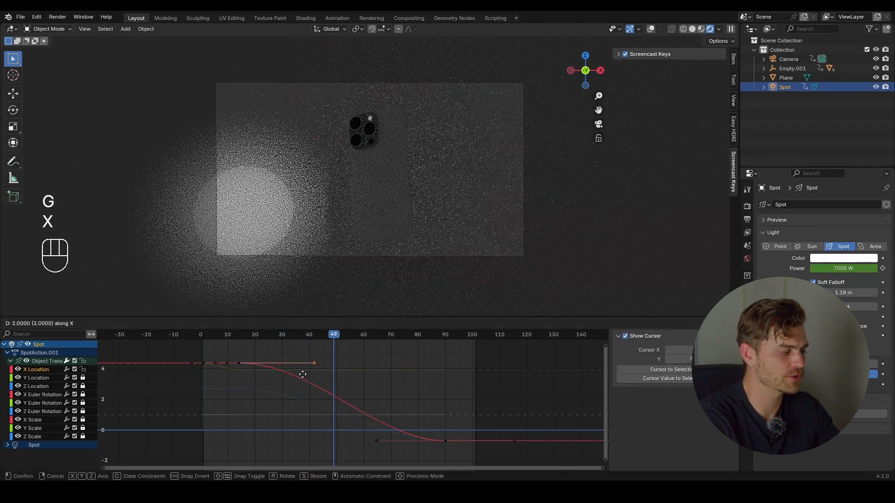
left_click(405, 374)
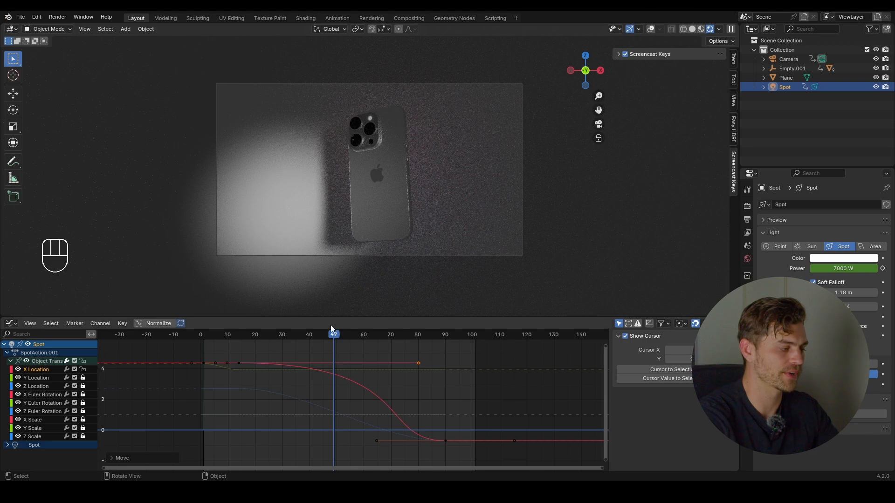
key("shift+space")
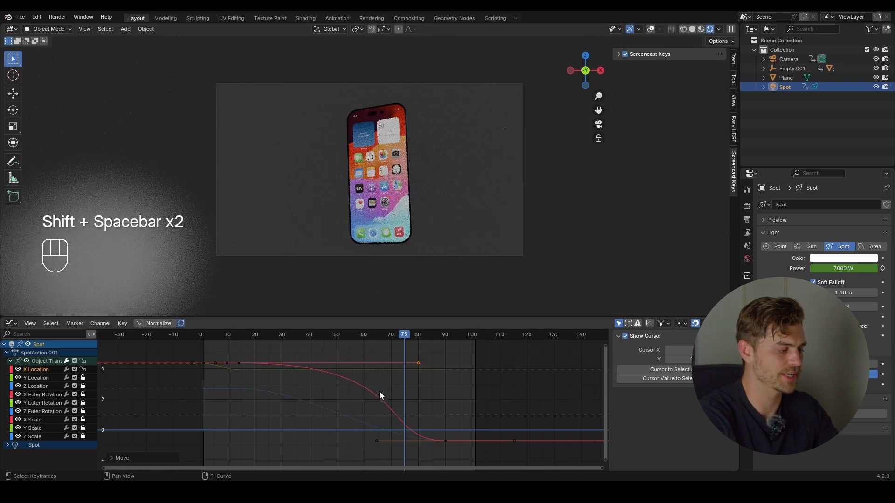
- Move the spot light's last X Location keyframe along the time axis to about frame 117 and play the animation
key("g")
key("x")
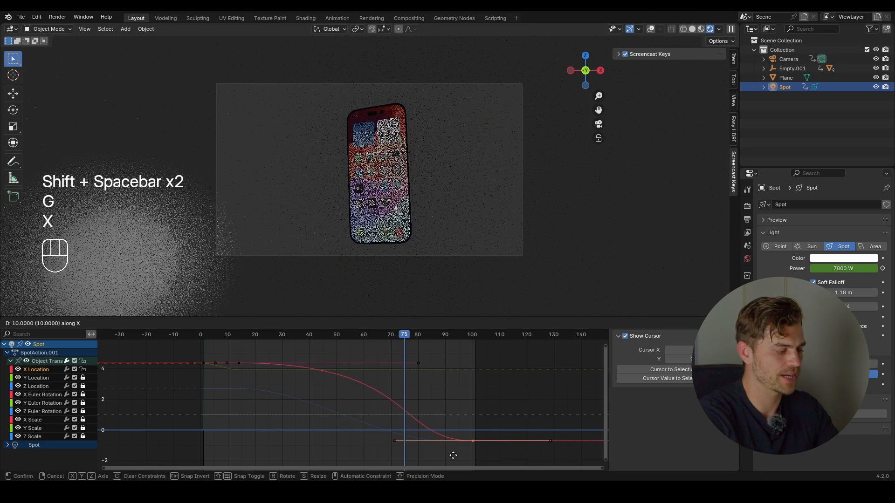
left_click(497, 448)
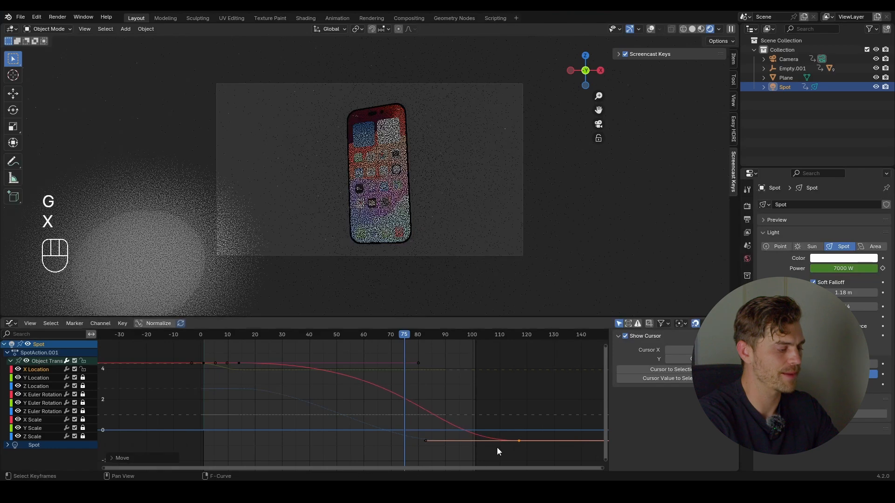
key("shift+space")
key("shift+space")
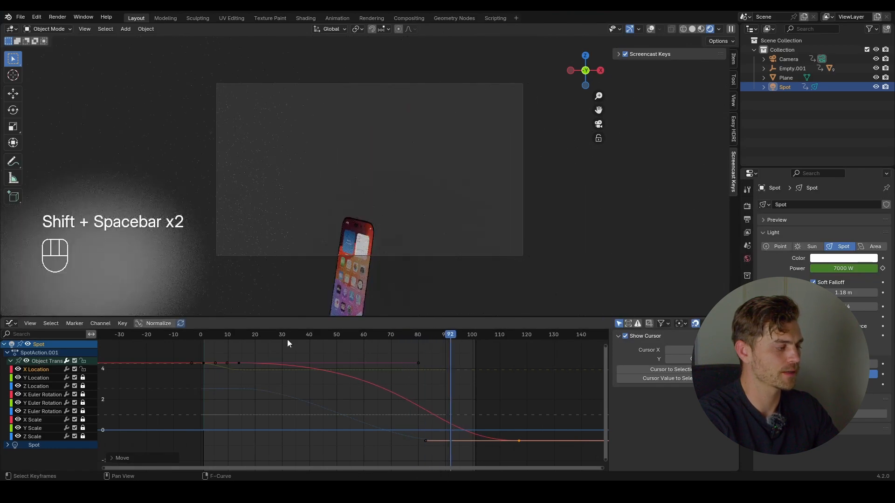
key("shift+space")
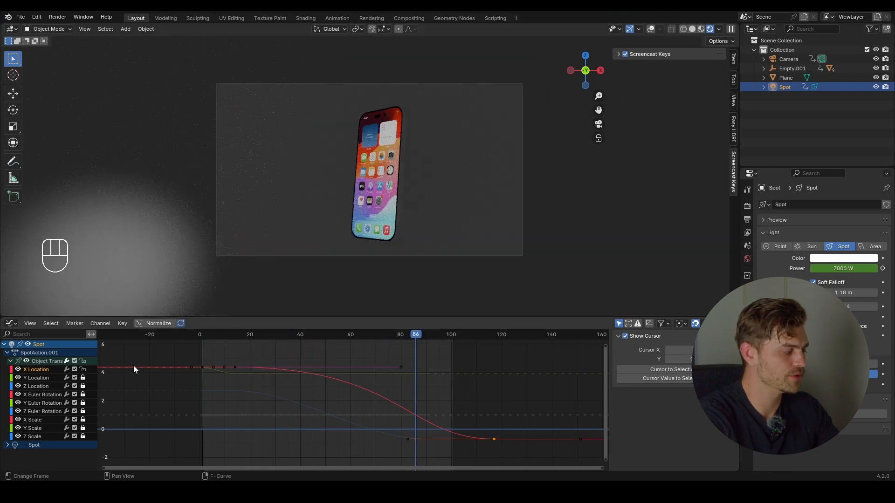
- Unlock the spot light's Z Euler Rotation channel and fit its curve in the Graph Editor
left_click(83, 412)
key("a")
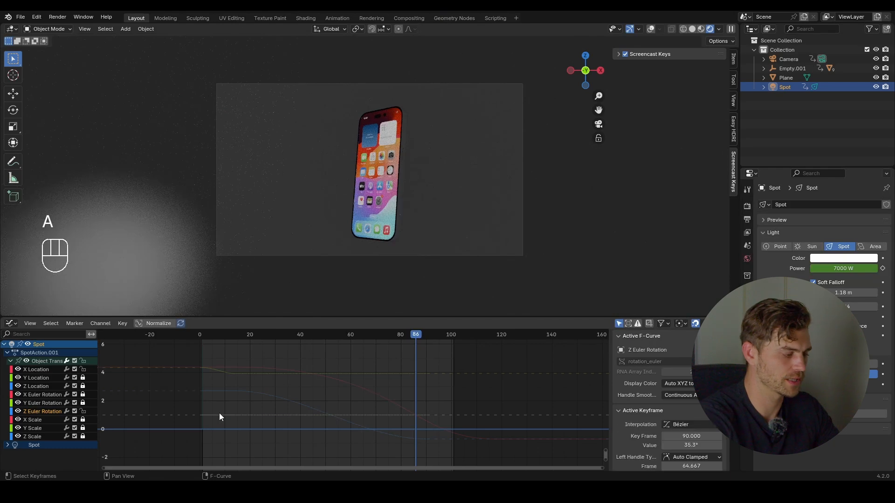
key("KP_Decimal")
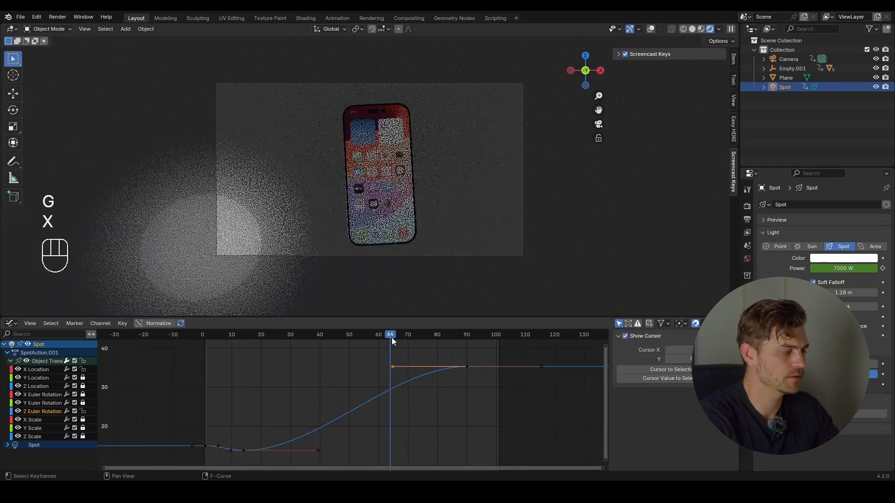
left_click_drag(414, 353, 364, 376)
key("g")
key("x")
right_click(267, 371)
- Move the last Z Euler Rotation keyframe along the time axis to about frame 103 and play the animation
left_click_drag(501, 346, 433, 379)
key("g")
key("x")
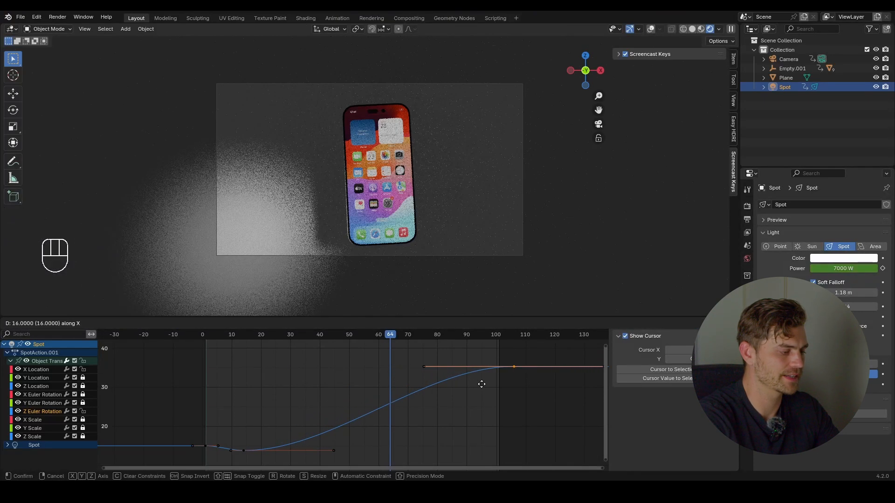
left_click(472, 382)
key("shift+space")
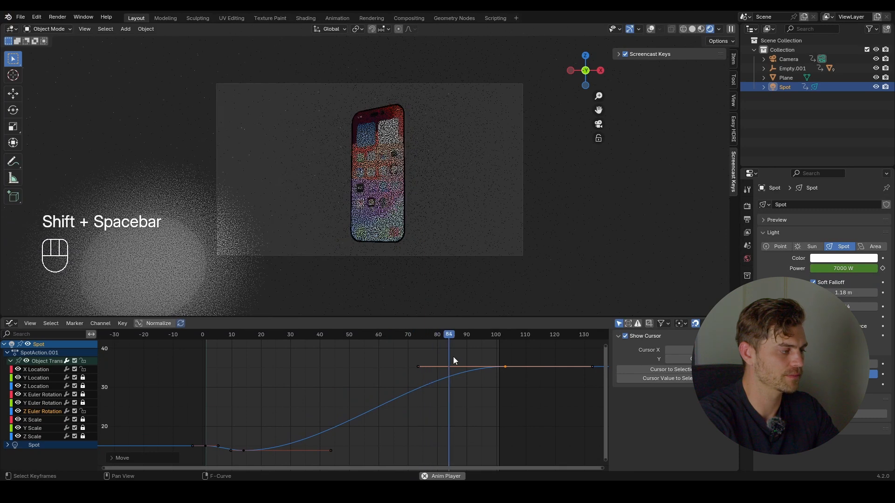
key("shift+space")
key("shift+space")
key("shift+space")
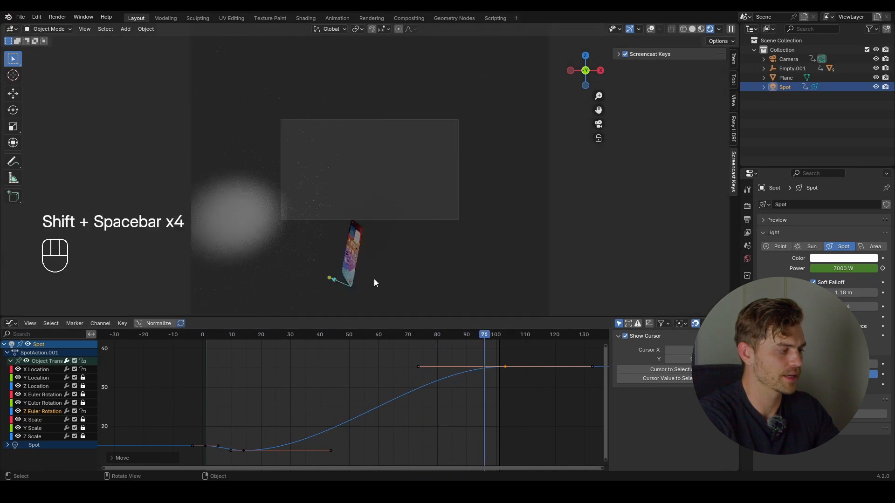
- Save the project and scrub to frame 28 to check the light on the phone's back
key("ctrl+s")
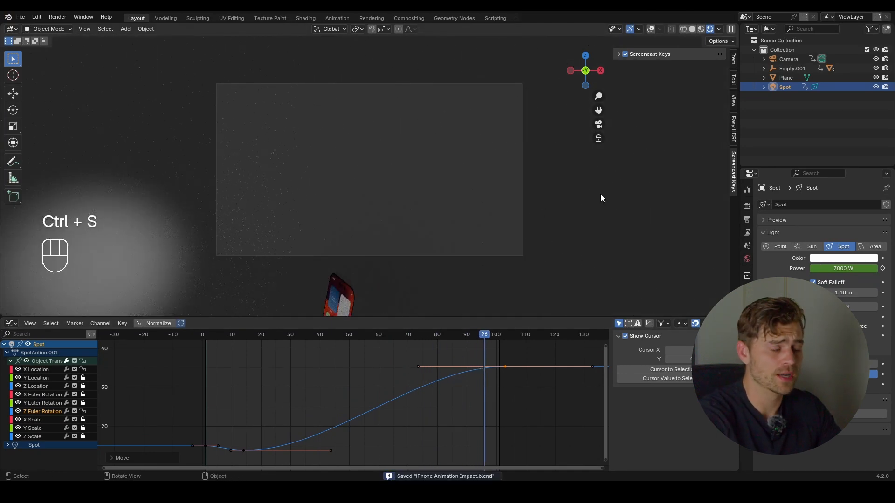
left_click_drag(398, 343, 284, 343)
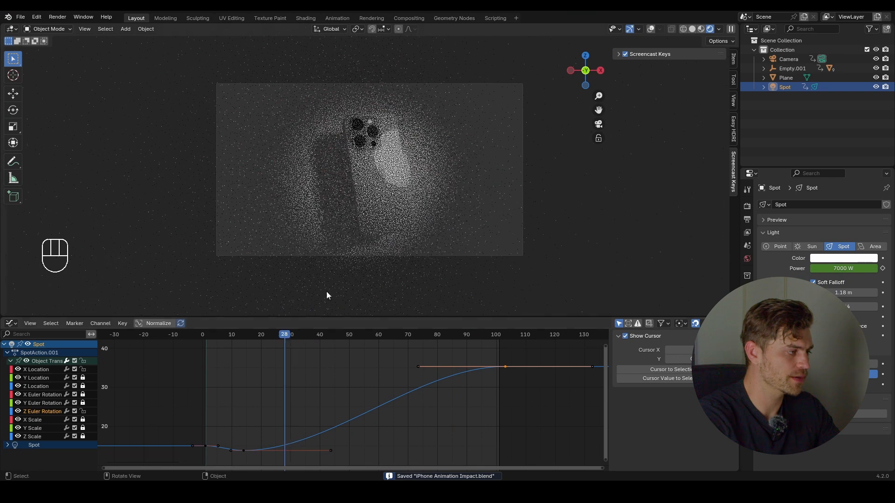
key("ctrl+s")
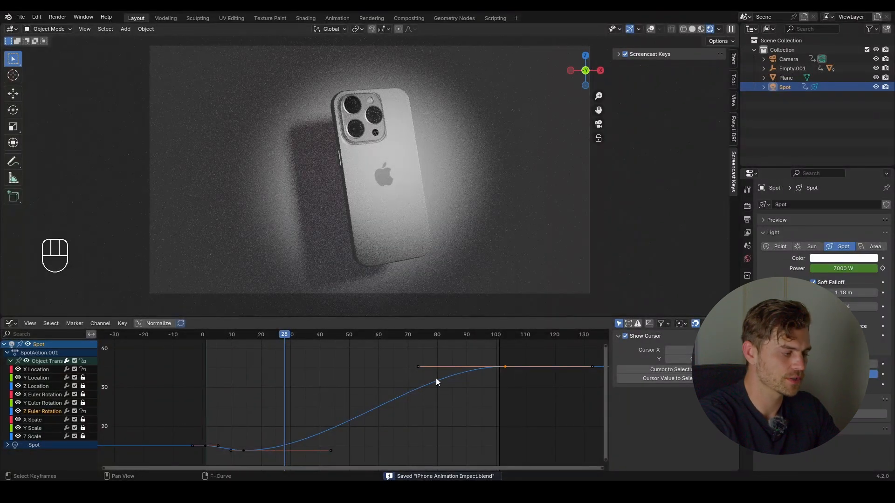
- Switch the lower editor to the Timeline and keyframe the spot light's power at 5000 W on frame 14
left_click(10, 323)
left_click(140, 359)
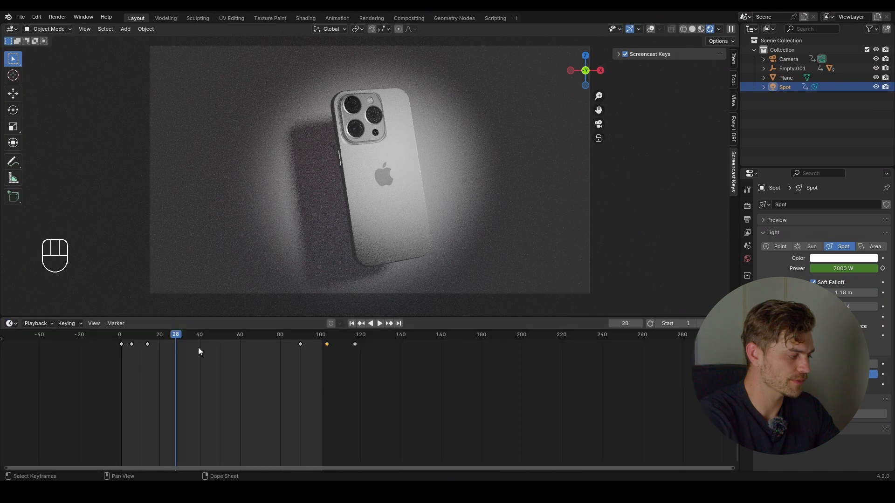
key("Down")
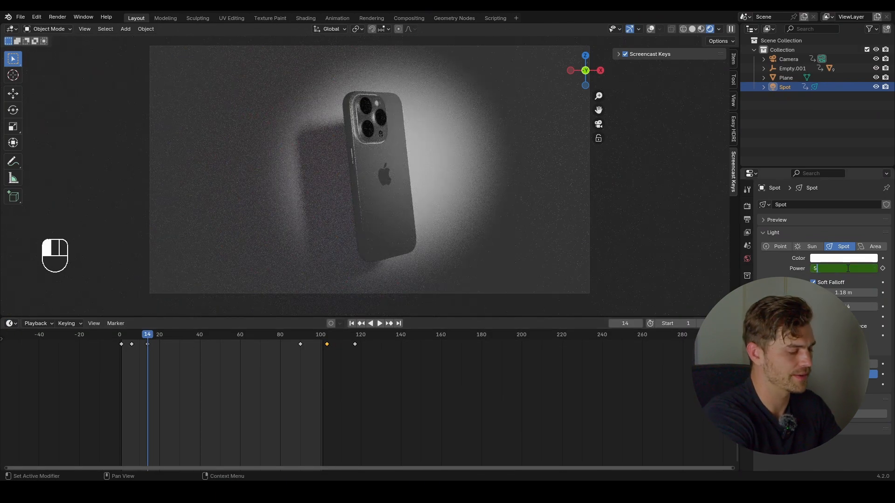
key("Return")
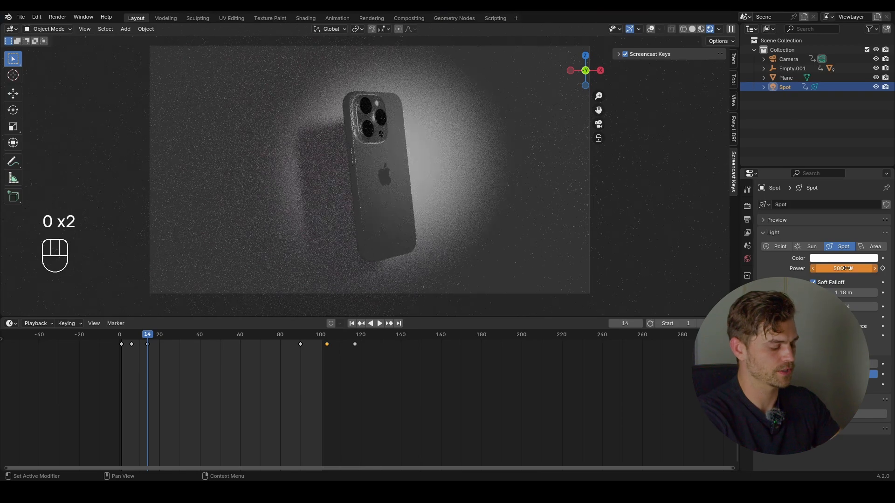
key("i")
- Lower the spot light's power at frame 38 and keyframe it
left_click_drag(145, 337, 197, 347)
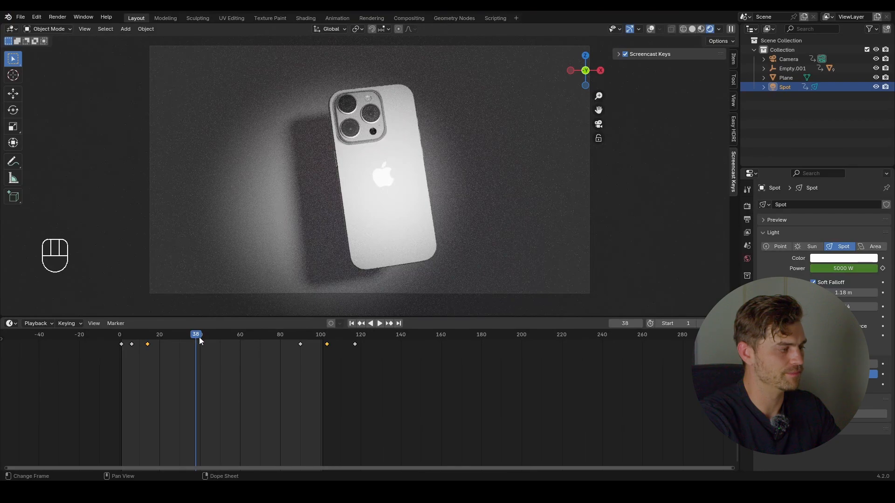
mouse_move(844, 269)
left_mouse_down()
mouse_move(835, 269)
mouse_move(860, 269)
left_mouse_up()
key("i")
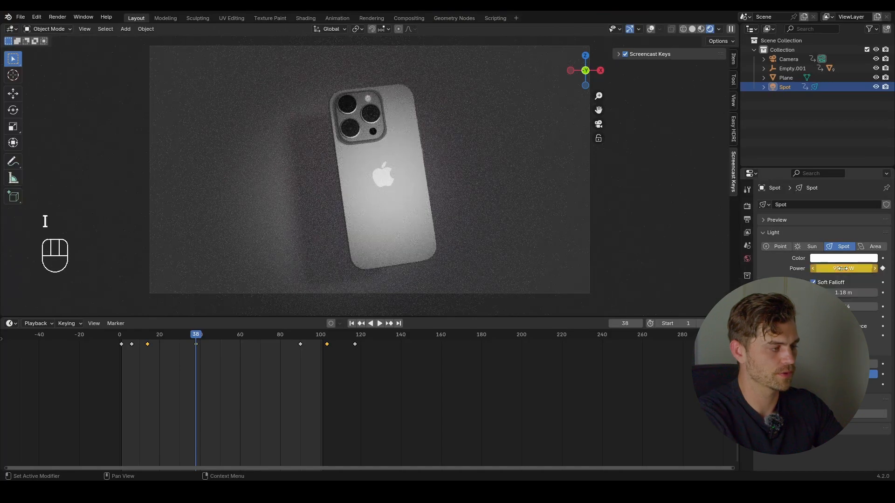
- Play the animation from before the first frame, then keyframe the spot light's power at 5000 W on frame 49
left_click_drag(198, 340, 105, 348)
key("shift+space")
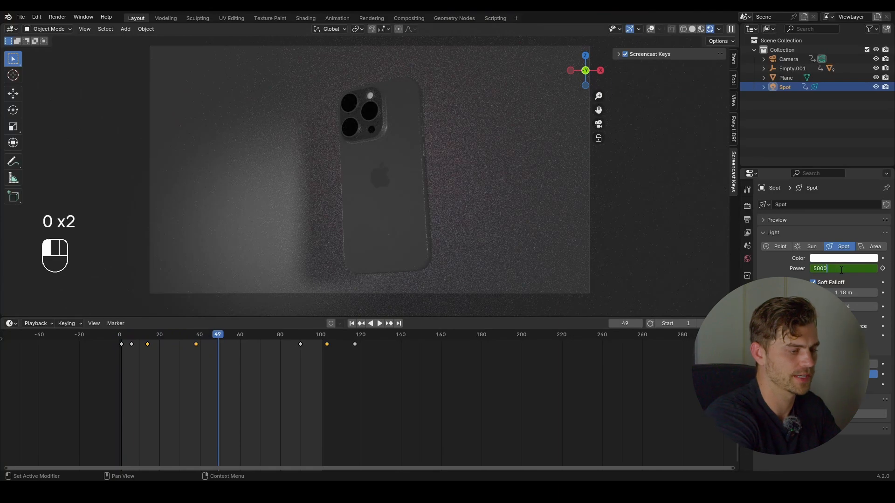
key("Return")
key("i")
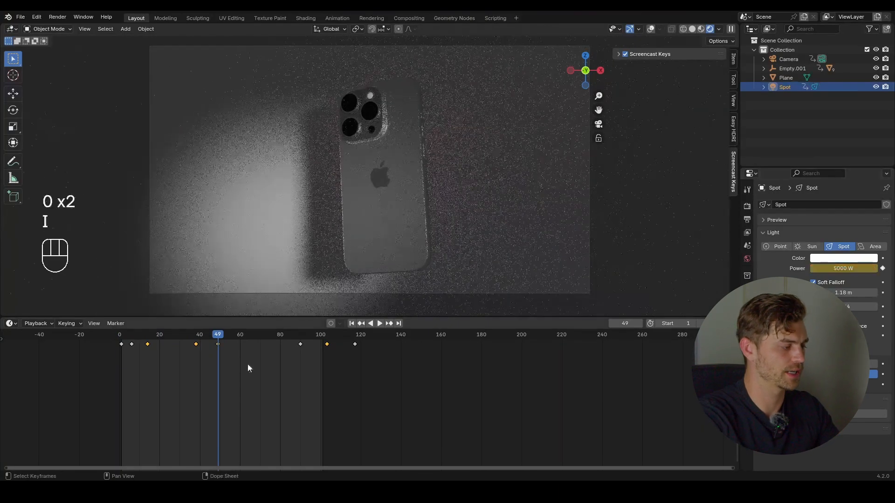
- Play the animation to check the power changes and save the project
key("shift+space")
key("shift+space")
key("shift+space")
key("shift+space")
key("ctrl+s")
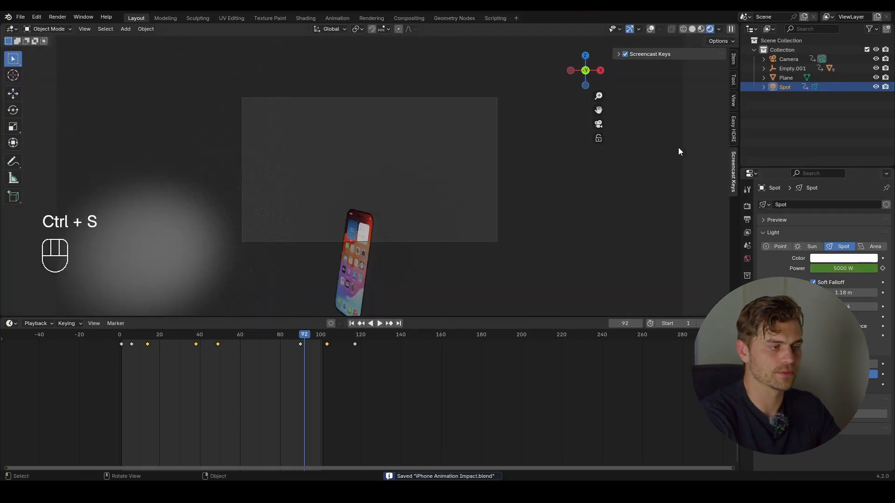
- Set the Downloads folder as the image source of the Easy HDRI add-on
left_click(734, 128)
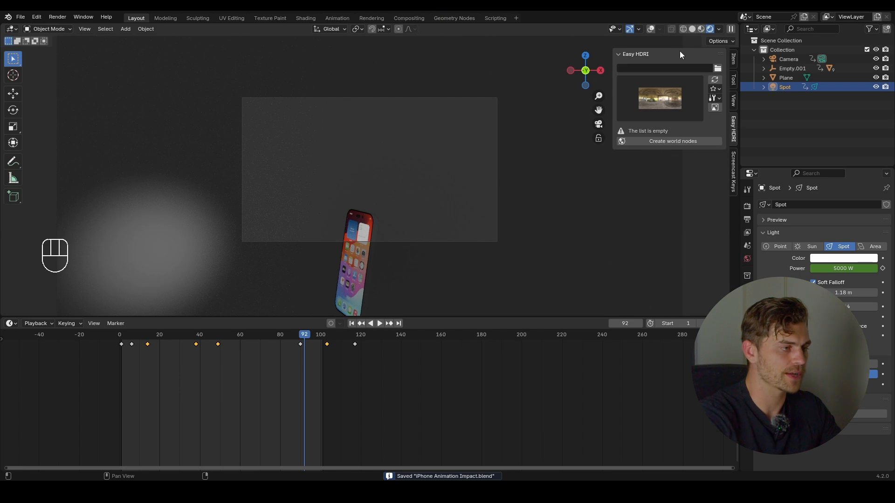
left_click(718, 69)
left_click(242, 247)
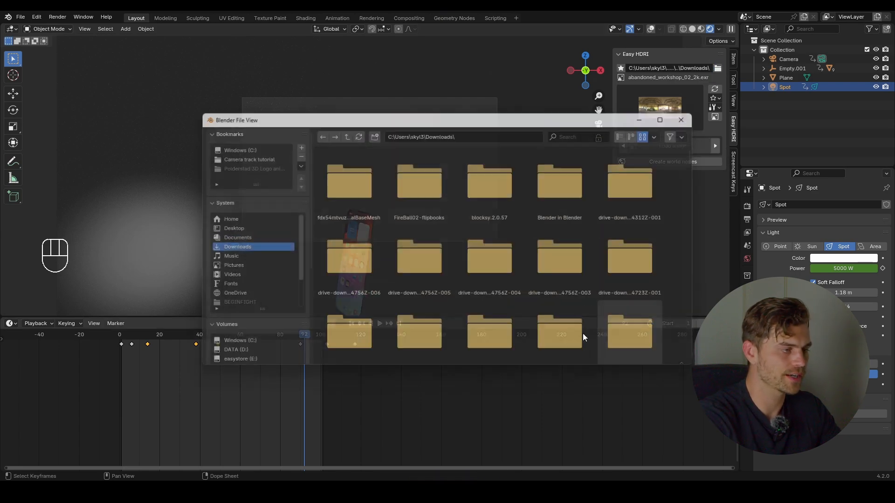
left_click(594, 356)
- Create the Easy HDRI world nodes and choose shanghai_bund_2k.exr as the environment image
left_click(748, 259)
left_click(814, 263)
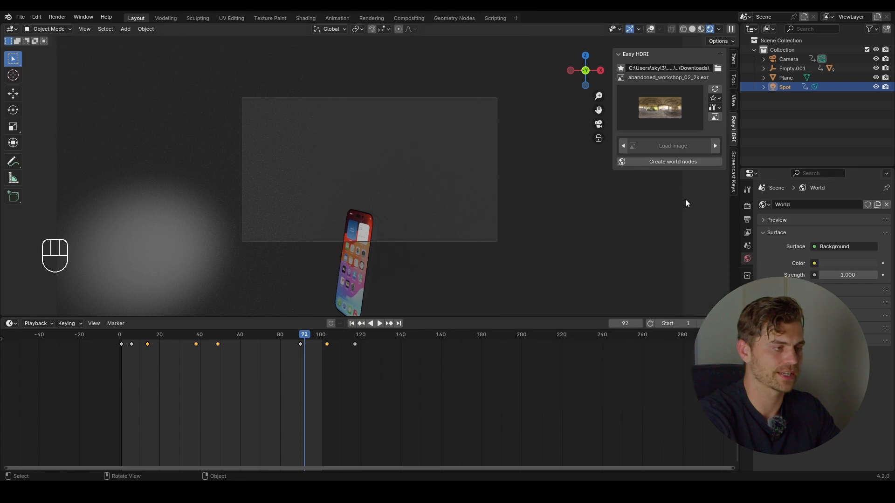
left_click(671, 164)
left_click(662, 113)
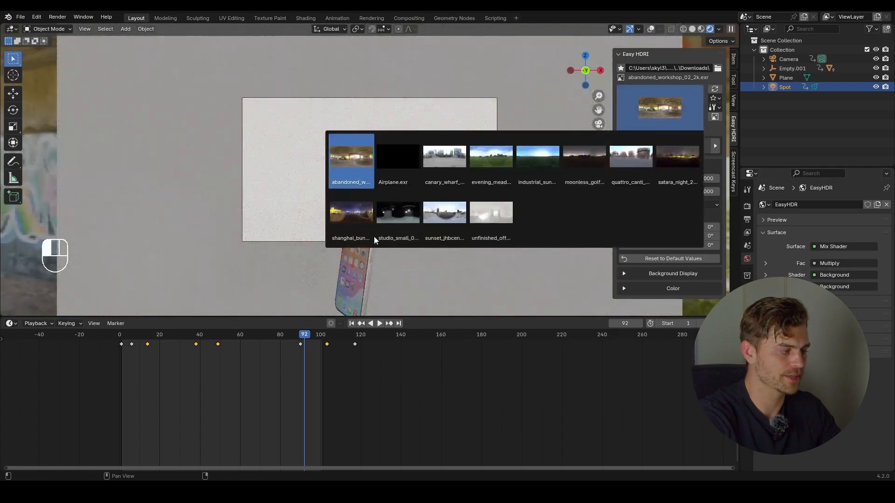
left_click(351, 212)
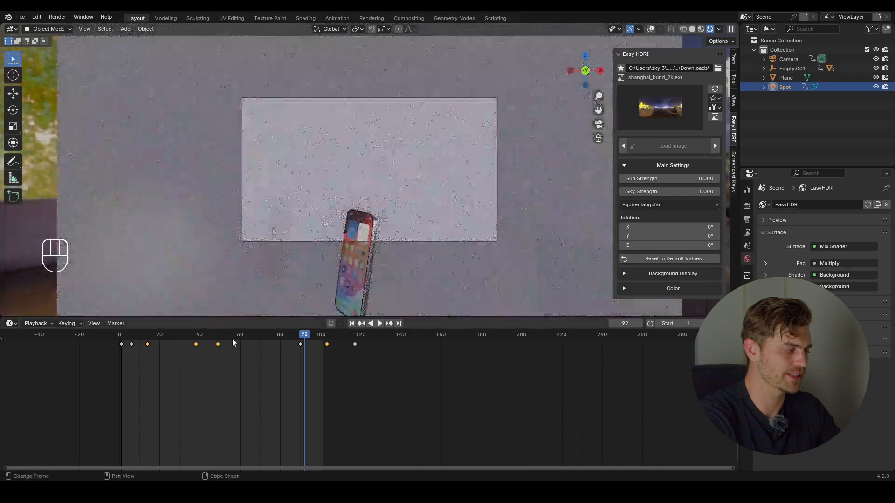
- Try a sky strength of 0.100 and inspect the phone's lighting at frame 51
left_click_drag(238, 340, 222, 336)
key("Left")
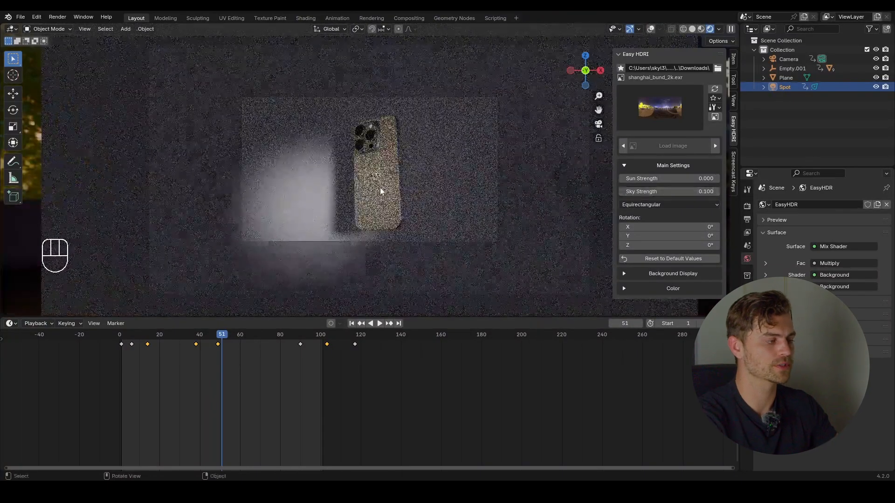
scroll(381, 192, "up", 3)
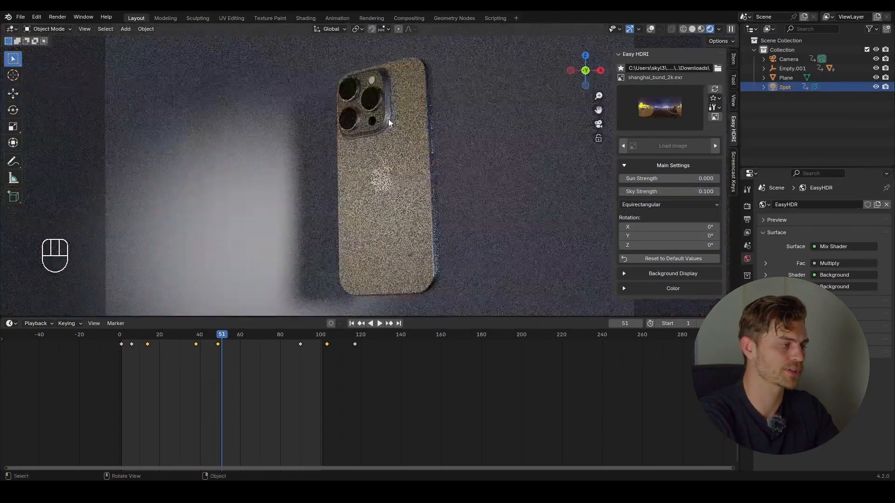
scroll(400, 152, "down", 3)
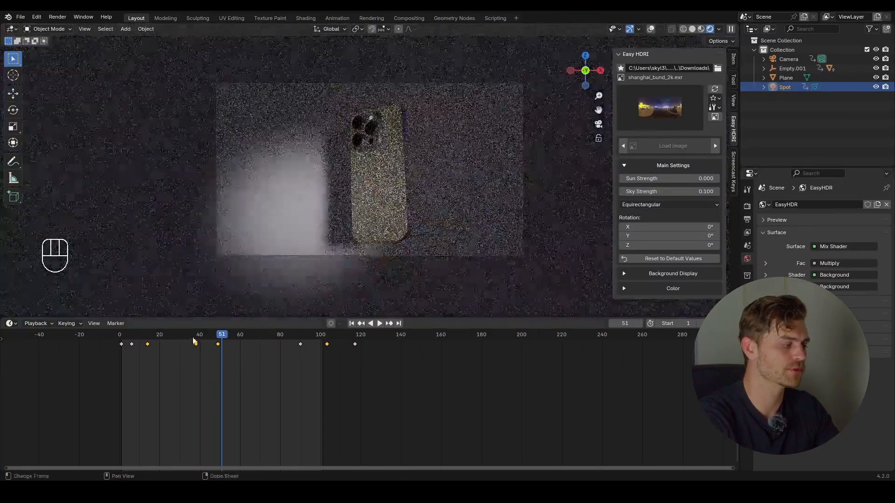
- Check the lighting at frame 11, set the sky strength to 0.050 and save the project
left_click_drag(195, 342, 141, 341)
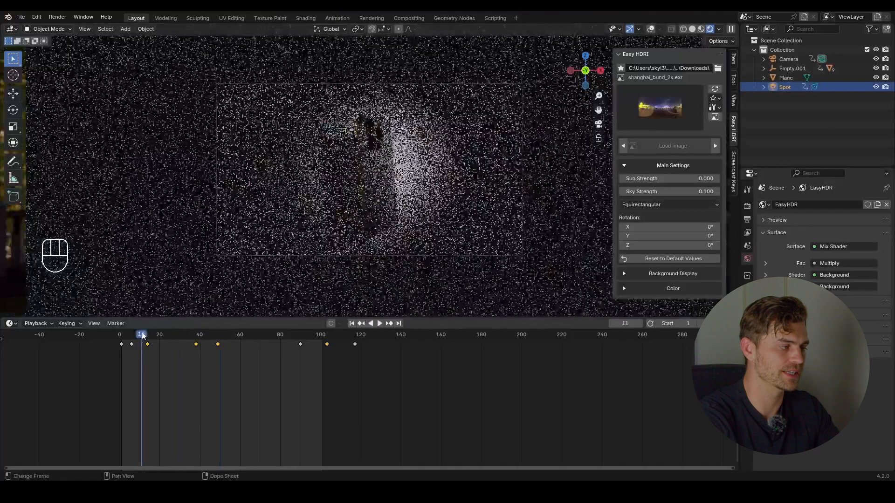
scroll(360, 239, "up", 1)
key("ctrl+s")
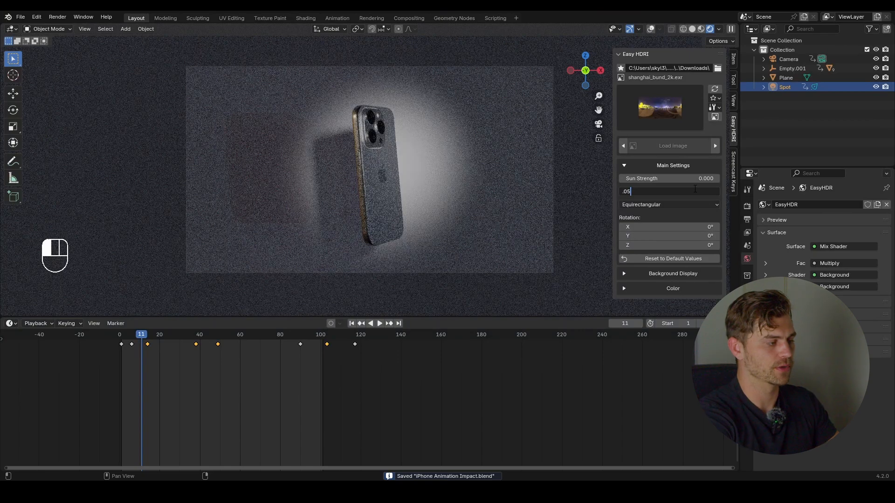
key("Return")
key("ctrl+s")
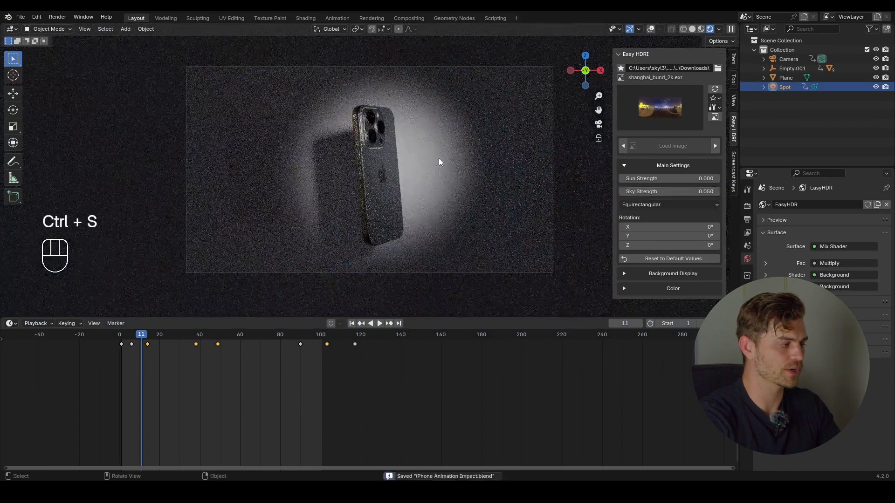
- Select the background plane and create a new material for it in the Shader Editor
left_click(249, 121)
left_click(9, 324)
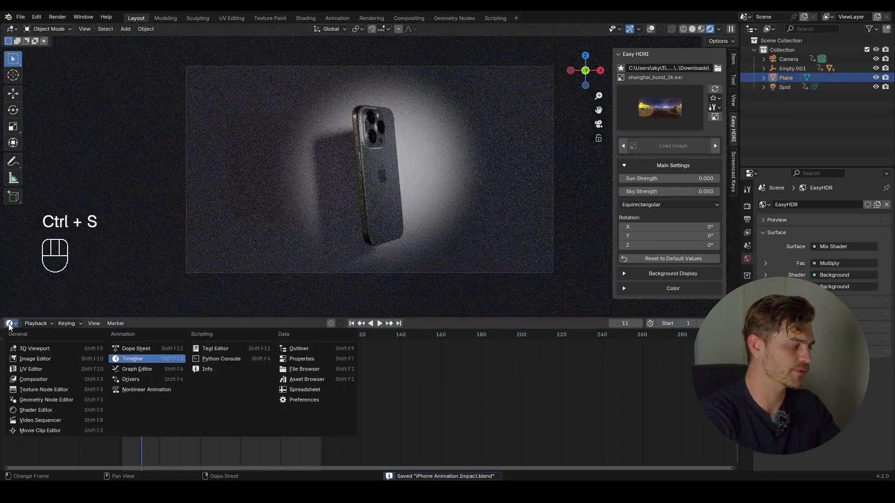
left_click(53, 410)
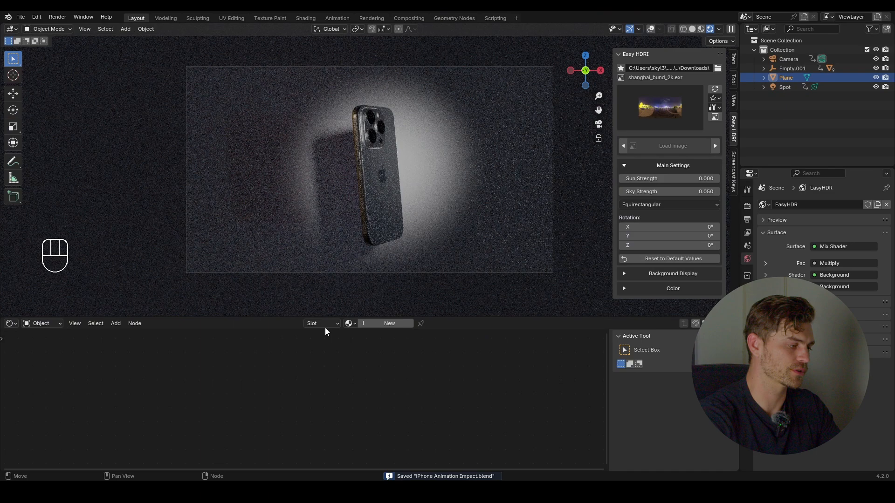
left_click(386, 323)
- Set the background plane material's base colour to a dark teal blue and its roughness to 0.586
scroll(317, 357, "up", 4)
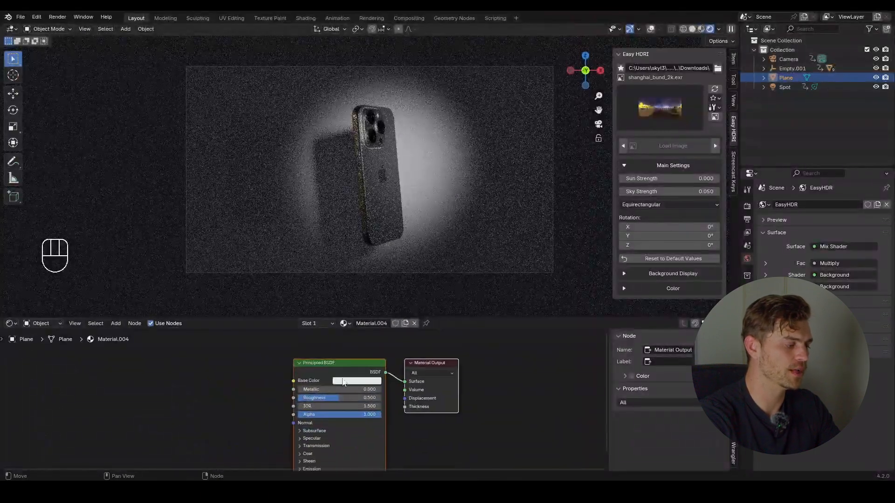
left_click(343, 383)
left_click(371, 263)
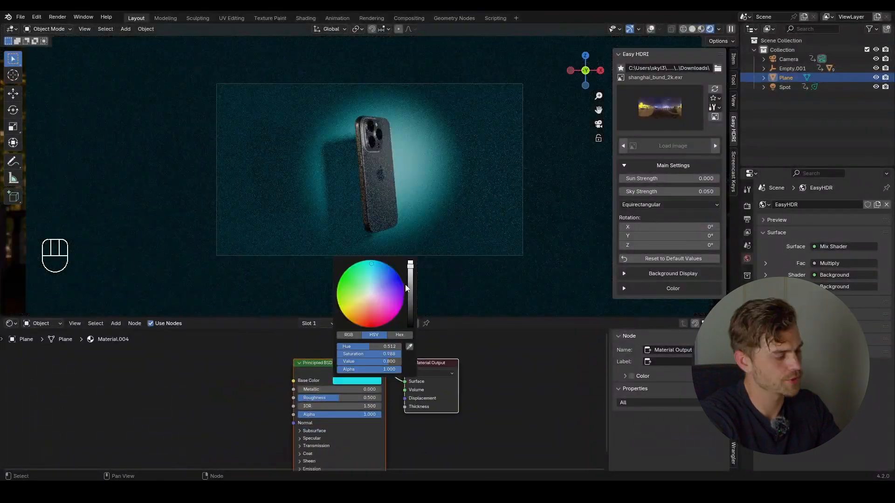
left_click_drag(406, 289, 410, 297)
left_click(379, 261)
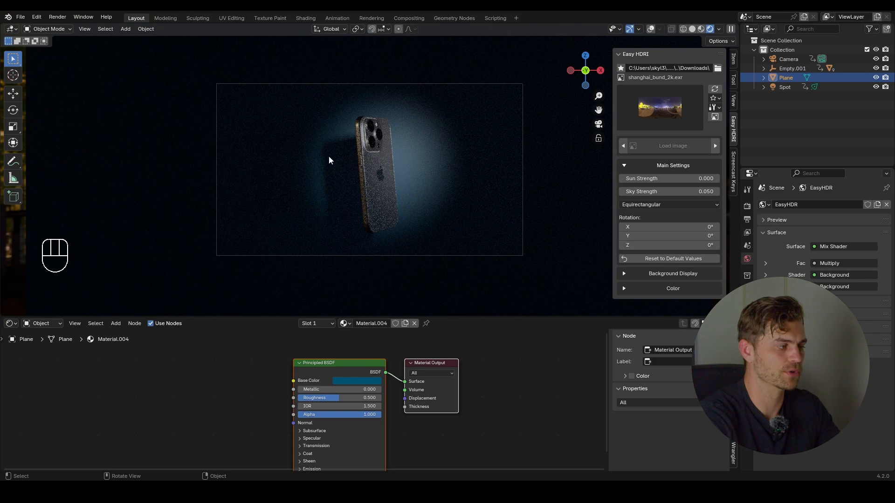
scroll(410, 286, "up", 1)
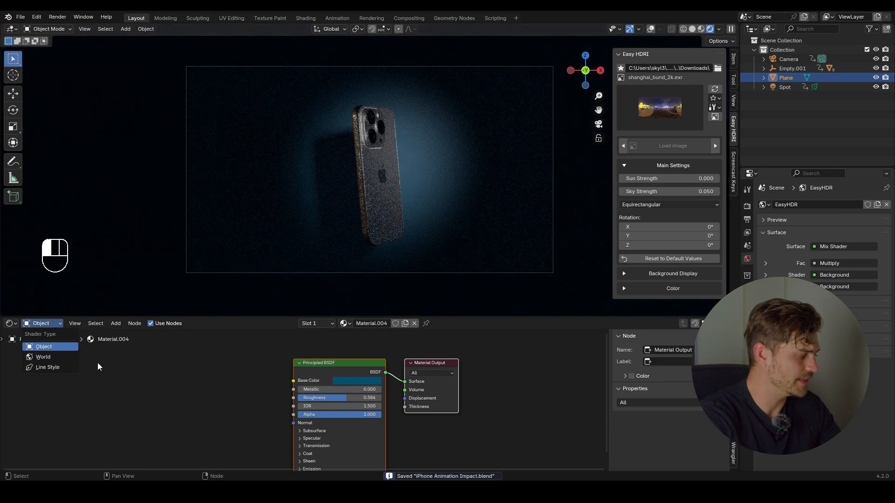
- Replace the Shader Editor with the Timeline, play the animation from frame 1 and save the project
left_click(10, 323)
left_click(144, 350)
left_click(121, 335)
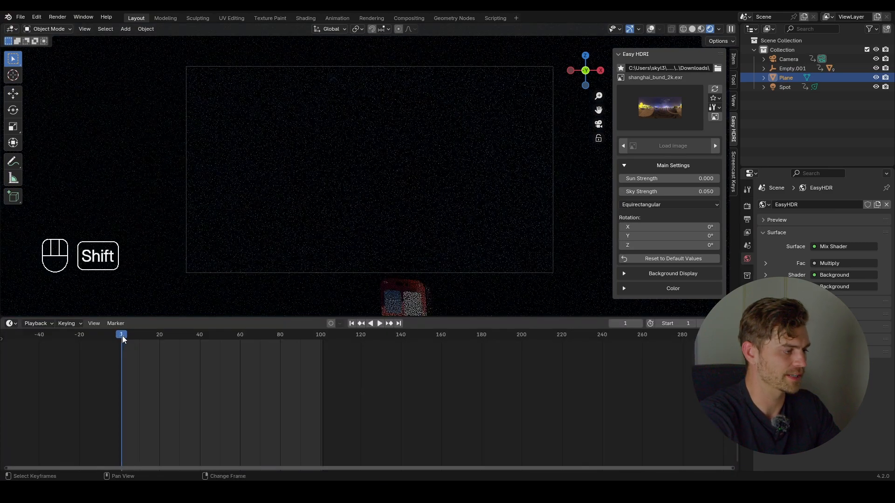
key("shift+space")
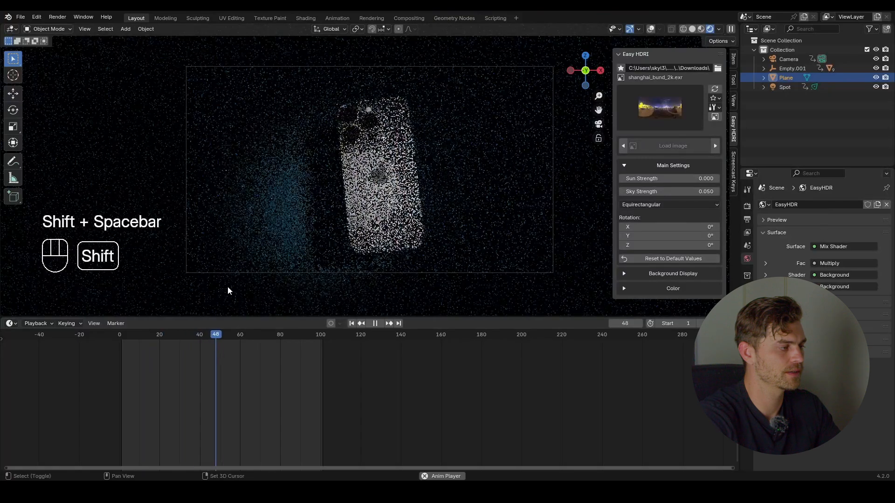
key("shift+space")
key("shift+space")
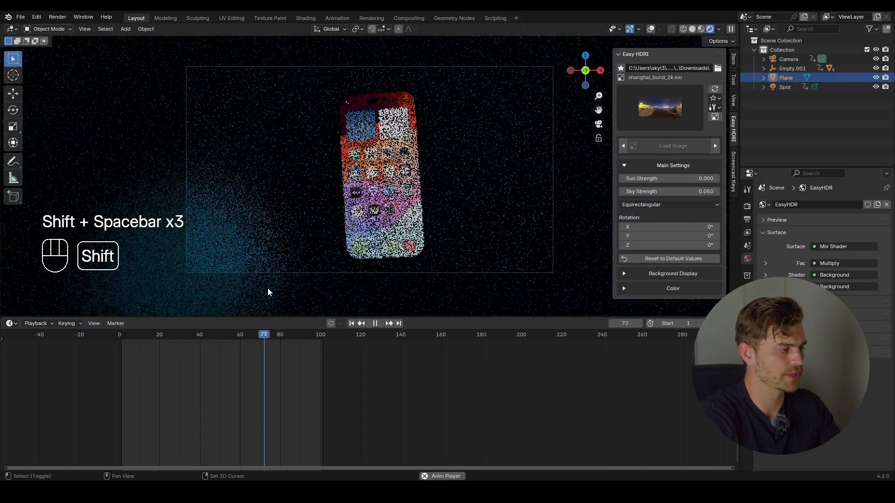
key("shift+space")
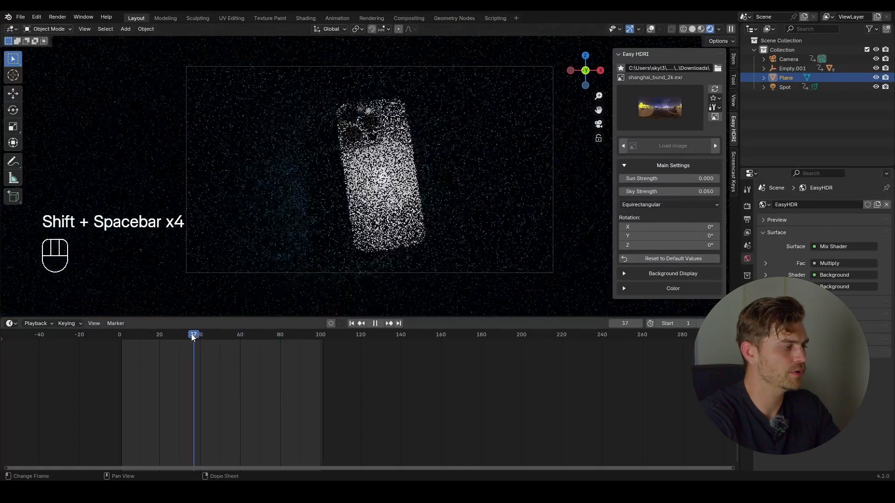
key("ctrl+s")
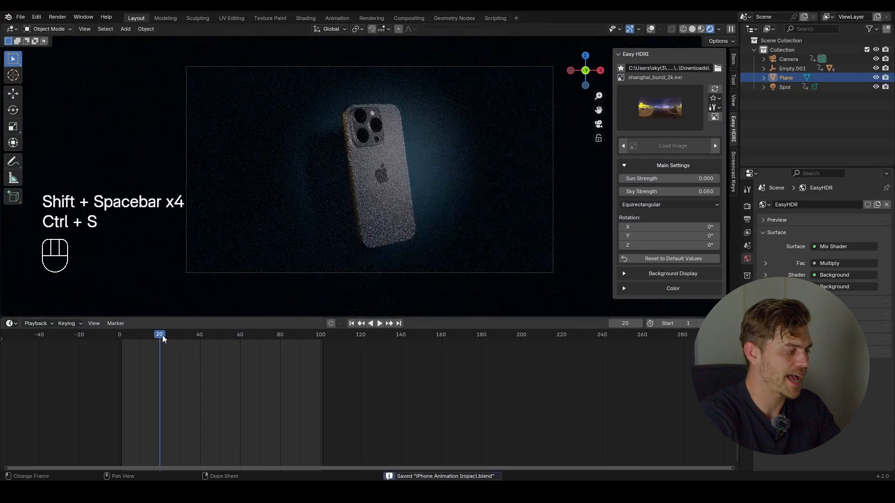
- At frame 49, add an area light at the phone's position and rotate it 90° around the X axis
left_click_drag(163, 338, 224, 338)
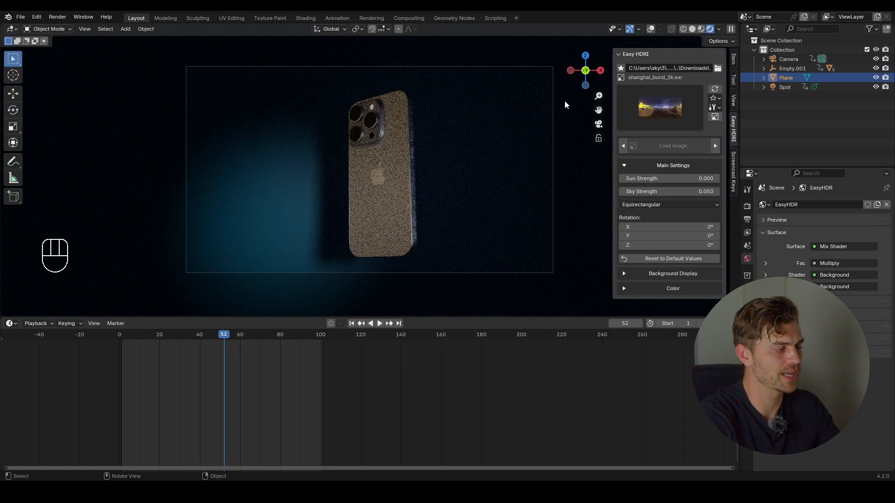
left_click_drag(240, 332, 218, 336)
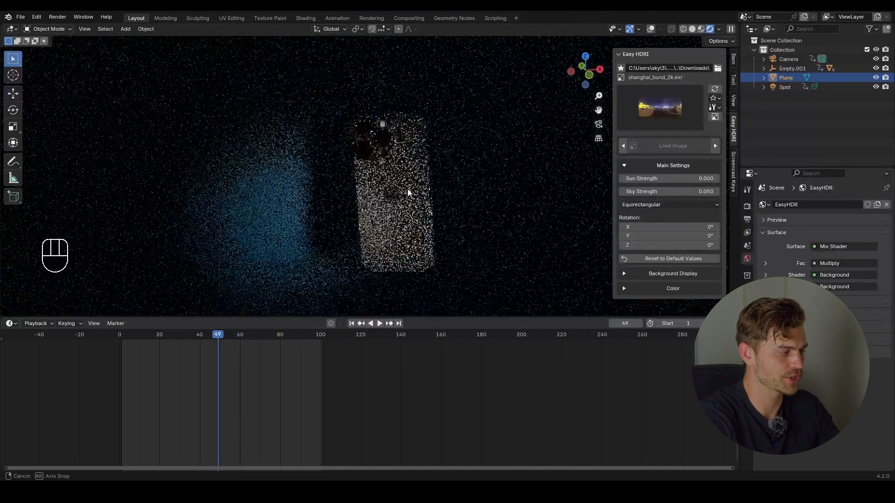
middle_click_drag(406, 191, 378, 199)
right_click(381, 185, "shift")
key("shift+a")
mouse_move(364, 186)
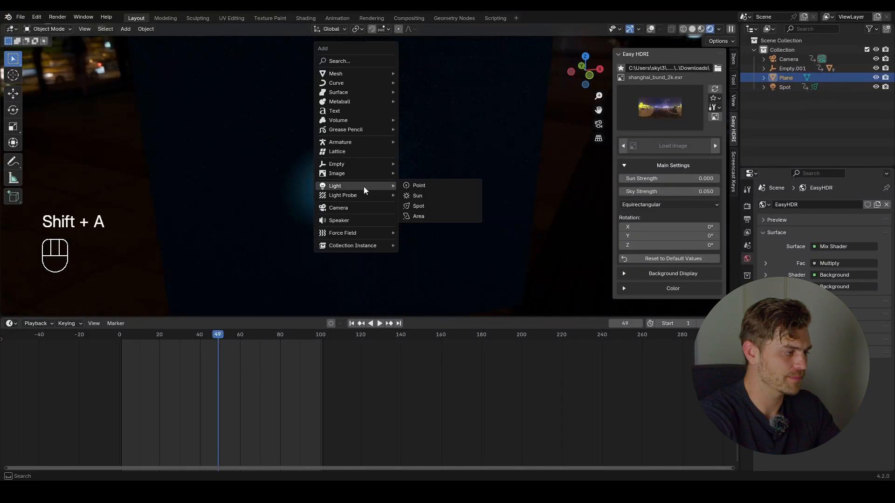
type("r")
type("x")
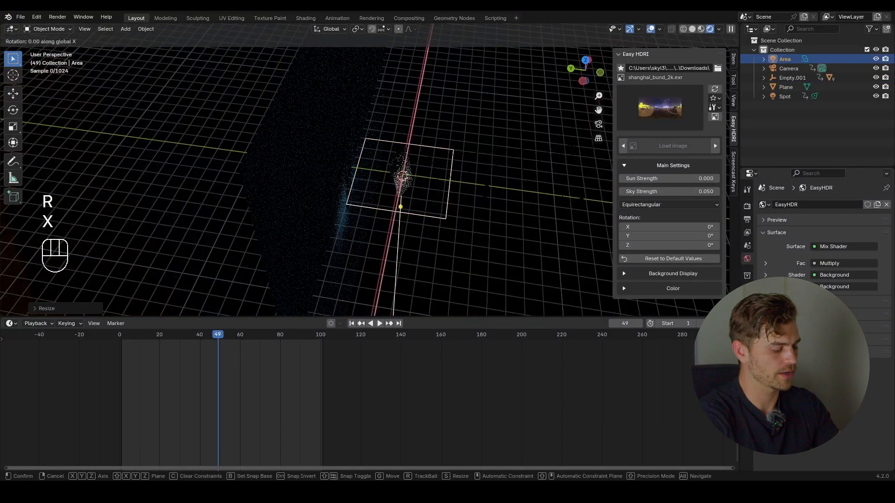
type("90")
left_click(363, 186)
- Turn the area light about -41° around the Z axis and move it away from the phone along its local Z axis
key("r")
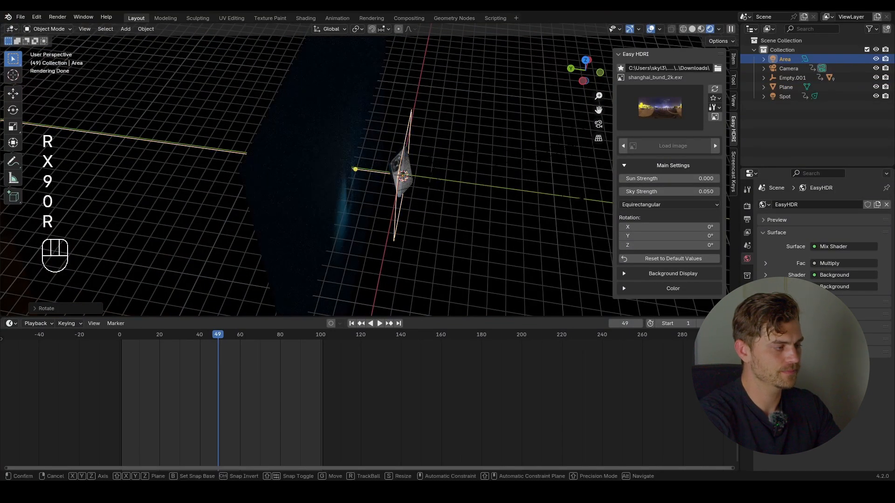
key("z")
left_click(260, 125)
key("g")
key("z")
key("z")
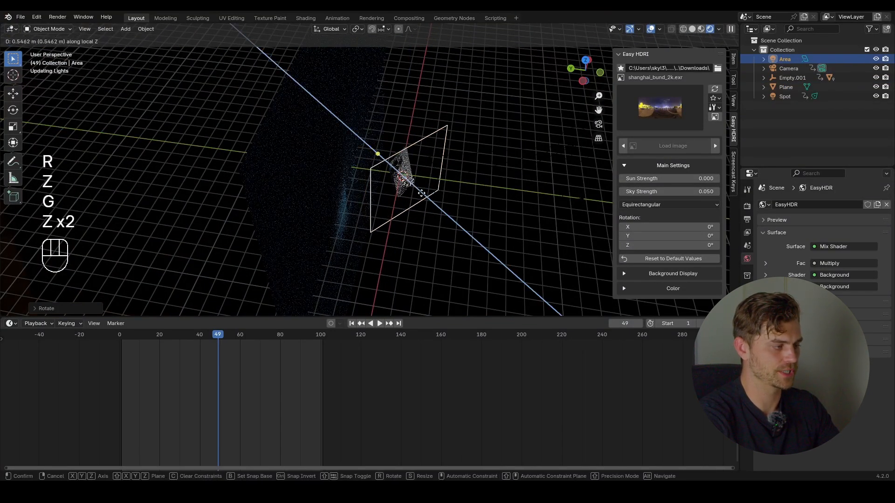
left_click(464, 243)
- Scale the area light down along its local X axis into a tall narrow strip
middle_click_drag(465, 242, 413, 210)
key("s")
key("x")
key("x")
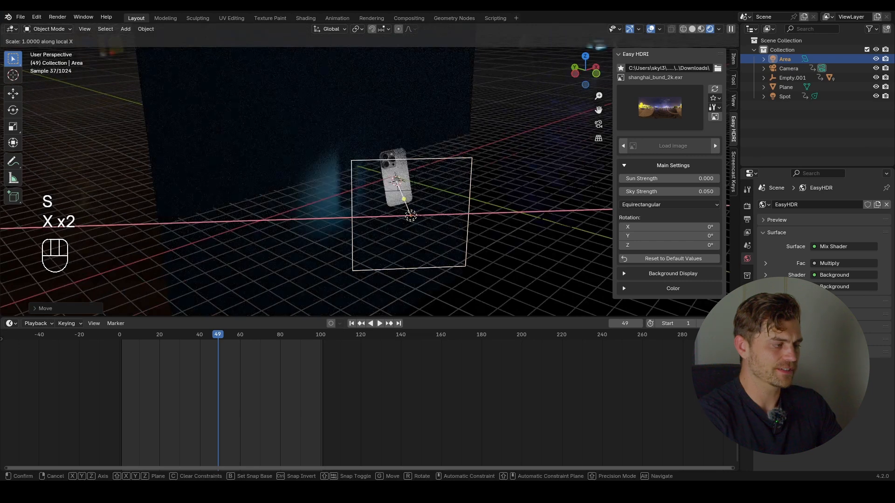
left_click(448, 232)
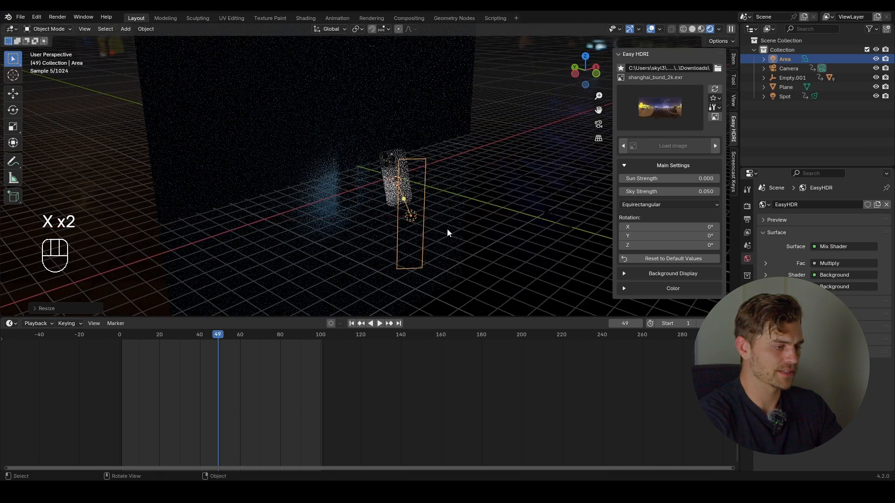
- Narrow the area light's beam spread to focus its light on the phone
left_click(747, 318)
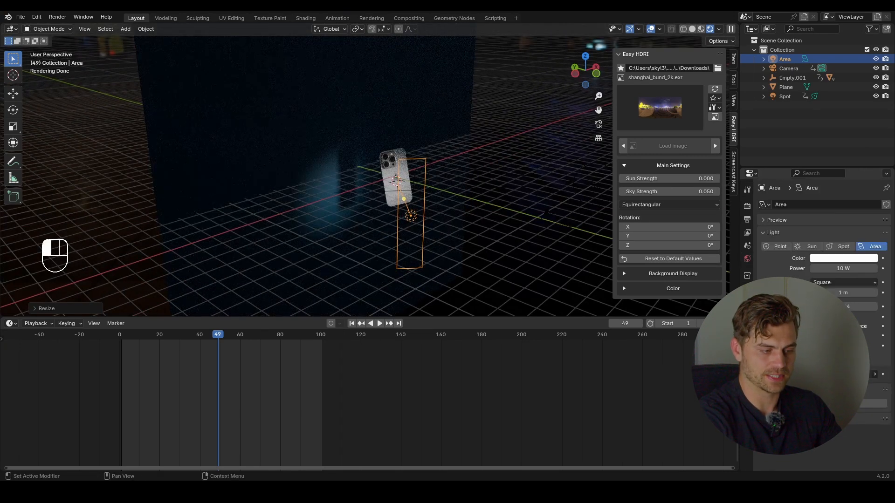
left_click_drag(844, 375, 814, 374)
middle_click_drag(566, 192, 548, 195)
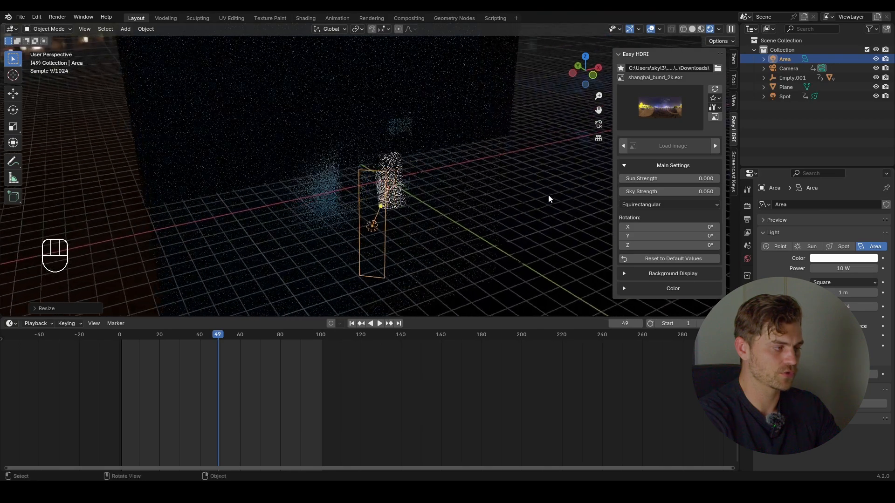
scroll(527, 211, "up", 4)
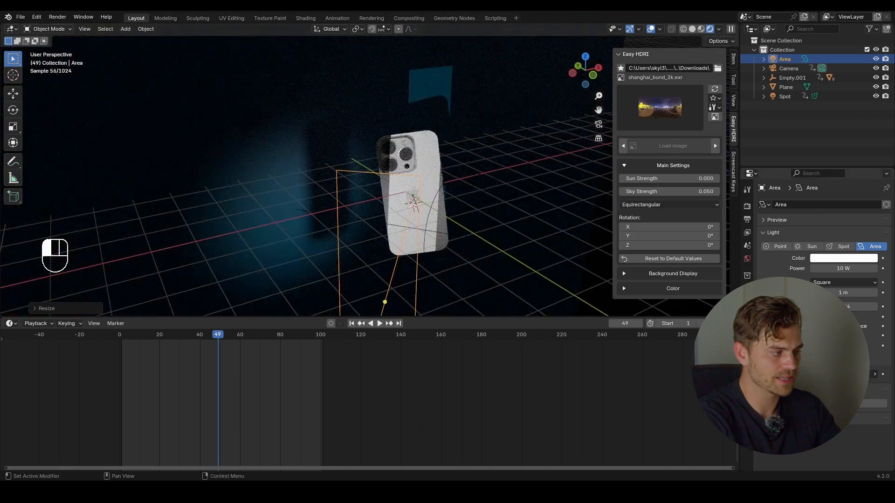
left_click_drag(843, 374, 872, 374)
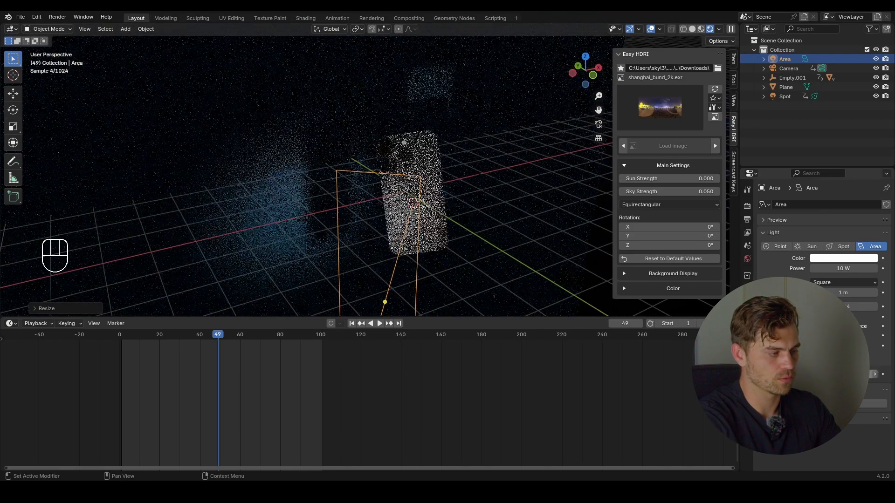
- Move the area light farther out to the side of the phone and check its effect through the camera
key("g")
left_click(496, 221)
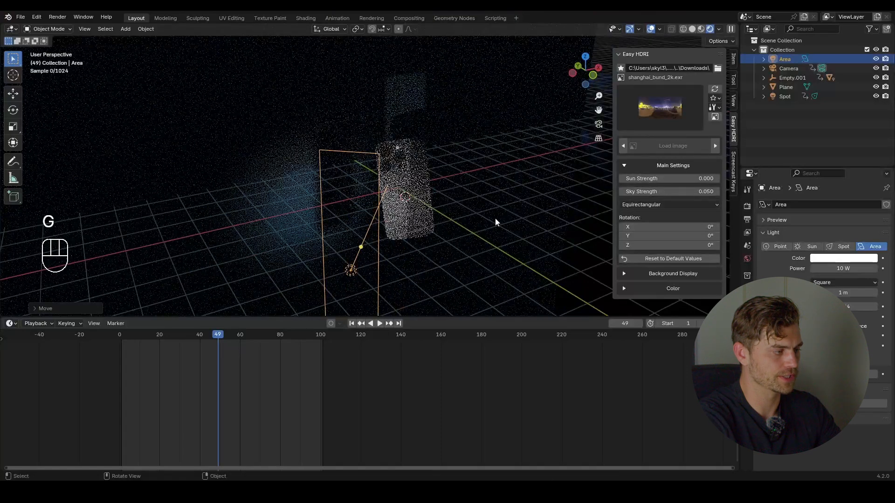
middle_click_drag(423, 189, 356, 200)
scroll(356, 200, "down", 3)
key("g")
left_click(309, 205)
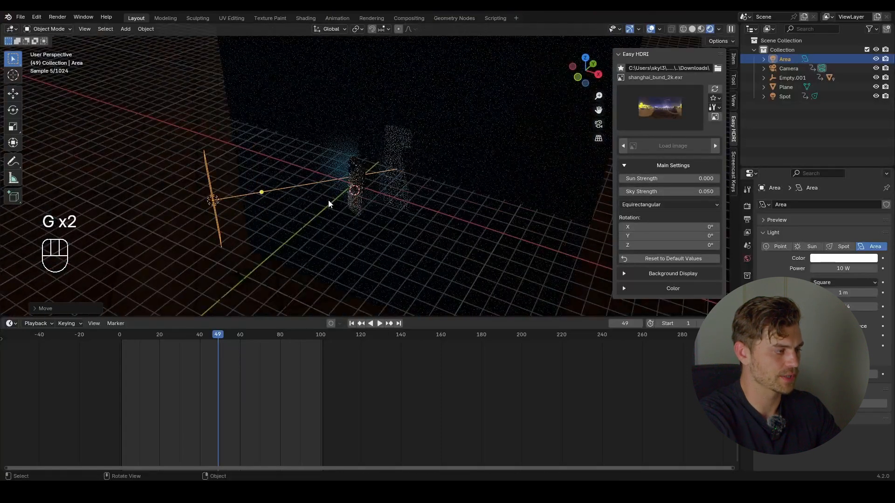
key("KP_0")
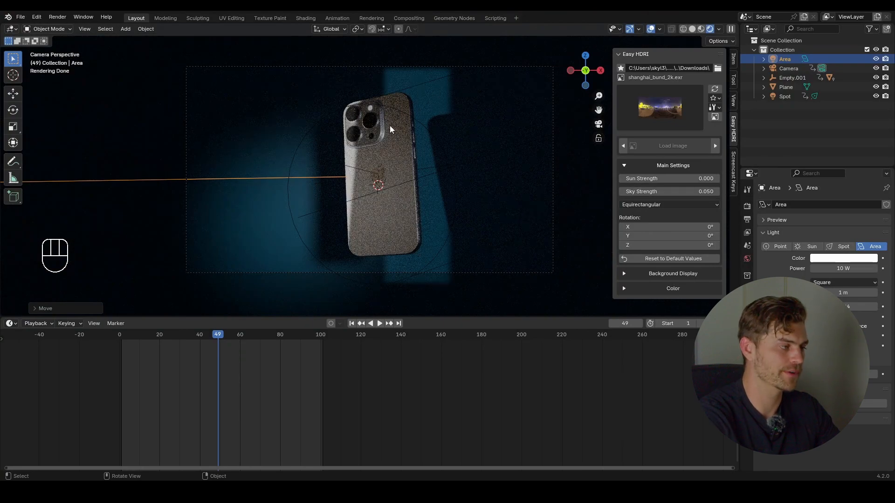
- Reselect the area light and expand the light linking settings in its object properties
middle_click_drag(401, 128, 405, 196)
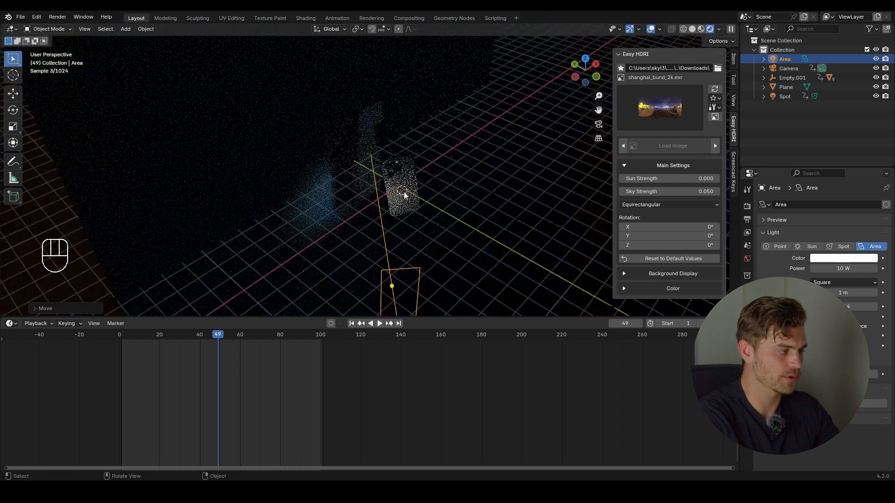
left_click(402, 164)
left_click(398, 157)
left_click(400, 233)
scroll(399, 234, "down", 2)
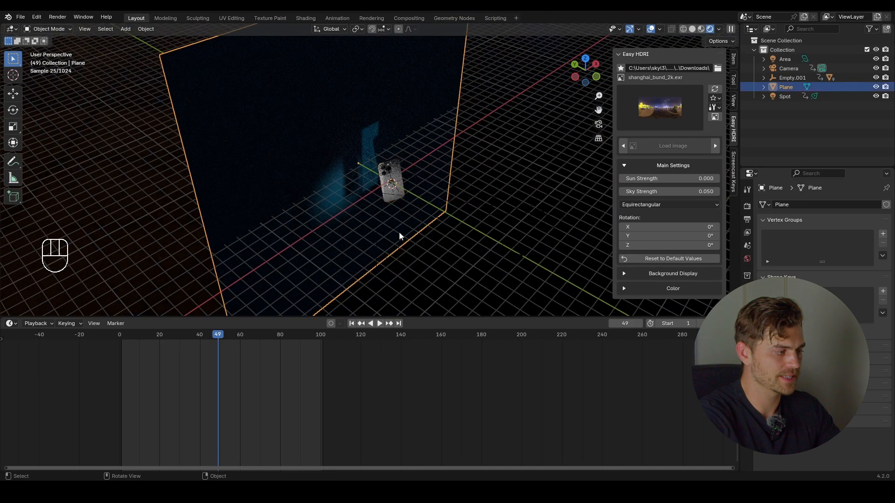
left_click(389, 242)
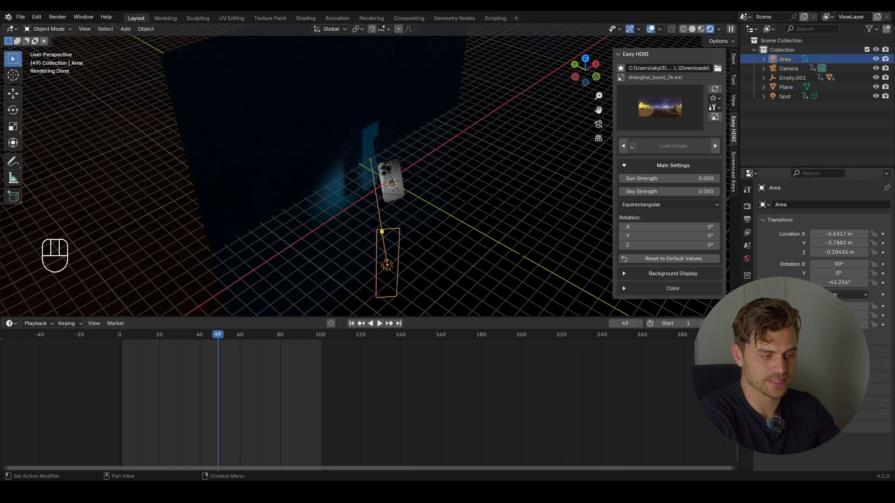
left_click(777, 389)
left_click(783, 413)
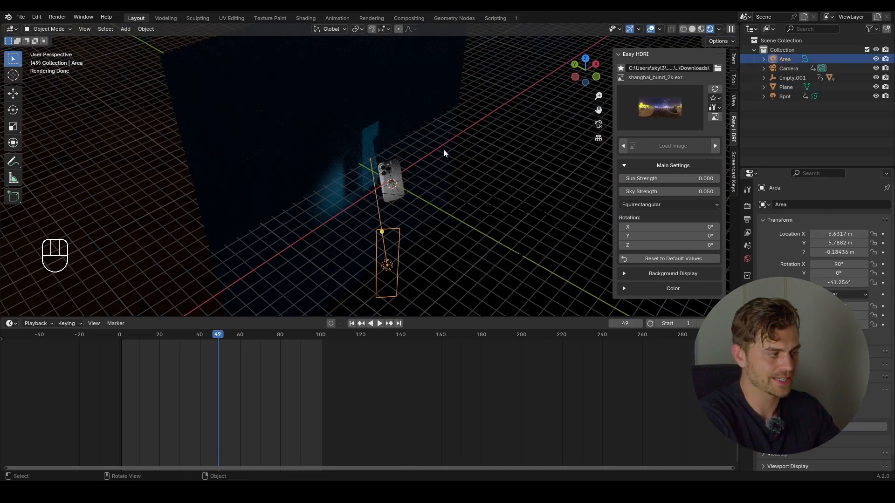
- Select the phone's parent empty and move it to a new collection named Iphone
middle_click_drag(444, 152, 449, 133)
left_click_drag(449, 130, 391, 177)
left_click(473, 130, "shift")
left_click(471, 127, "shift")
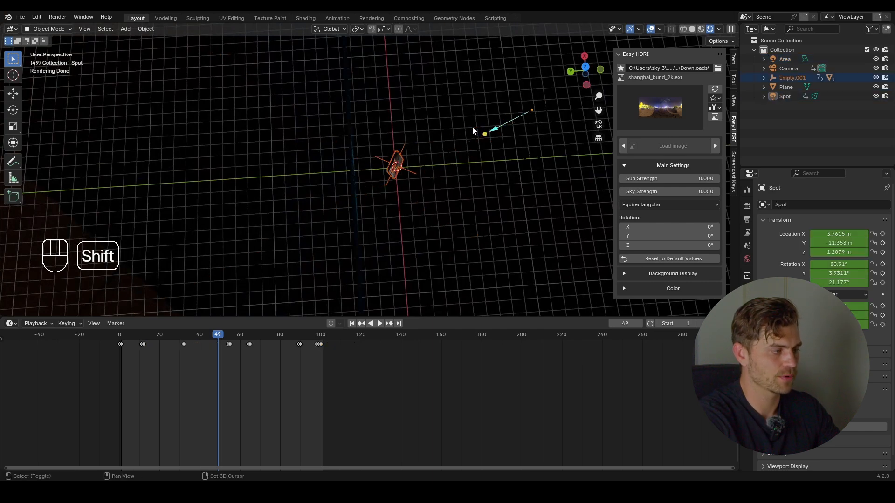
left_click(411, 174, "shift")
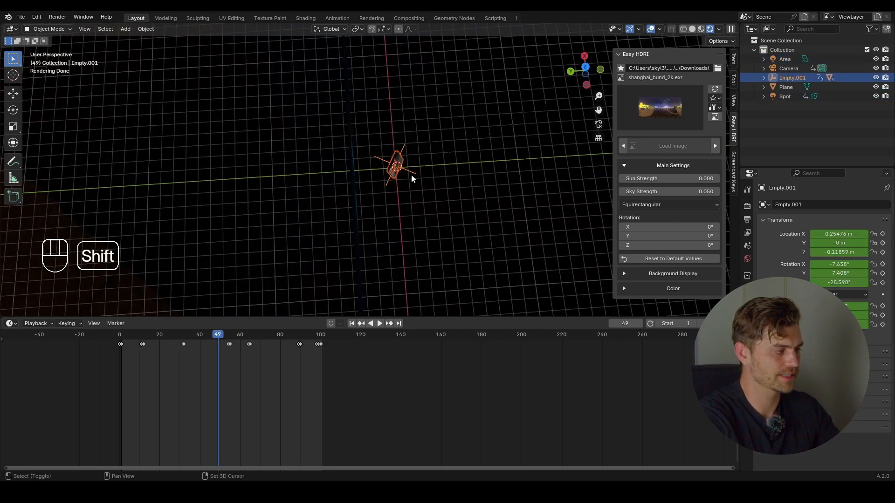
key("m")
left_click(418, 151)
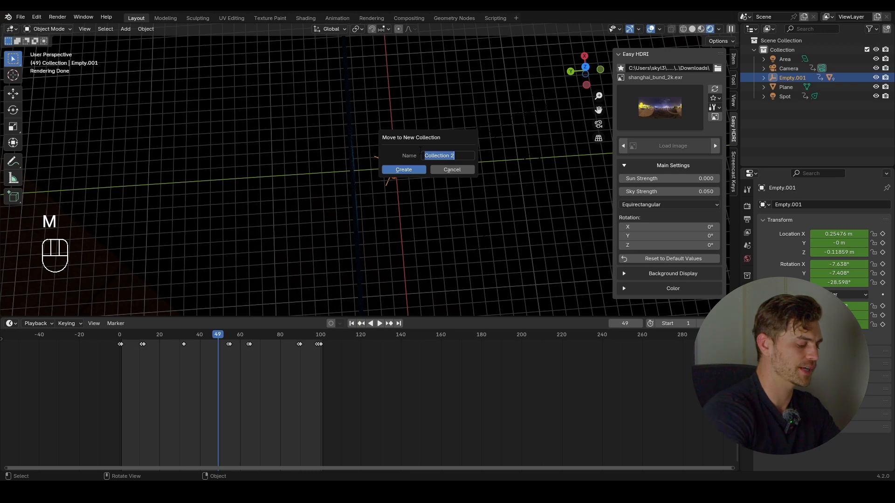
type("Iphone")
key("Return")
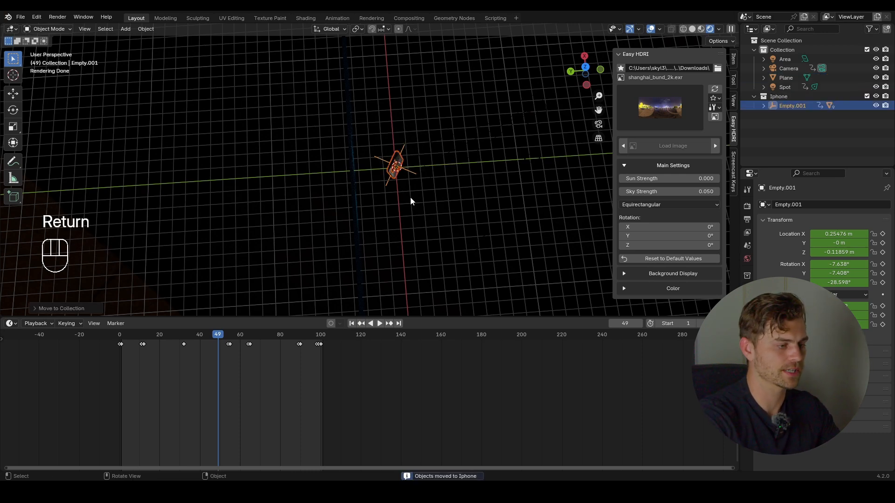
- Create a light linking collection for the area light and add the Iphone collection to it
left_click(476, 243)
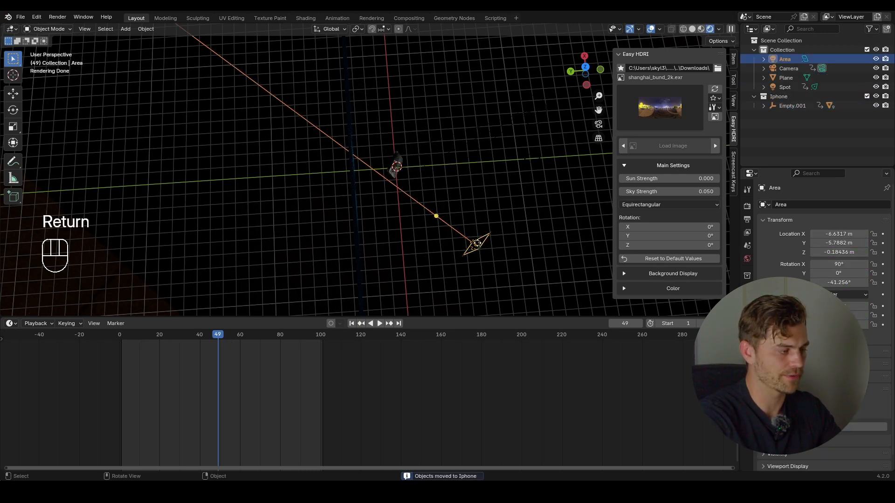
scroll(825, 326, "down", 1)
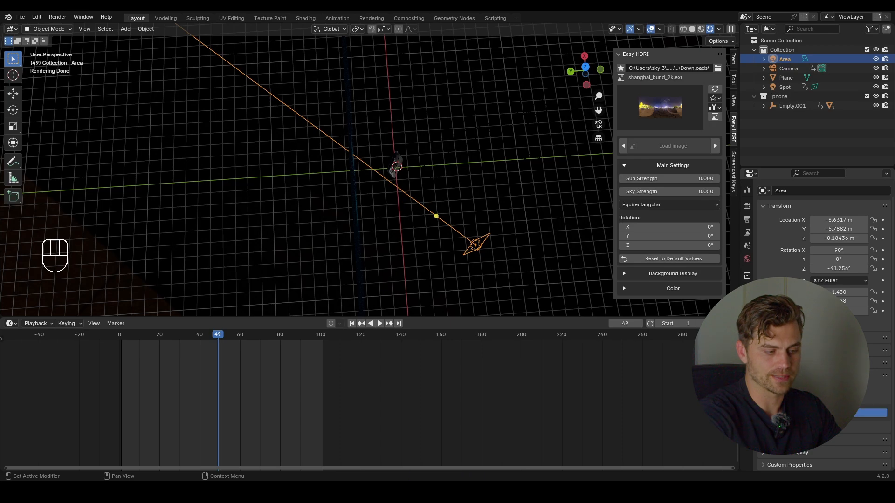
left_click_drag(783, 97, 859, 286)
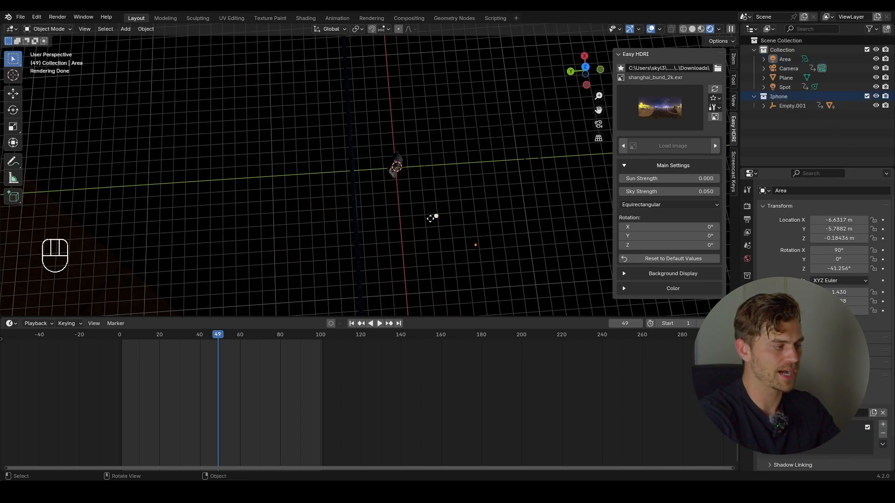
- Move the area light farther out to the side in the camera view and keyframe its transform at frame 49
key("KP_0")
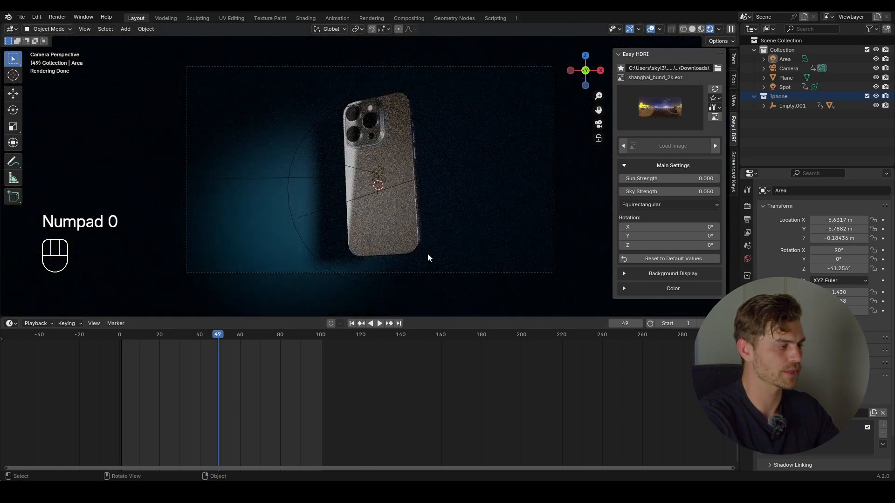
scroll(427, 256, "down", 3)
left_click(785, 59)
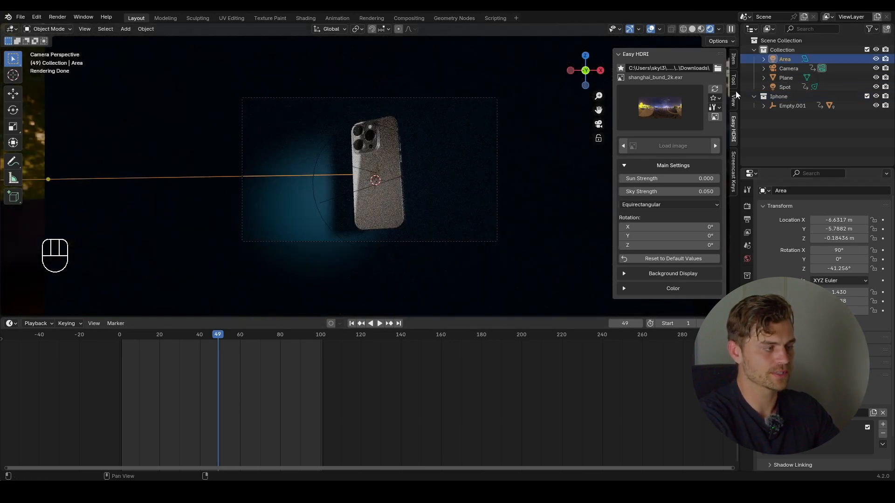
key("g")
left_click(385, 209)
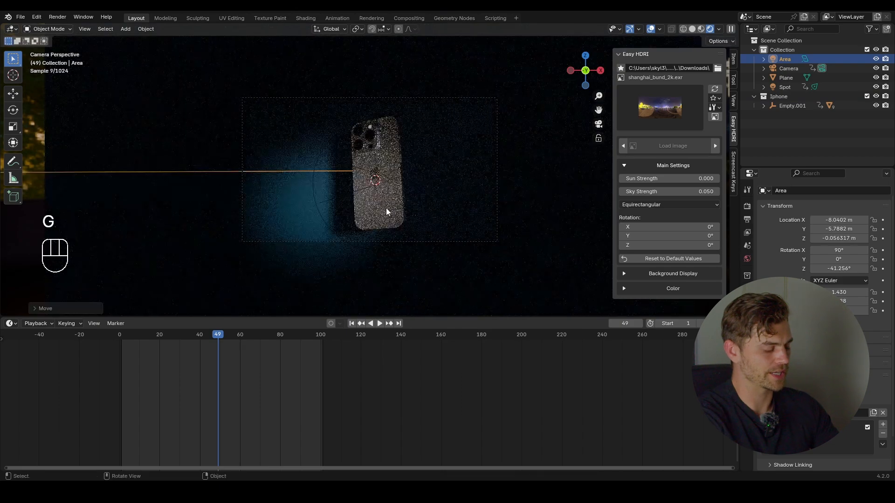
key("i")
- At frame 54, move the area light inward in front of the phone and insert a second transform keyframe
left_click_drag(218, 336, 228, 340)
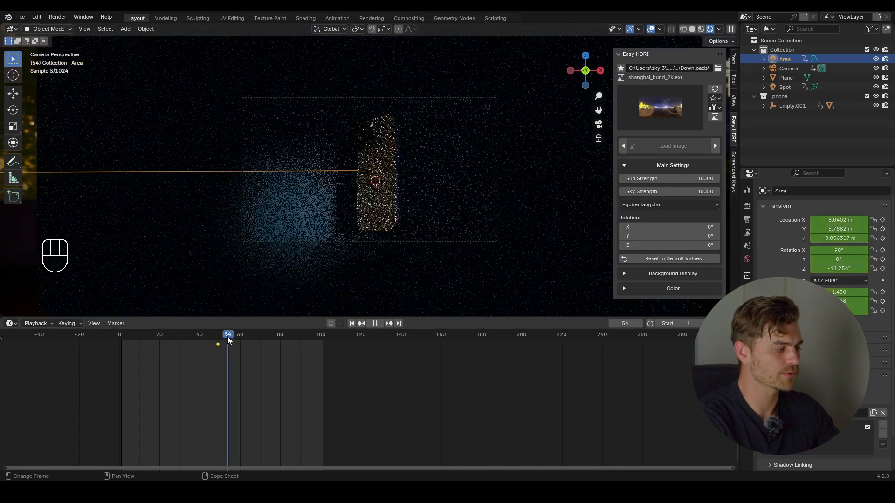
middle_click_drag(274, 248, 312, 238)
key("g")
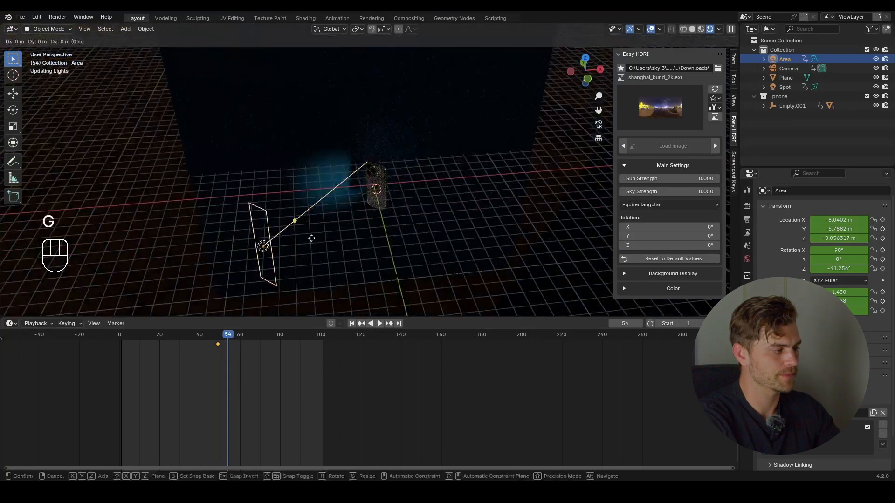
left_click(409, 263)
key("i")
- Retime the area light's two keyframes to frames 50 and 58, scrubbing to check the sweep across the phone
left_click_drag(229, 333, 214, 337)
scroll(387, 224, "up", 4)
key("shift+space")
scroll(361, 238, "up", 2)
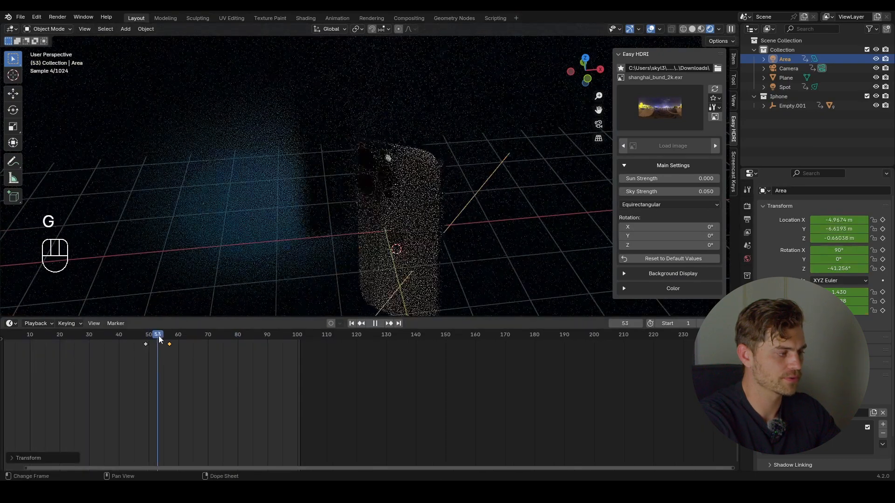
left_click_drag(160, 340, 164, 341)
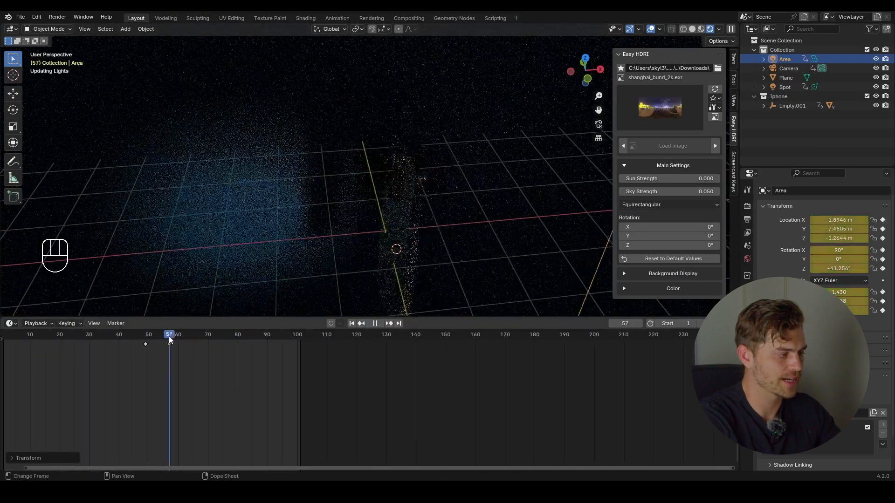
key("KP_0")
scroll(365, 208, "up", 4)
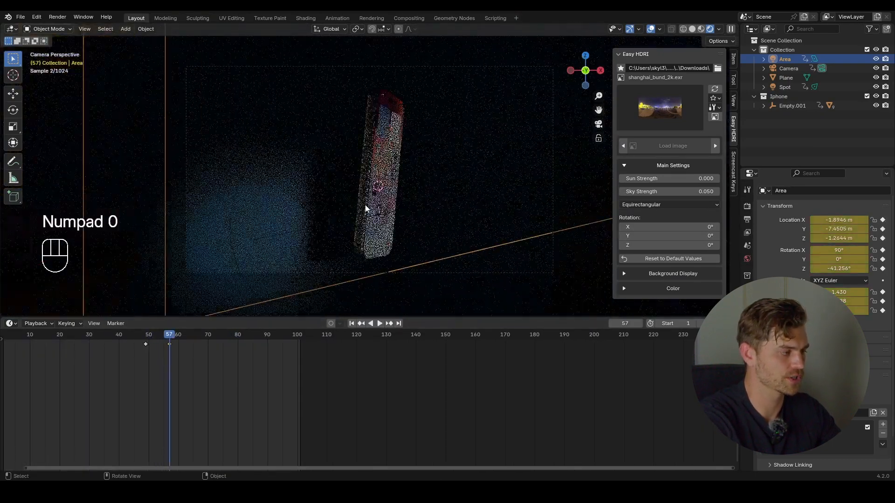
mouse_move(173, 340)
left_mouse_down()
mouse_move(203, 345)
mouse_move(186, 345)
left_mouse_up()
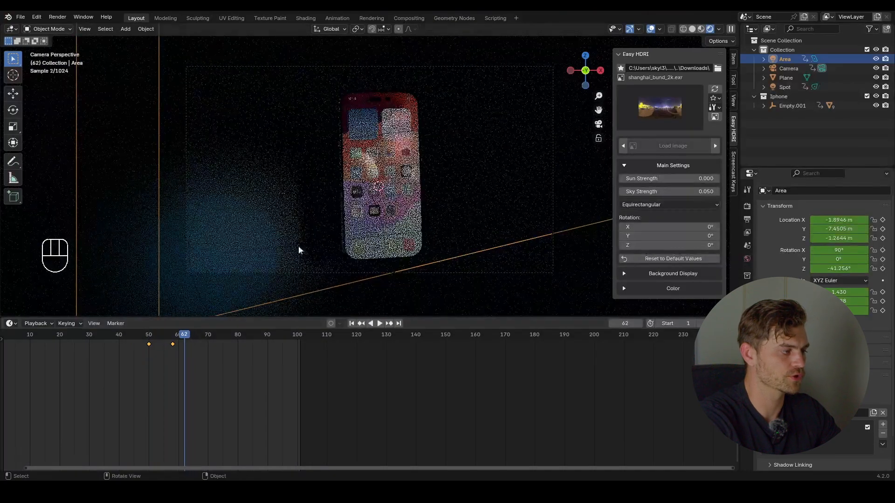
- Duplicate the animated area light in place and shift the copy's keyframes to frames 58 and 66
mouse_move(298, 245)
middle_mouse_down()
mouse_move(336, 225)
mouse_move(354, 237)
mouse_move(336, 229)
middle_mouse_up()
key("shift+d")
left_click(338, 233)
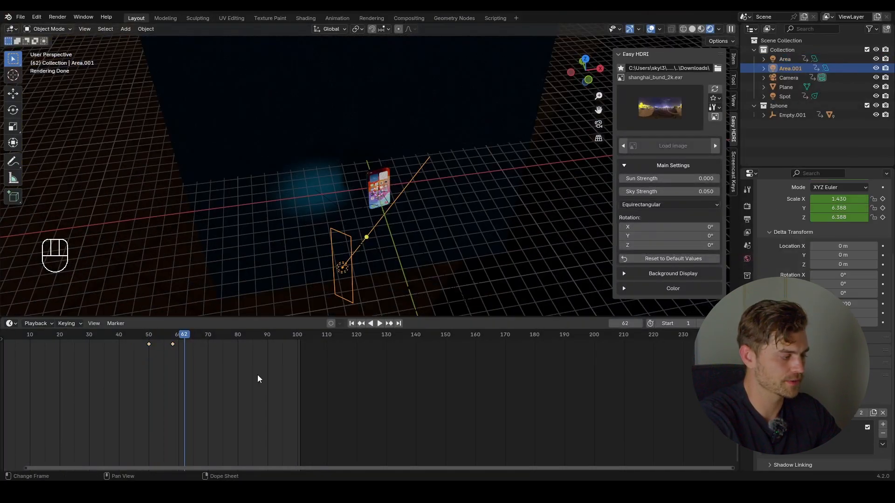
left_click_drag(259, 373, 110, 342)
key("g")
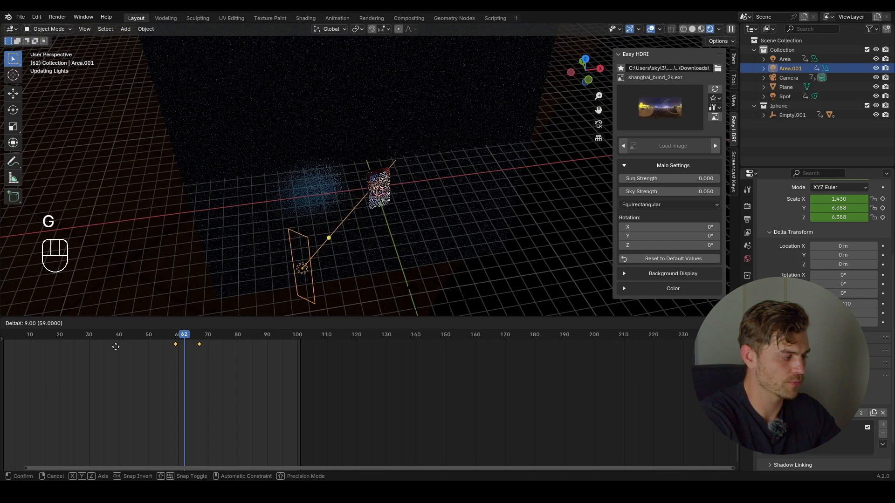
left_click(111, 347)
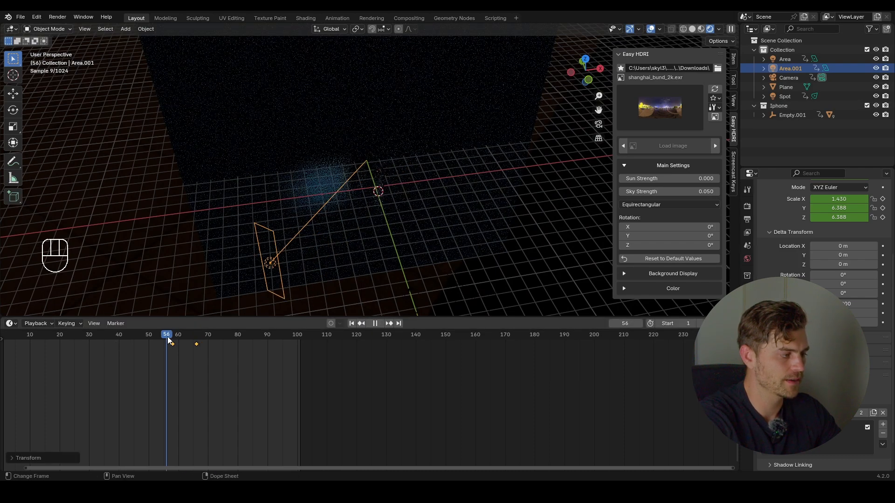
- Play back the duplicate light's sweep and shift its keyframes to frames 64 and 72
middle_click_drag(385, 258, 358, 221)
key("shift+space")
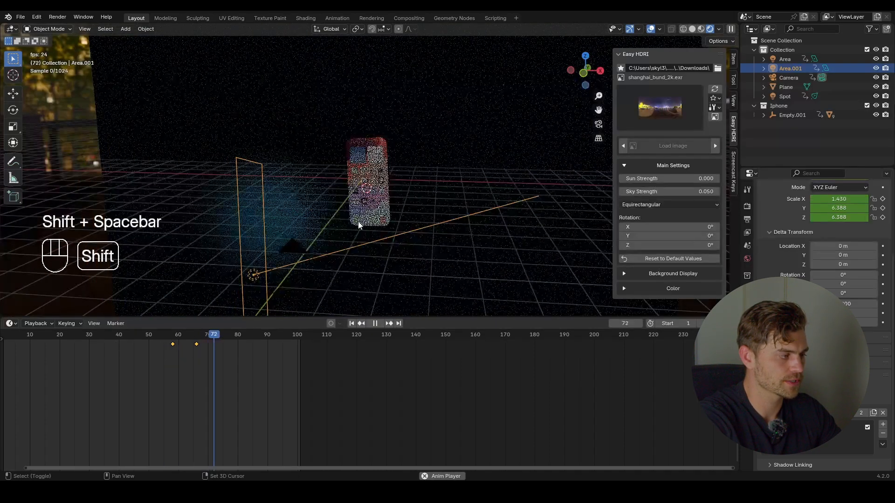
key("shift+space")
key("KP_0")
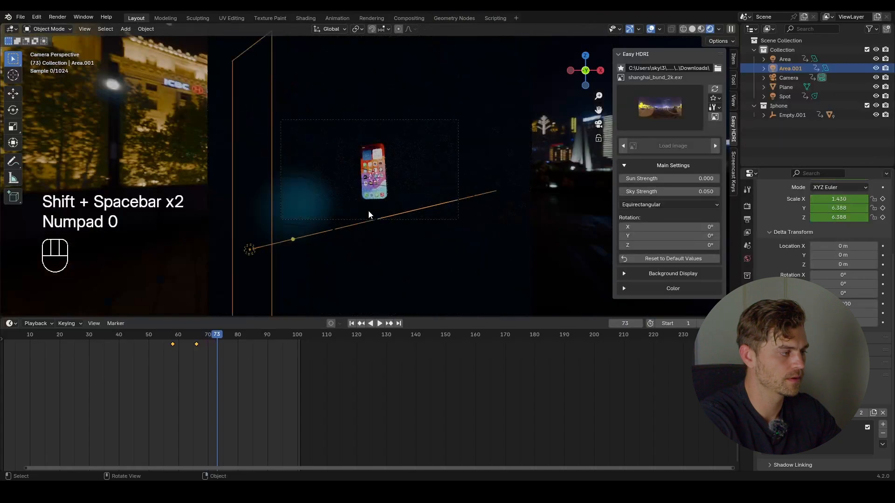
scroll(368, 213, "up", 2)
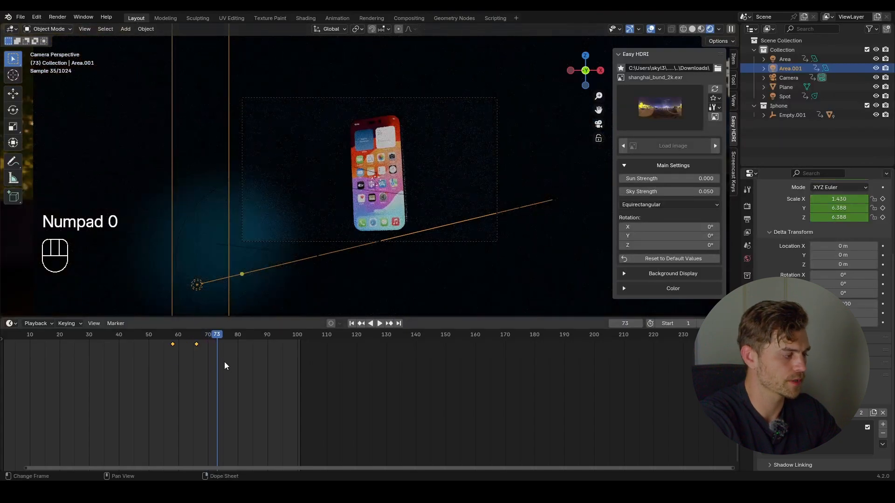
key("g")
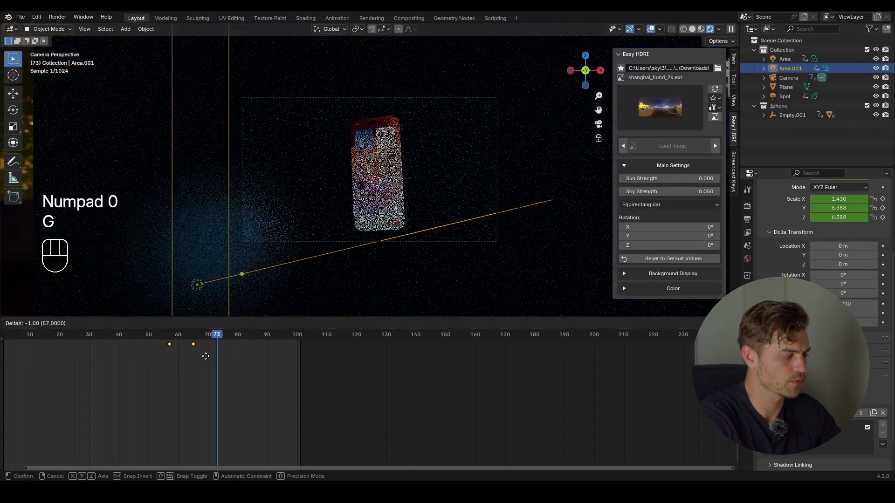
left_click(223, 355)
left_click_drag(175, 335, 206, 340)
- Set the duplicate area light's power to 321.5 W and move it beyond the side of the camera frame
middle_click_drag(357, 236, 393, 252)
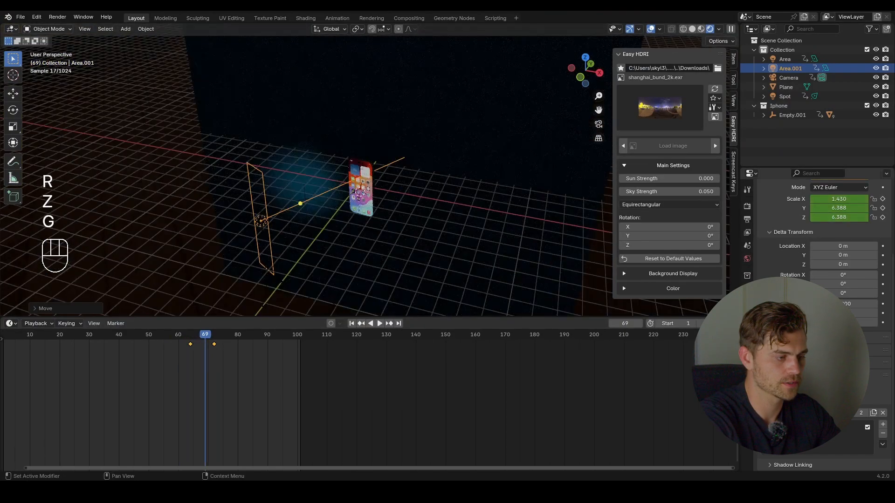
left_click(747, 318)
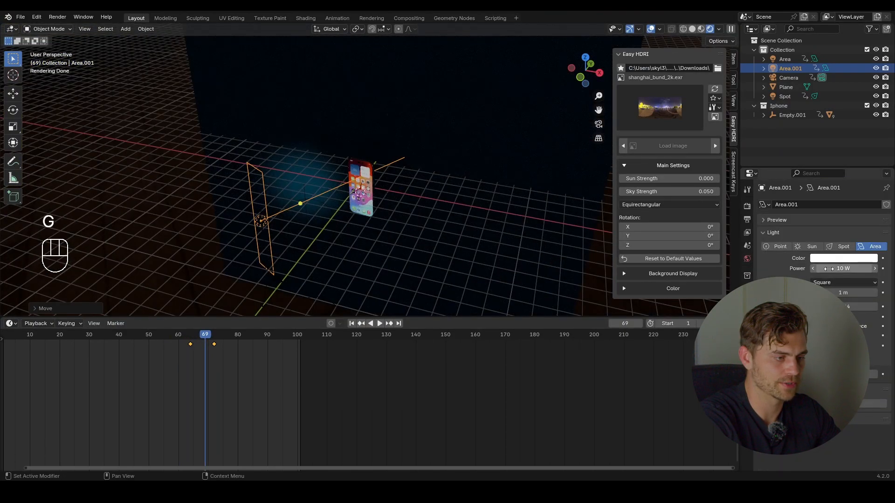
middle_click_drag(452, 223, 423, 211)
key("KP_0")
key("g")
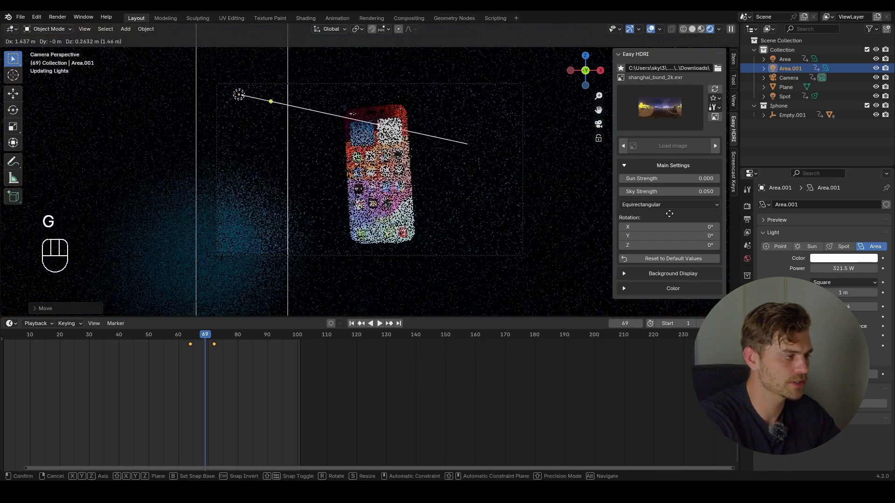
left_click(379, 204)
- Delete all of the duplicate light's keyframes and insert a fresh transform keyframe at frame 69
key("i")
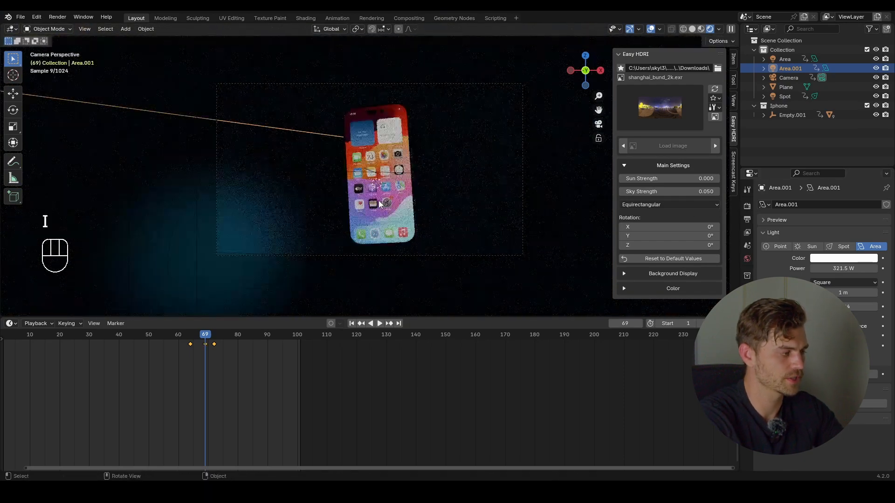
left_click_drag(246, 361, 98, 334)
key("x")
key("x")
left_click(163, 344)
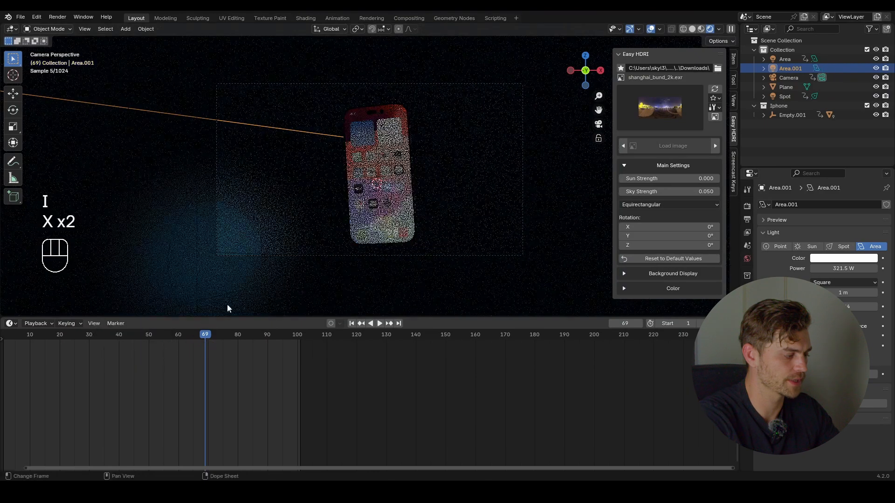
key("i")
- At frame 75, move the duplicate light across the phone, rotate it about the global Z axis and keyframe its transform
left_click(220, 335)
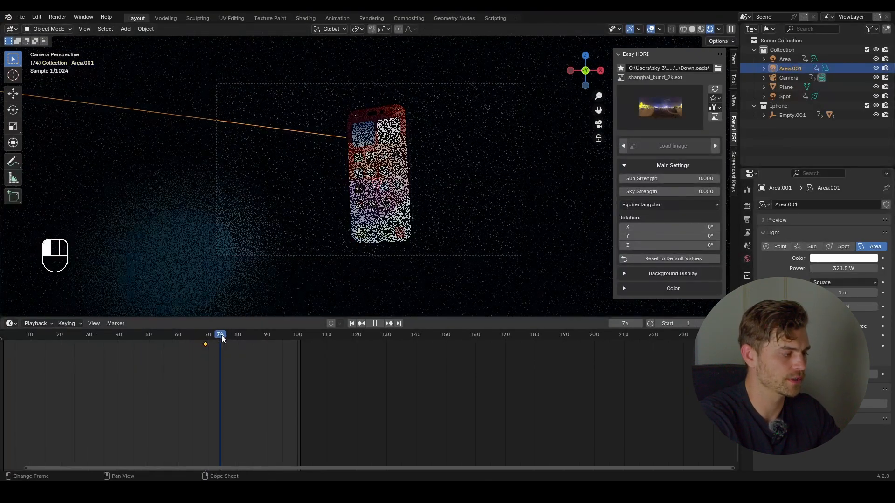
key("g")
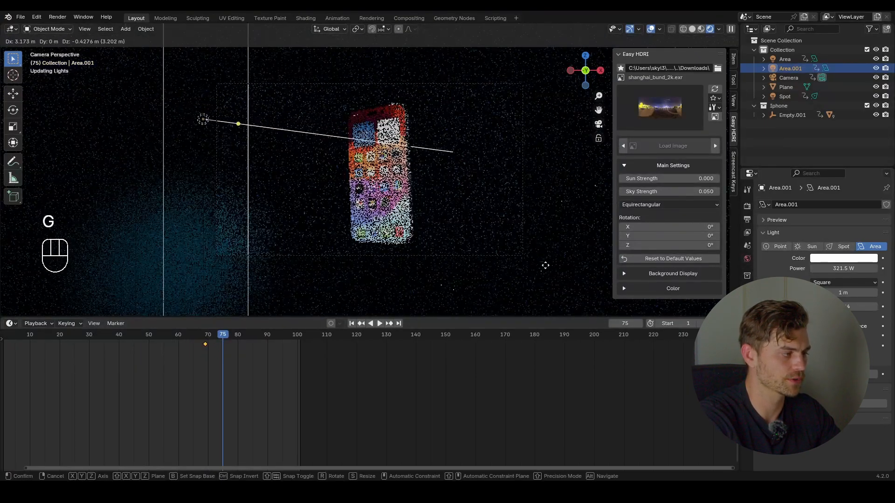
left_click(586, 260)
key("r")
key("z")
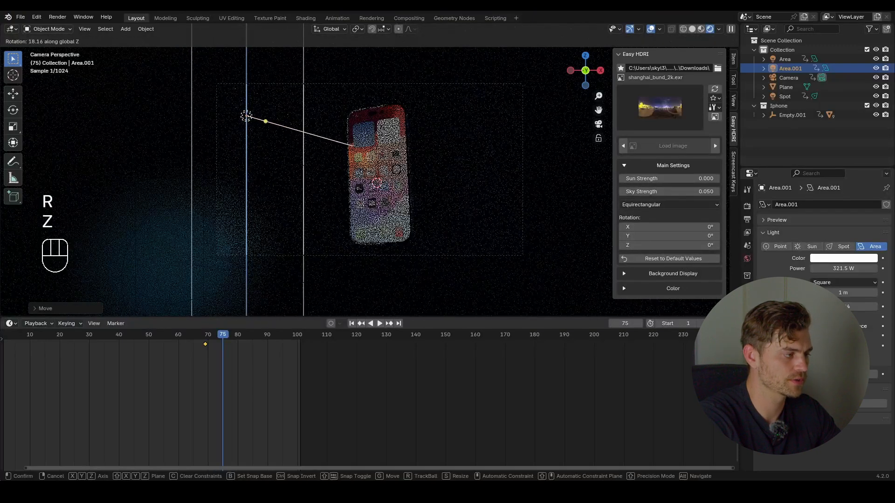
left_click(457, 262)
key("g")
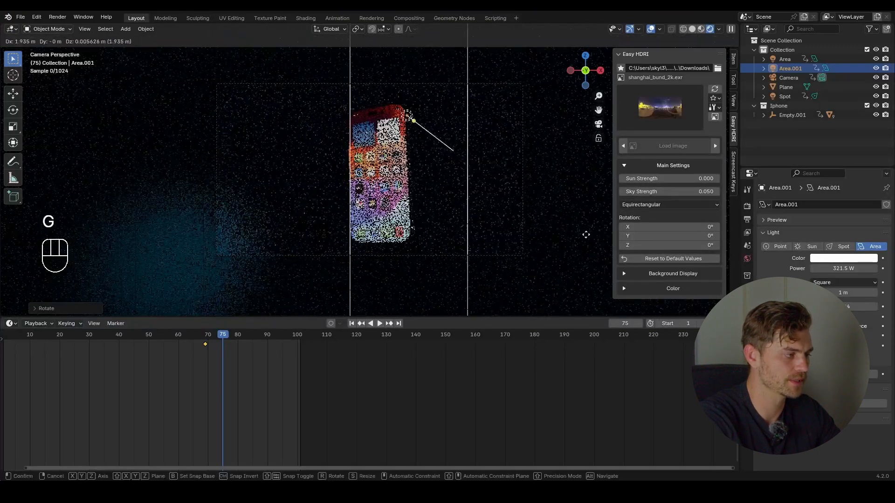
left_click(587, 236)
key("i")
- Preview the duplicate light's sweep and retime its pair of keyframes
key("shift+space")
key("shift+space")
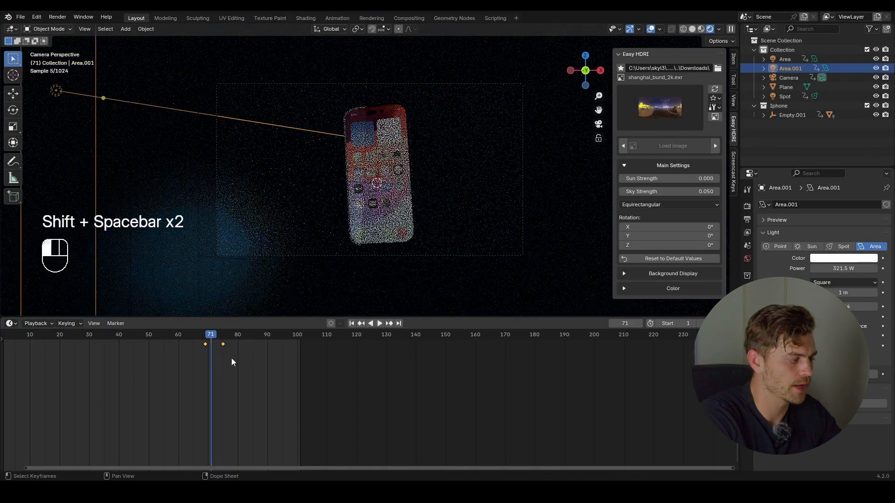
key("g")
left_click(192, 345)
key("space")
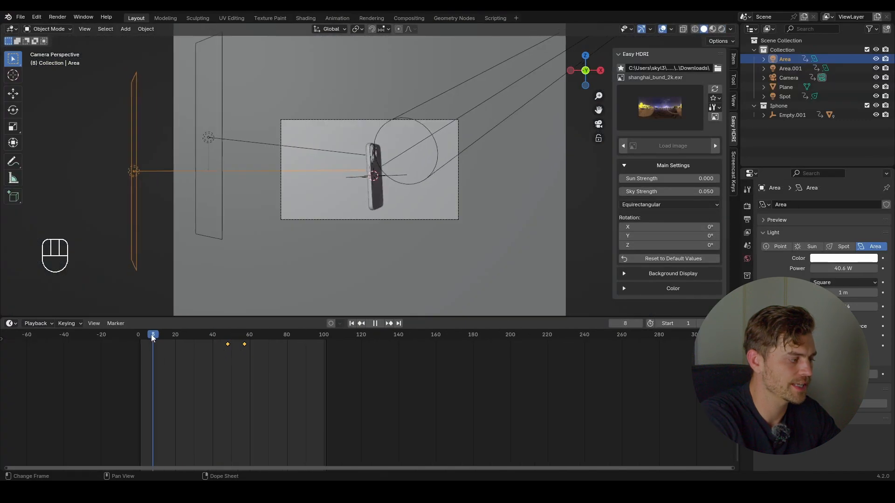
- Play back the animation from the start in solid shading to review the motion of the phone and lights
left_click_drag(153, 336, 142, 339)
key("shift+space")
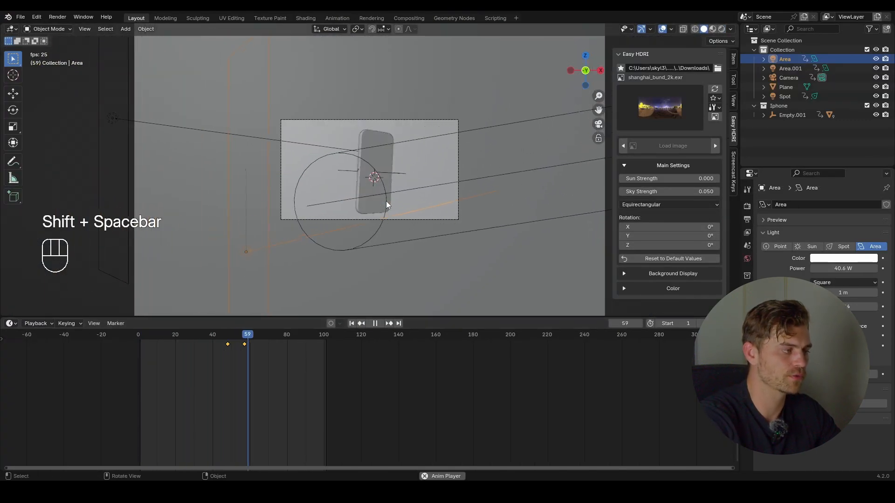
key("shift+space")
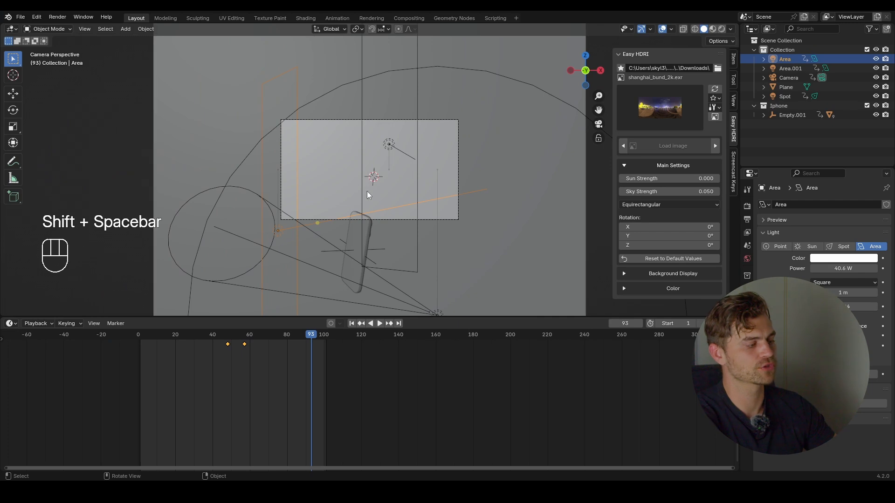
left_click(200, 335)
key("shift+space")
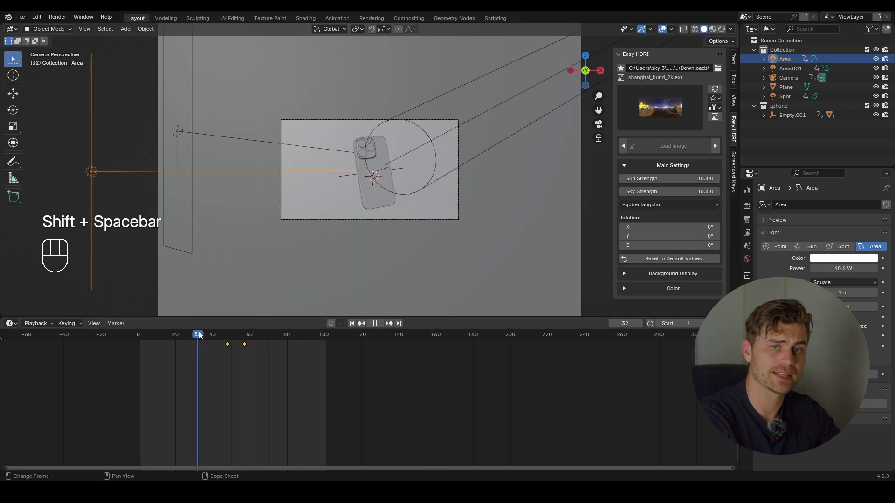
key("Escape")
- In rendered shading, duplicate the first area light in place at frame 23 and delete the copy's keyframes
left_click(724, 29)
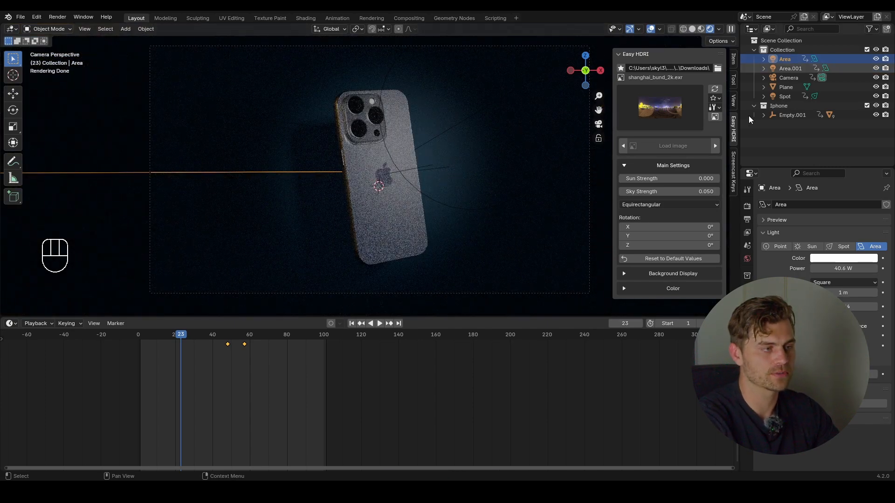
middle_click_drag(462, 167, 446, 213)
key("shift+d")
left_click(438, 219)
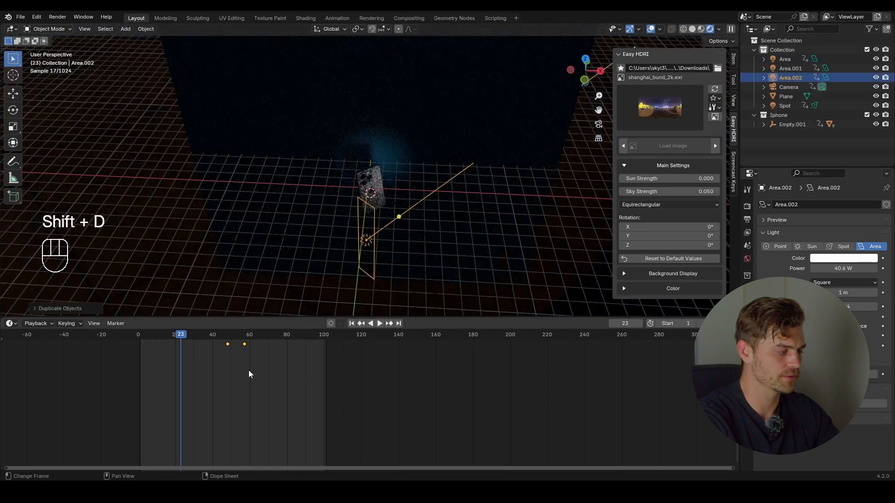
key("x")
left_click(230, 362)
- Widen the new area light along its local X axis and rotate it slightly
key("s")
key("x")
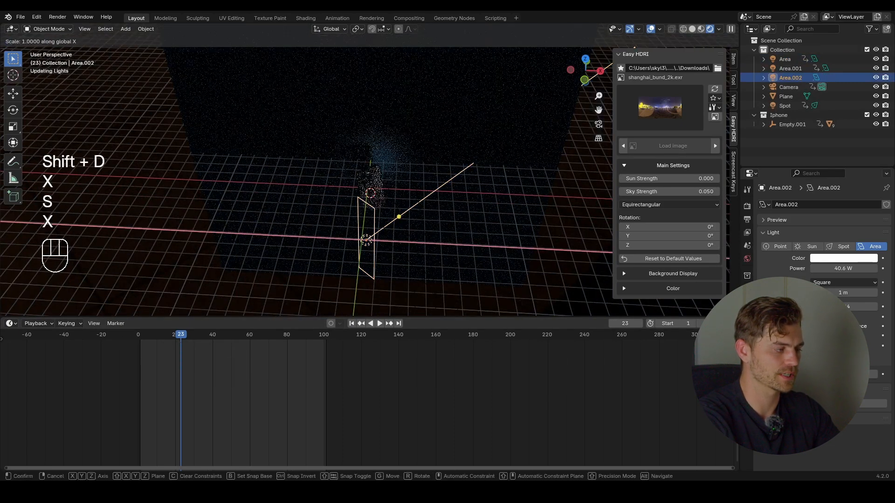
key("x")
left_click(485, 233)
key("r")
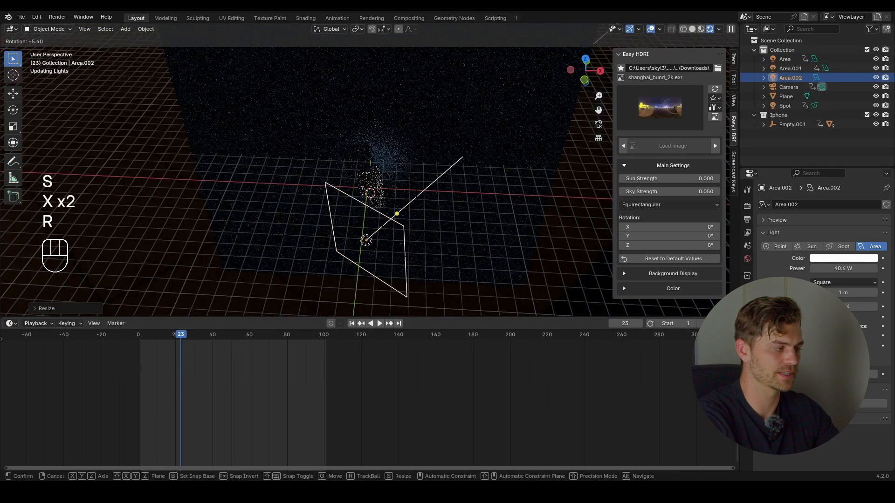
left_click(415, 137)
- Move and rotate the new area light so it aims up at the phone from below
middle_click_drag(409, 172, 455, 200)
key("g")
key("r")
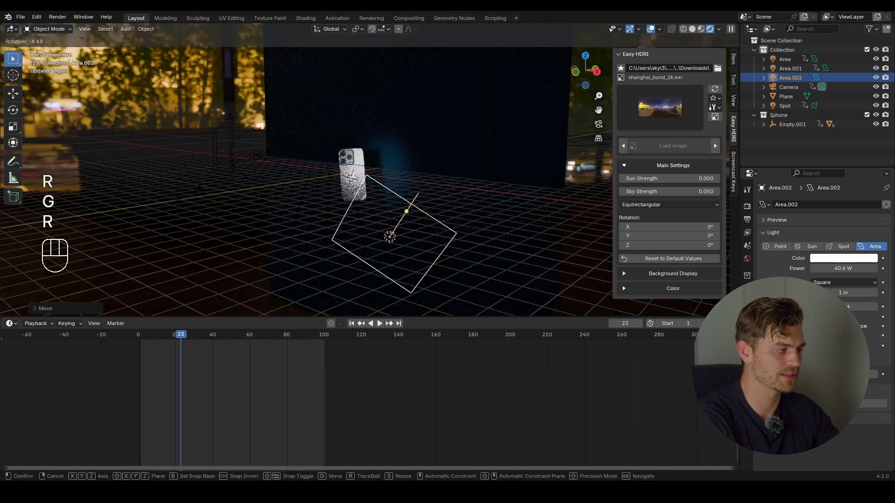
key("g")
key("r")
left_click(411, 130)
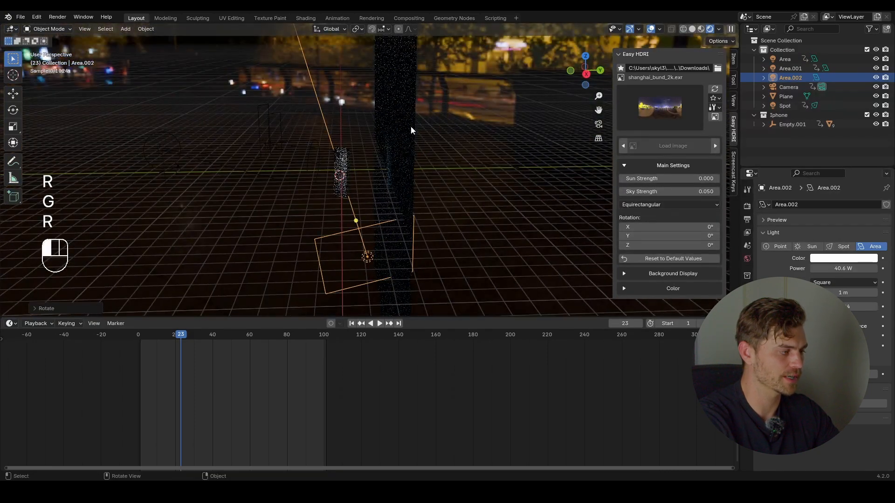
- In camera view, raise the new area light's power to 159.2 W and its spread to 111°
key("KP_0")
scroll(476, 170, "up", 6)
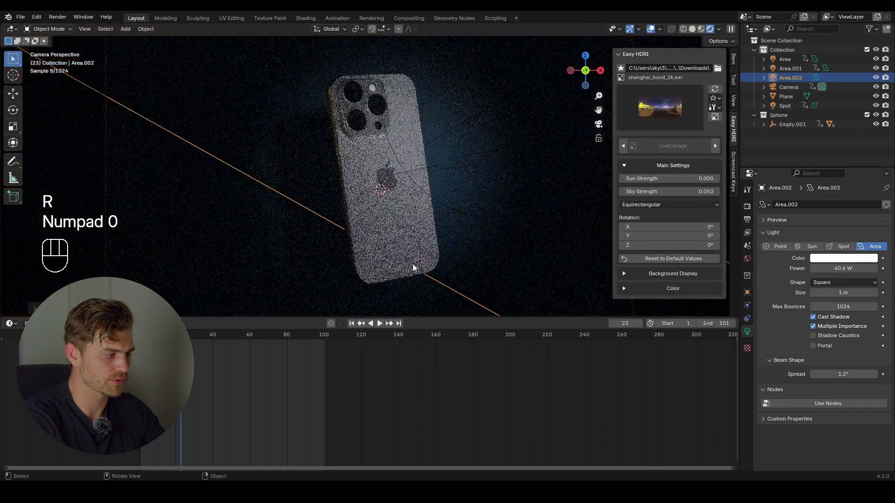
left_click_drag(843, 269, 872, 268)
left_click_drag(839, 375, 872, 374)
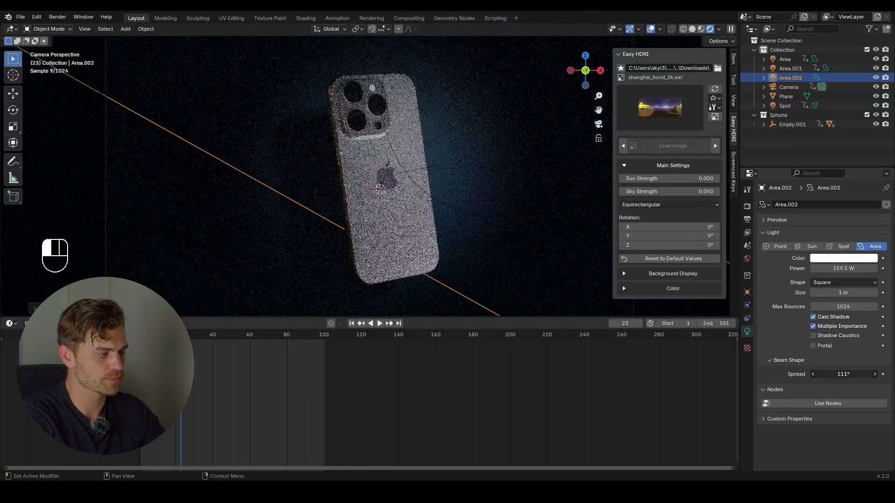
- Try shifting the area light along its local Z axis, compare the phone with the light hidden, and widen the spread to 134°
key("g")
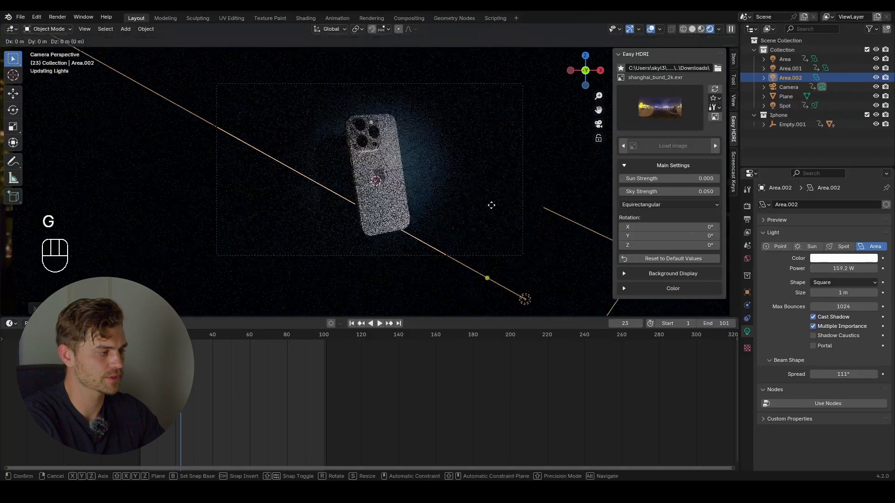
key("z")
key("z")
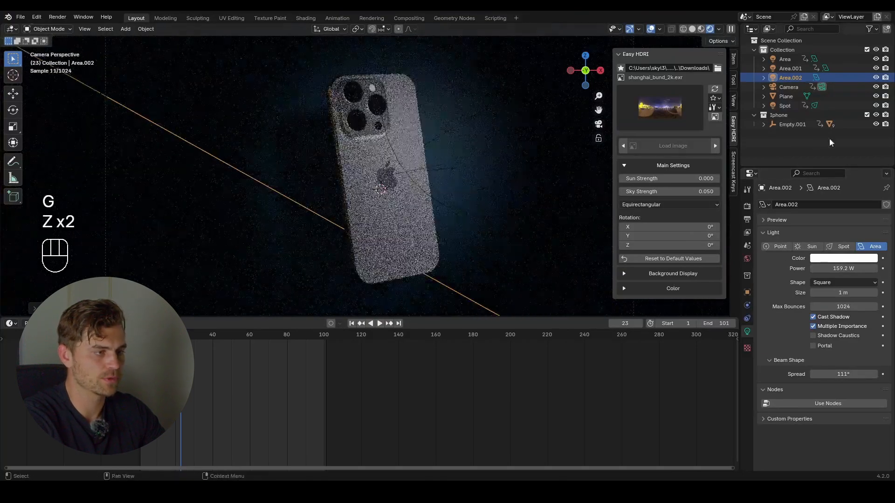
left_click(875, 79)
left_click(876, 78)
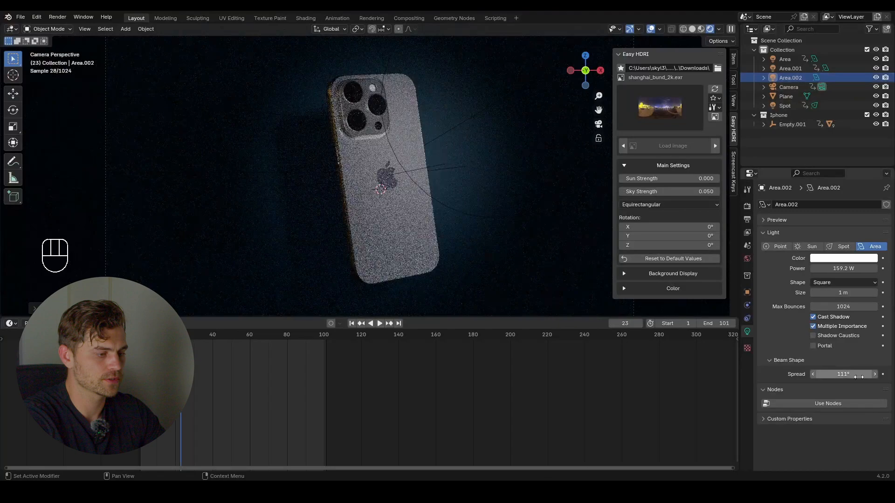
left_click_drag(856, 375, 841, 375)
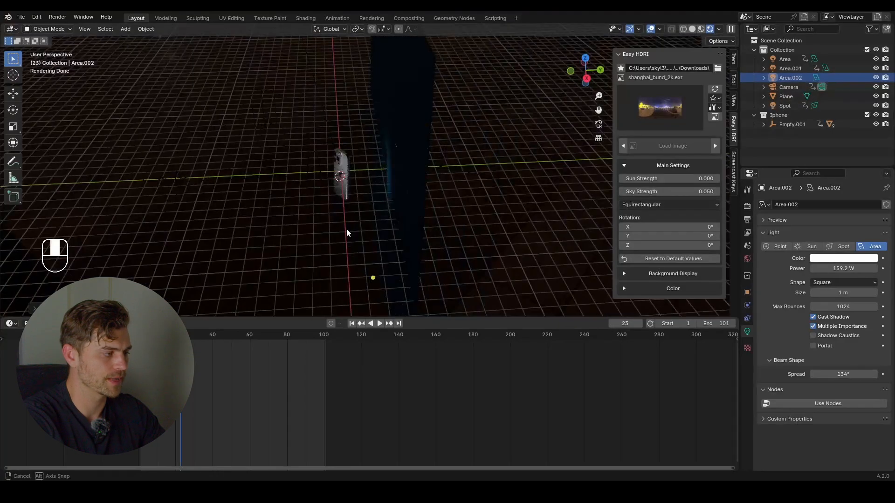
- Reposition the area light to the side of the phone and rotate it to face the phone
middle_click_drag(346, 229, 358, 230)
key("g")
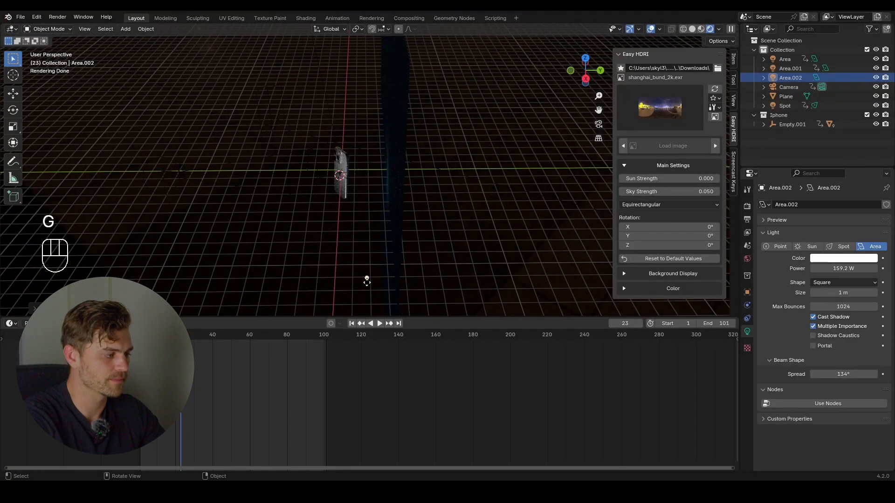
left_click(366, 281)
middle_click_drag(366, 281, 375, 261)
key("g")
left_click(379, 228)
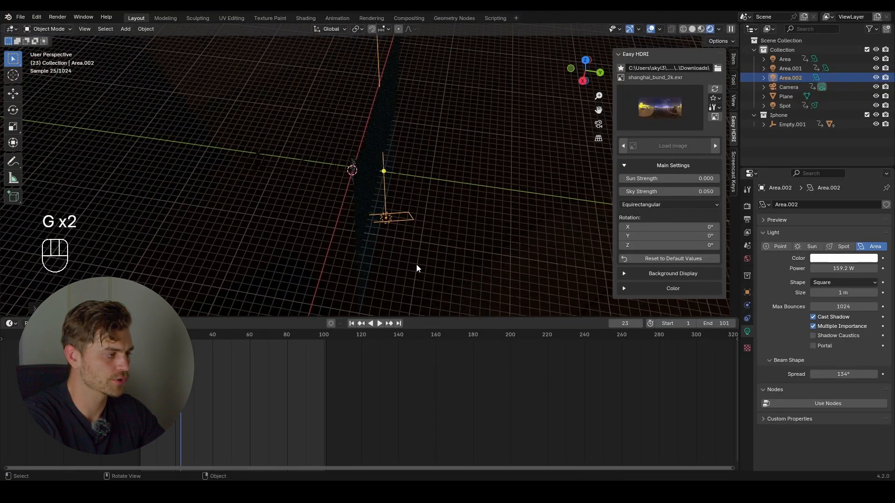
key("r")
left_click(406, 222)
middle_click_drag(406, 223, 476, 192)
scroll(440, 193, "up", 3)
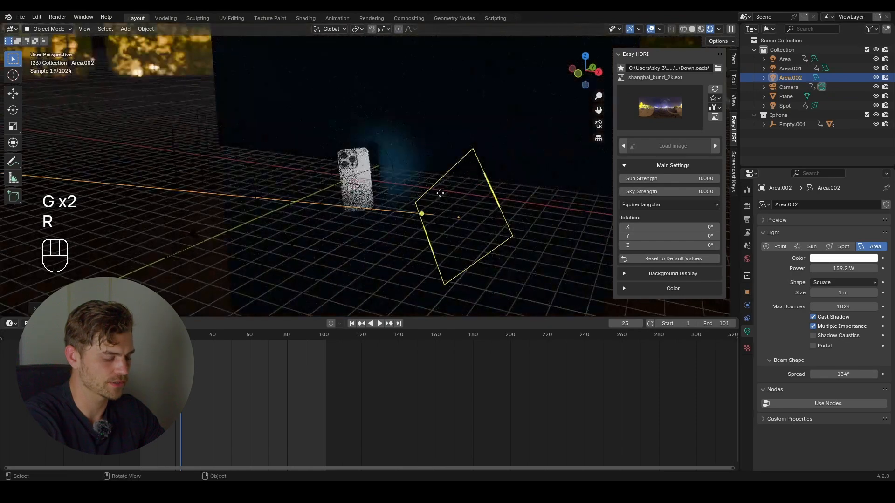
- Set the area light's power to 123.4 W while judging it through the camera, and save the file
key("KP_0")
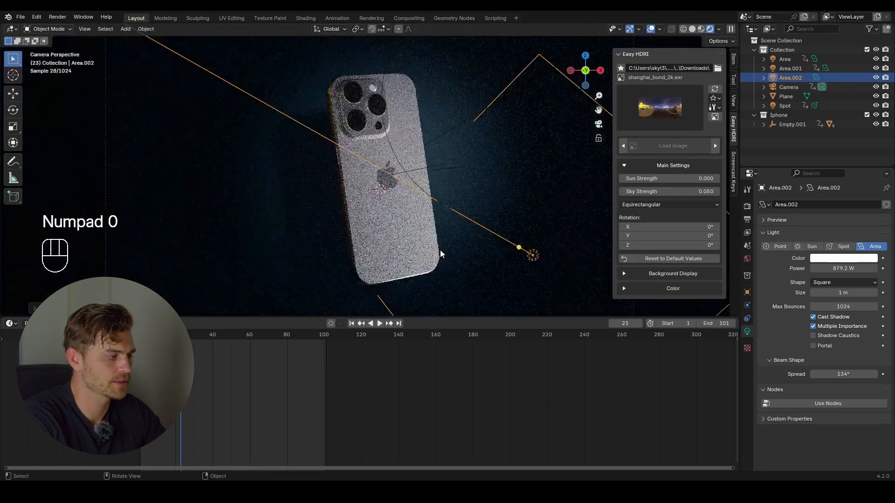
left_click_drag(855, 266, 815, 268)
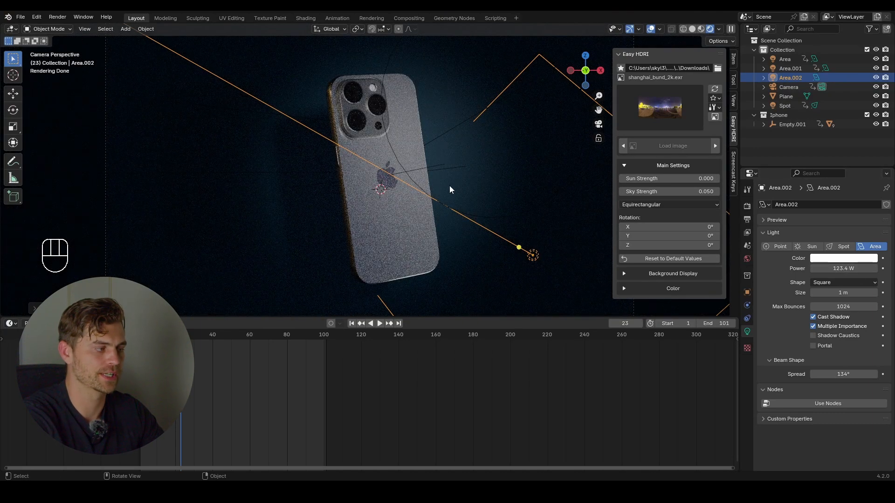
key("ctrl+s")
- Duplicate the area light, clear the copy's rotation and move the copy above the phone
middle_click_drag(474, 181, 411, 224)
key("shift+d")
key("r")
key("x")
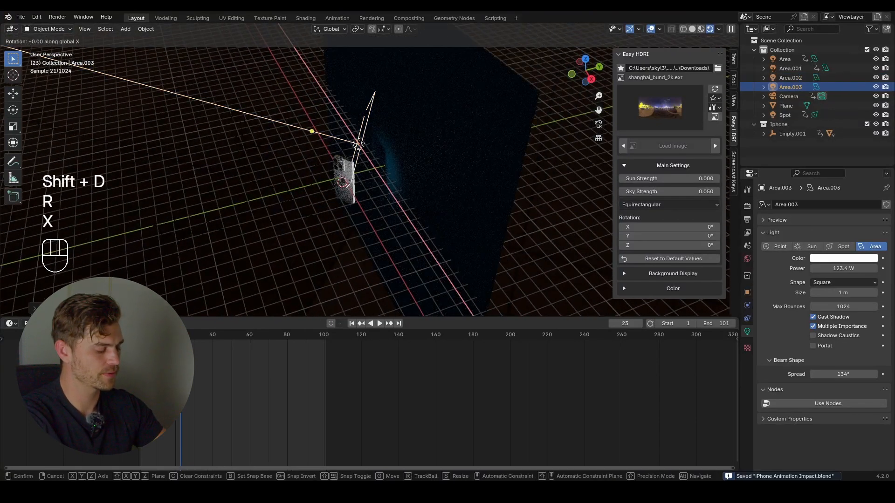
left_click(422, 216)
key("alt+r")
middle_click_drag(413, 214, 374, 200)
key("g")
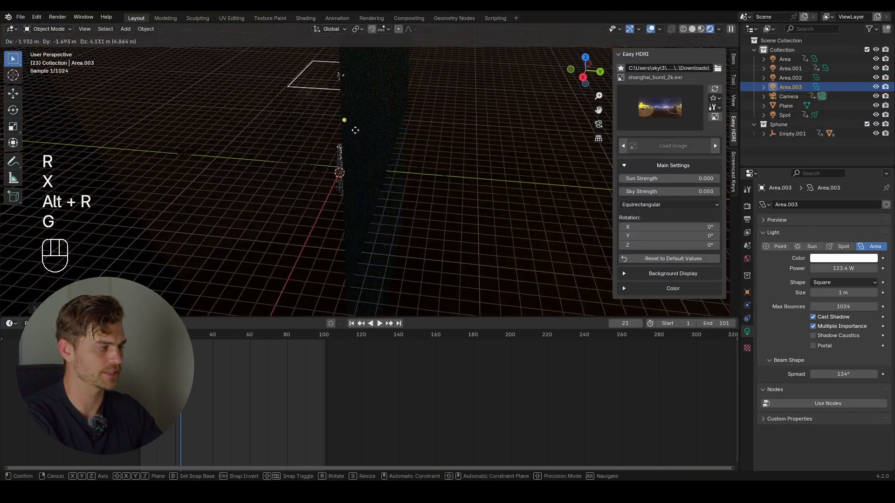
left_click(355, 130)
- In camera view, tilt the overhead area light and shift it across the phone
key("KP_0")
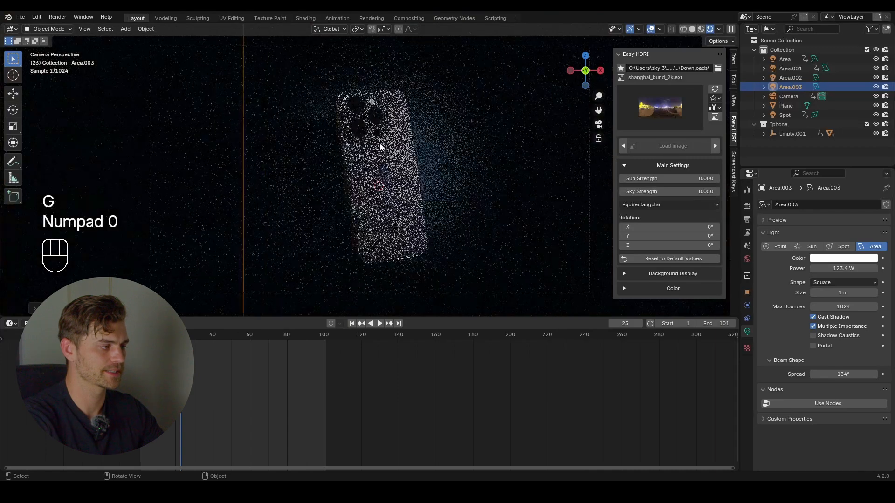
key("r")
key("g")
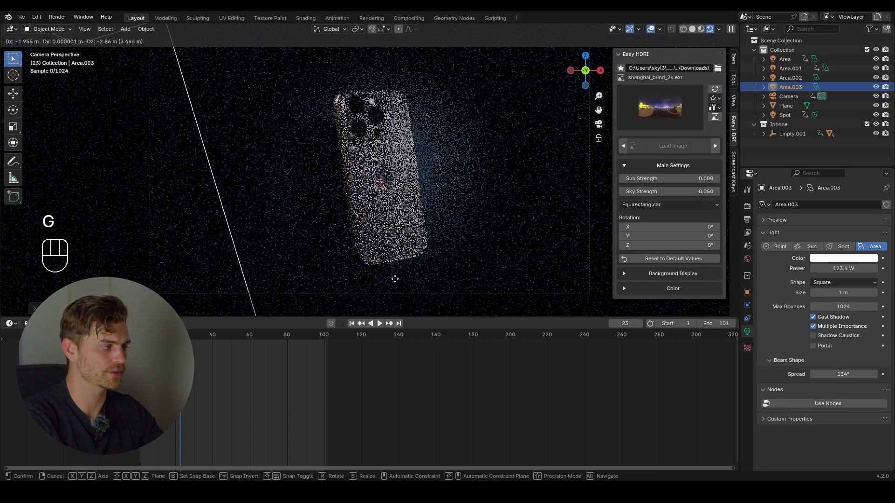
left_click(418, 159)
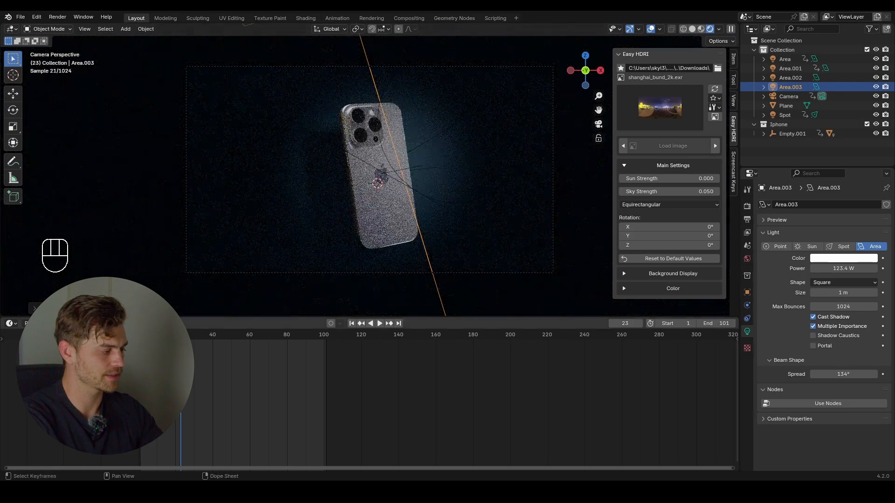
- Preview the animation and insert a keyframe for the overhead area light at frame 16
key("ctrl+shift+space")
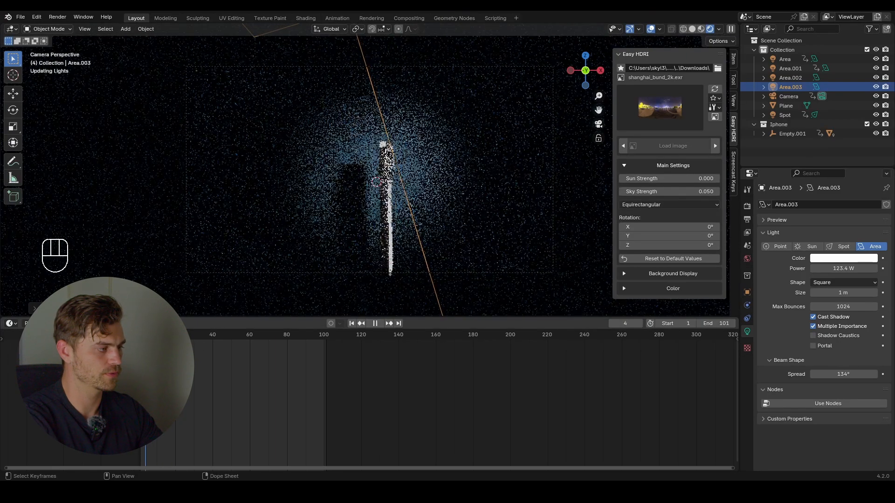
left_click_drag(143, 335, 168, 335)
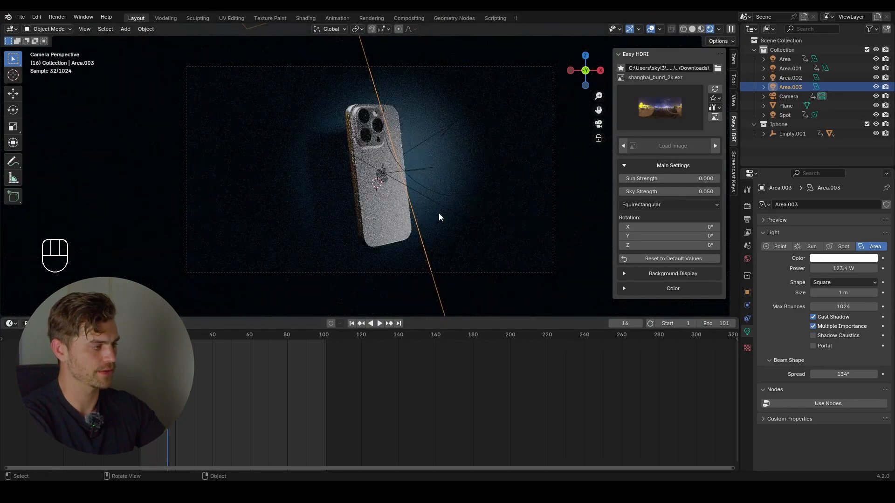
key("i")
- At frame 47, move and rotate the overhead area light to the camera's left of the phone and keyframe it
left_click(226, 334)
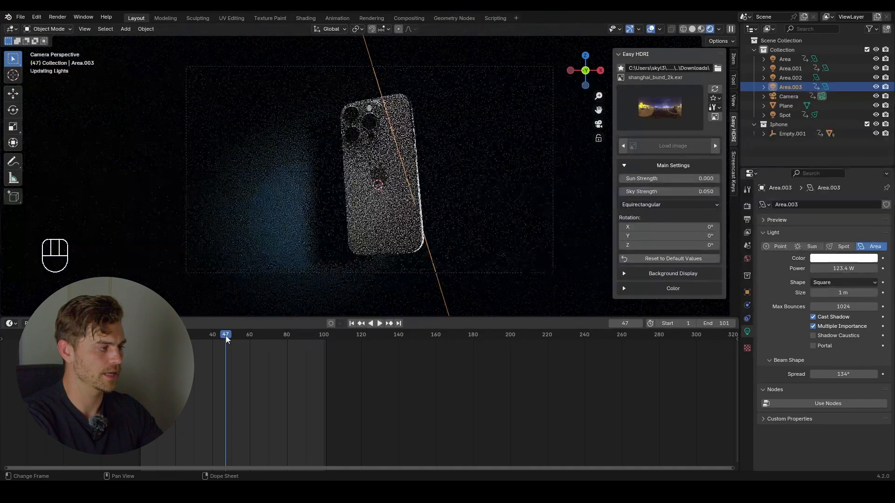
key("g")
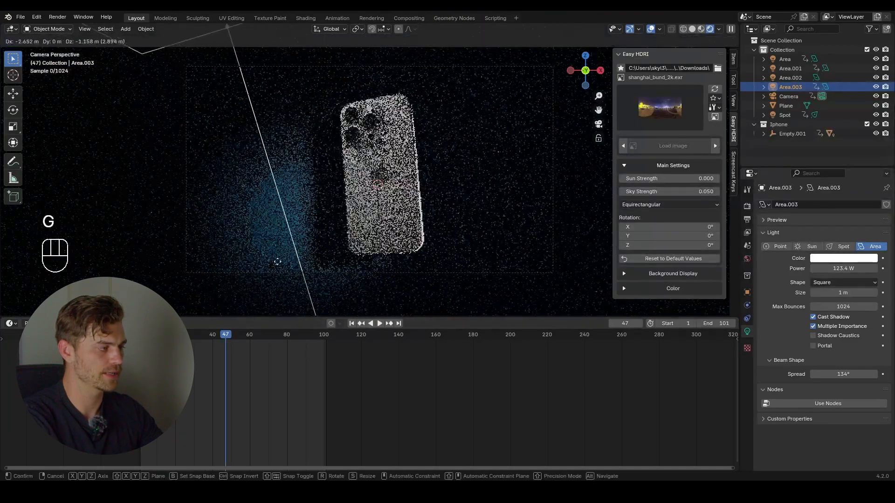
key("r")
key("g")
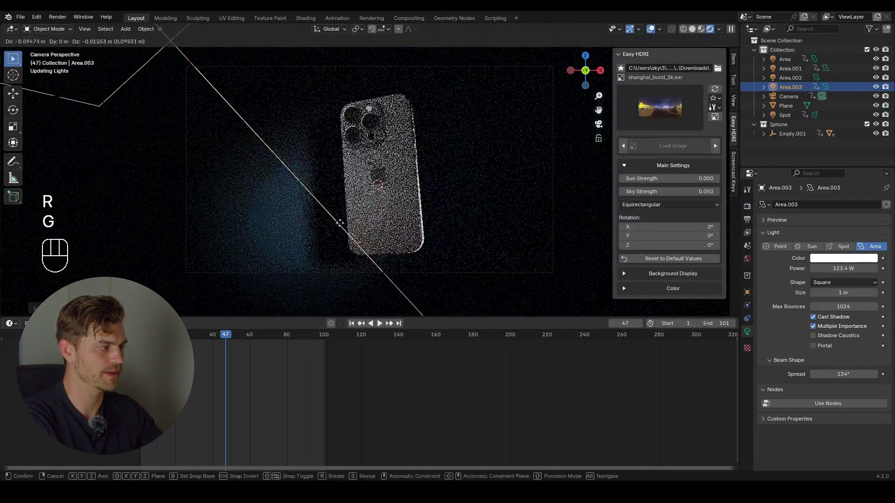
left_click(261, 295)
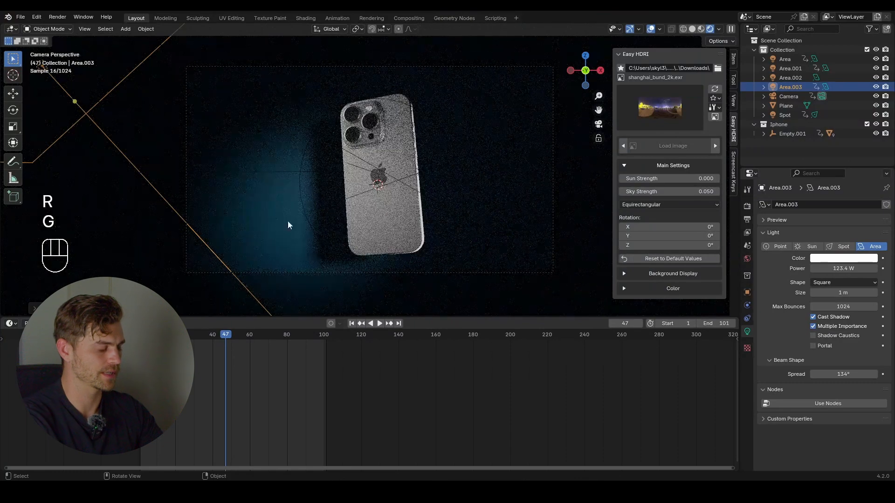
key("i")
- At frame 26, resize the overhead area light along its local Y axis and check it through the camera
left_click_drag(222, 355, 186, 335)
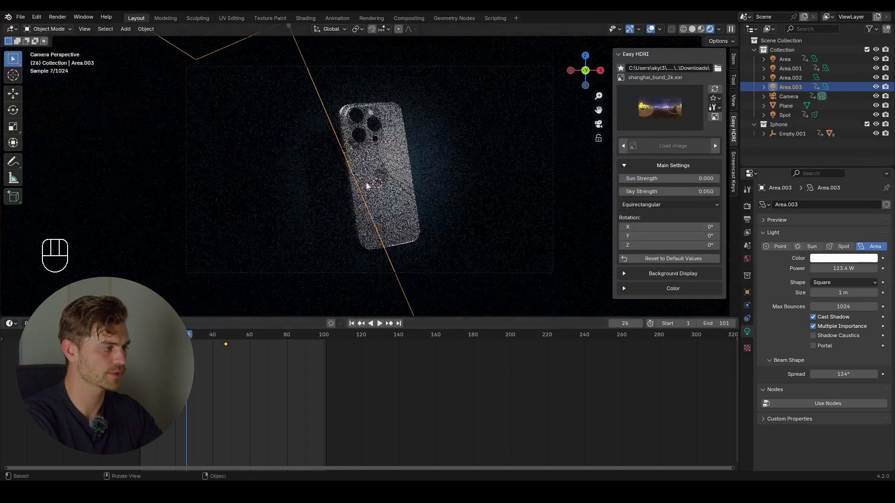
middle_click_drag(367, 184, 525, 248)
key("s")
key("x")
key("x")
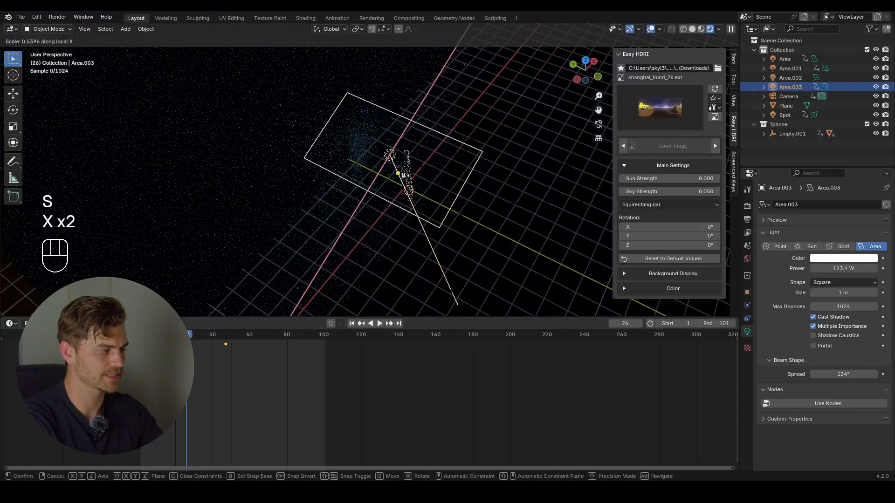
key("y")
key("y")
left_click(425, 204)
middle_click_drag(424, 204, 326, 195)
key("KP_0")
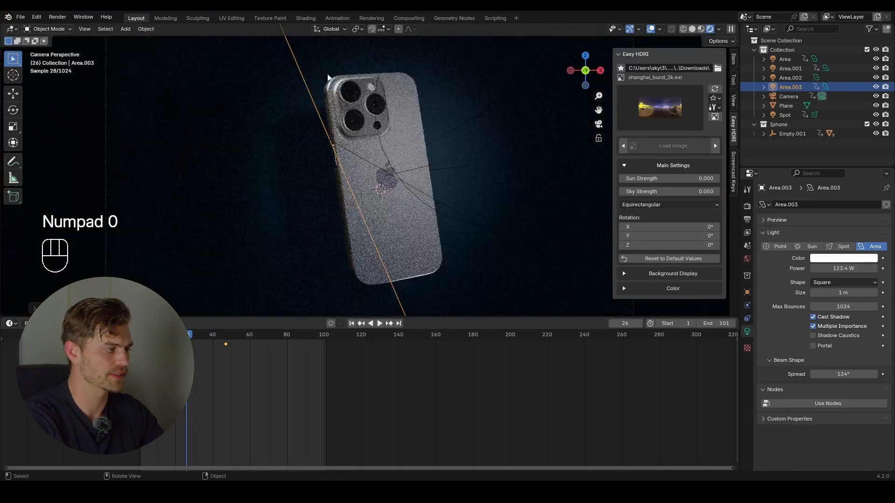
- Toggle the overhead light's visibility for comparison, and play and scrub the animation to review its sweep over the phone
left_click(876, 87)
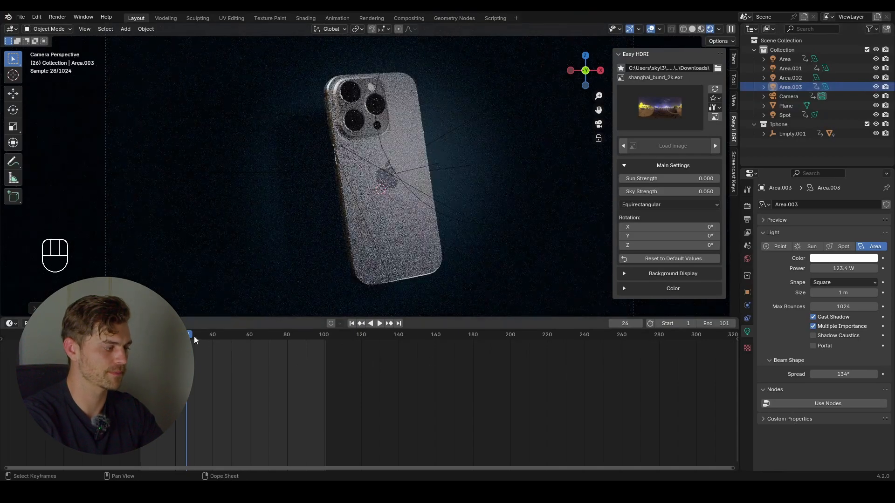
key("space")
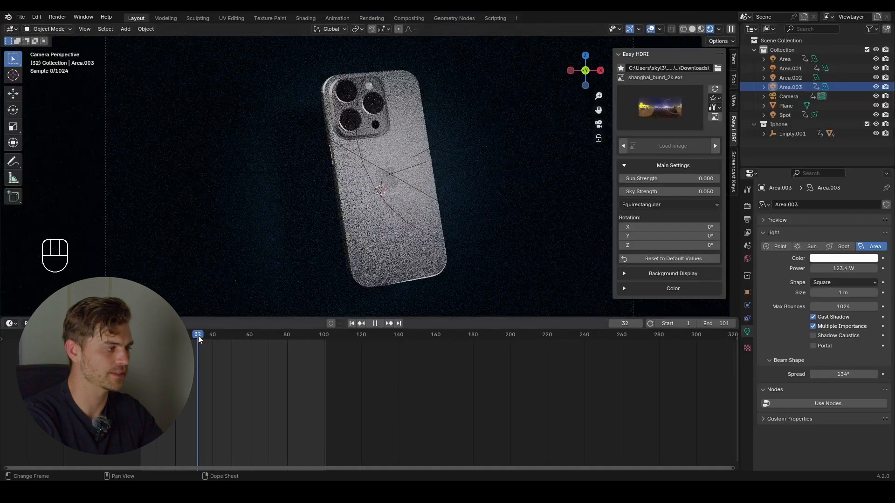
left_click_drag(199, 337, 225, 334)
key("space")
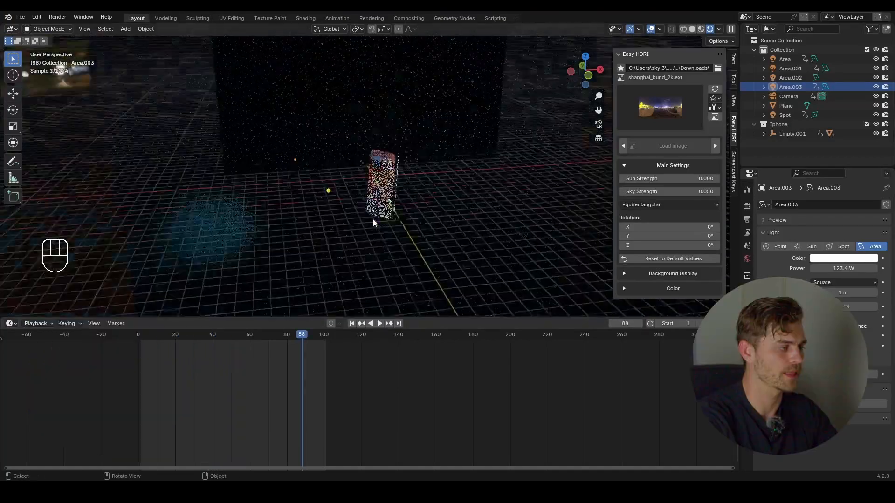
- Copy the overhead light's frame 16 keyframe to about frame 59 and preview frame 53 through the camera
scroll(372, 219, "down", 3)
middle_click_drag(373, 219, 319, 233)
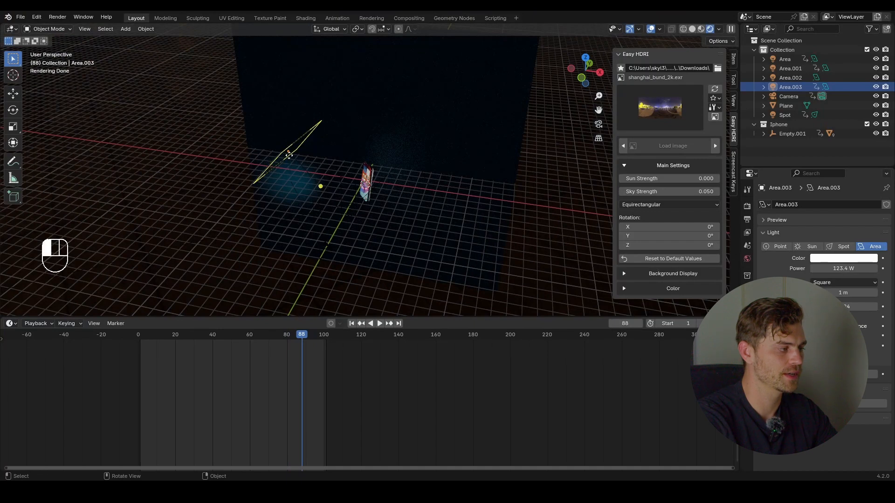
scroll(406, 201, "up", 3)
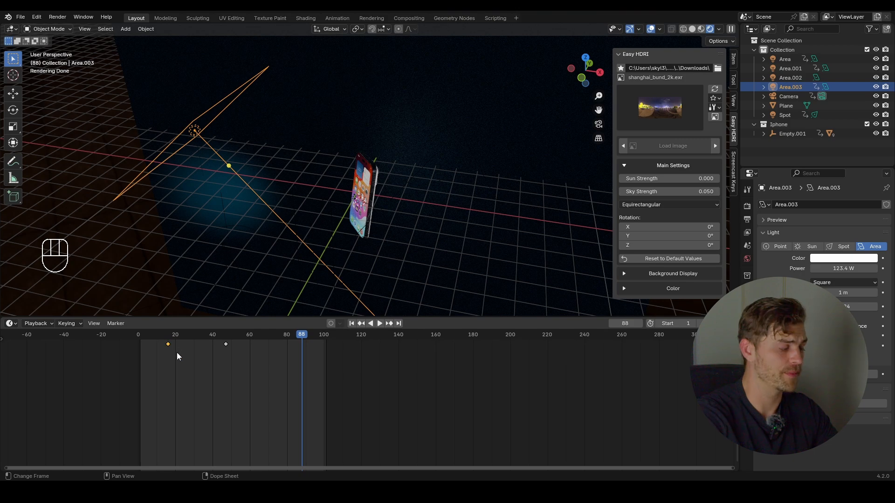
key("ctrl+c")
key("ctrl+v")
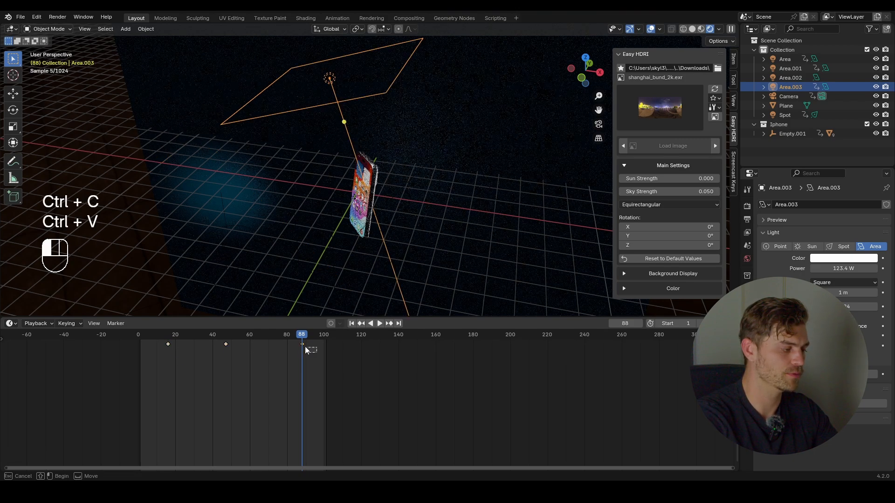
left_click_drag(305, 347, 299, 341)
key("g")
left_click(247, 345)
mouse_move(225, 336)
left_mouse_down()
mouse_move(215, 337)
mouse_move(237, 339)
left_mouse_up()
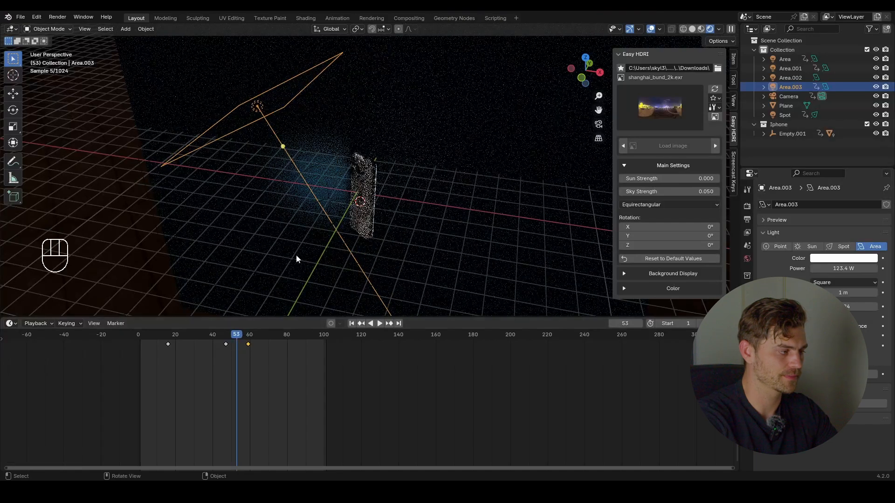
key("KP_0")
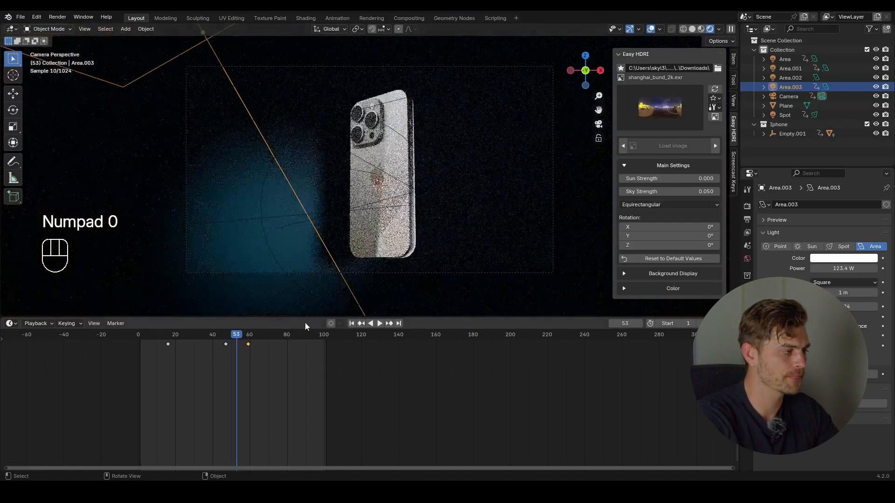
- Play the rendered animation through the camera, scrub to frame 90 to check the lighting, and save the file
key("shift+space")
key("shift+space")
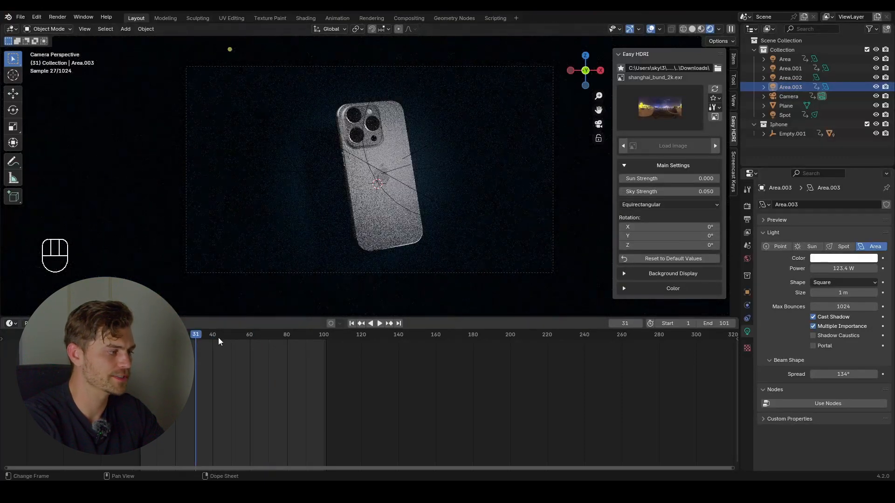
left_click_drag(218, 340, 305, 357)
key("ctrl+s")
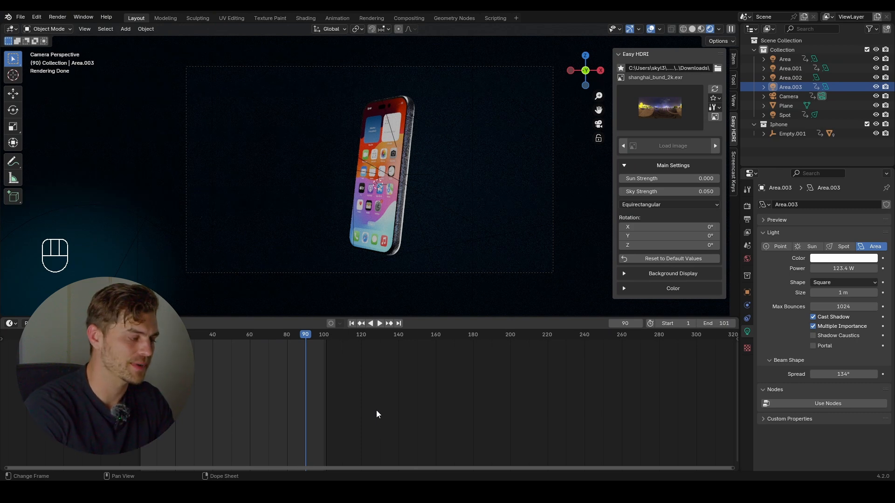
- Play the animation in solid shading through the camera to examine the phone's motion, and return to frame 62
key("shift+space")
key("shift+space")
key("shift+space")
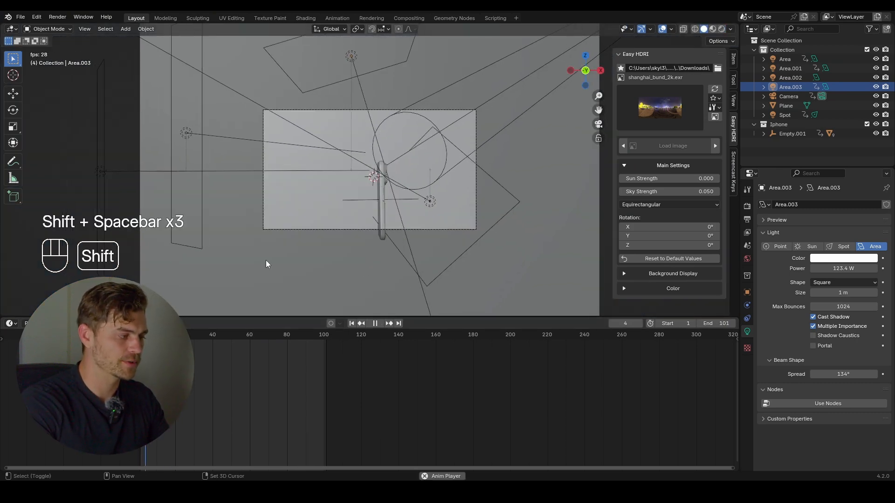
key("shift+space")
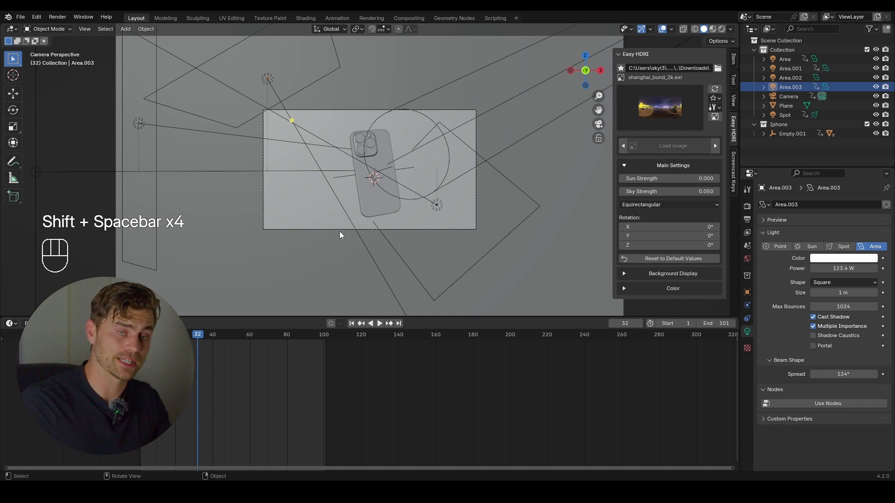
key("shift+space")
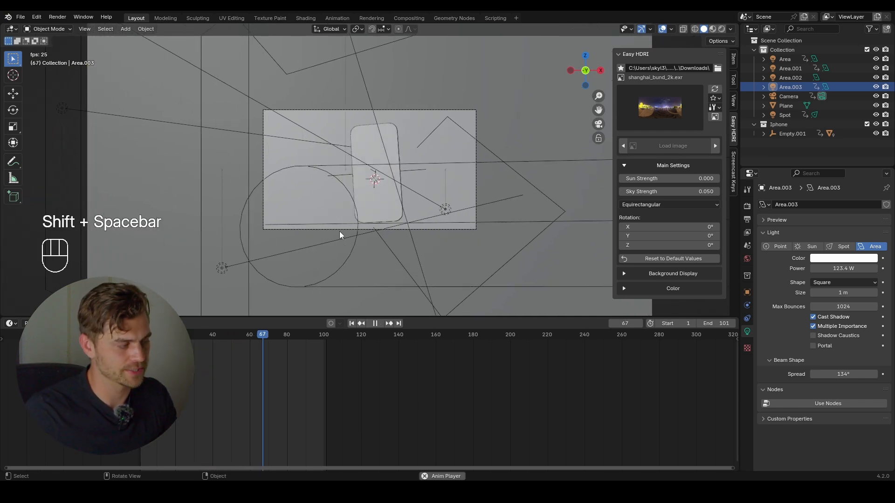
key("shift+space")
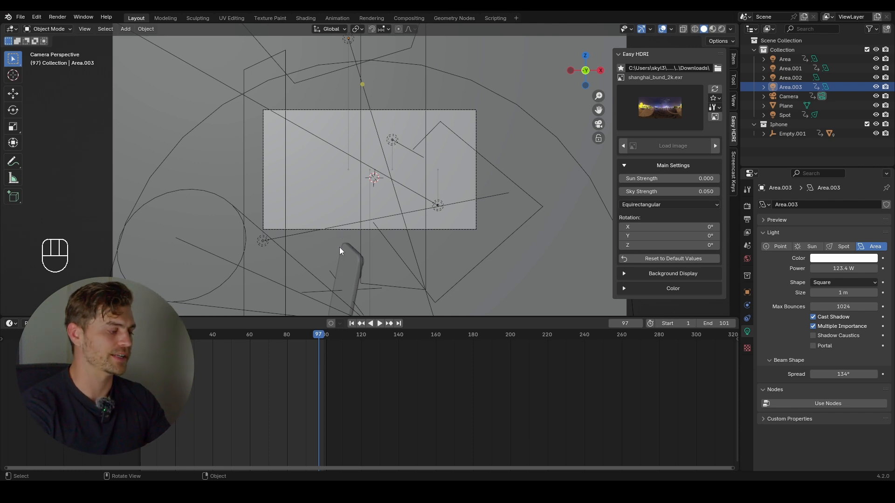
left_click(292, 335)
key("space")
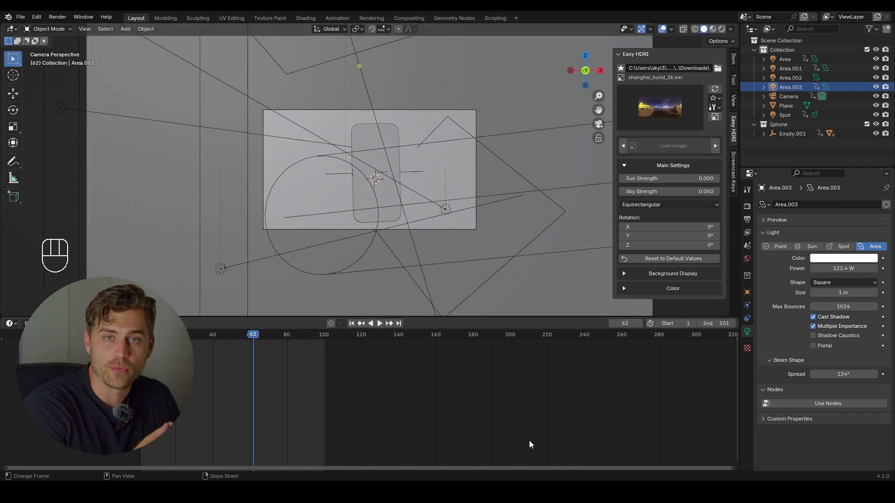